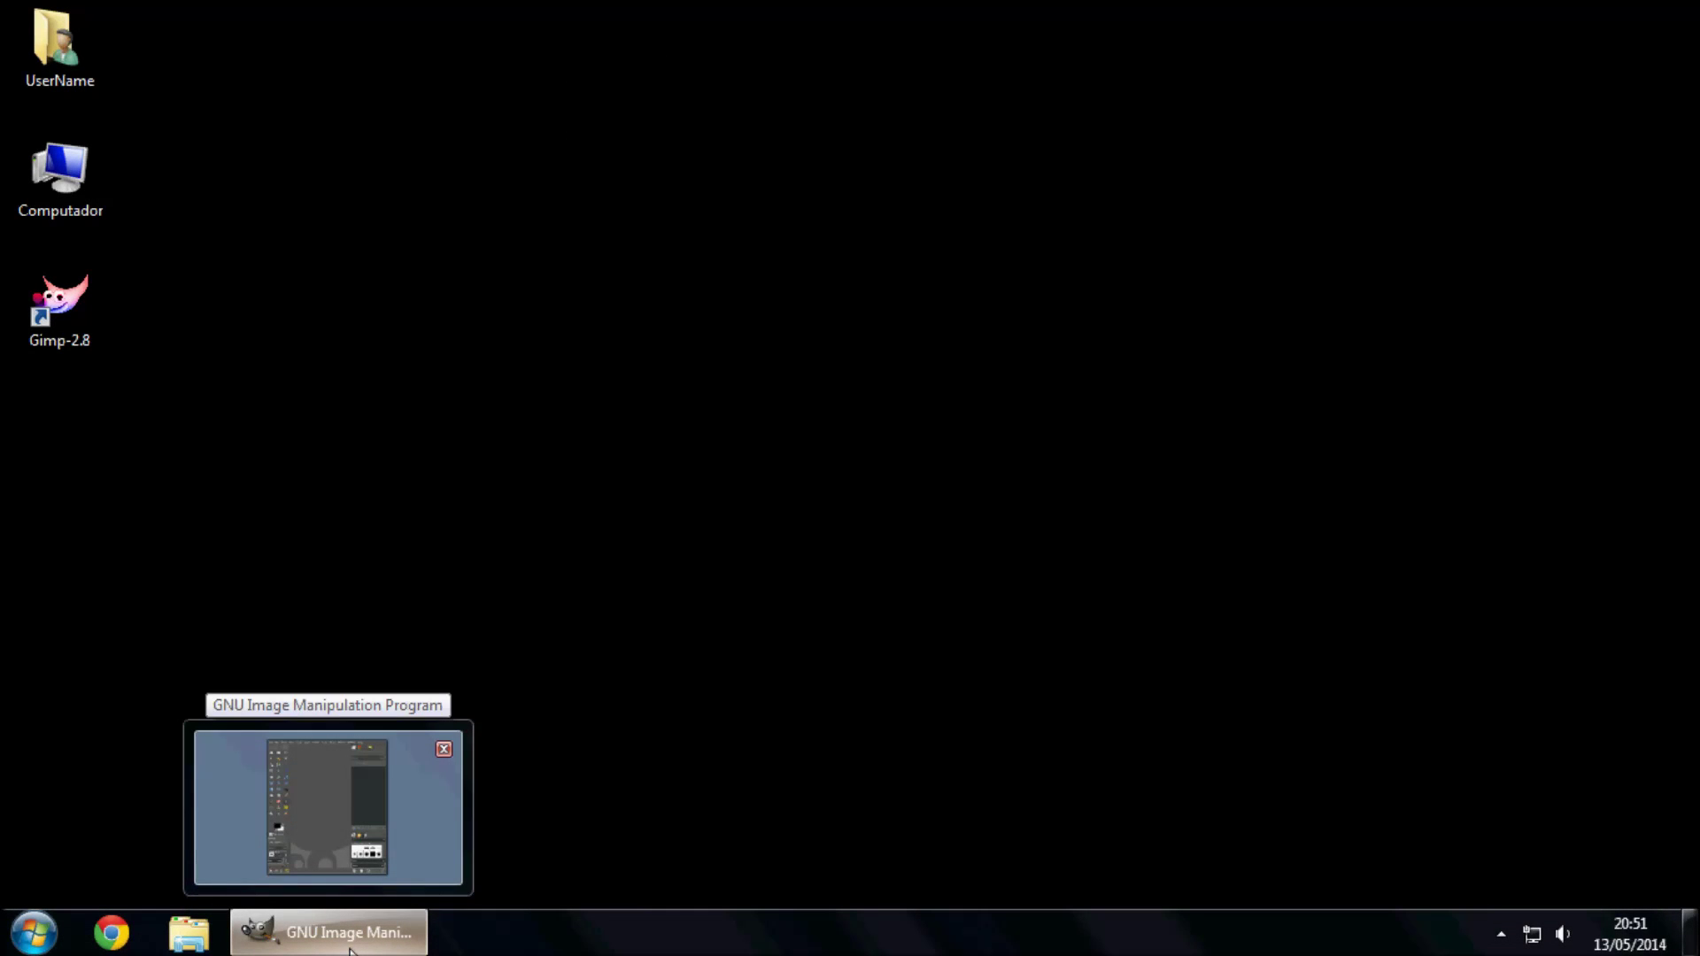
Bring GIMP forward, view the KAT Kit > Theming menu, then minimise GIMP
{"action": "left_click", "coordinate": [351, 949]}
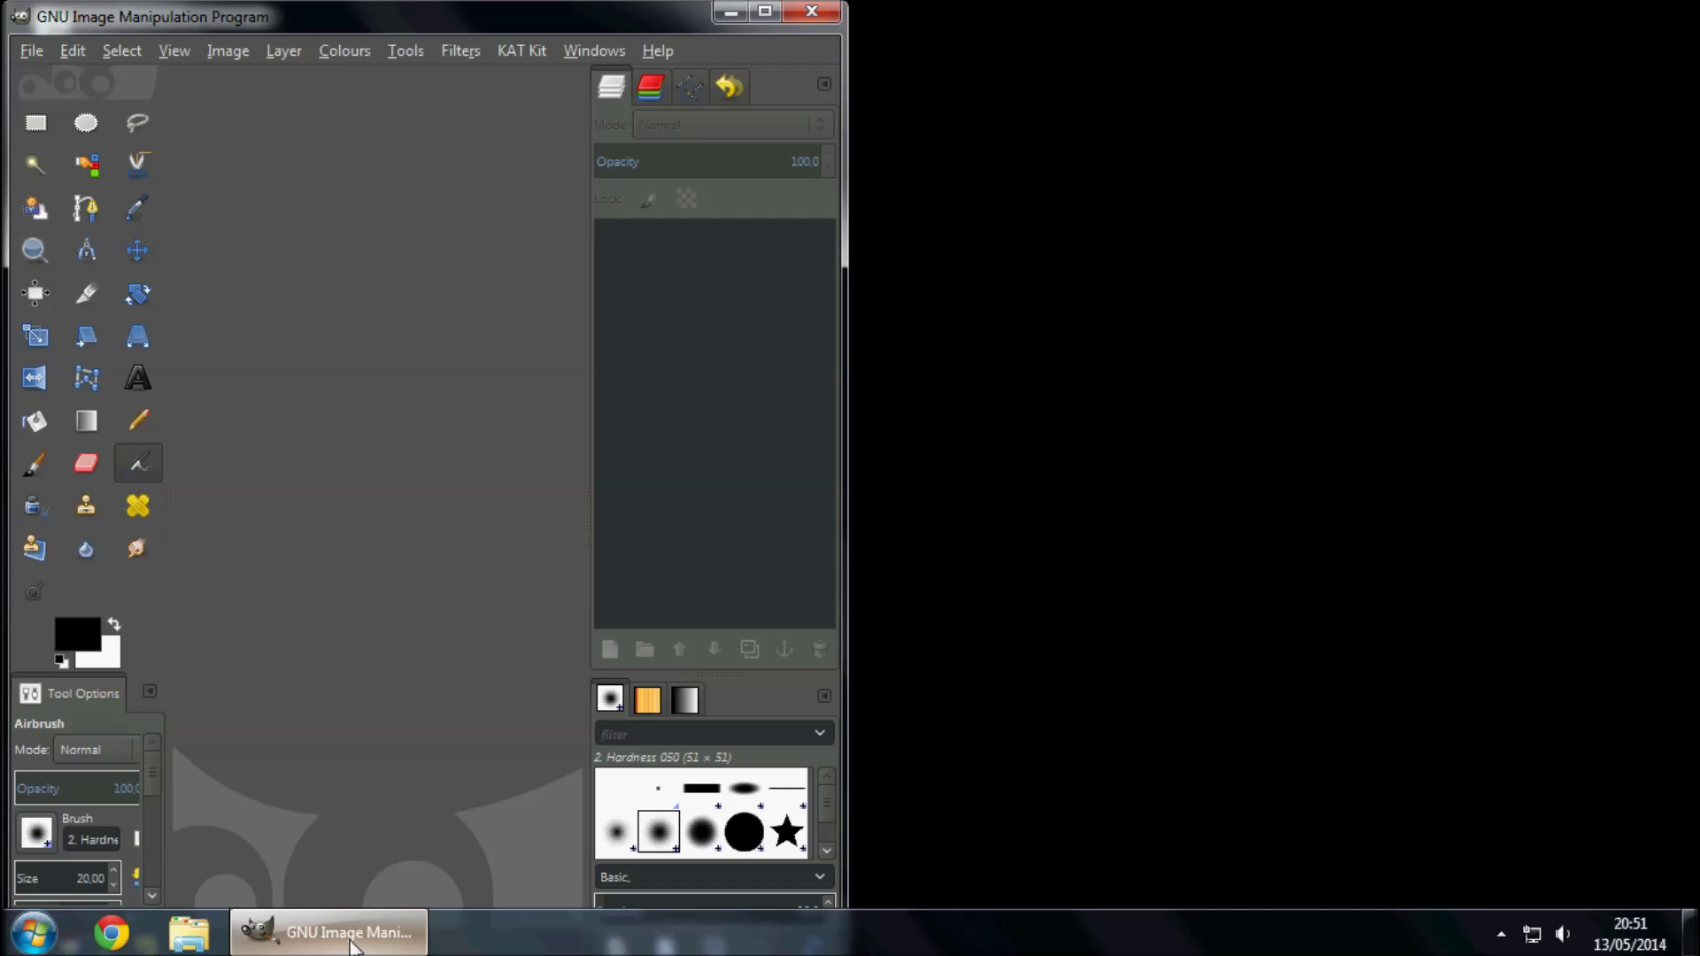
{"action": "left_click", "coordinate": [510, 52]}
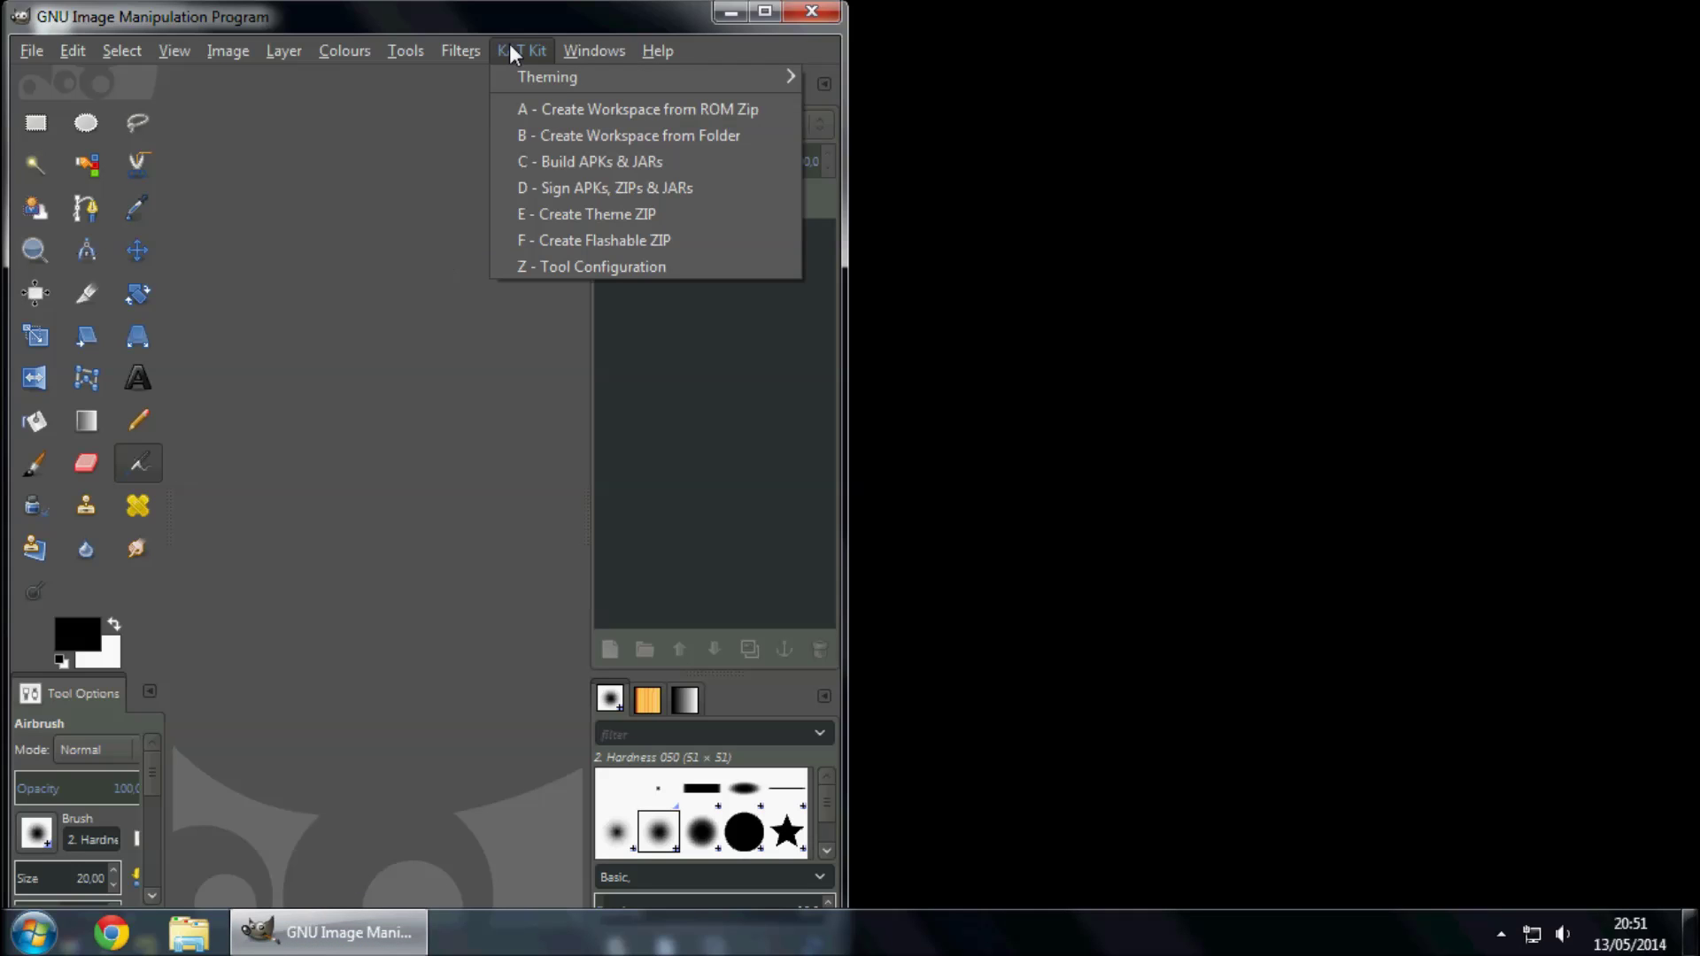
{"action": "mouse_move", "coordinate": [548, 77]}
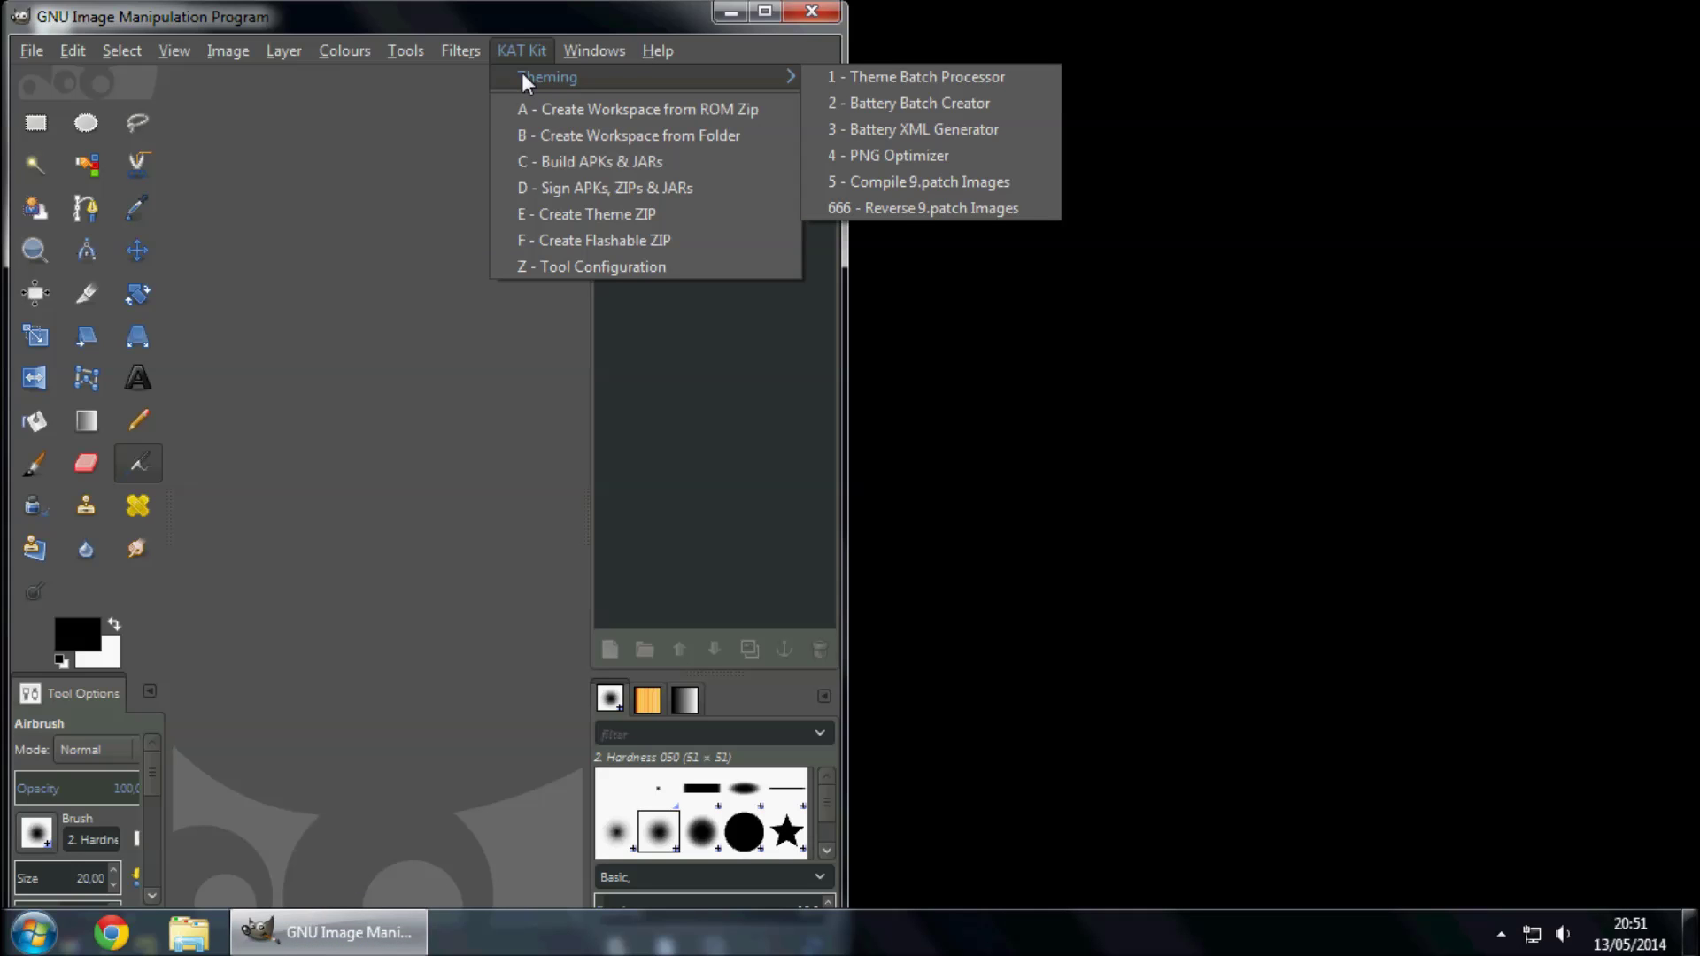
{"action": "left_click", "coordinate": [515, 52]}
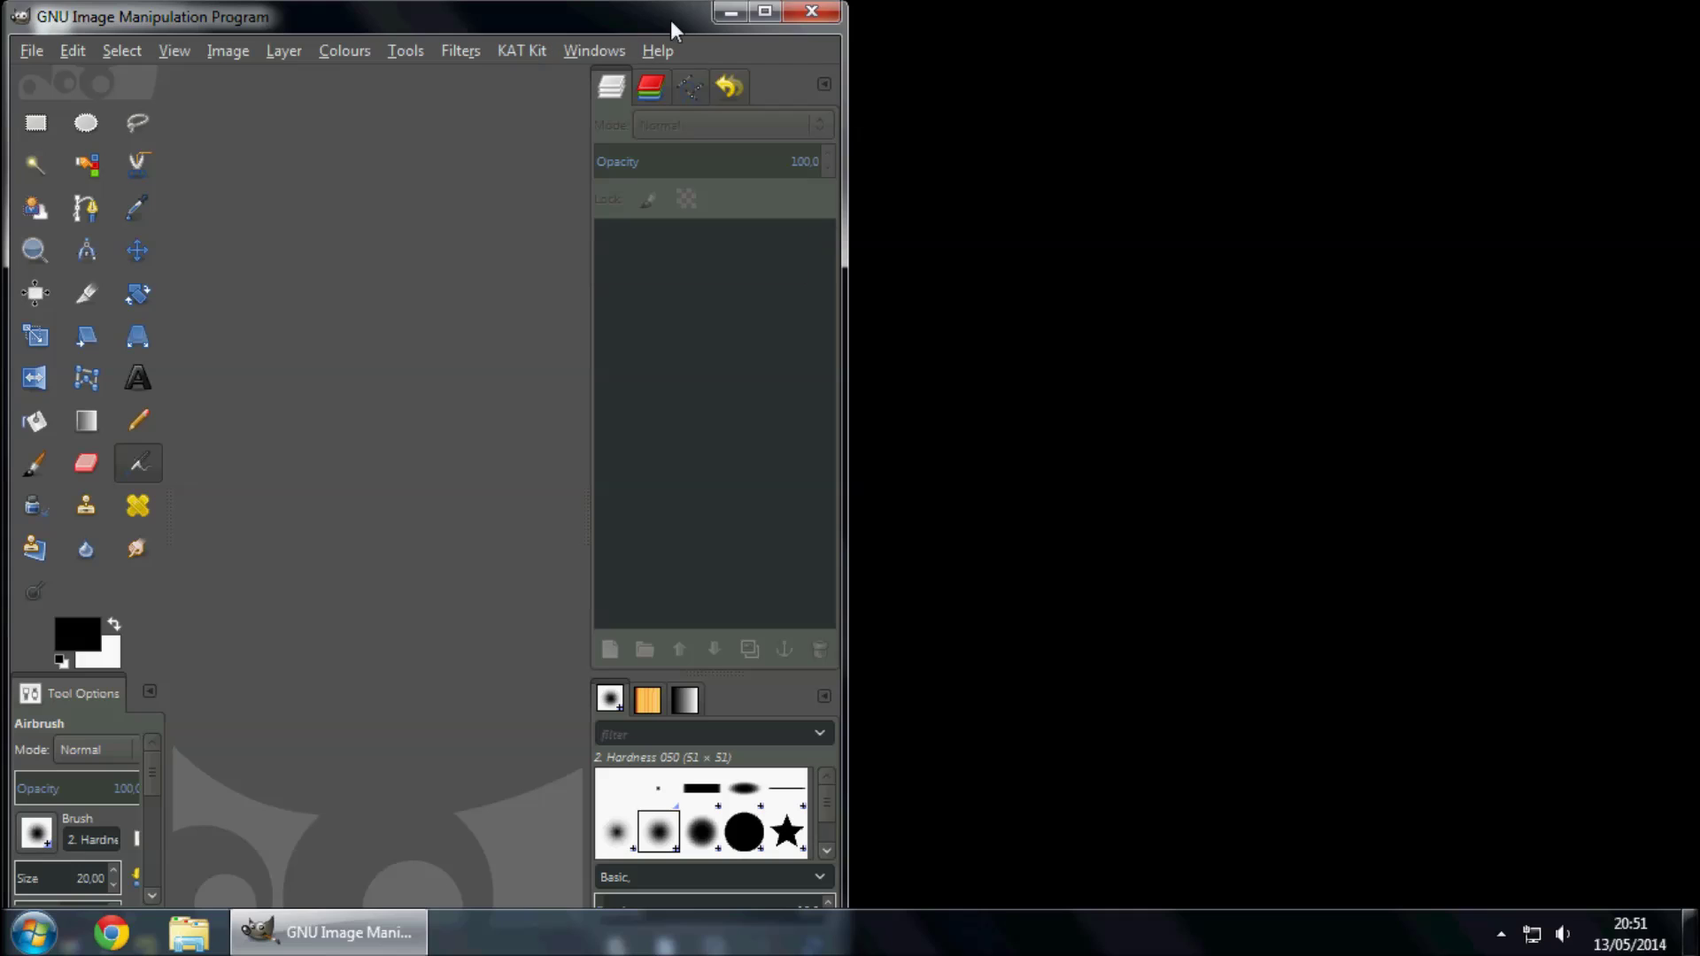
{"action": "left_click", "coordinate": [716, 15]}
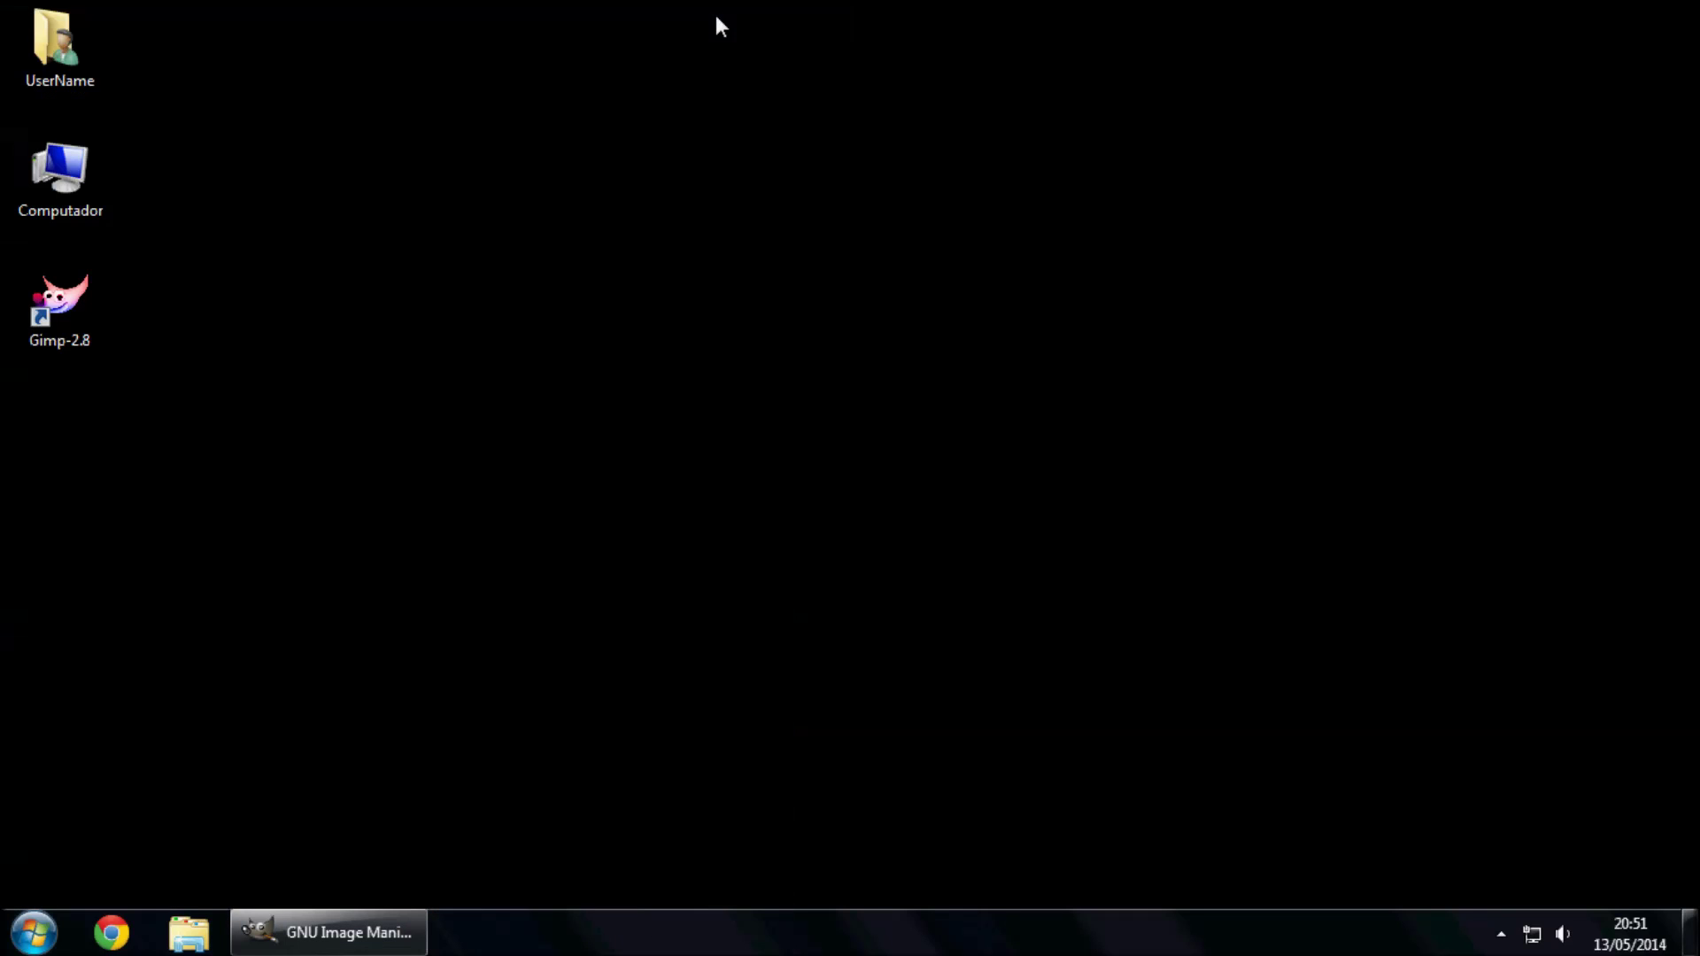
{"action": "double_click", "coordinate": [96, 43]}
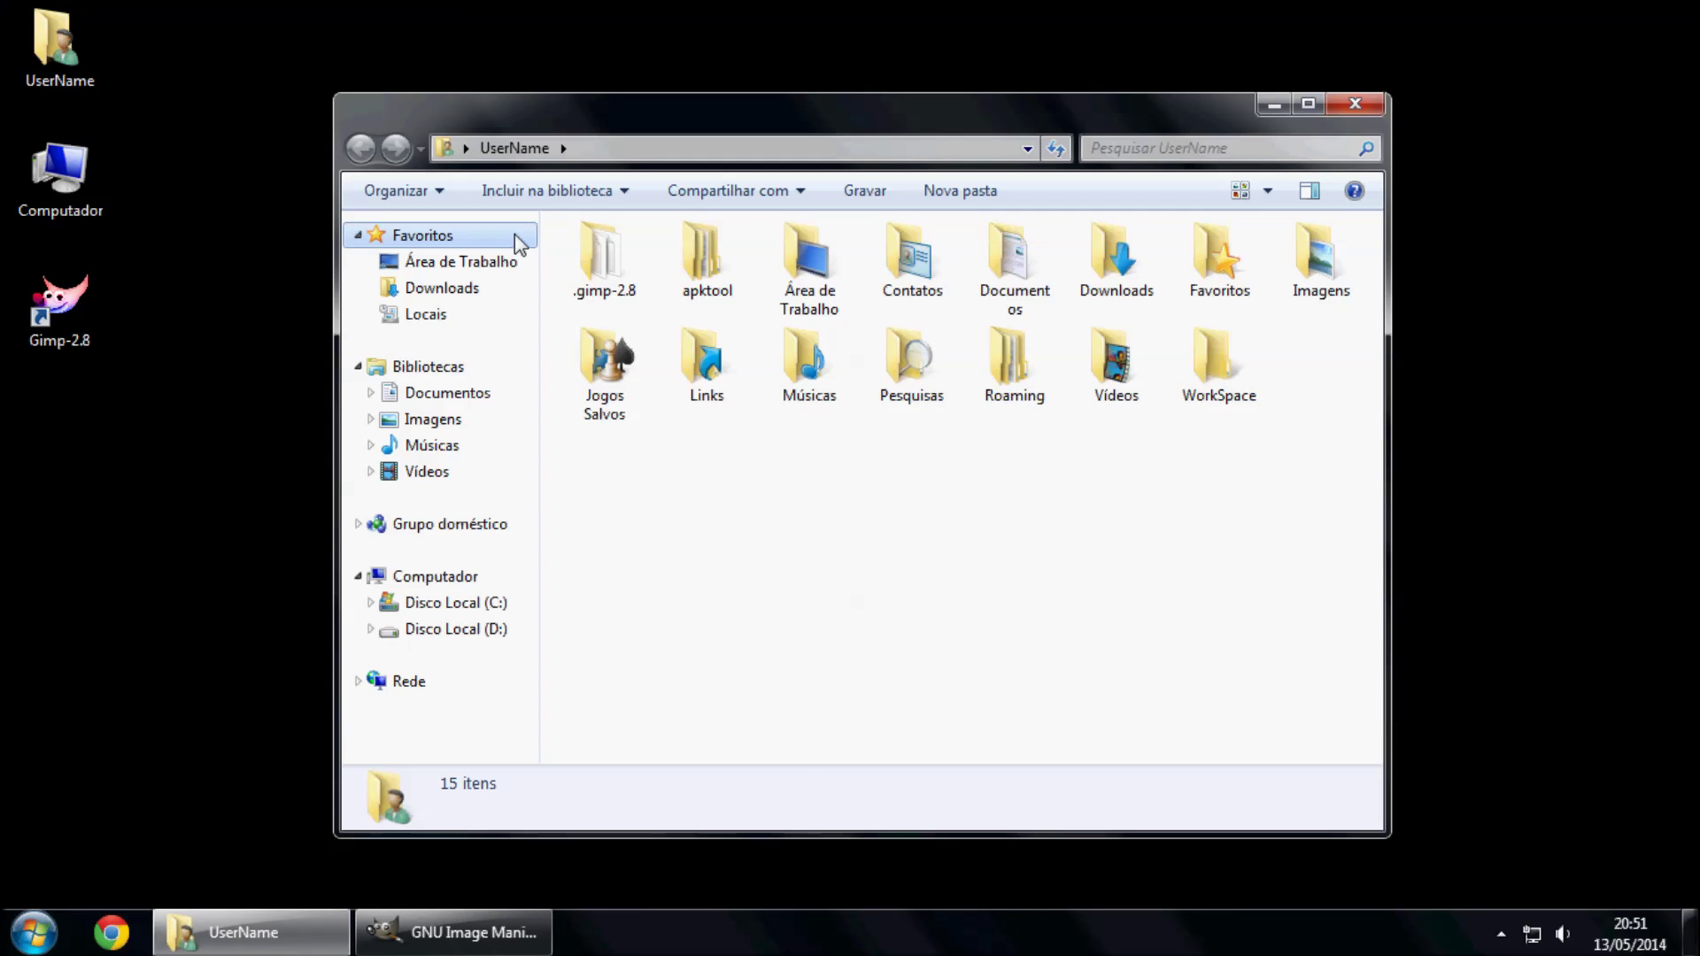
{"action": "left_click", "coordinate": [614, 277]}
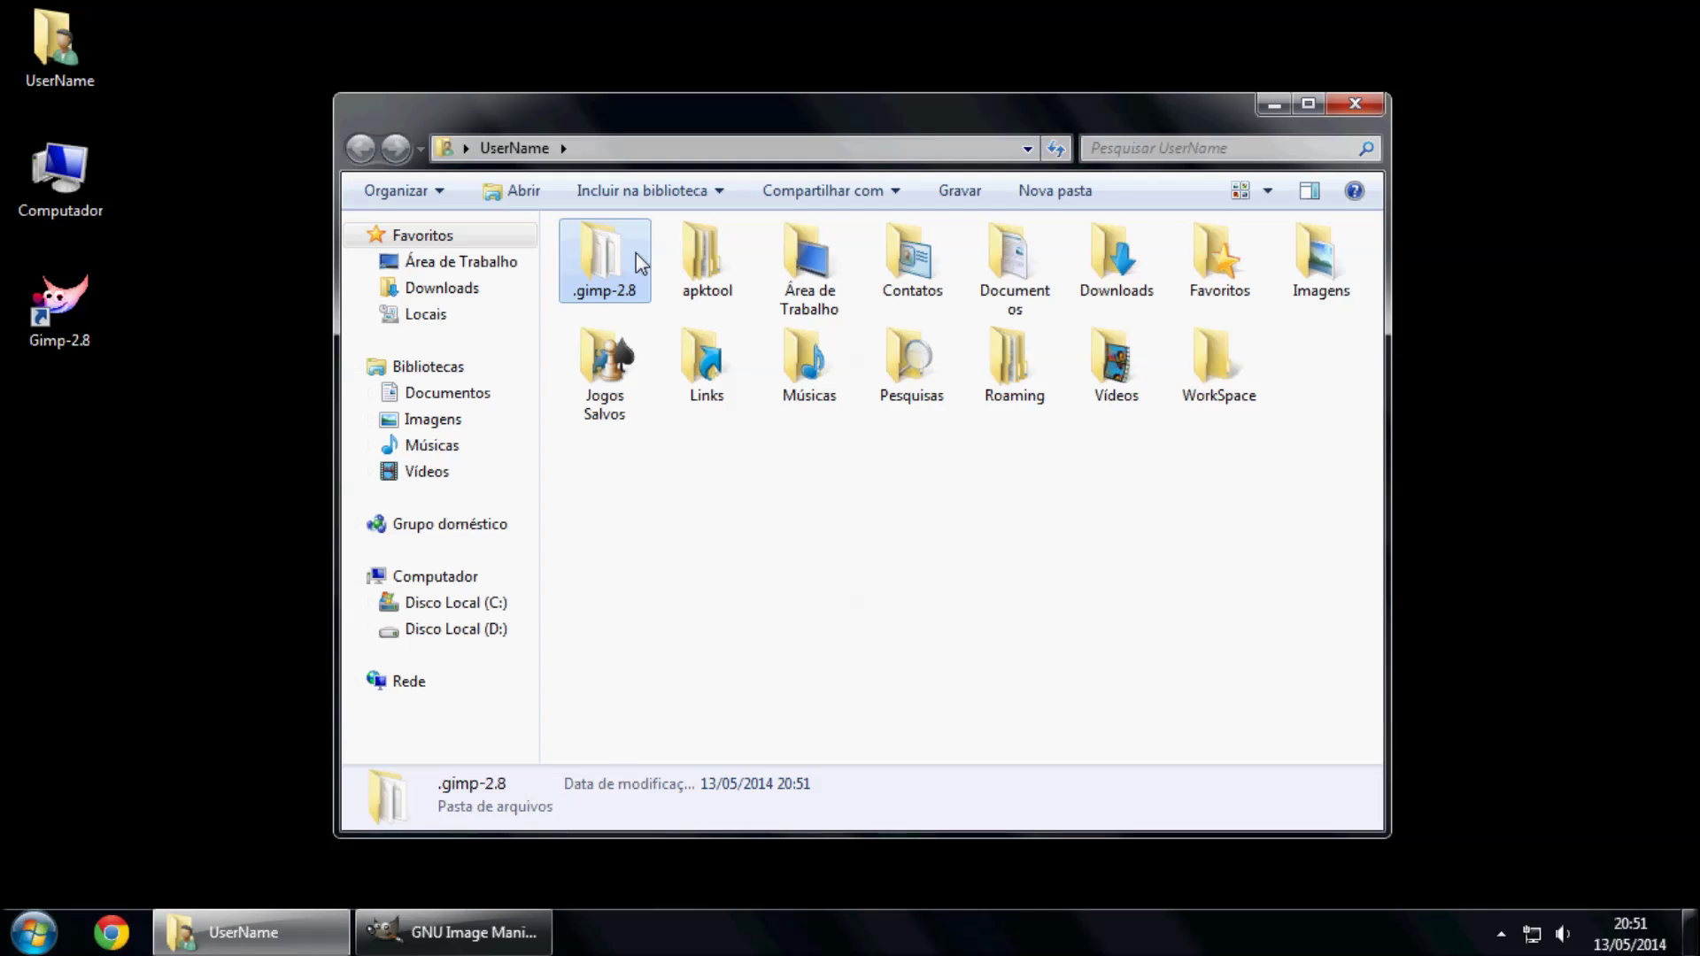
{"action": "double_click", "coordinate": [637, 253]}
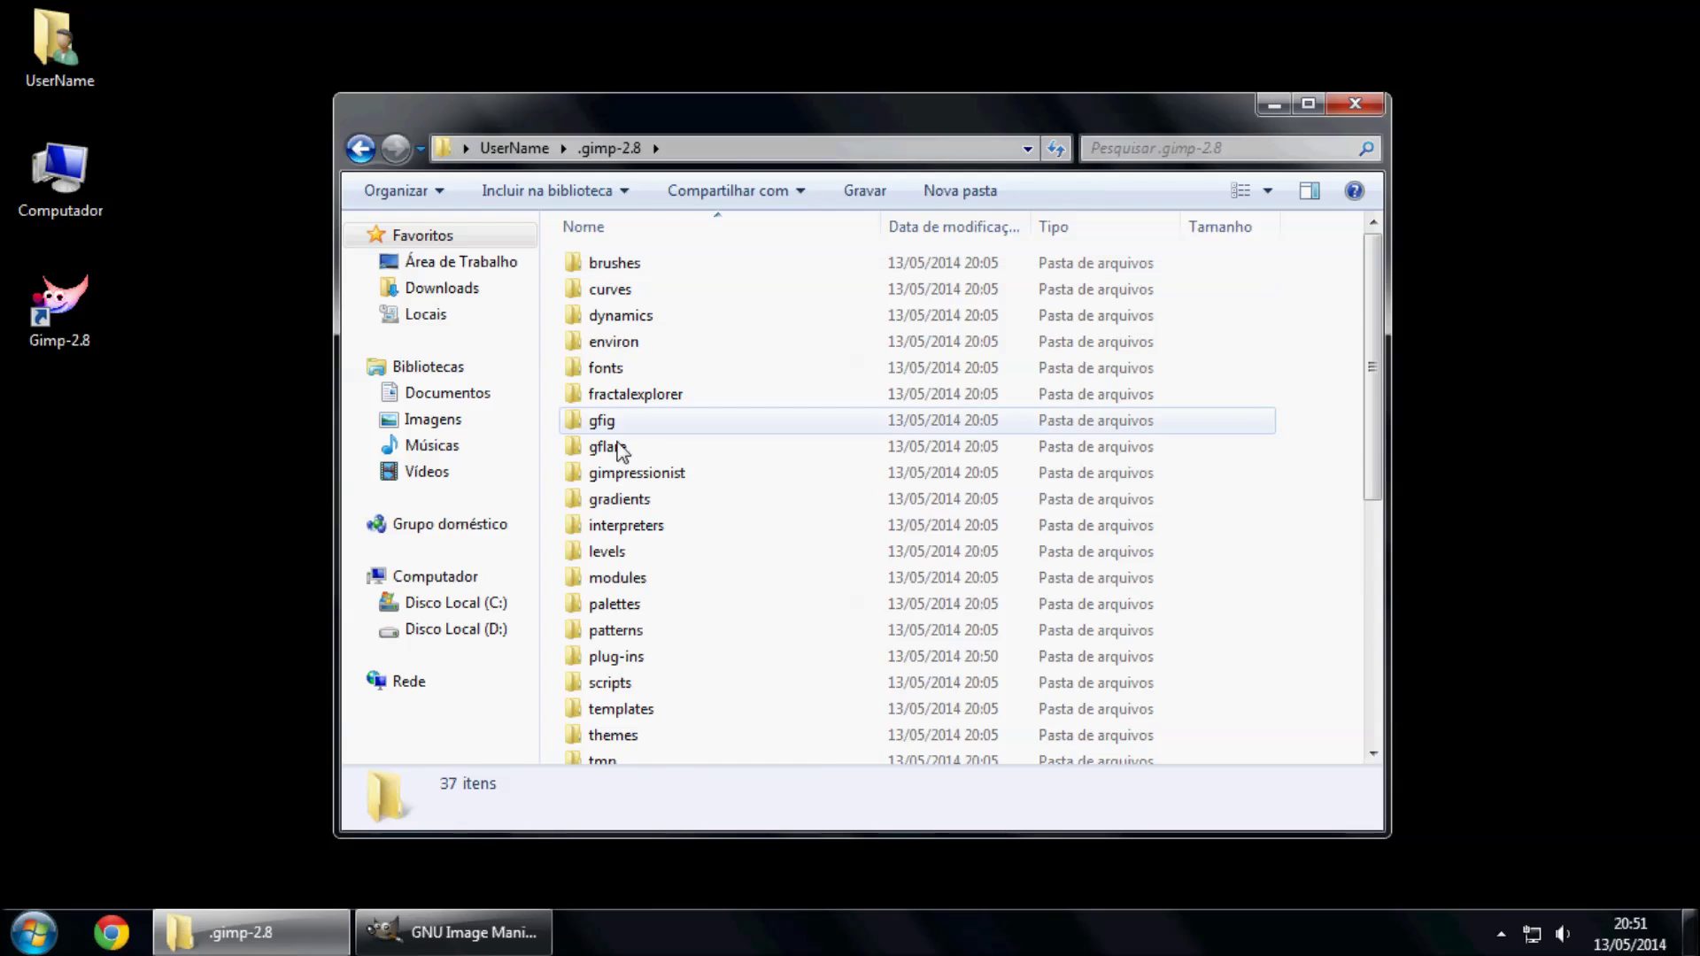
{"action": "left_click", "coordinate": [687, 657]}
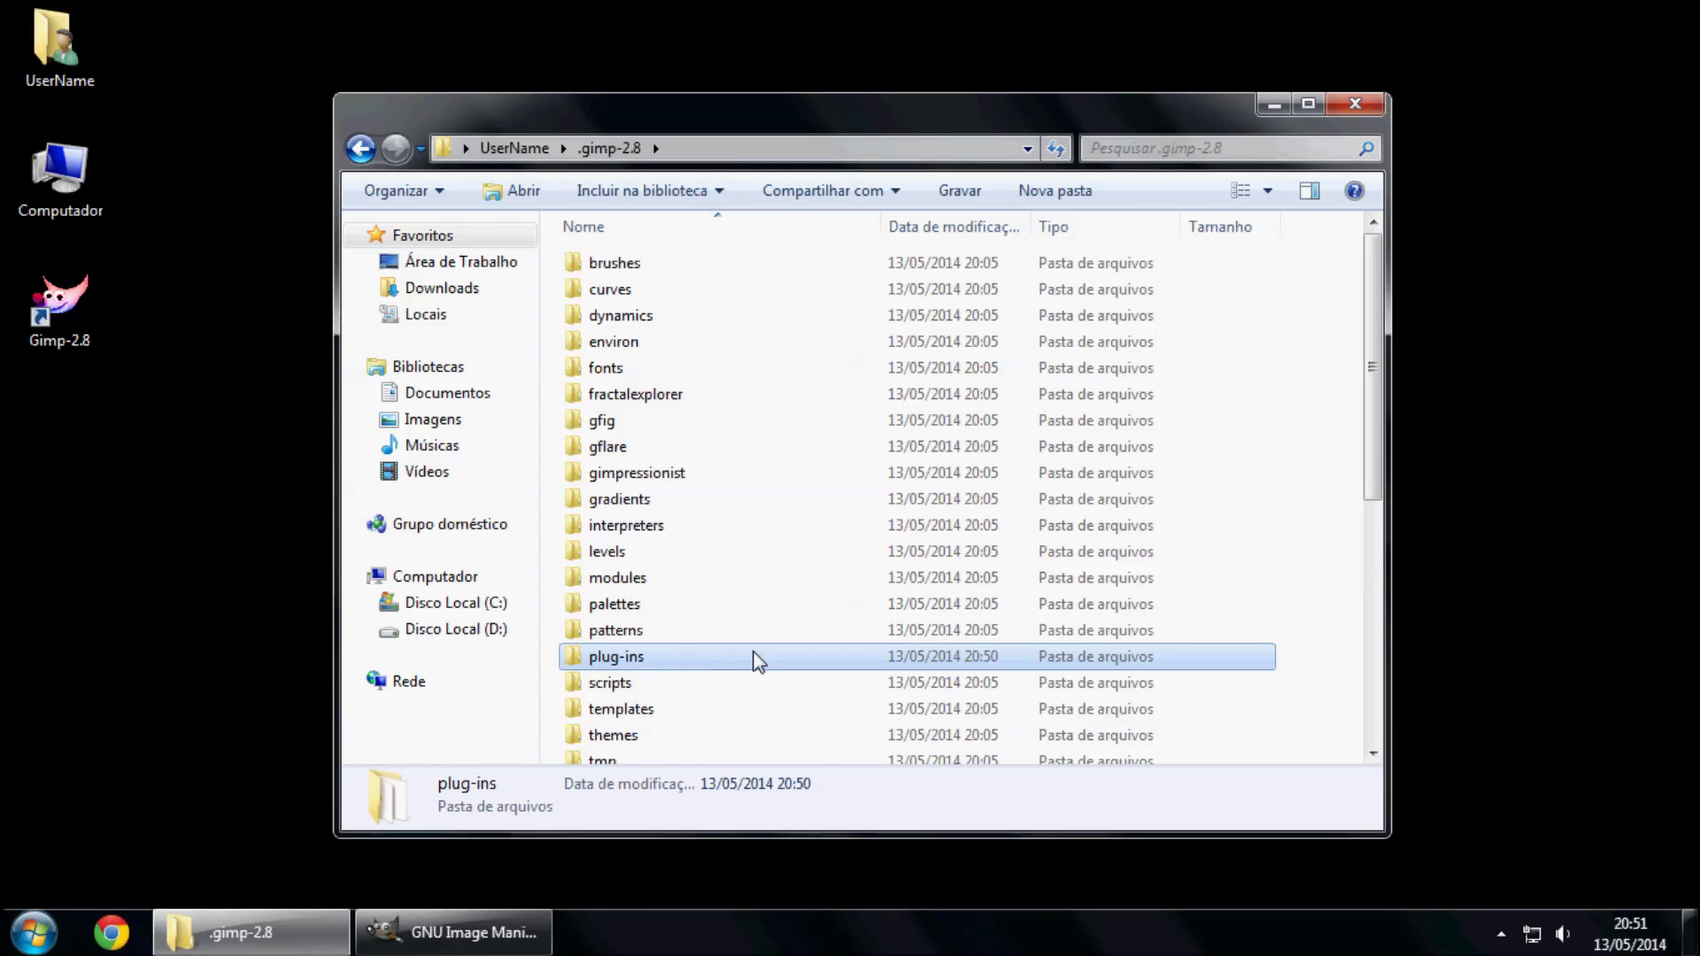
{"action": "double_click", "coordinate": [785, 661]}
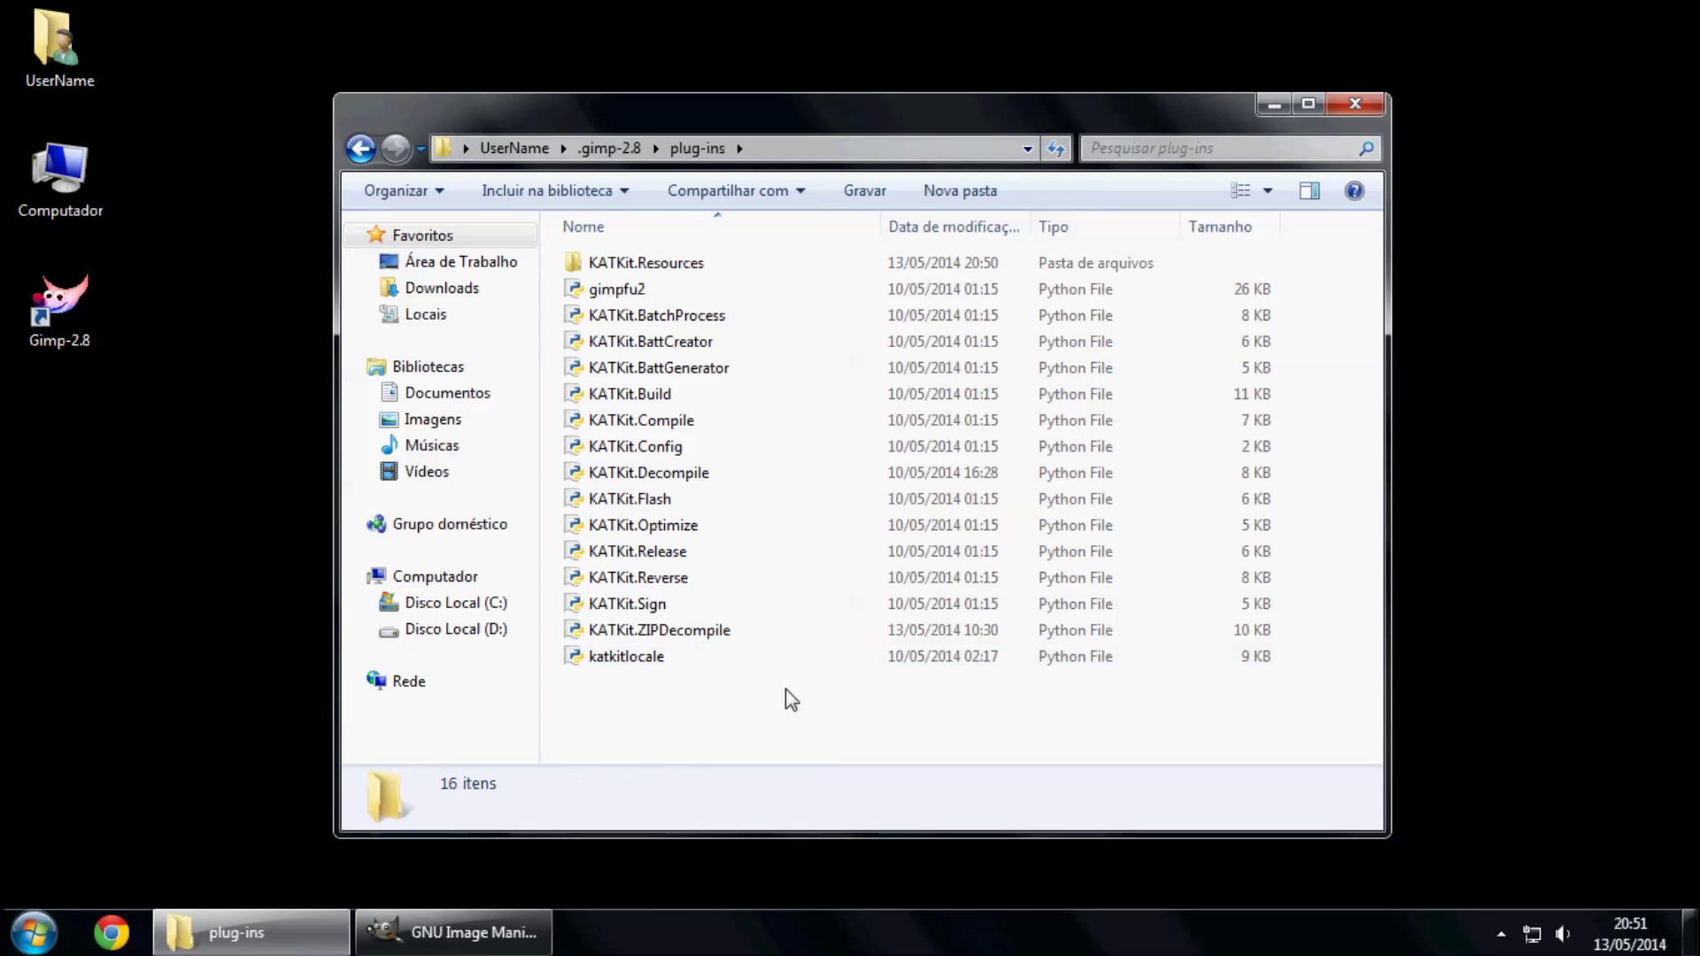
{"action": "key", "text": "ctrl+a"}
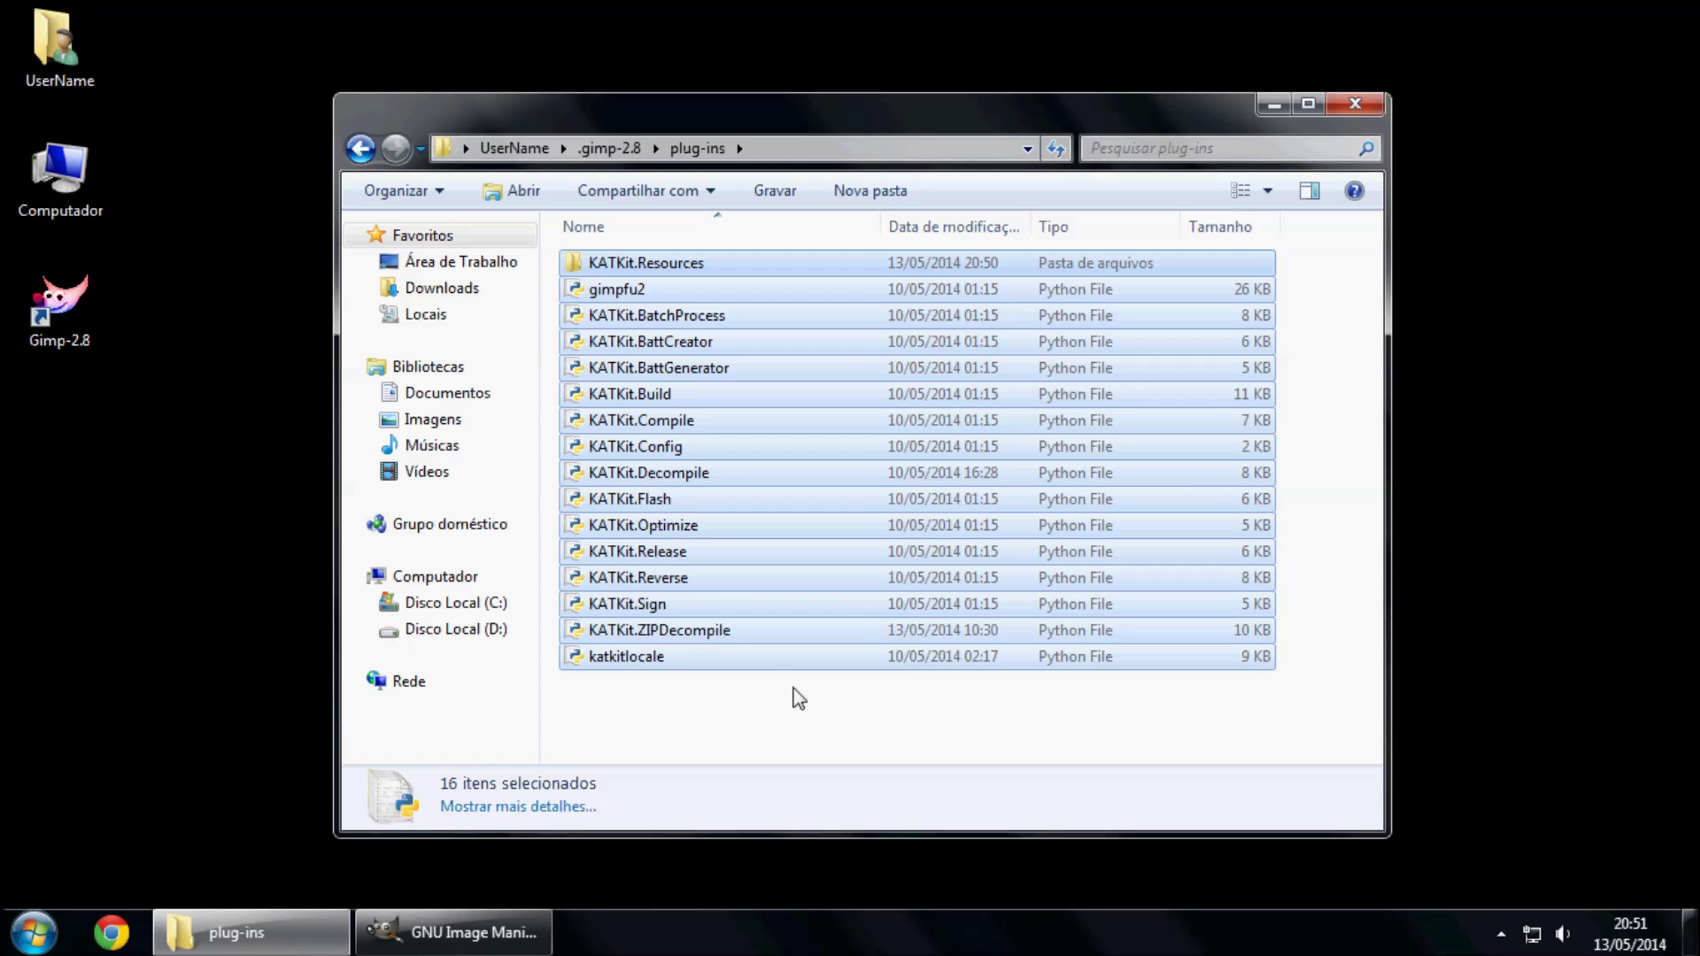
{"action": "left_click", "coordinate": [1351, 94]}
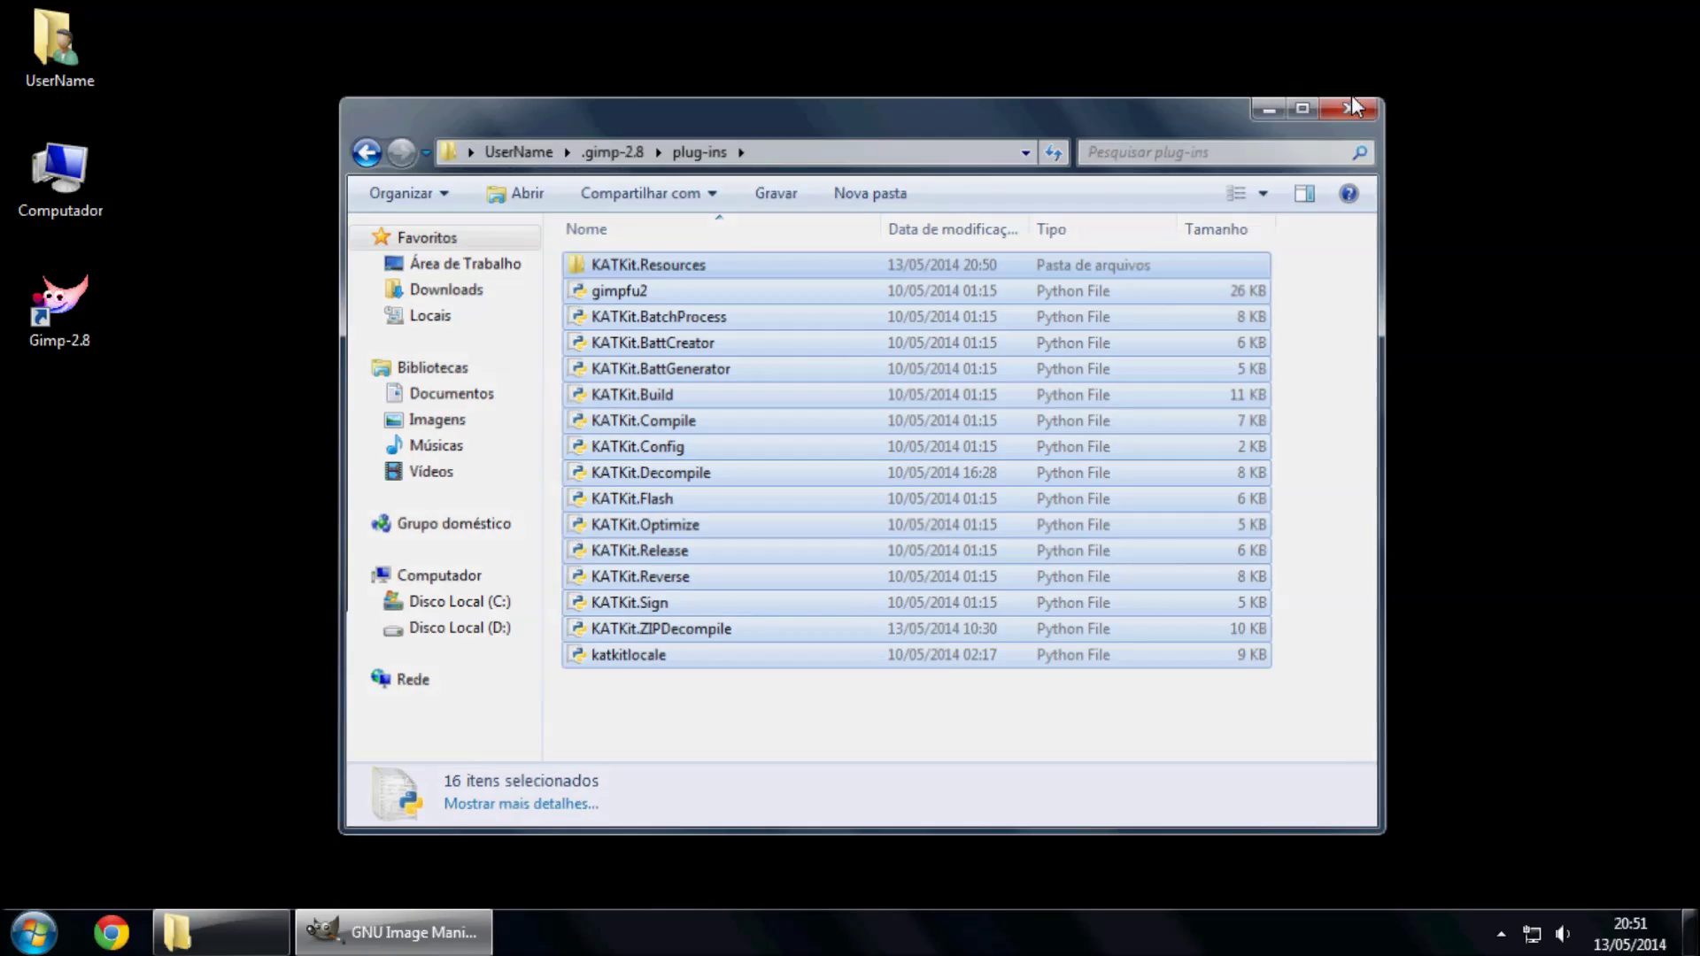
Check the three ROM archives in Downloads, then open the empty UserName > WorkSpace folder
{"action": "left_click", "coordinate": [75, 34]}
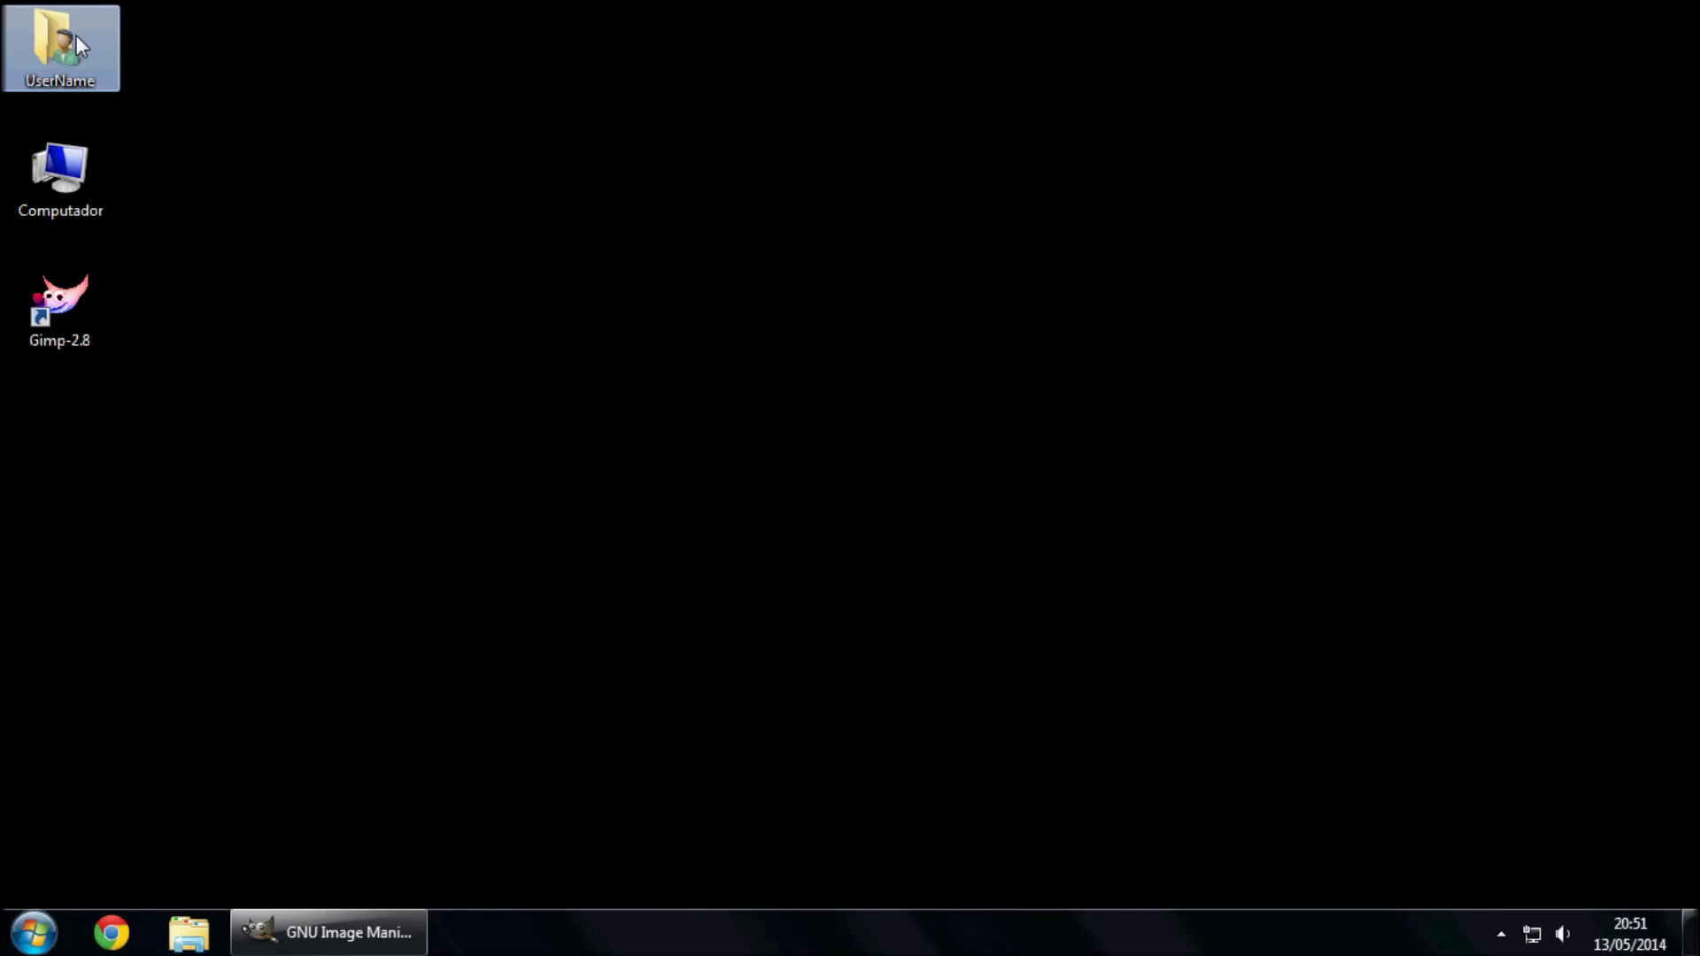
{"action": "double_click", "coordinate": [91, 28]}
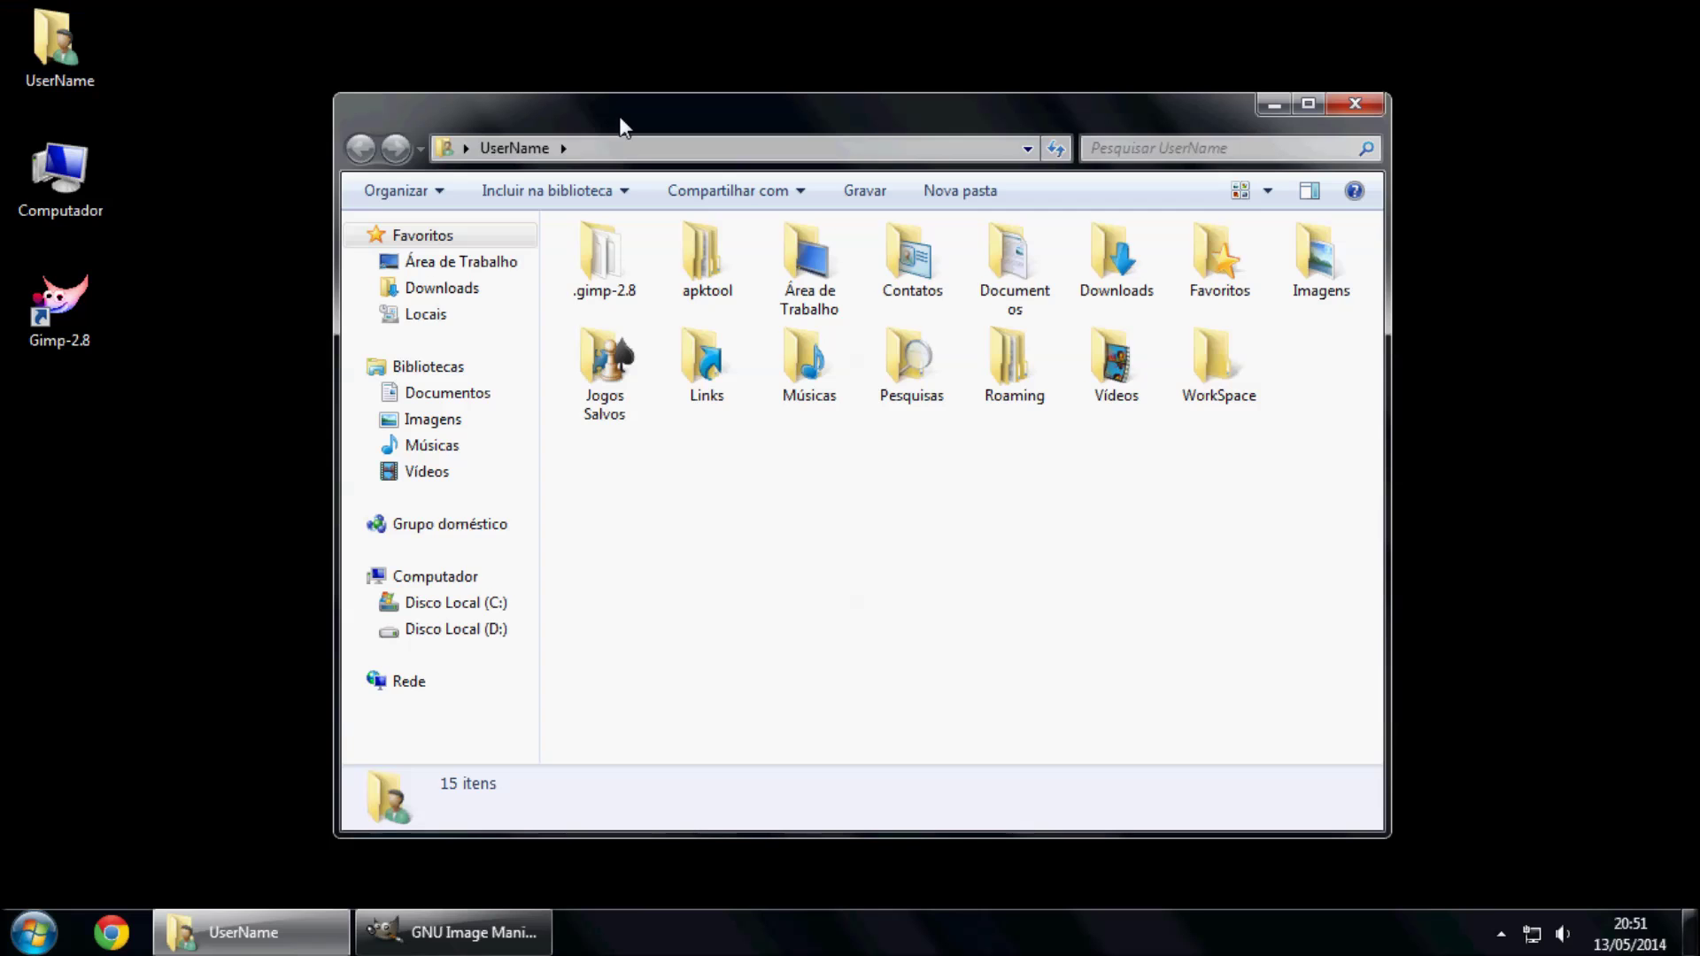
{"action": "left_click", "coordinate": [1132, 251]}
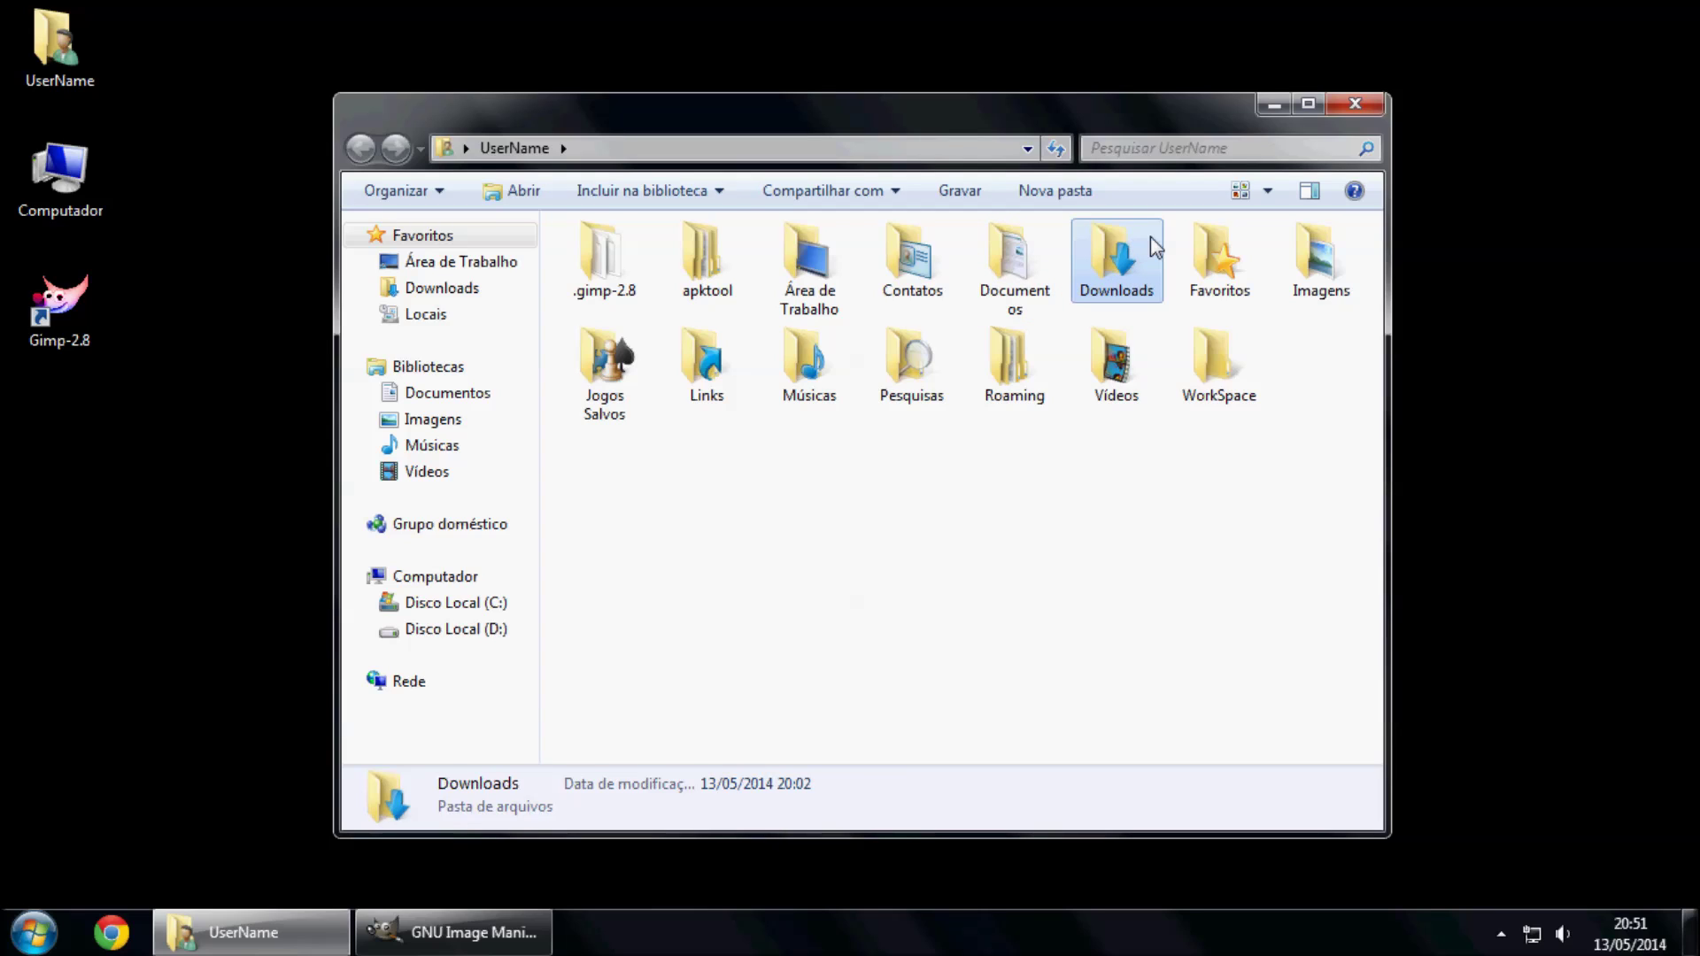
{"action": "double_click", "coordinate": [1151, 237]}
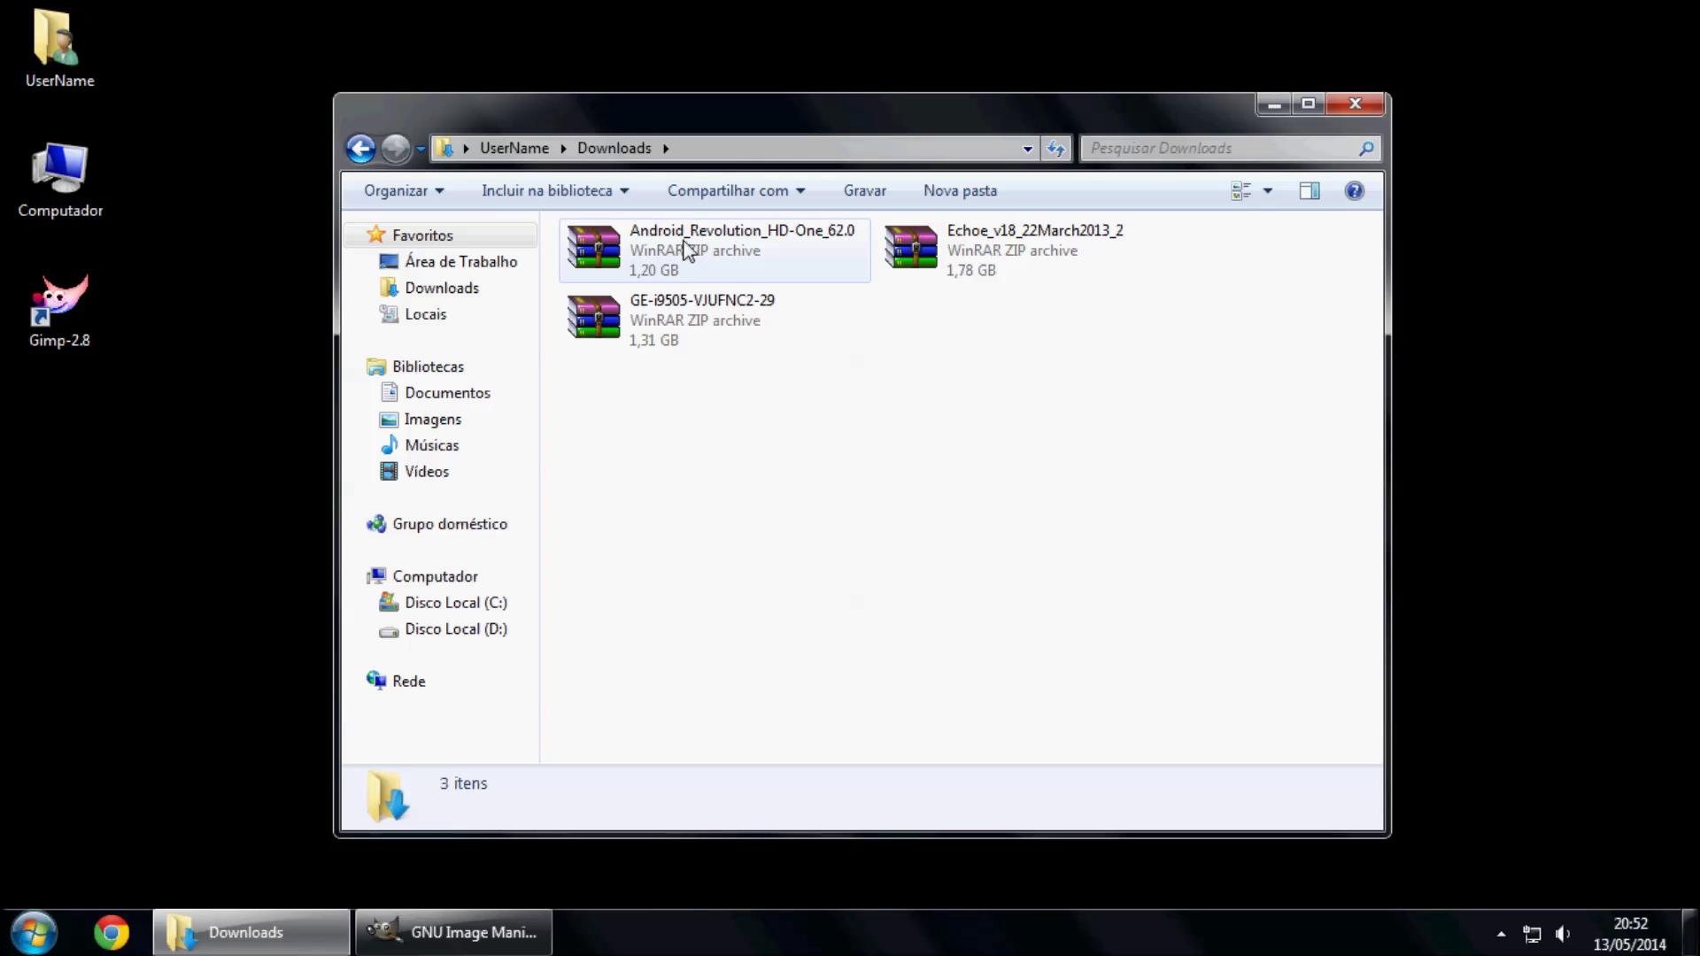
{"action": "left_click", "coordinate": [514, 147]}
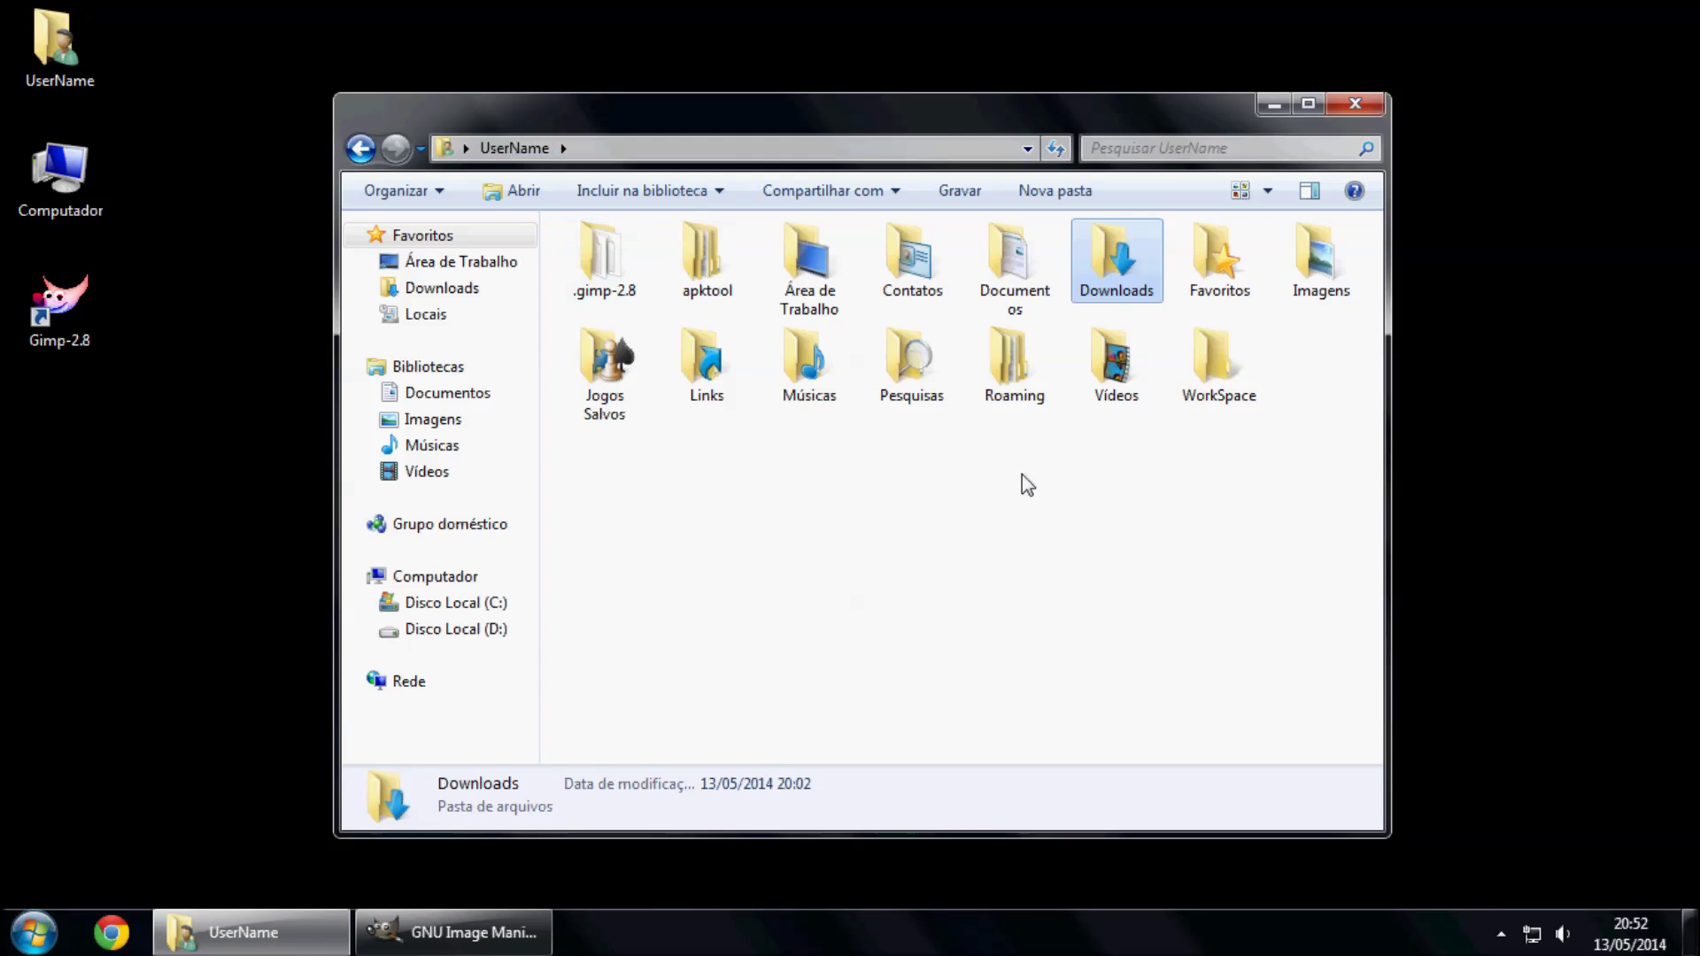
{"action": "left_click", "coordinate": [1235, 359]}
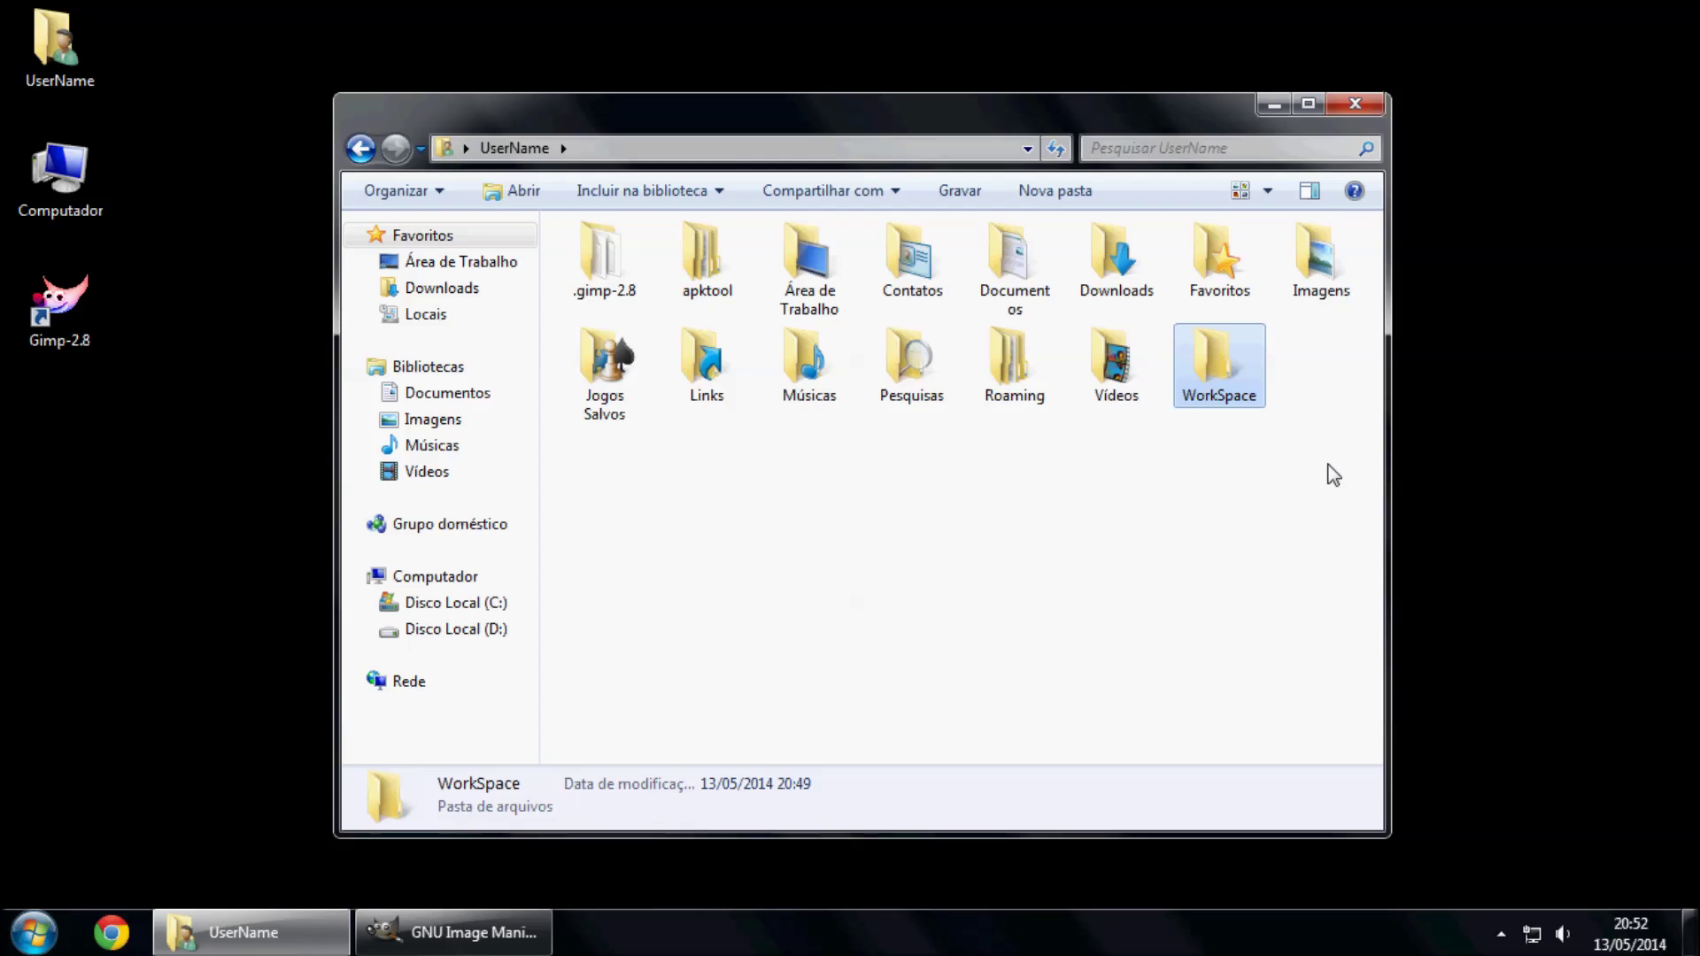
{"action": "double_click", "coordinate": [1227, 350]}
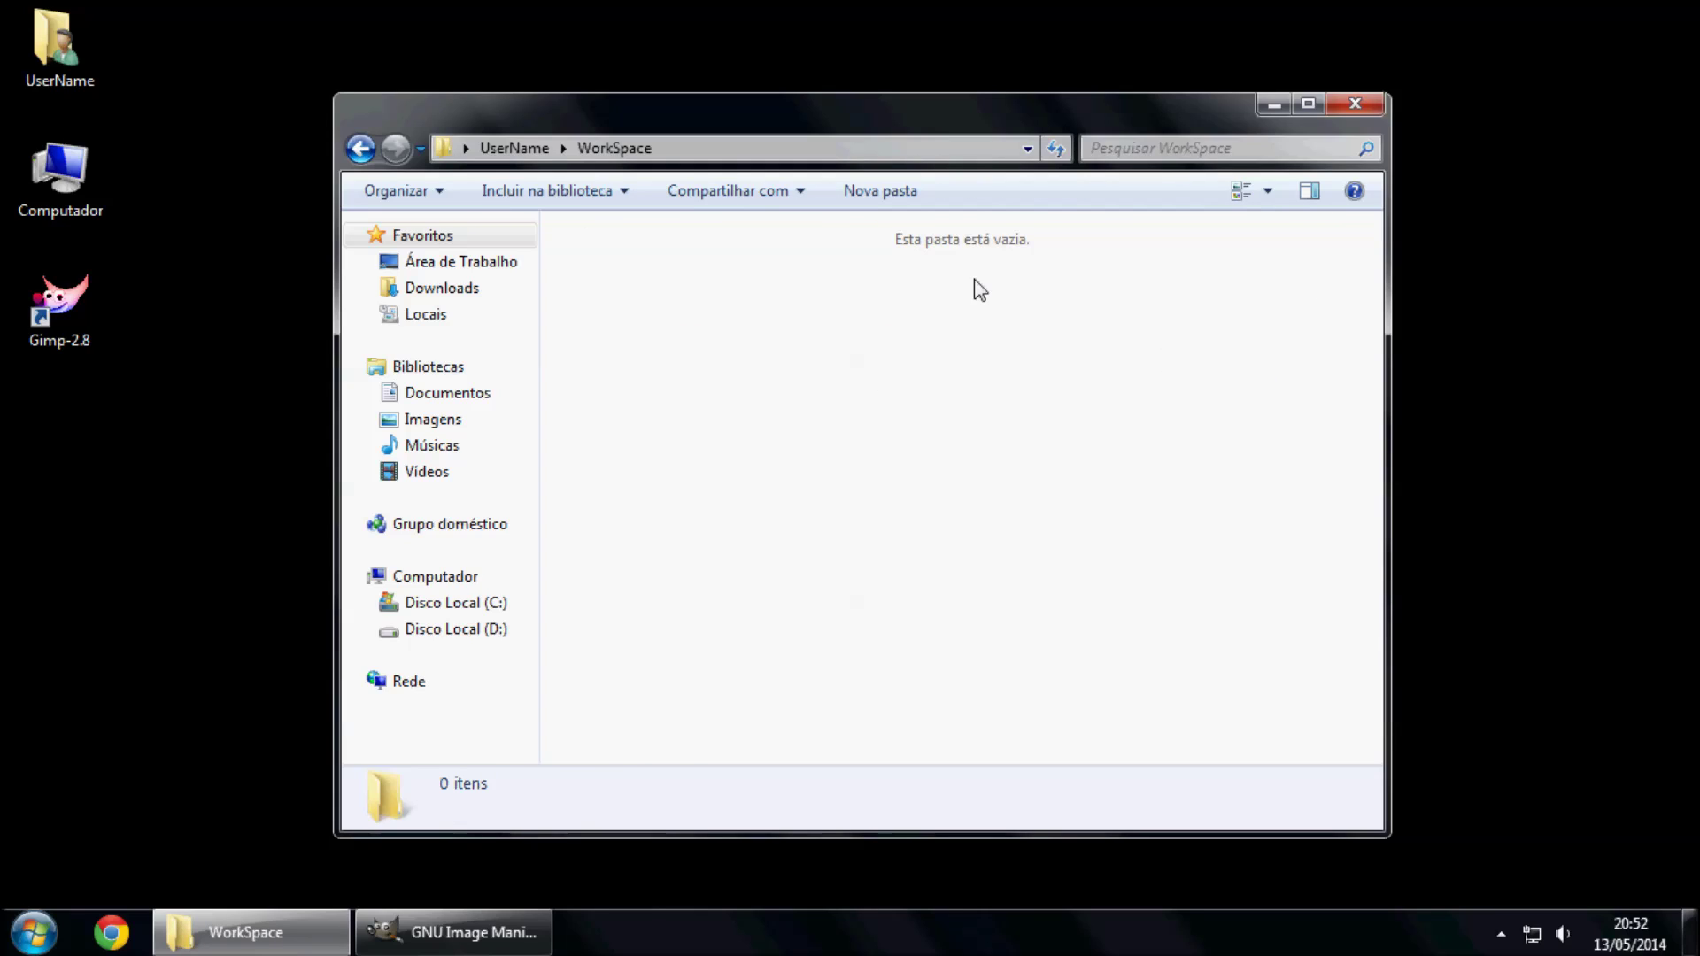
Dock Explorer on the right and launch KAT Kit's 'A - Create Workspace from ROM Zip' dialog
{"action": "left_click_drag", "start_coordinate": [815, 119], "coordinate": [1699, 73]}
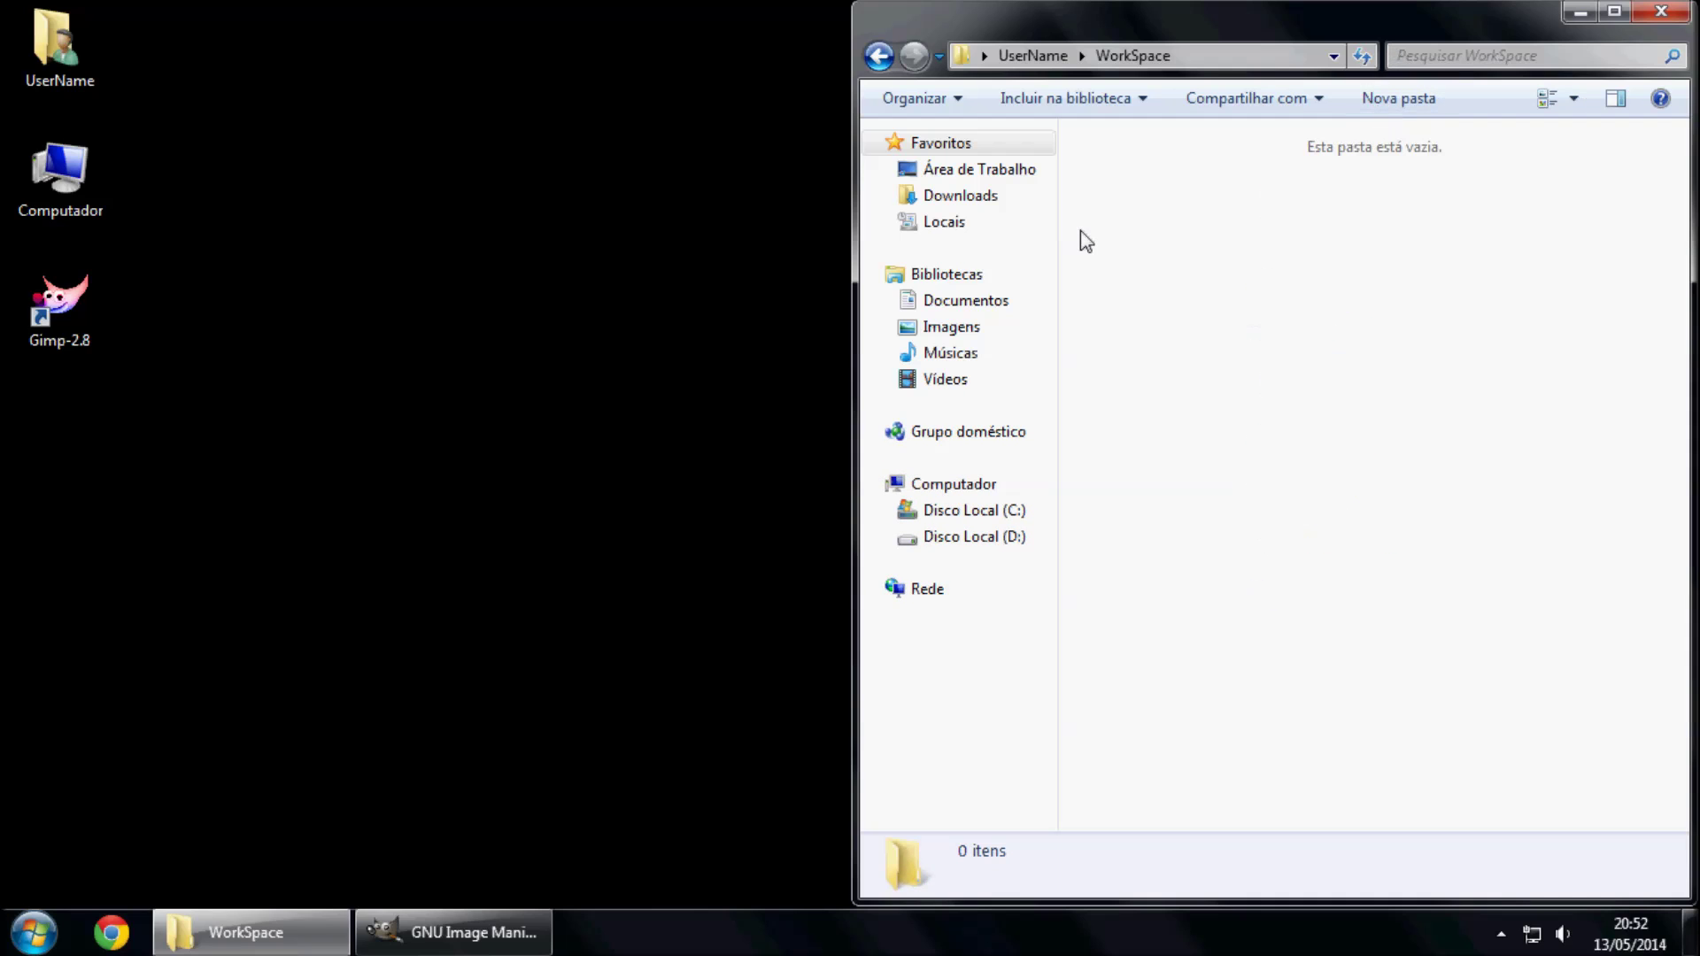
{"action": "left_click", "coordinate": [451, 933]}
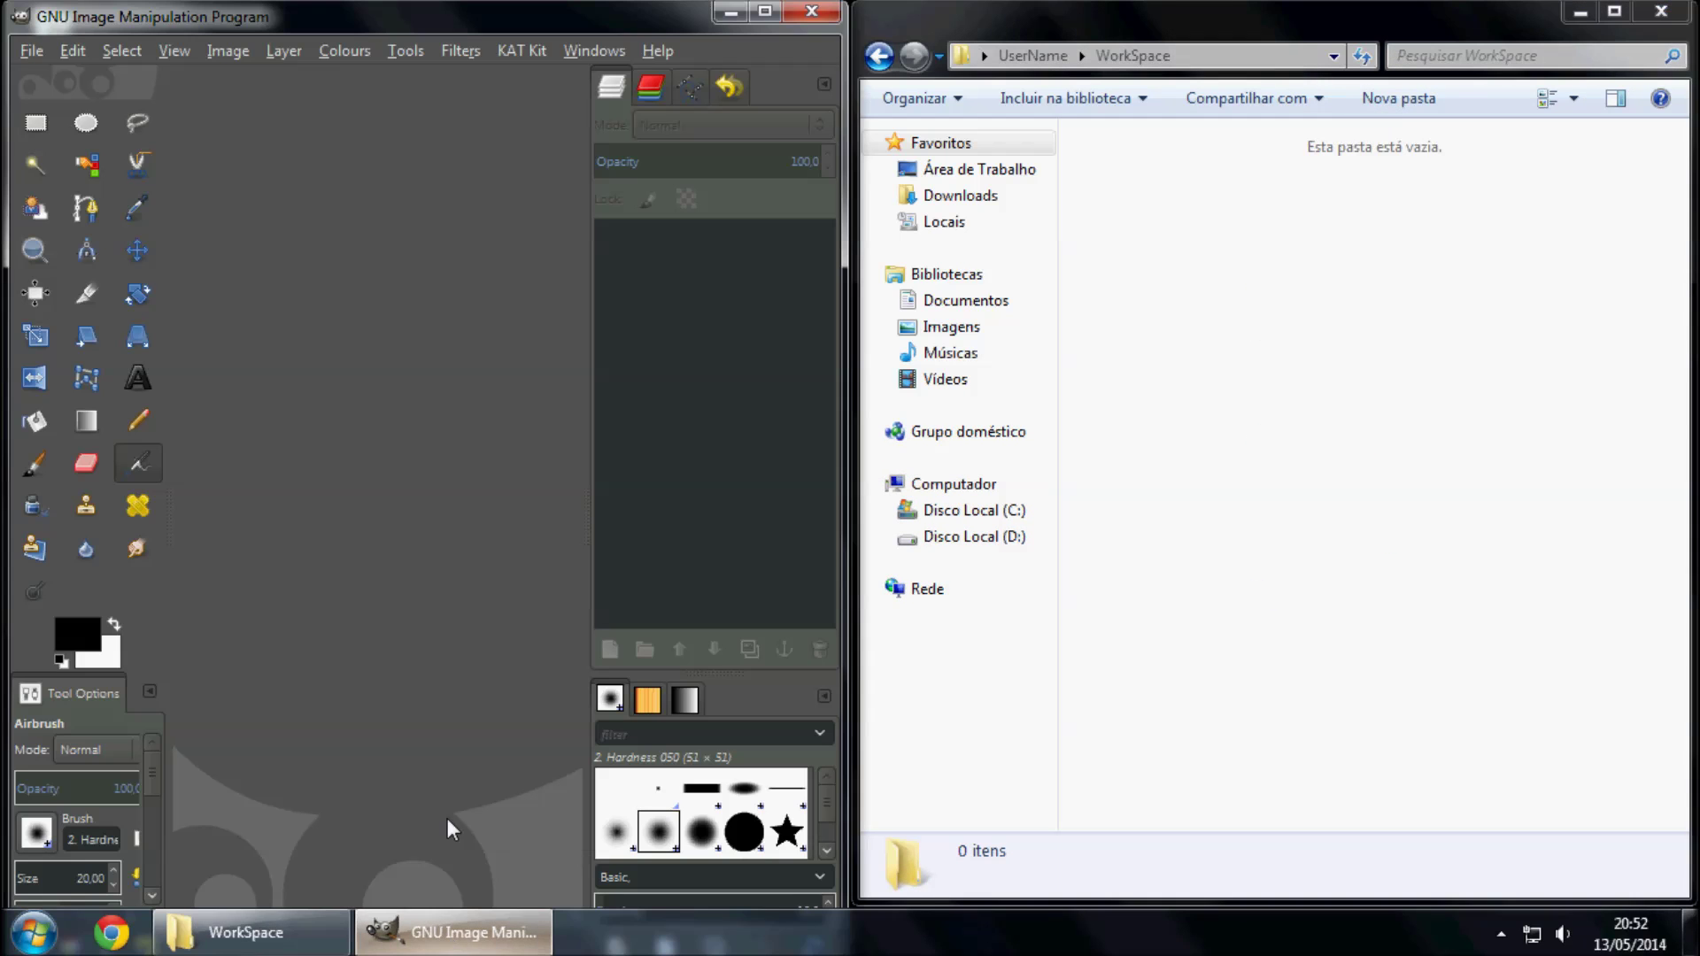
{"action": "left_click", "coordinate": [512, 49]}
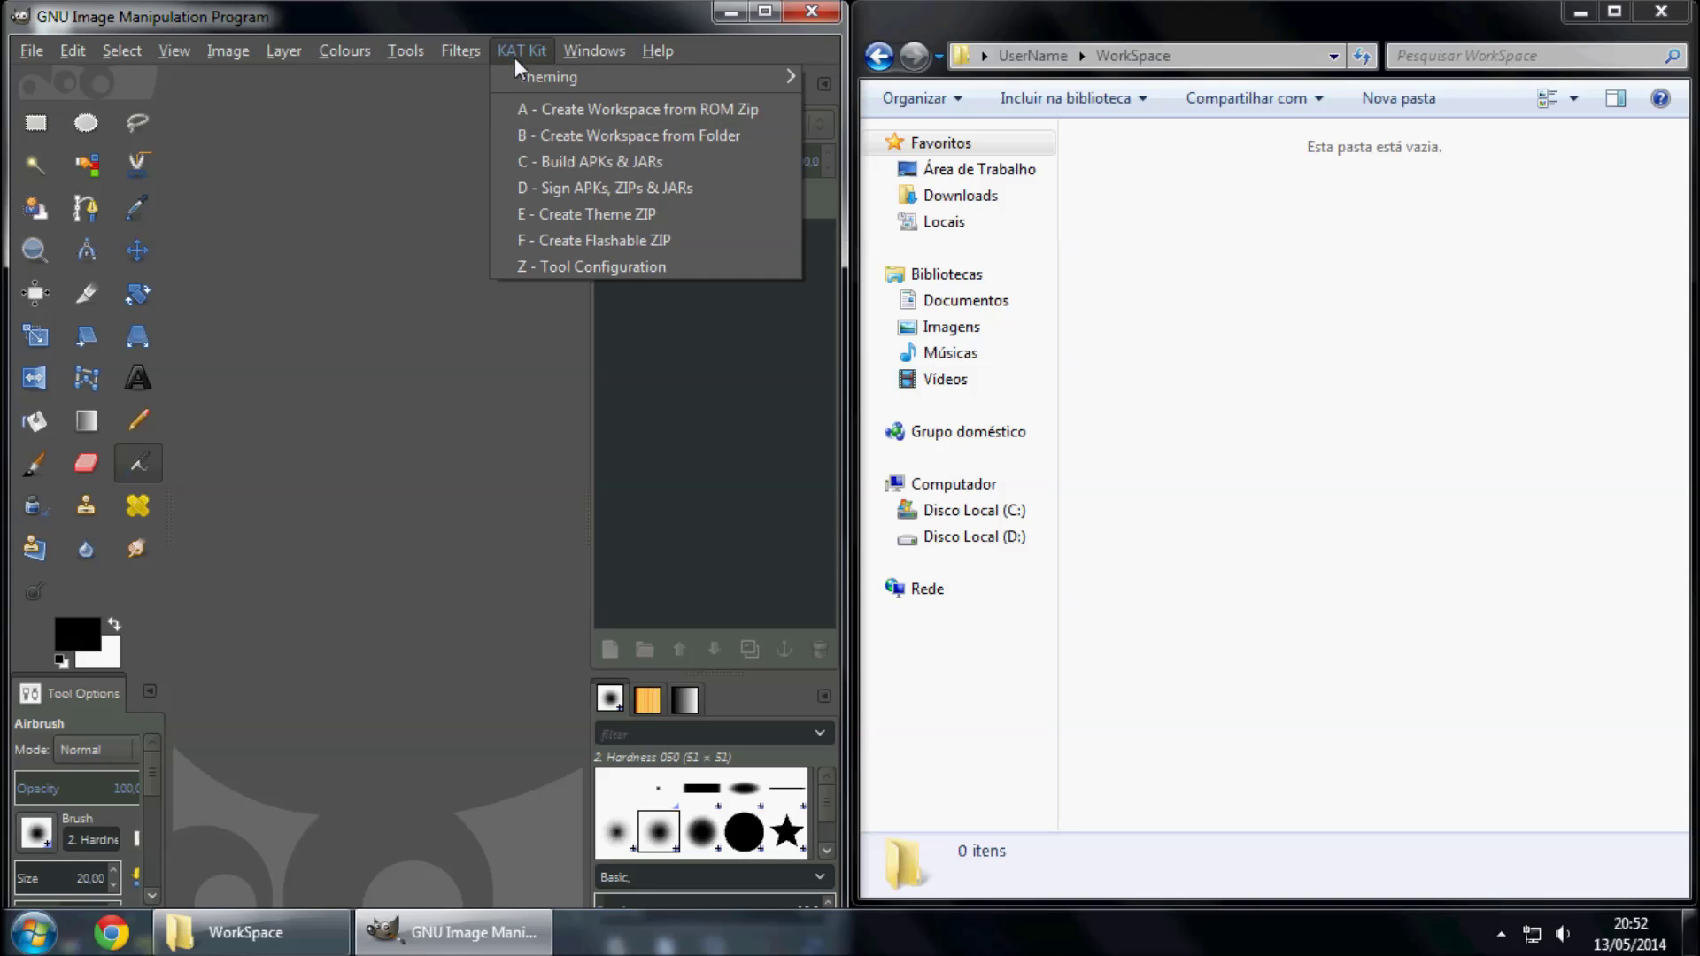
{"action": "left_click", "coordinate": [531, 108]}
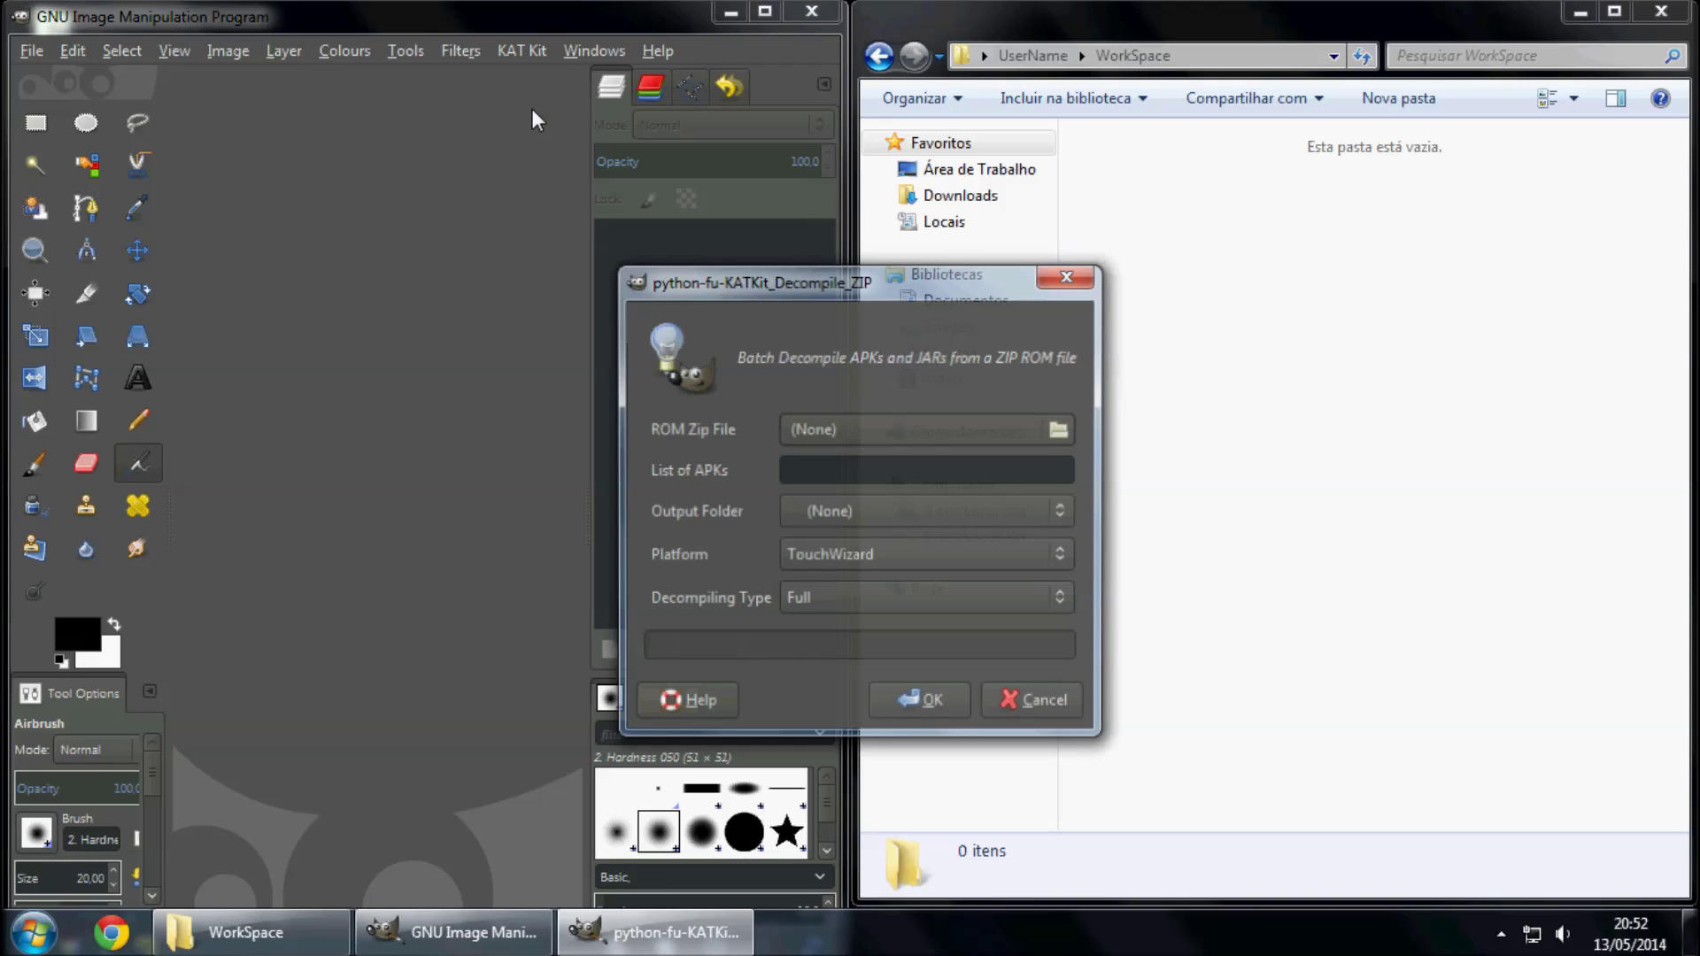
{"action": "mouse_move", "coordinate": [889, 281]}
{"action": "left_mouse_down"}
{"action": "mouse_move", "coordinate": [451, 400]}
{"action": "mouse_move", "coordinate": [423, 433]}
{"action": "left_mouse_up"}
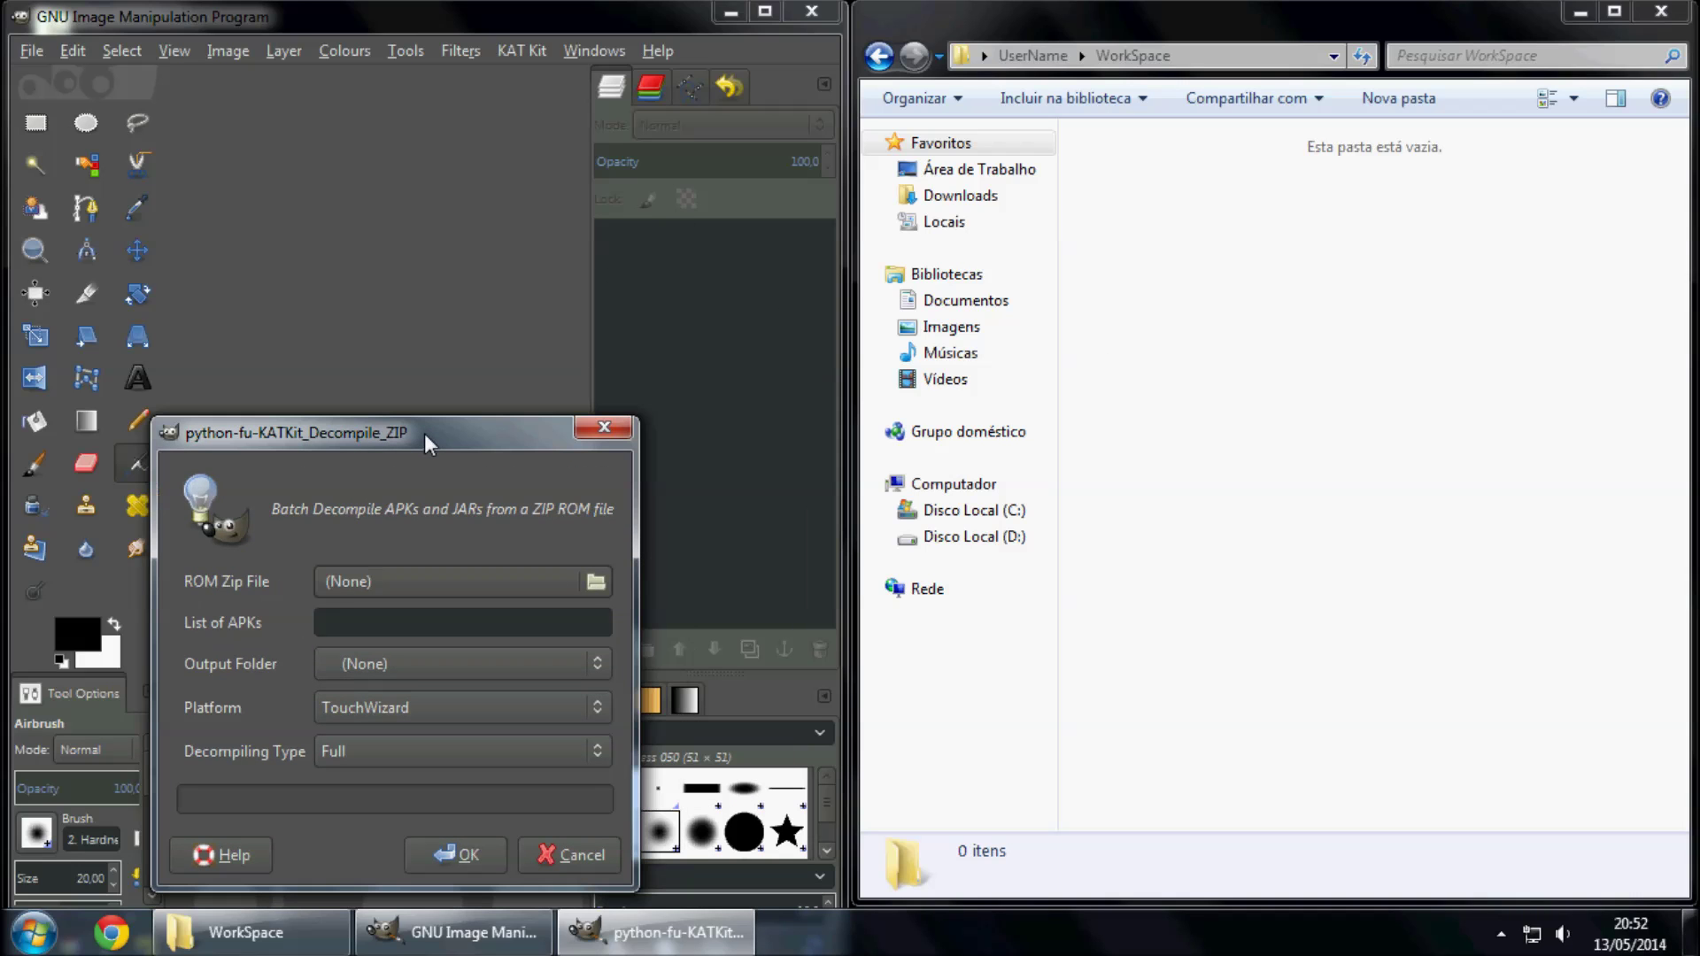
{"action": "left_click", "coordinate": [604, 580]}
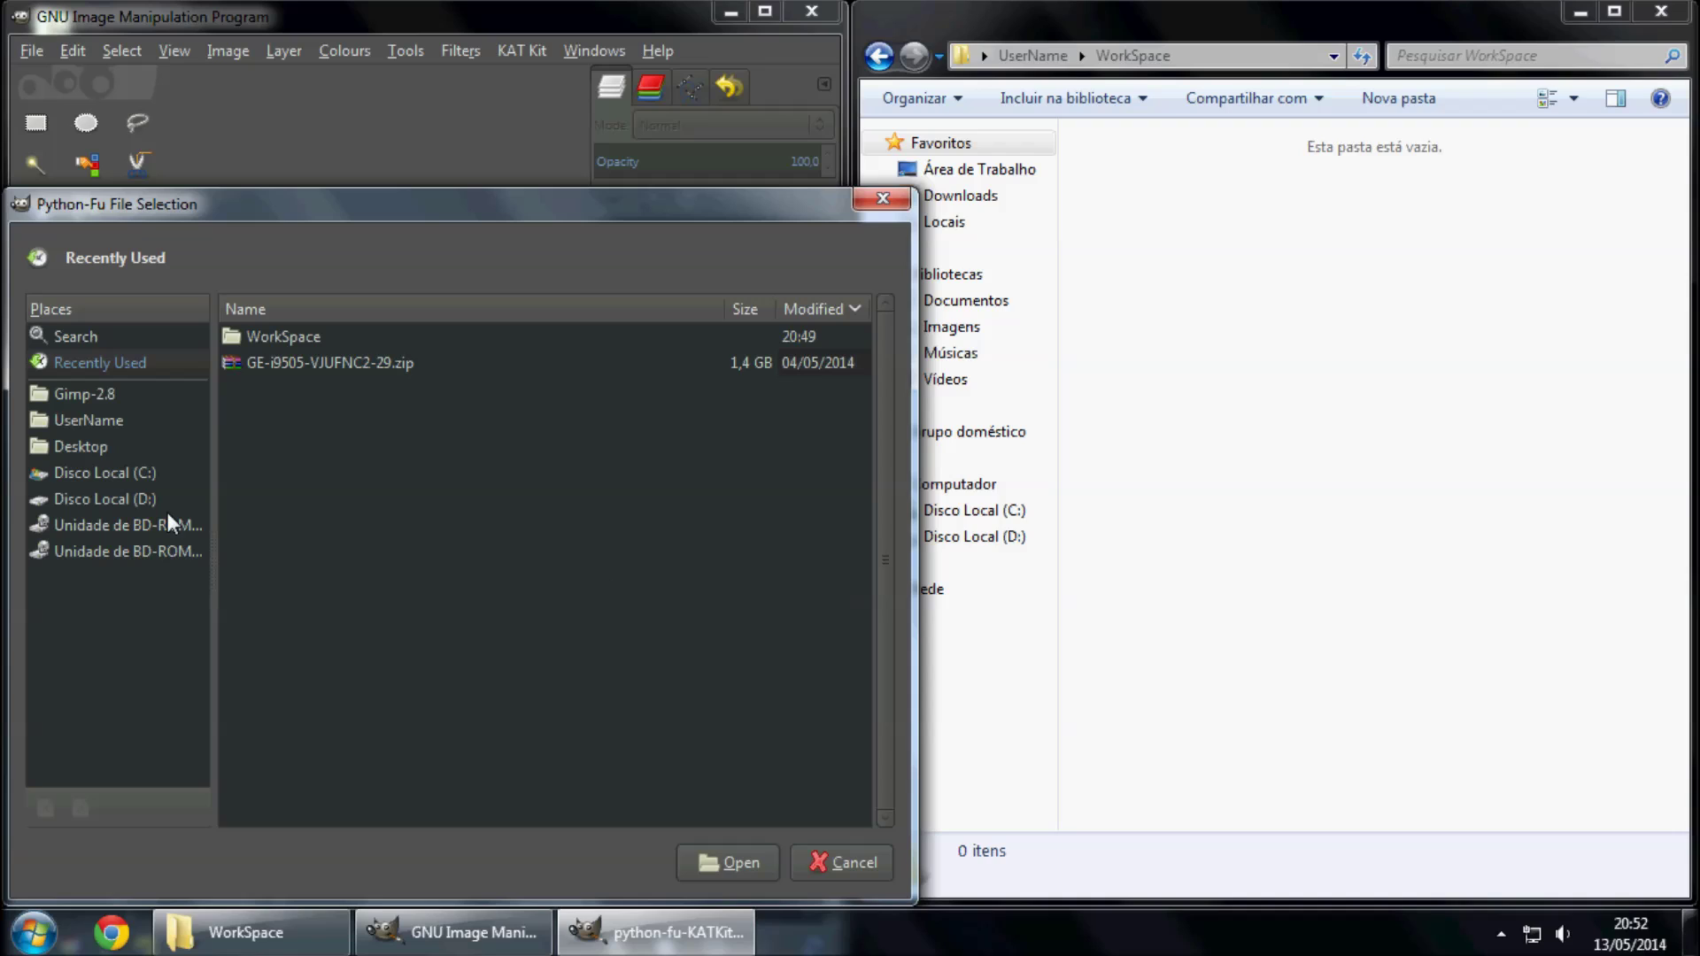
Choose GE-i9505-VJUFNC2-29.zip from UserName > Downloads as the ROM zip file
{"action": "left_click", "coordinate": [97, 418]}
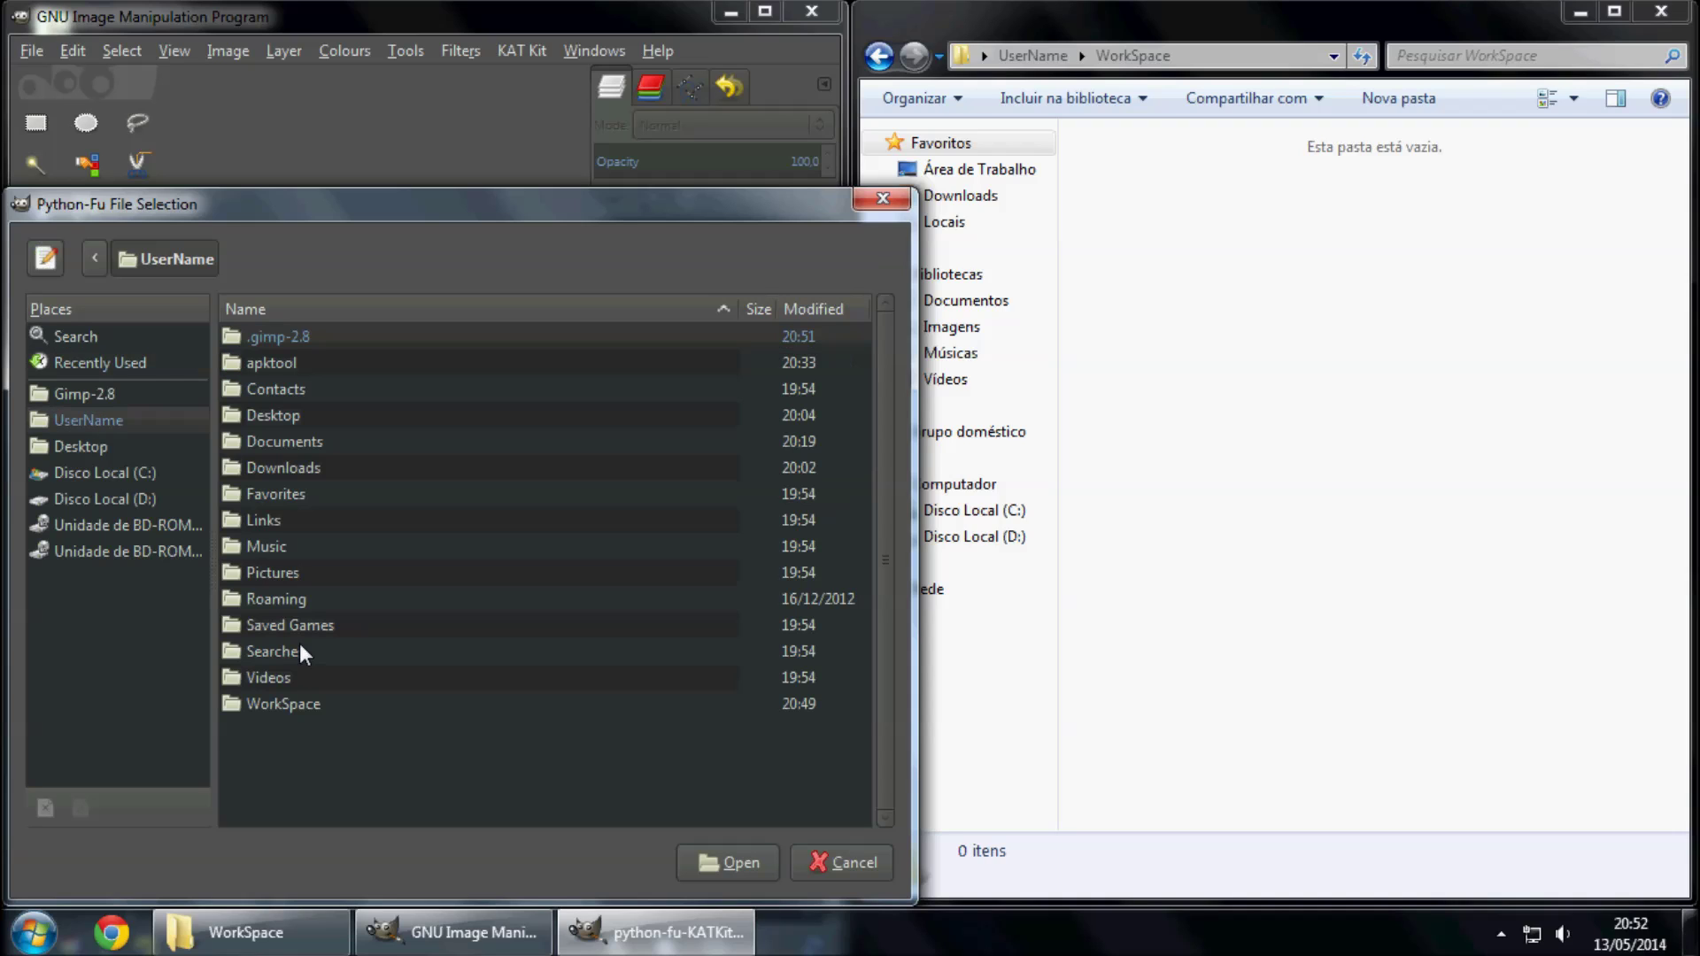
{"action": "left_click", "coordinate": [318, 466]}
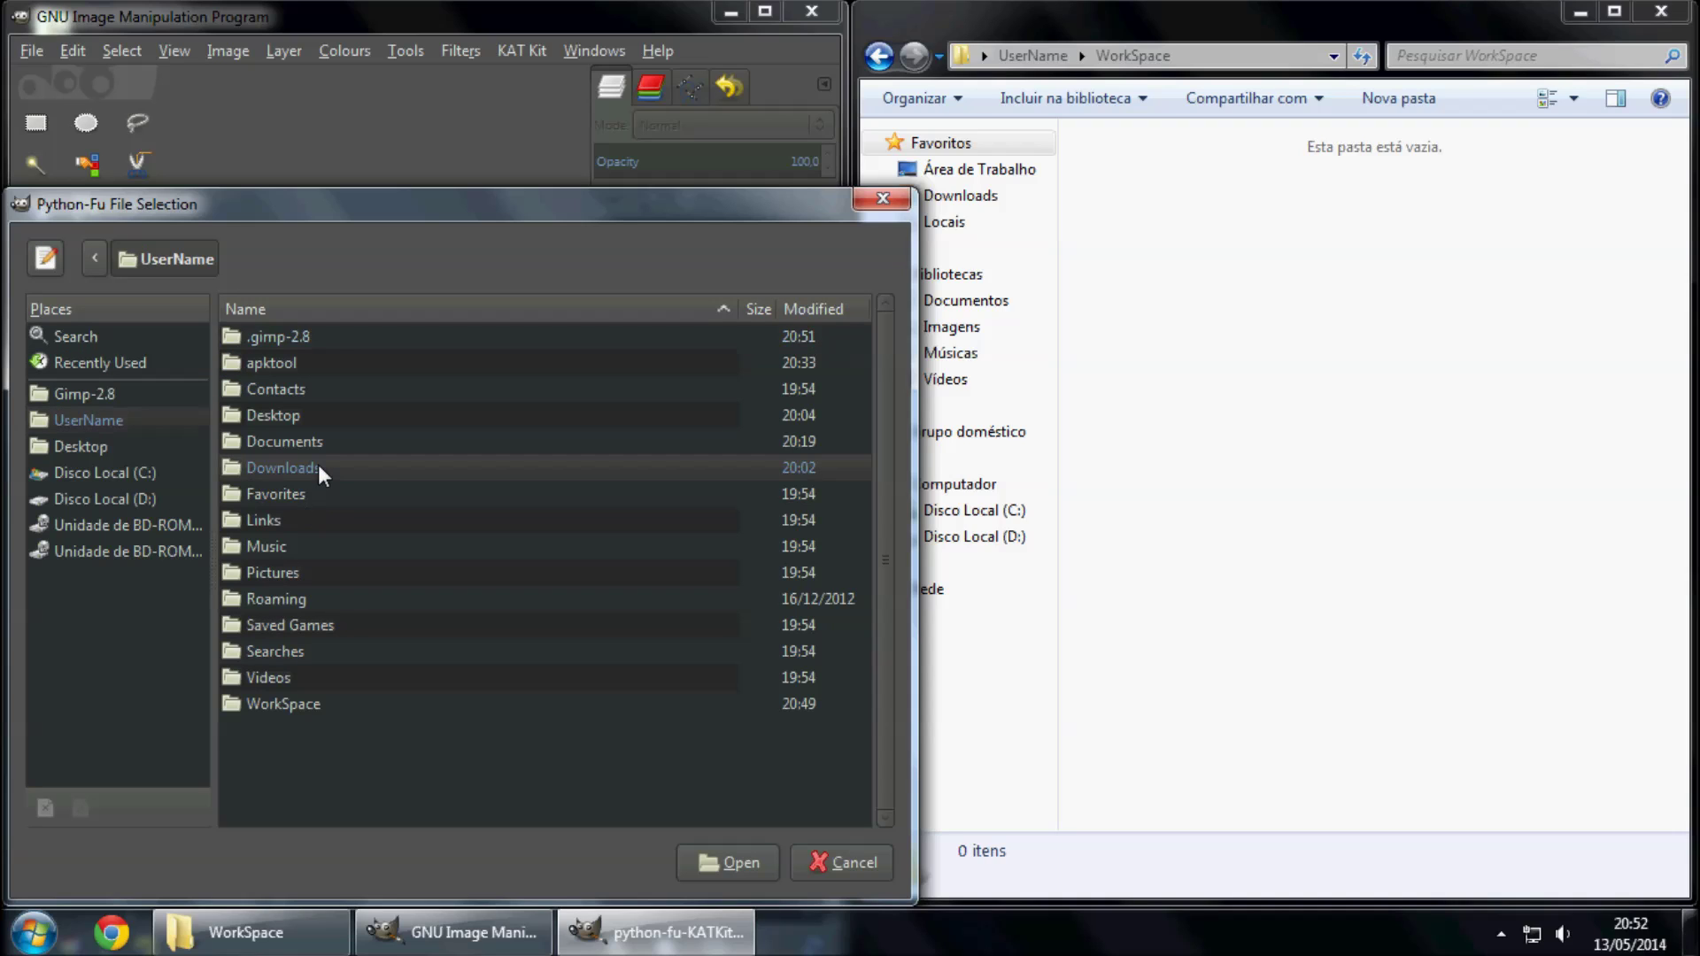
{"action": "double_click", "coordinate": [418, 468]}
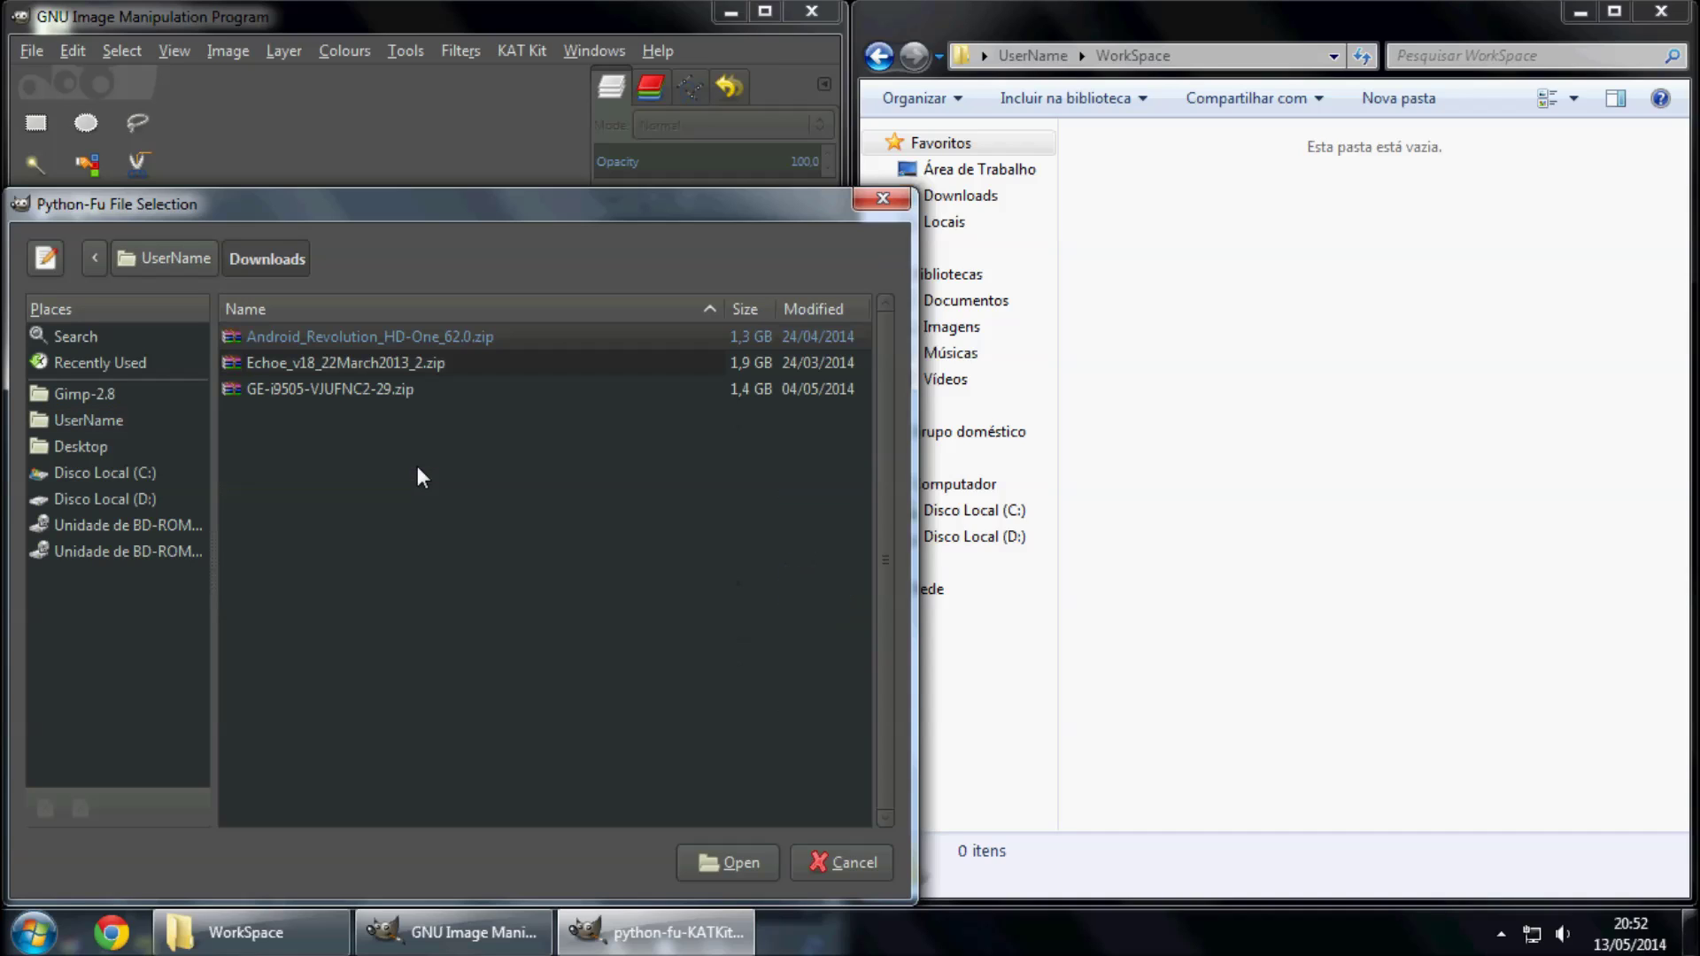
{"action": "left_click", "coordinate": [475, 383]}
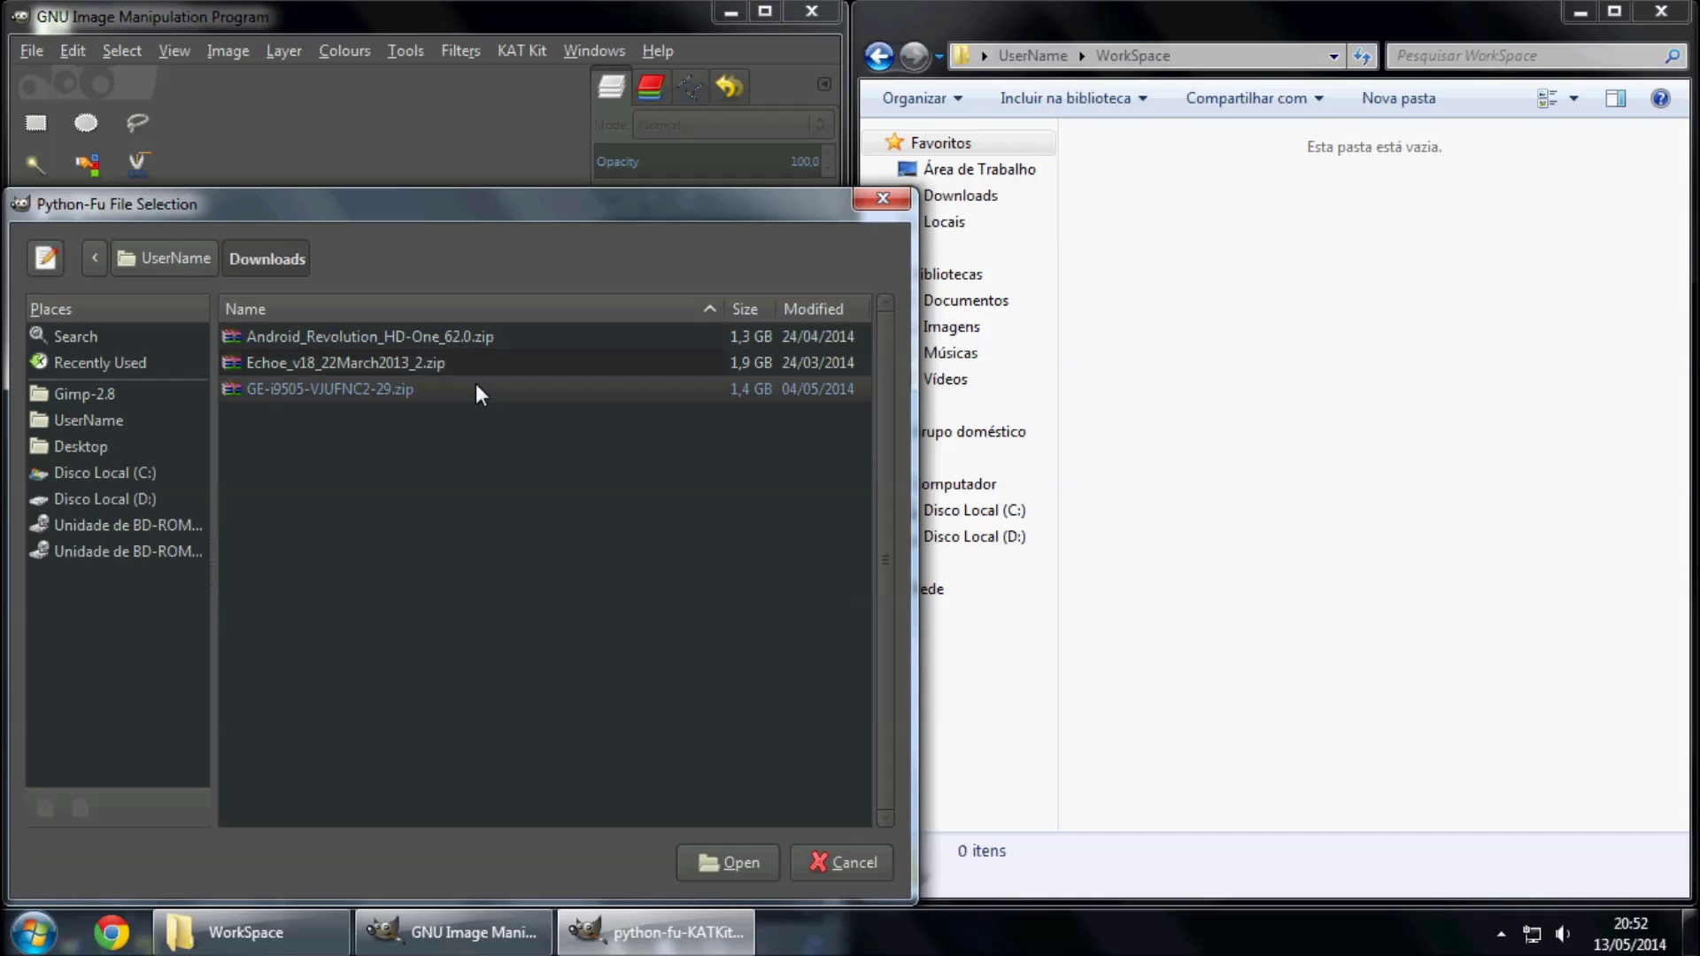
{"action": "left_click", "coordinate": [753, 863]}
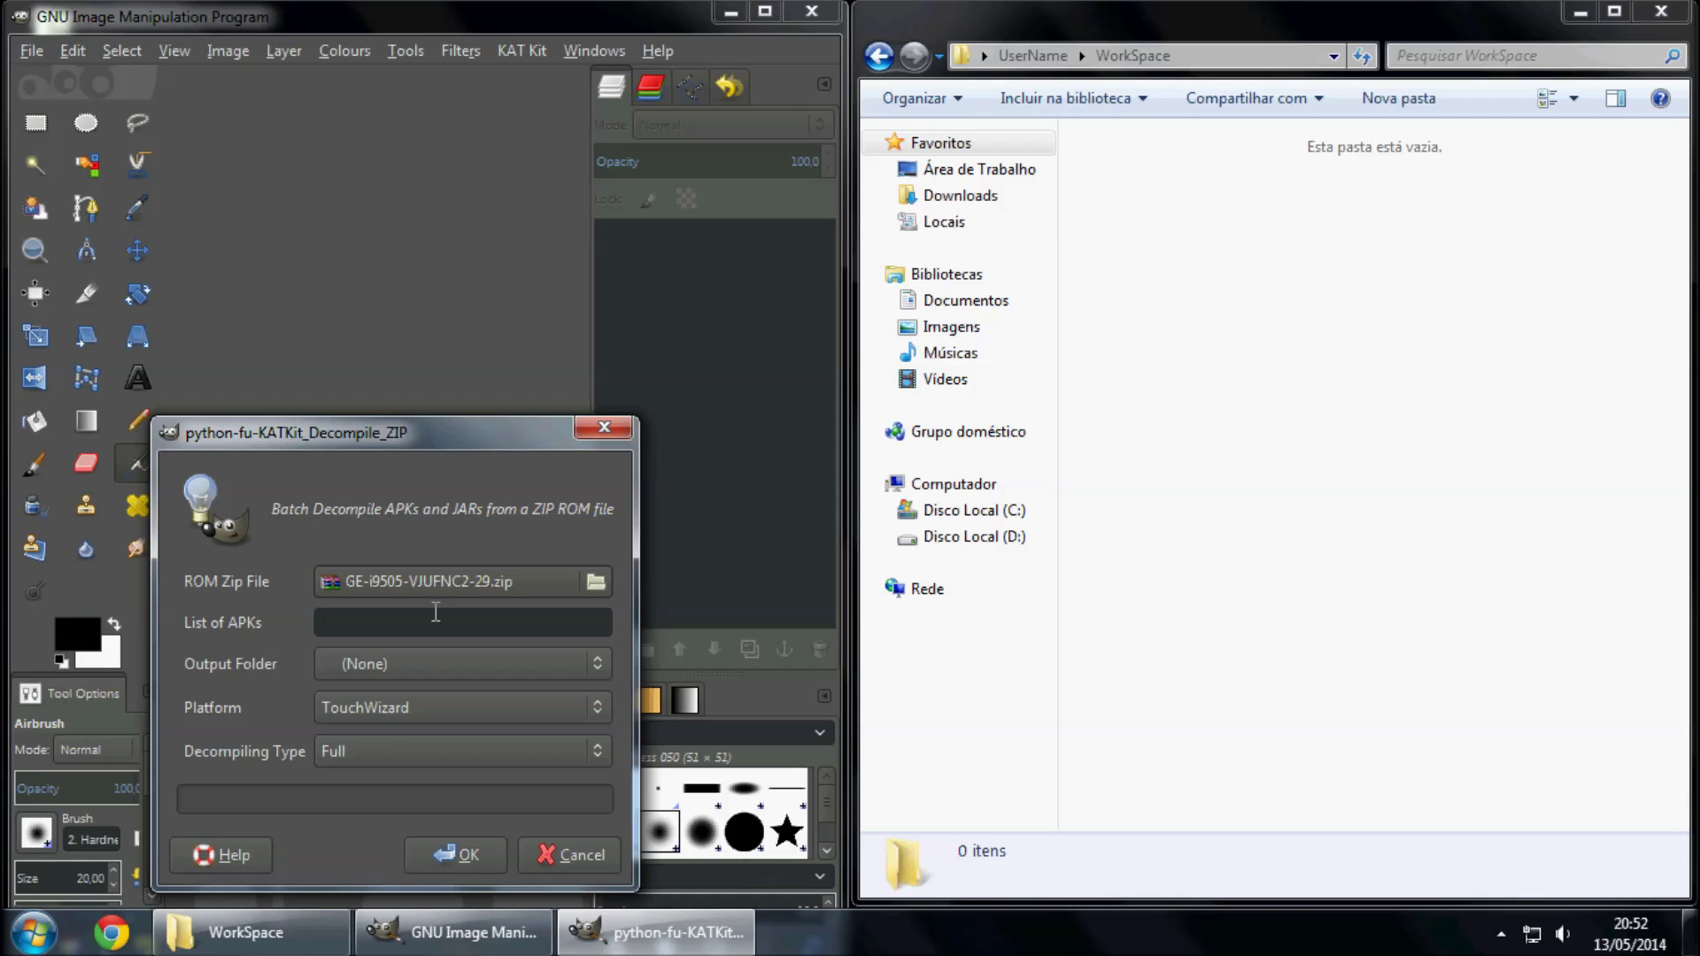
Leave SecCalendar_S as the only entry in List of APKs, removing systemui and phone
{"action": "left_click", "coordinate": [432, 621]}
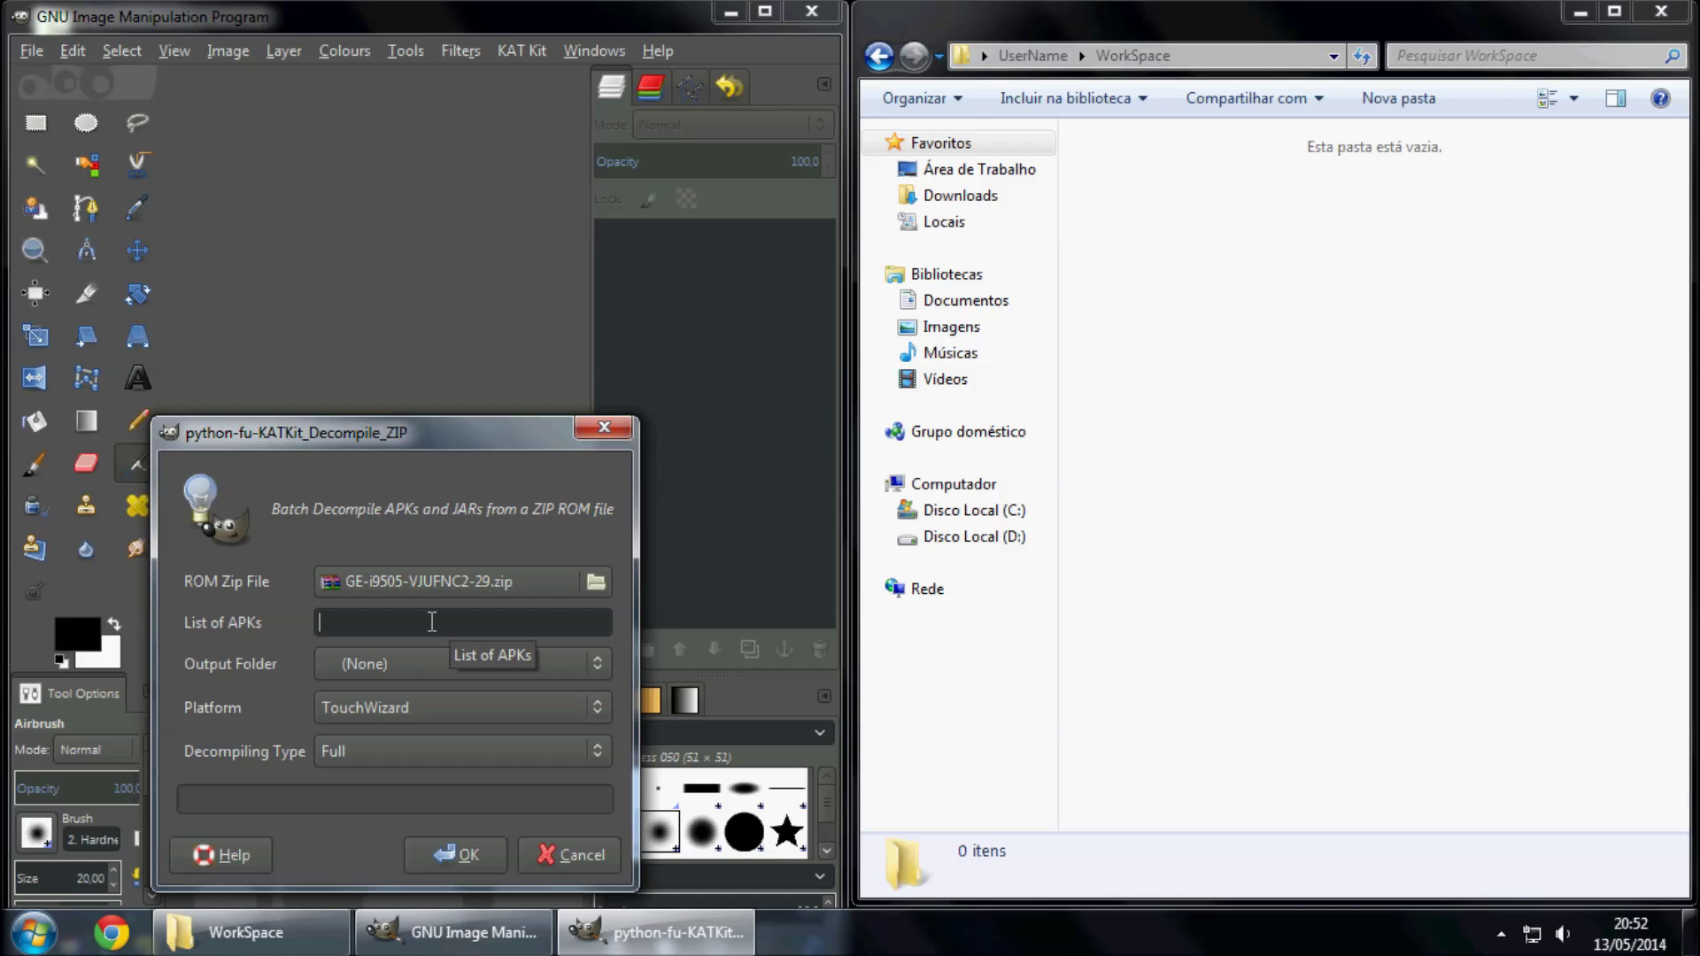
{"action": "type", "text": "Sec"}
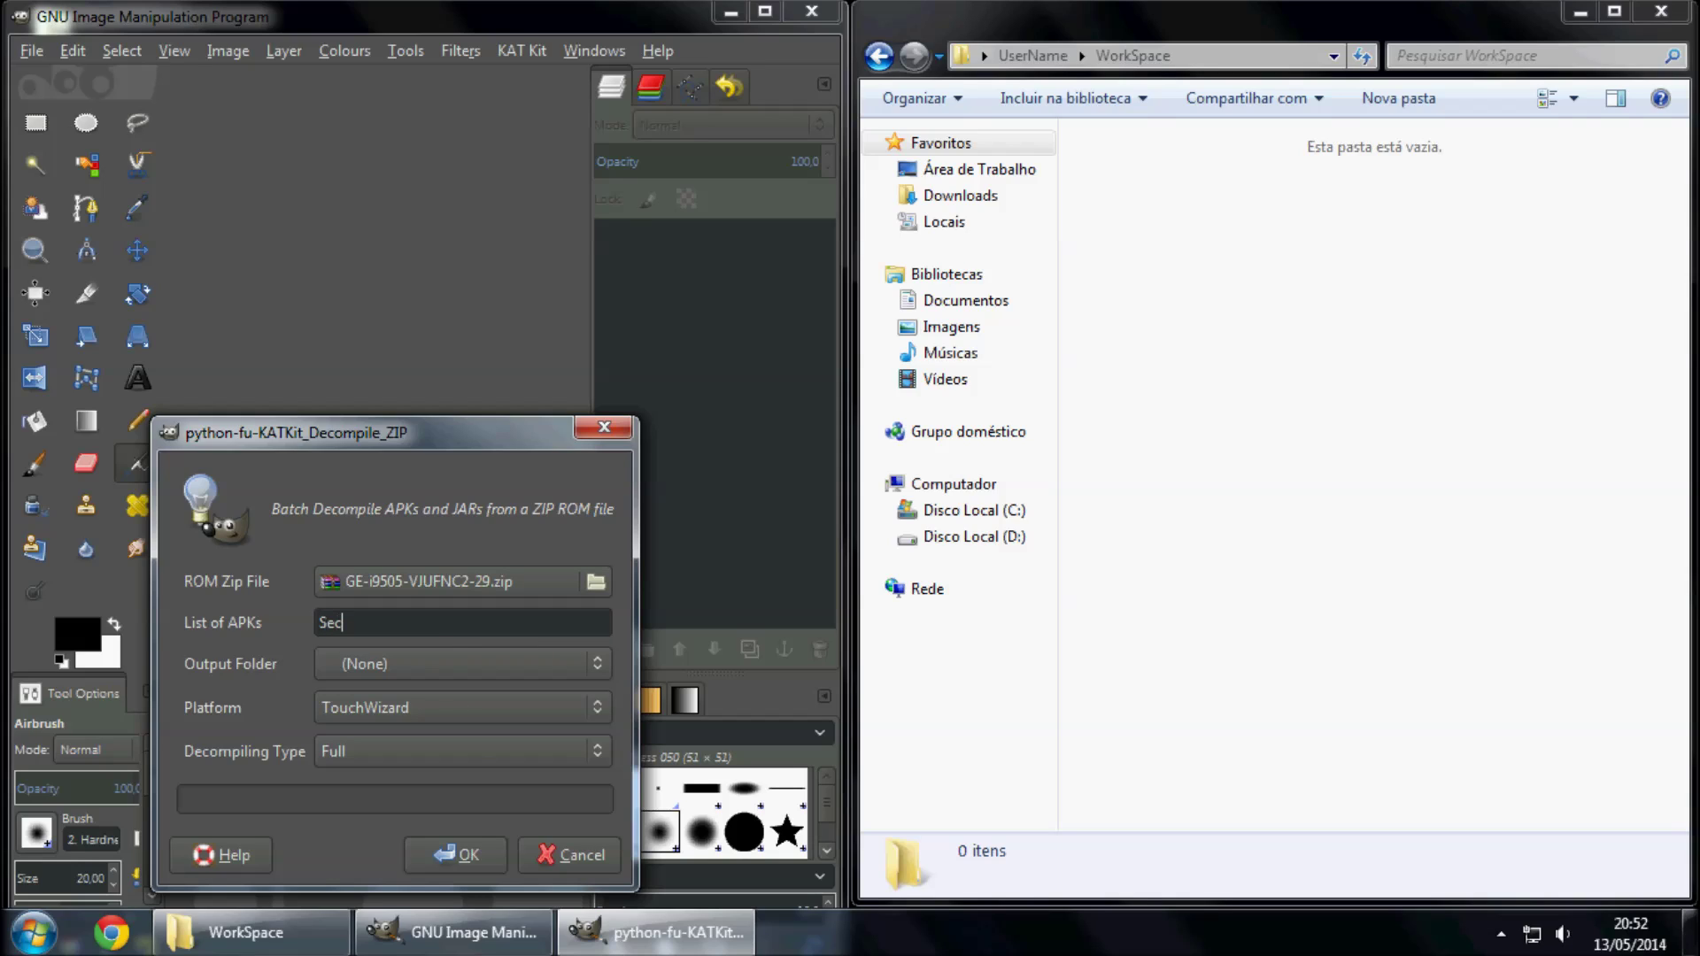
{"action": "type", "text": "C"}
{"action": "type", "text": "alendar"}
{"action": "type", "text": "_S"}
{"action": "type", "text": ", "}
{"action": "type", "text": "system"}
{"action": "type", "text": "ui"}
{"action": "type", "text": ", pho"}
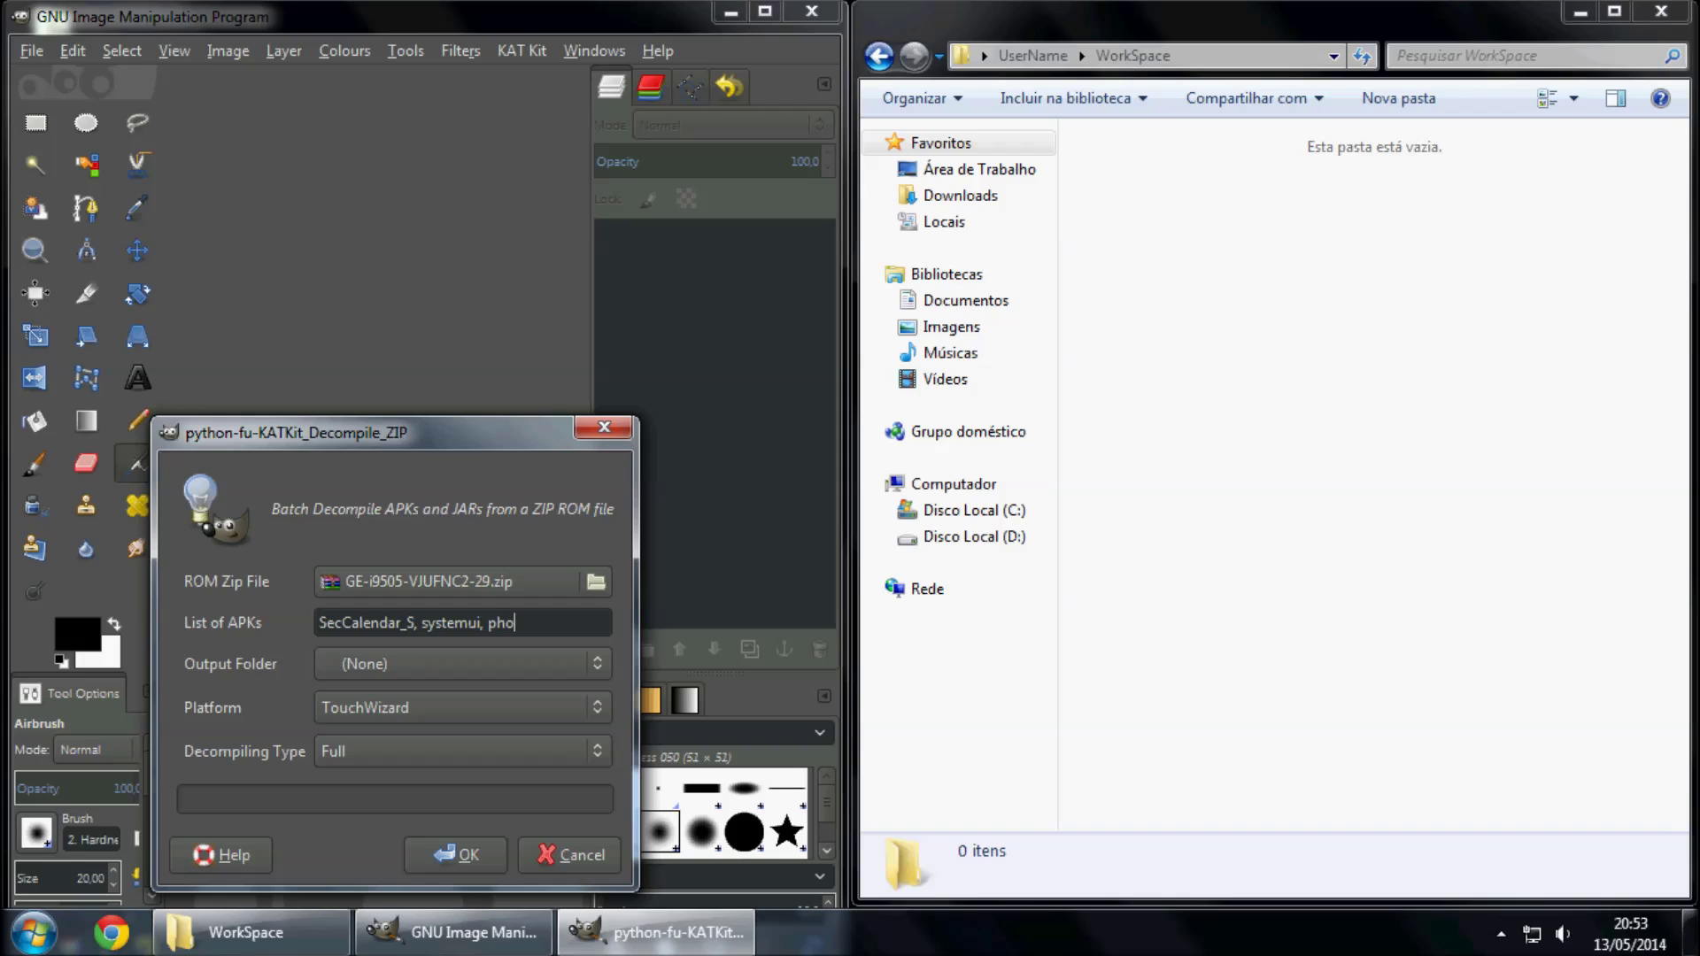
{"action": "type", "text": "ne"}
{"action": "key", "text": "BackSpace"}
{"action": "key", "text": "BackSpace"}
{"action": "key", "text": "BackSpace"}
{"action": "key", "text": "BackSpace"}
{"action": "key", "text": "BackSpace"}
{"action": "key", "text": "BackSpace"}
{"action": "key", "text": "BackSpace"}
{"action": "key", "text": "BackSpace"}
{"action": "key", "text": "BackSpace"}
{"action": "key", "text": "BackSpace"}
{"action": "key", "text": "BackSpace"}
{"action": "key", "text": "BackSpace"}
{"action": "key", "text": "BackSpace"}
{"action": "key", "text": "BackSpace"}
{"action": "key", "text": "BackSpace"}
{"action": "key", "text": "BackSpace"}
{"action": "left_click", "coordinate": [599, 655]}
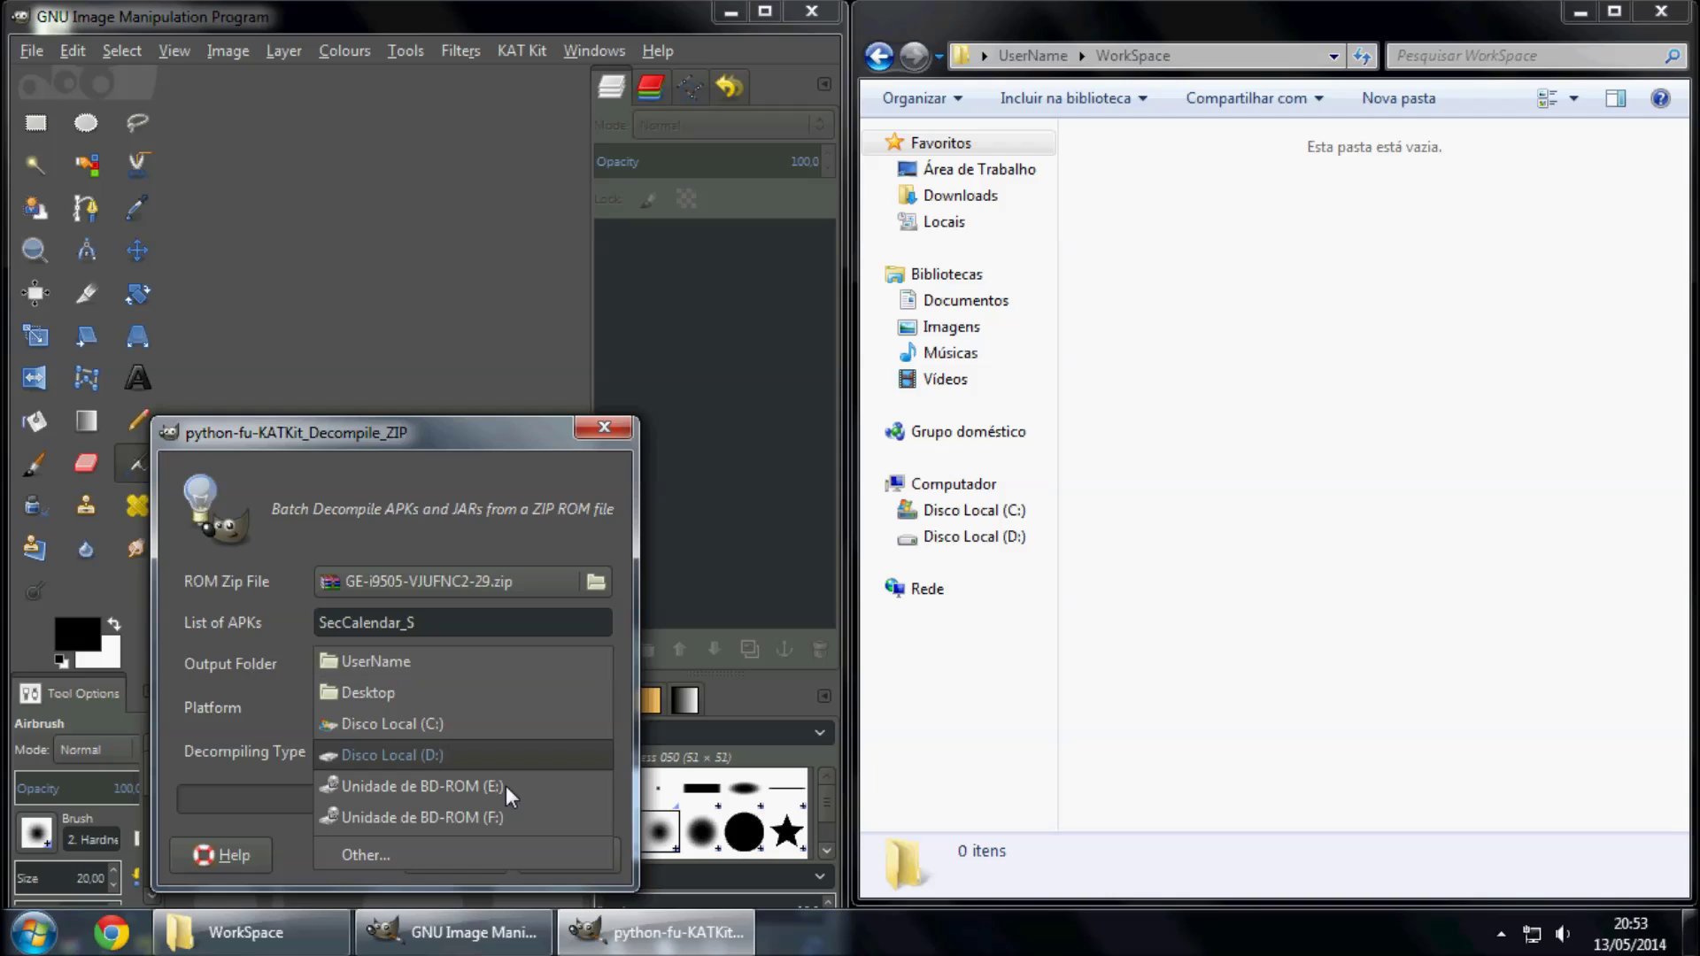
Set the decompile output folder to UserName > WorkSpace
{"action": "left_click", "coordinate": [482, 855]}
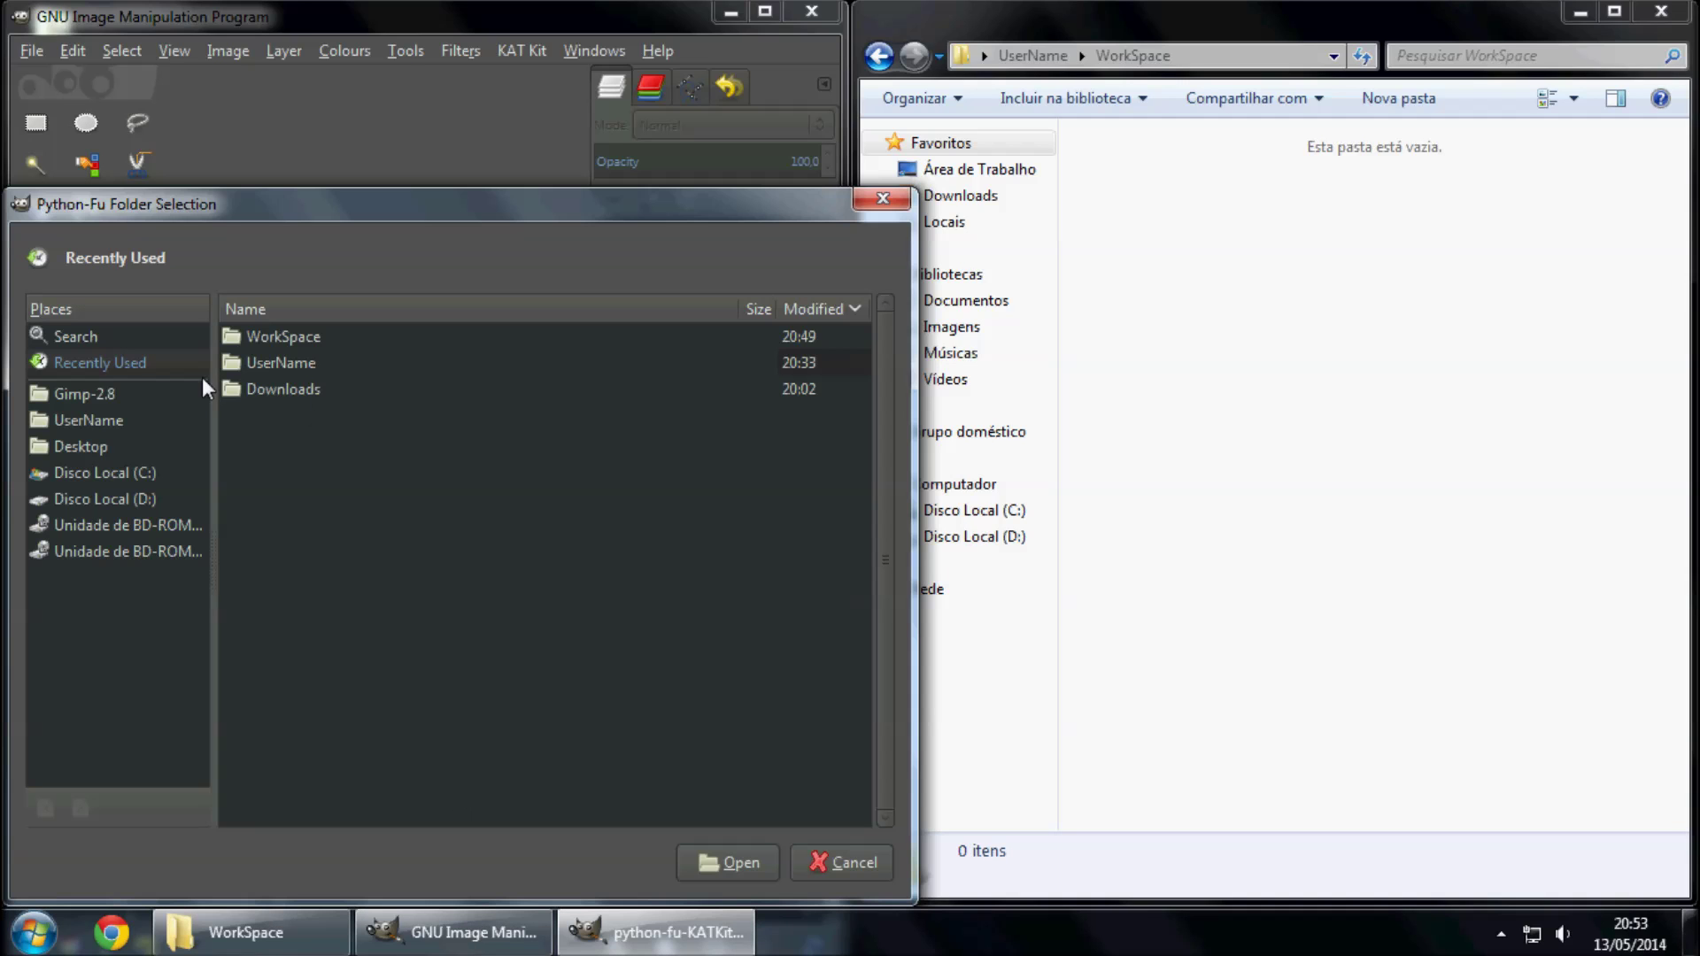
{"action": "left_click", "coordinate": [55, 424]}
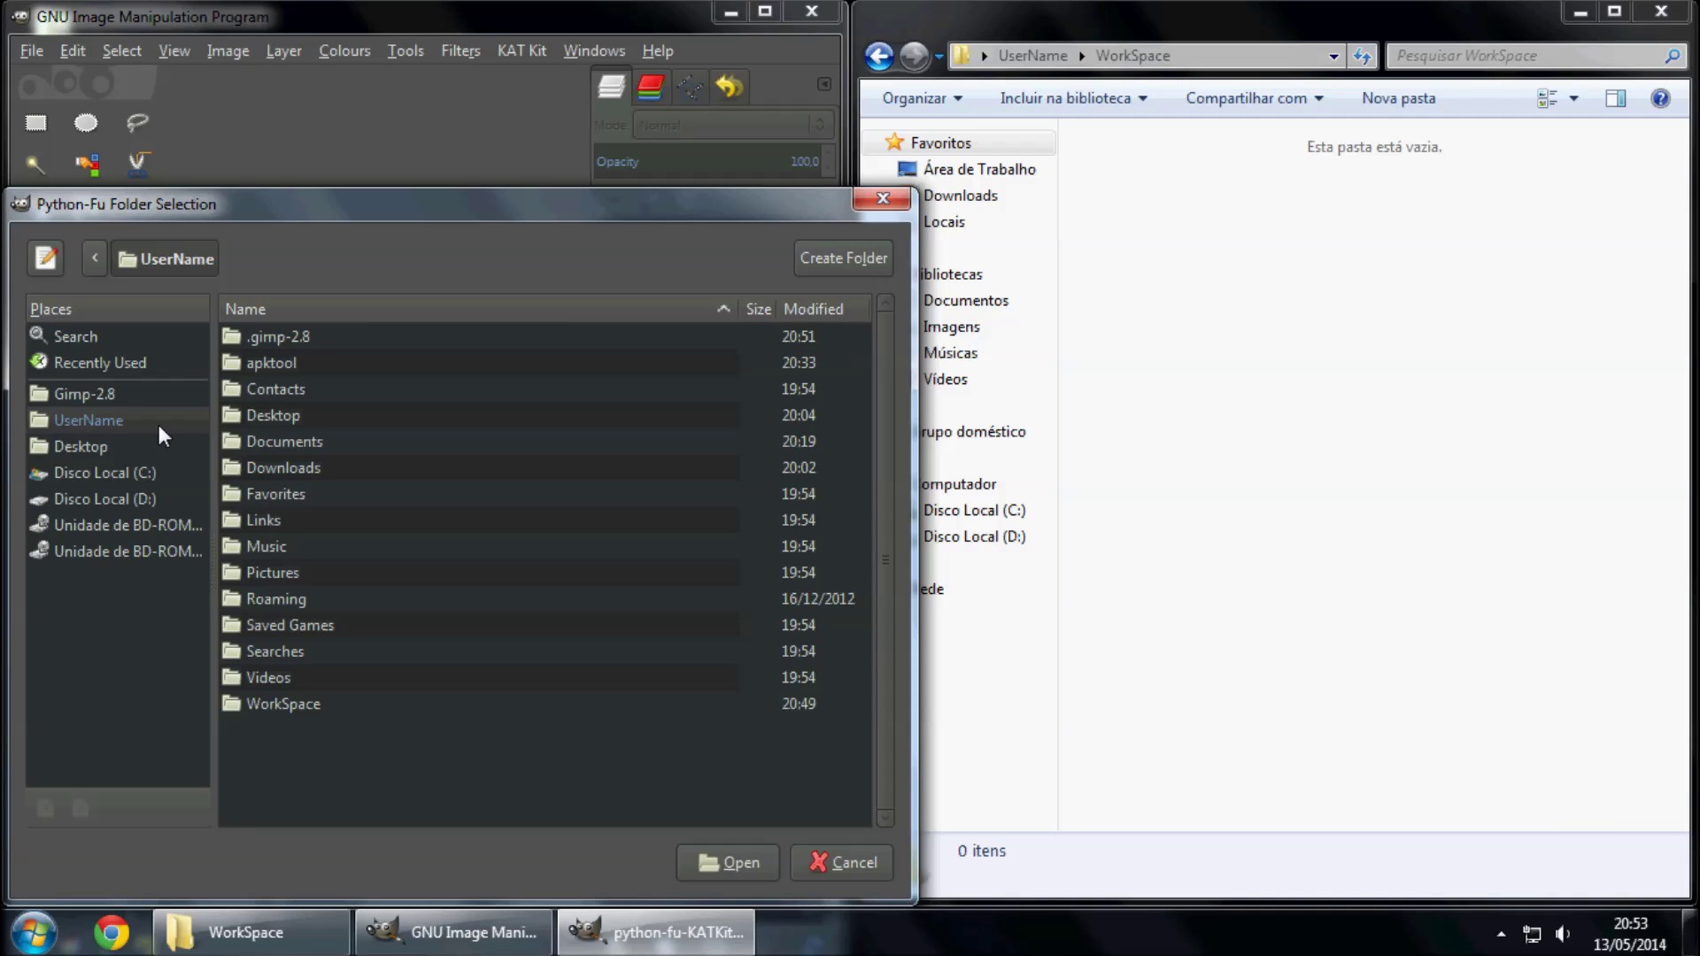
{"action": "left_click", "coordinate": [340, 704]}
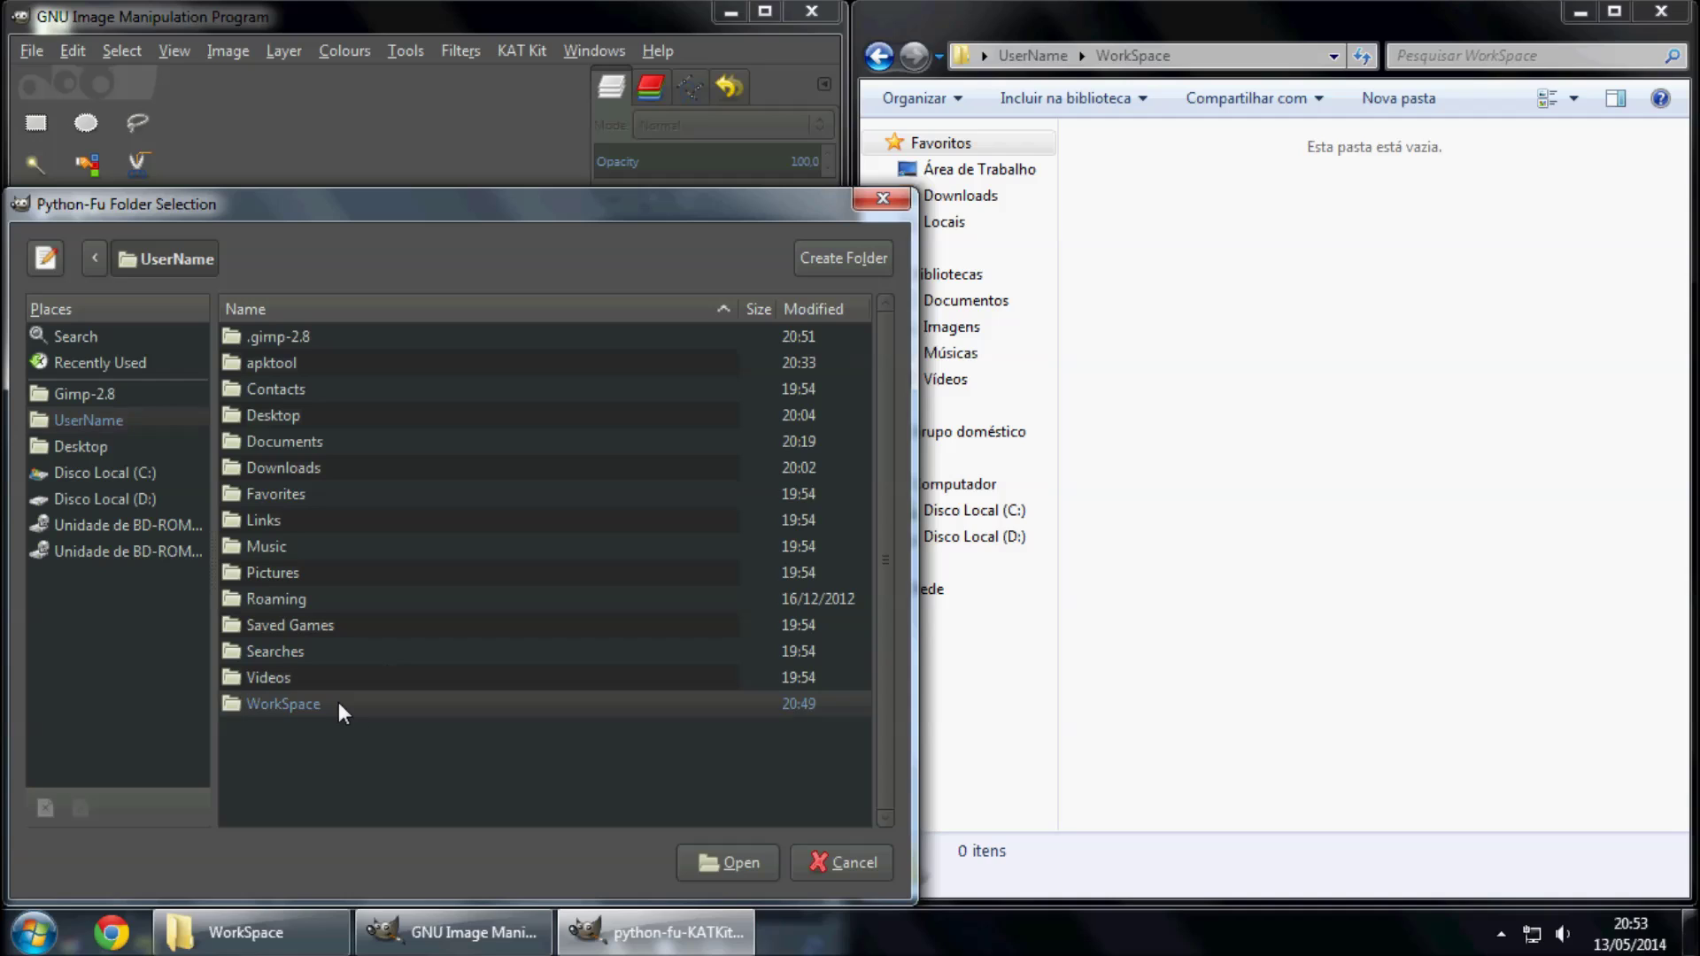
{"action": "double_click", "coordinate": [421, 711]}
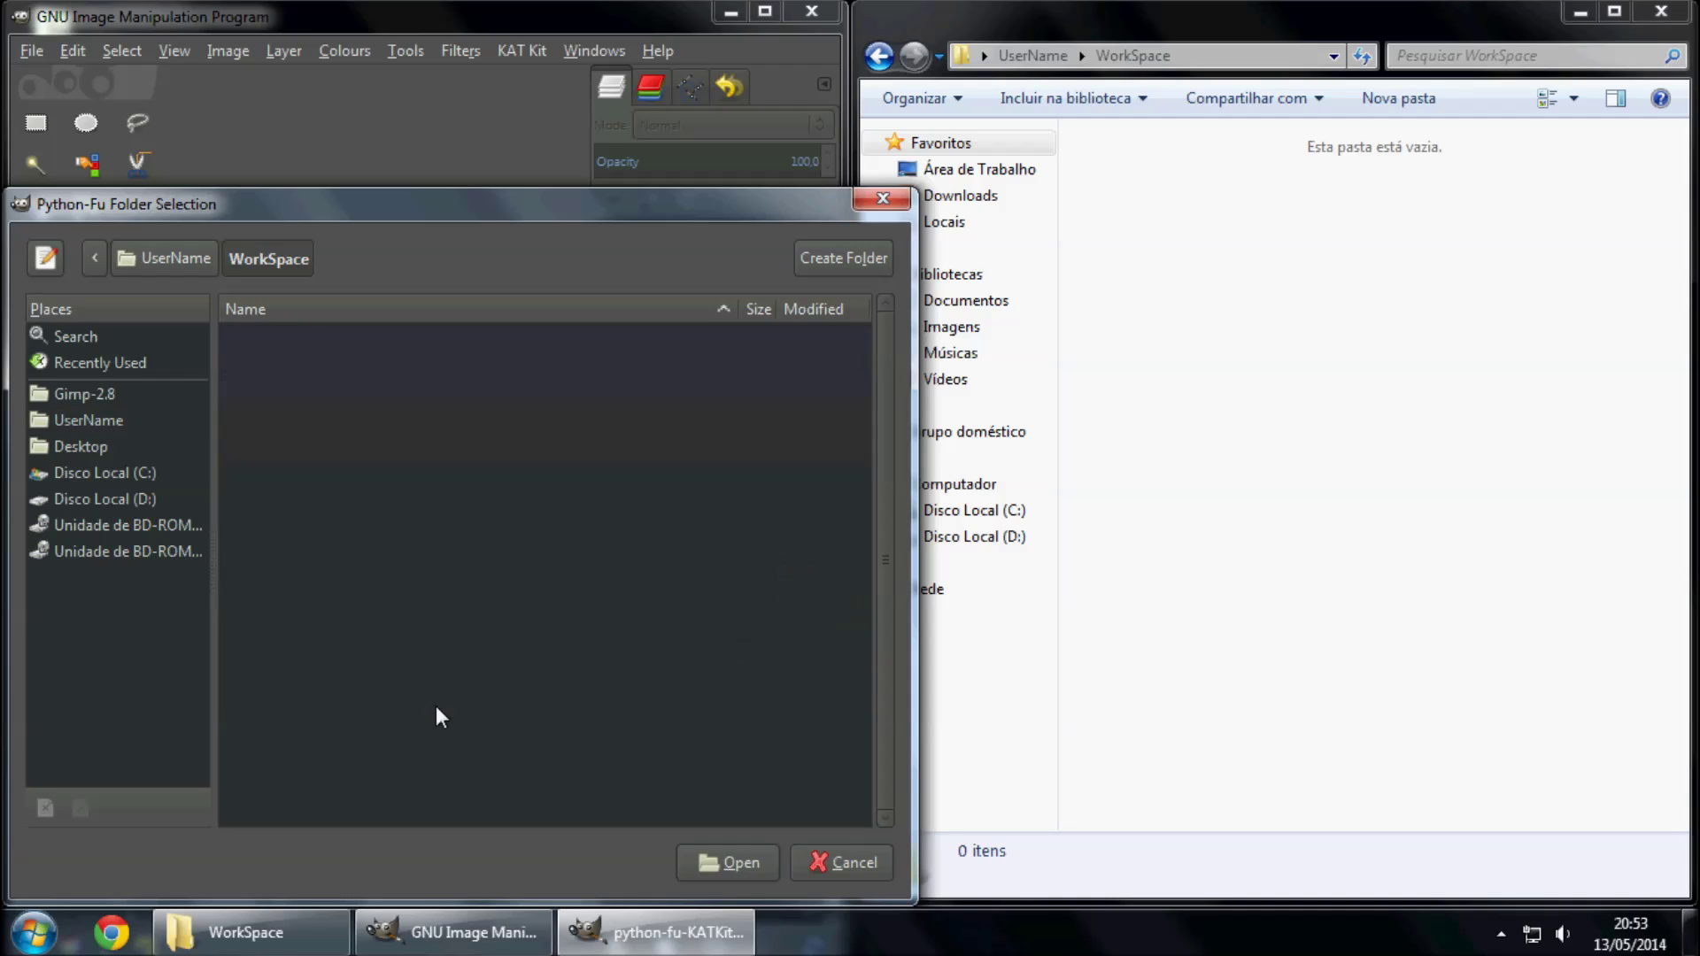
{"action": "left_click", "coordinate": [752, 868]}
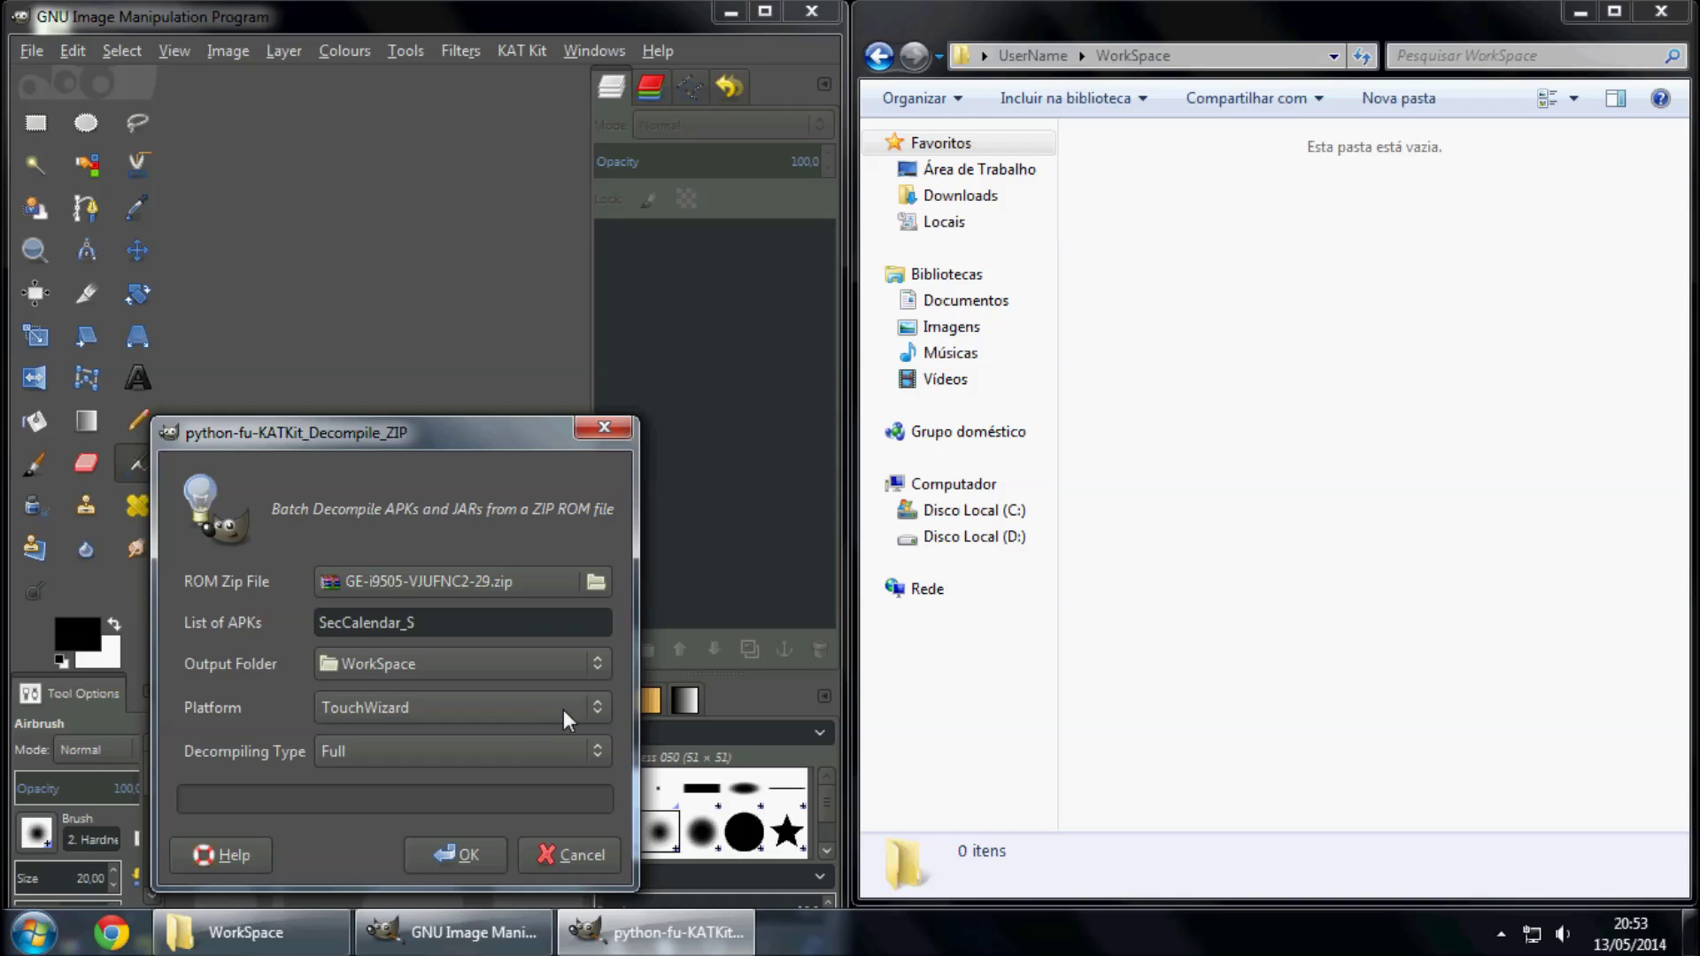
Keep TouchWizard as the platform and set Decompiling Type to Drawable Resources Only
{"action": "left_click", "coordinate": [596, 708]}
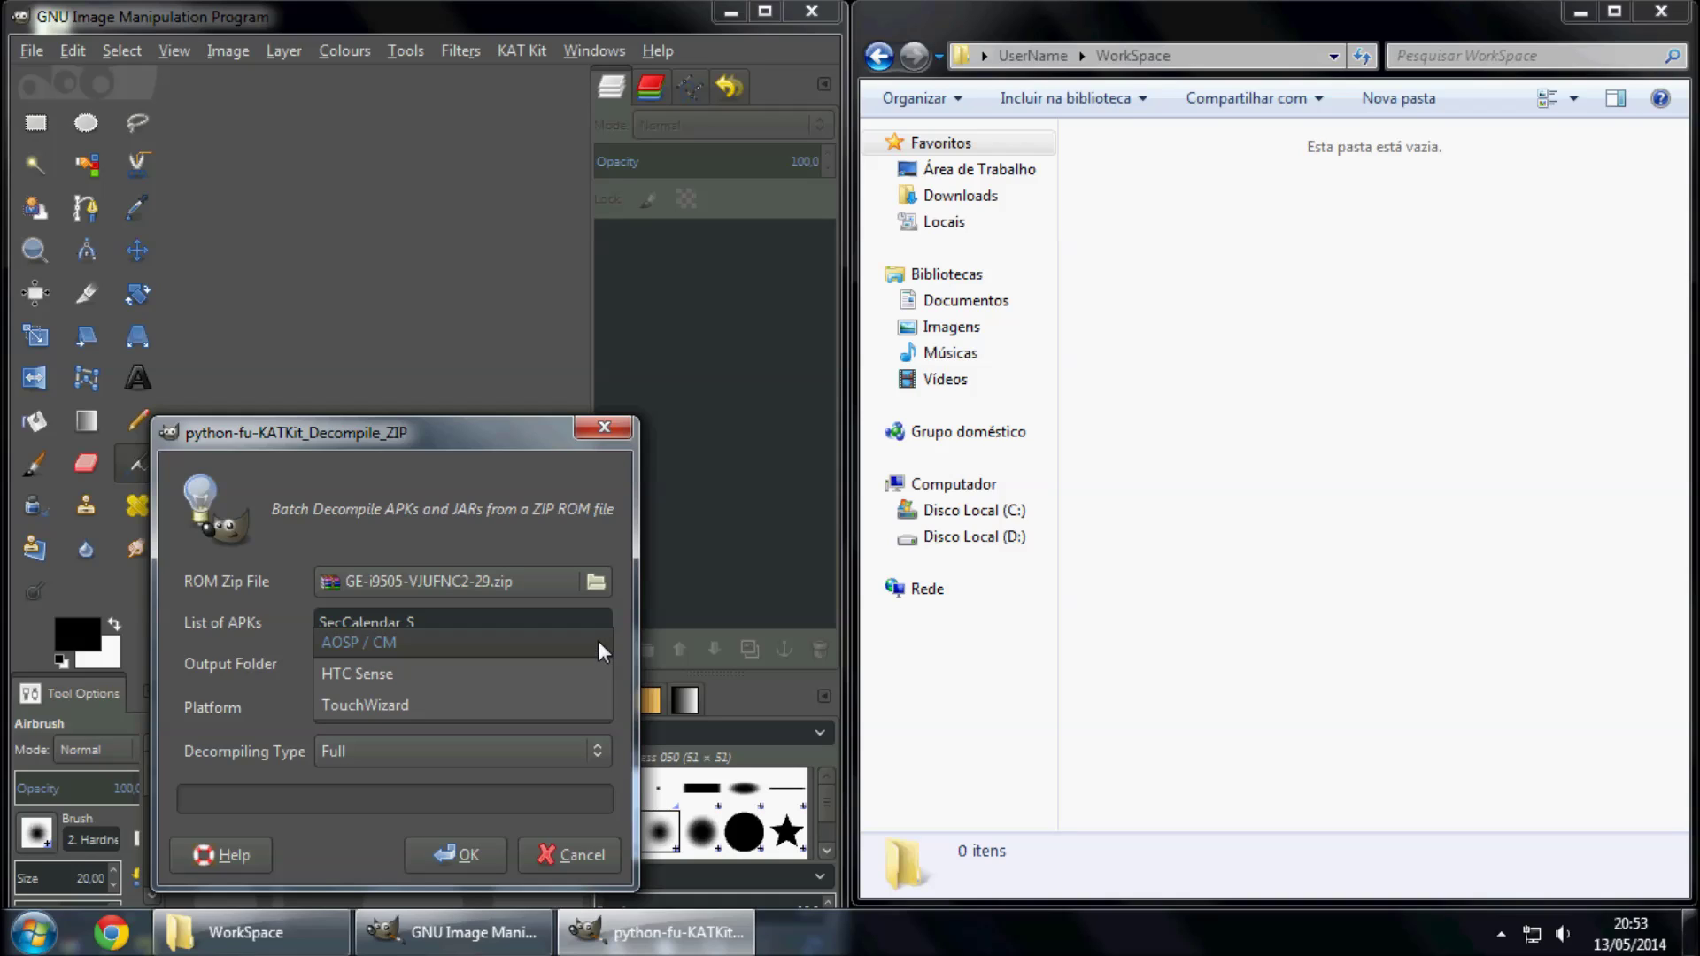
{"action": "left_click", "coordinate": [577, 702]}
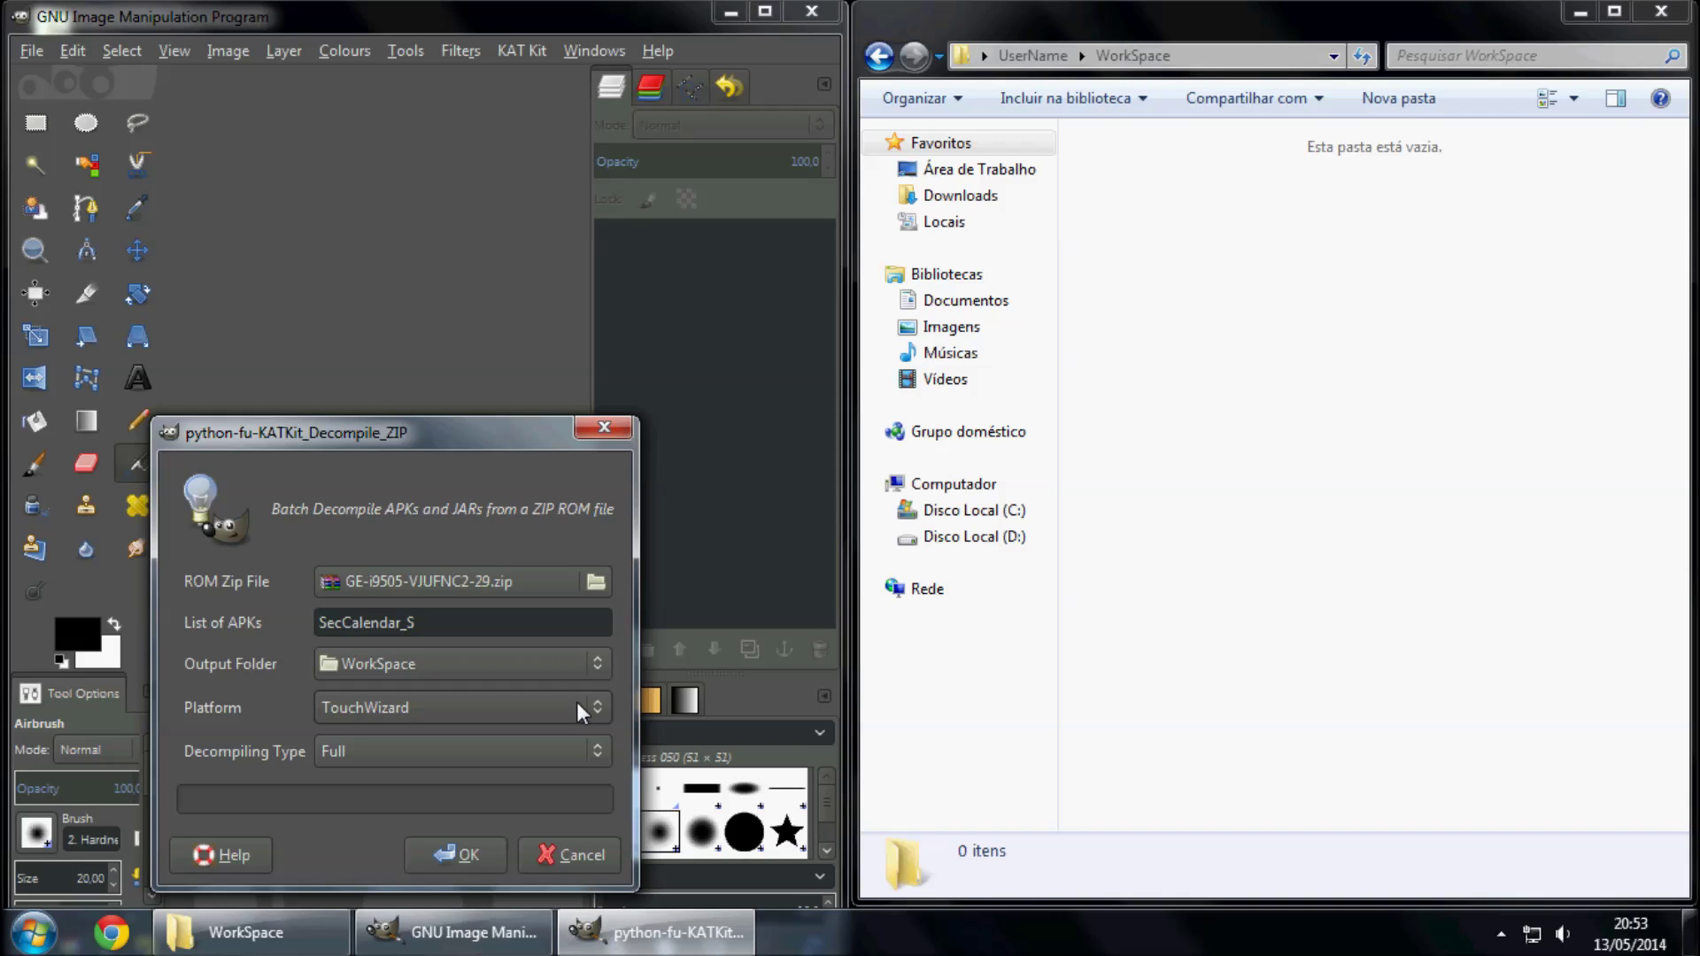
{"action": "left_click", "coordinate": [604, 756]}
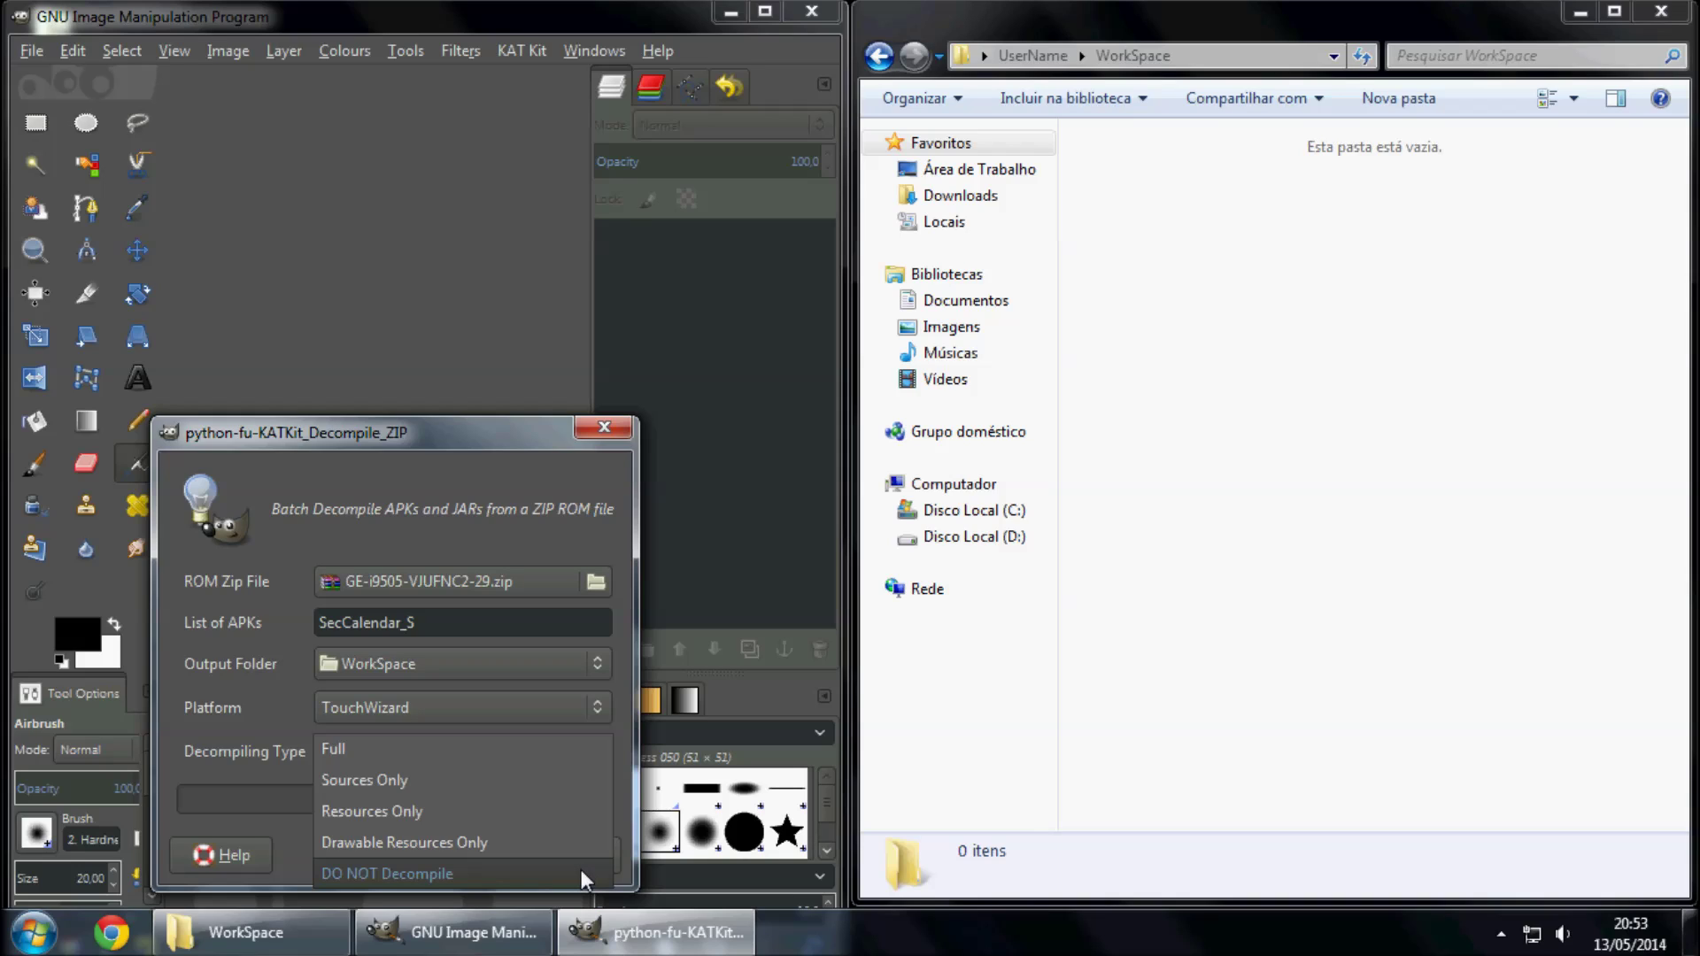
{"action": "left_click", "coordinate": [575, 842]}
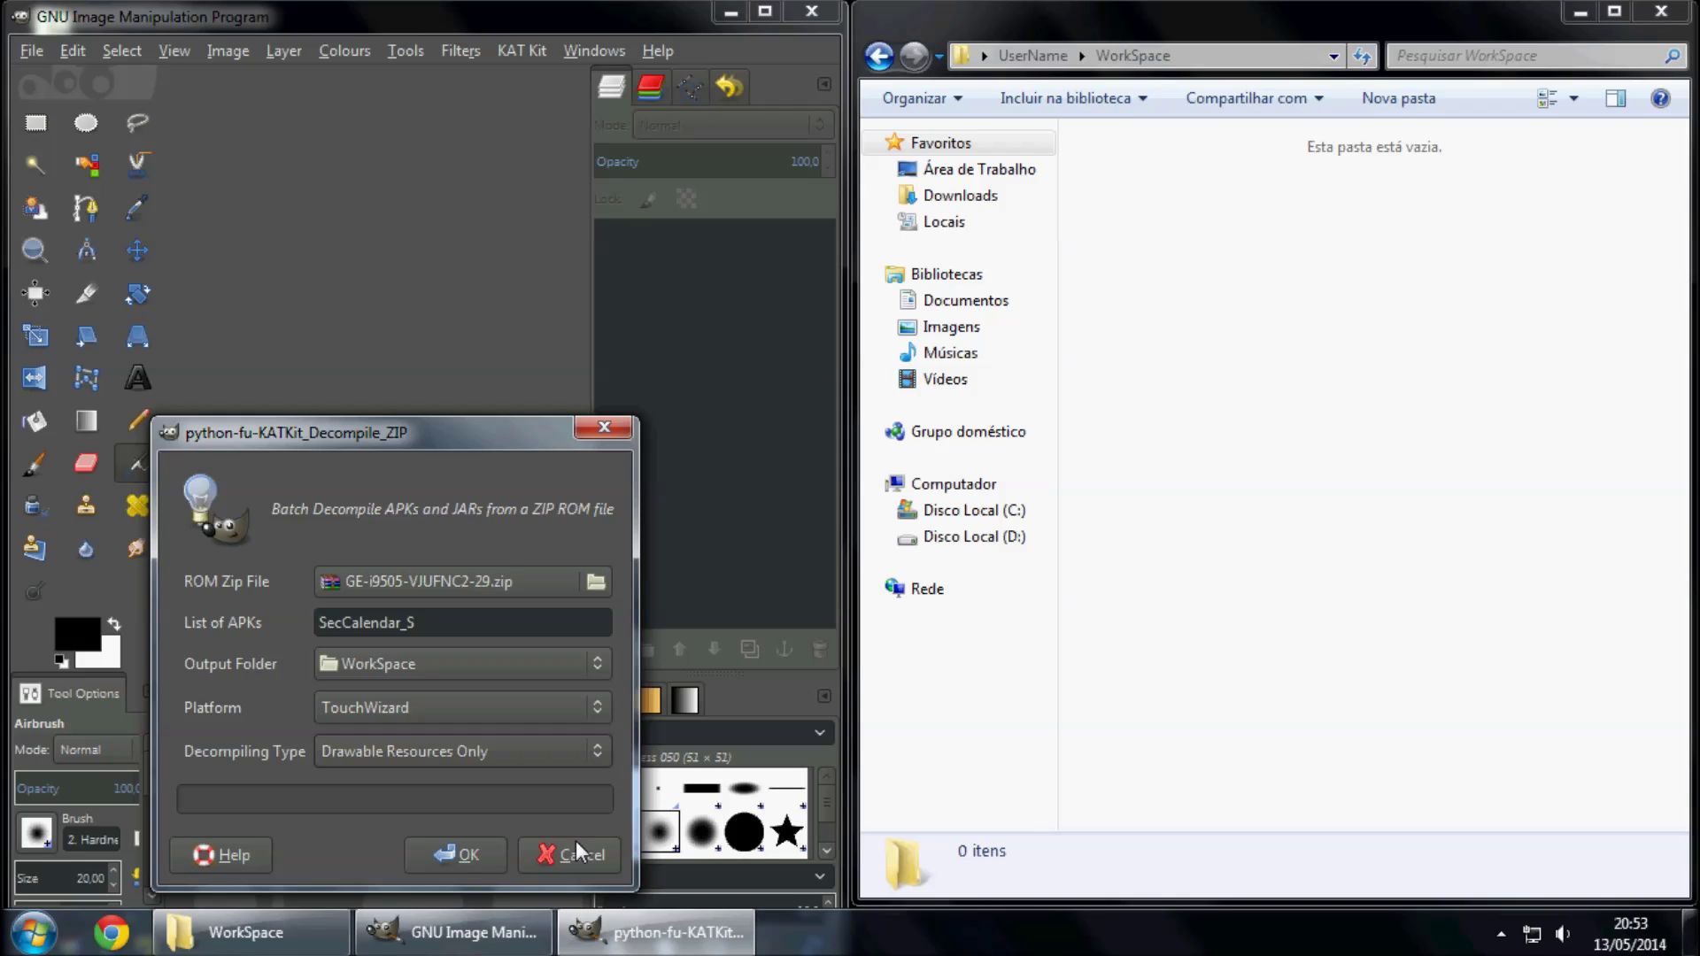
Start the decompile and peek into the dated output's framework and system app folders
{"action": "left_click", "coordinate": [443, 855]}
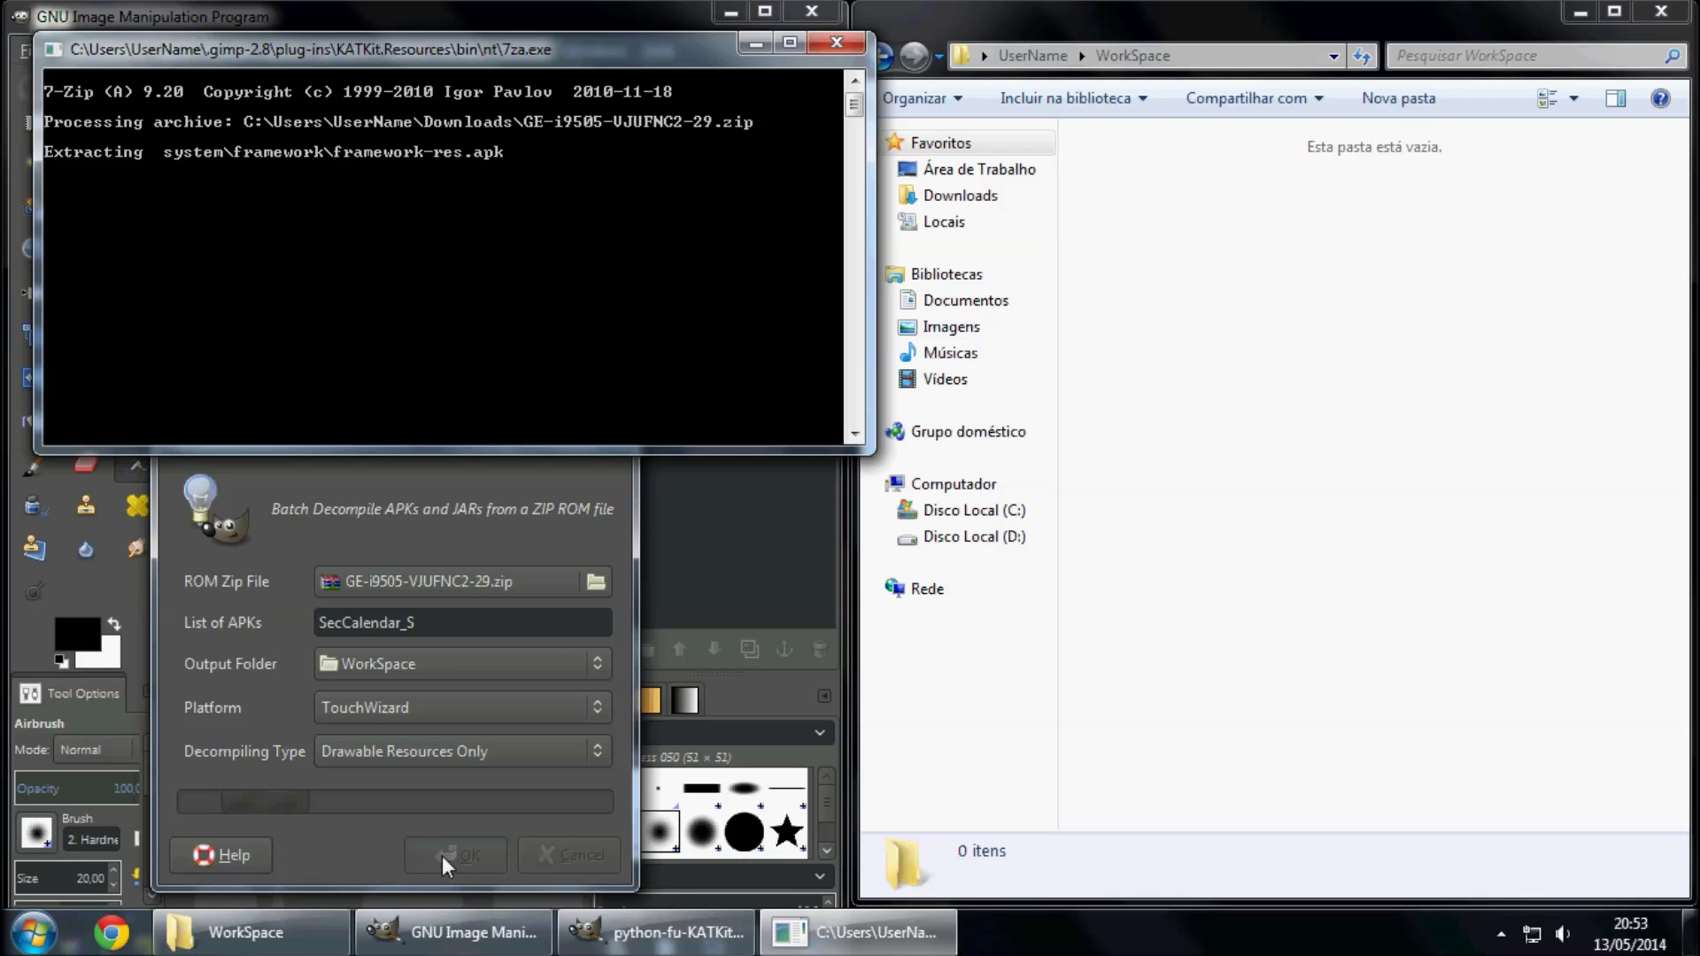
{"action": "left_click", "coordinate": [1242, 150]}
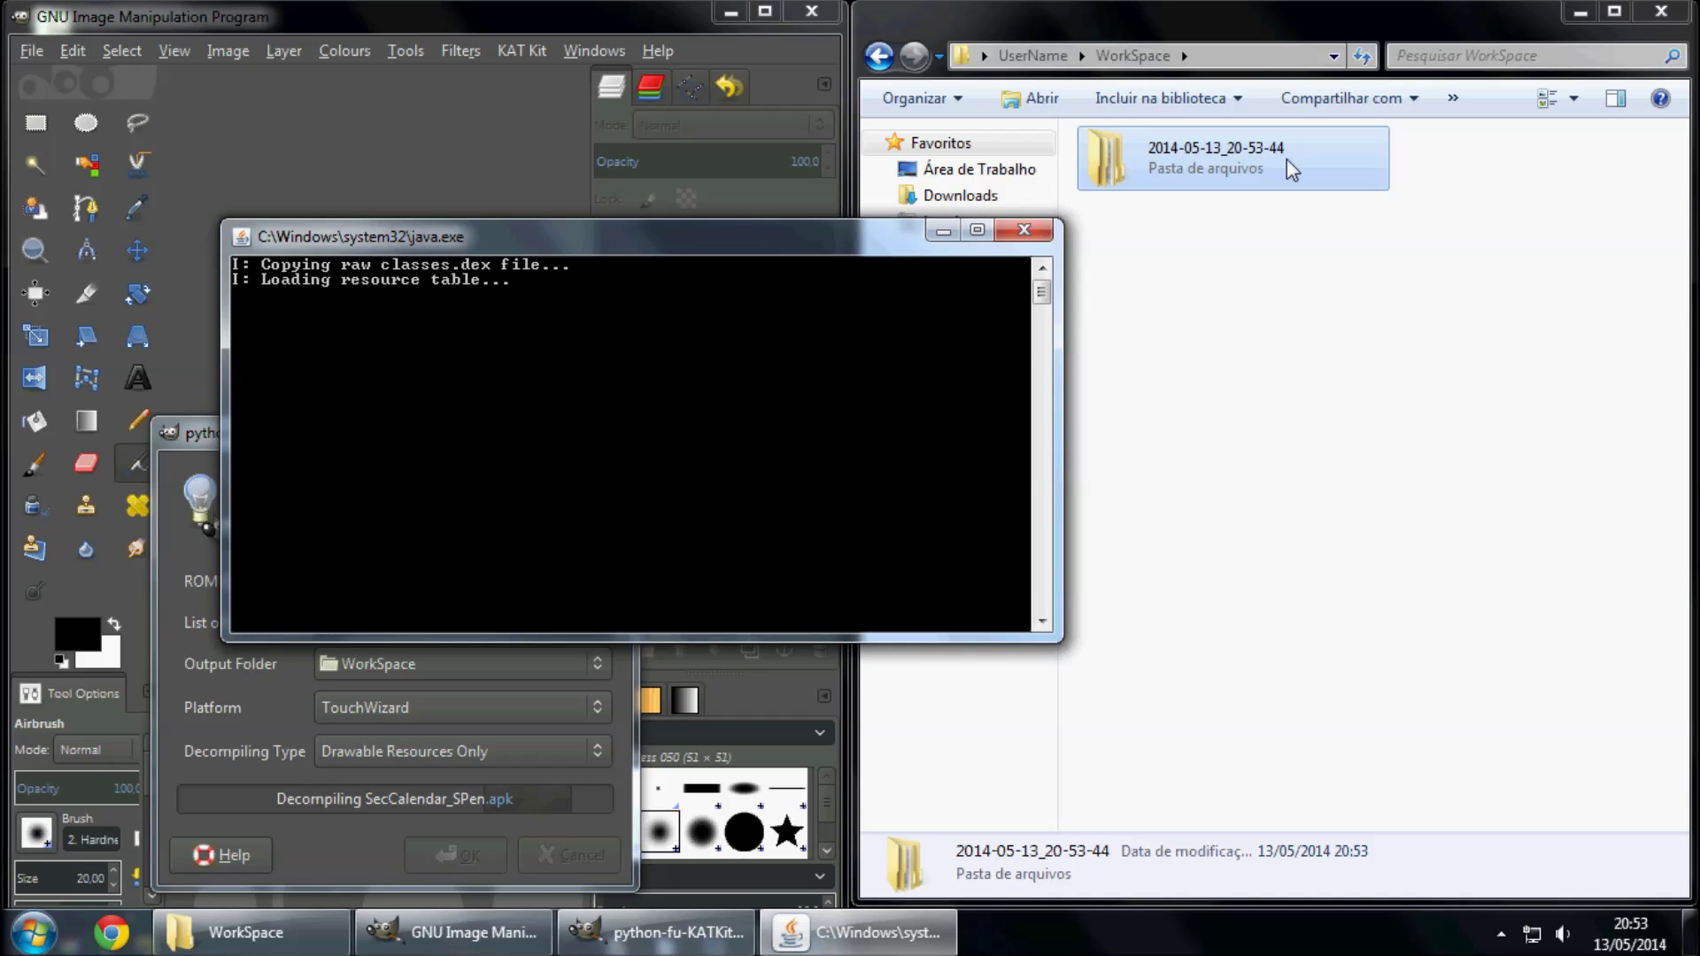
{"action": "double_click", "coordinate": [1287, 159]}
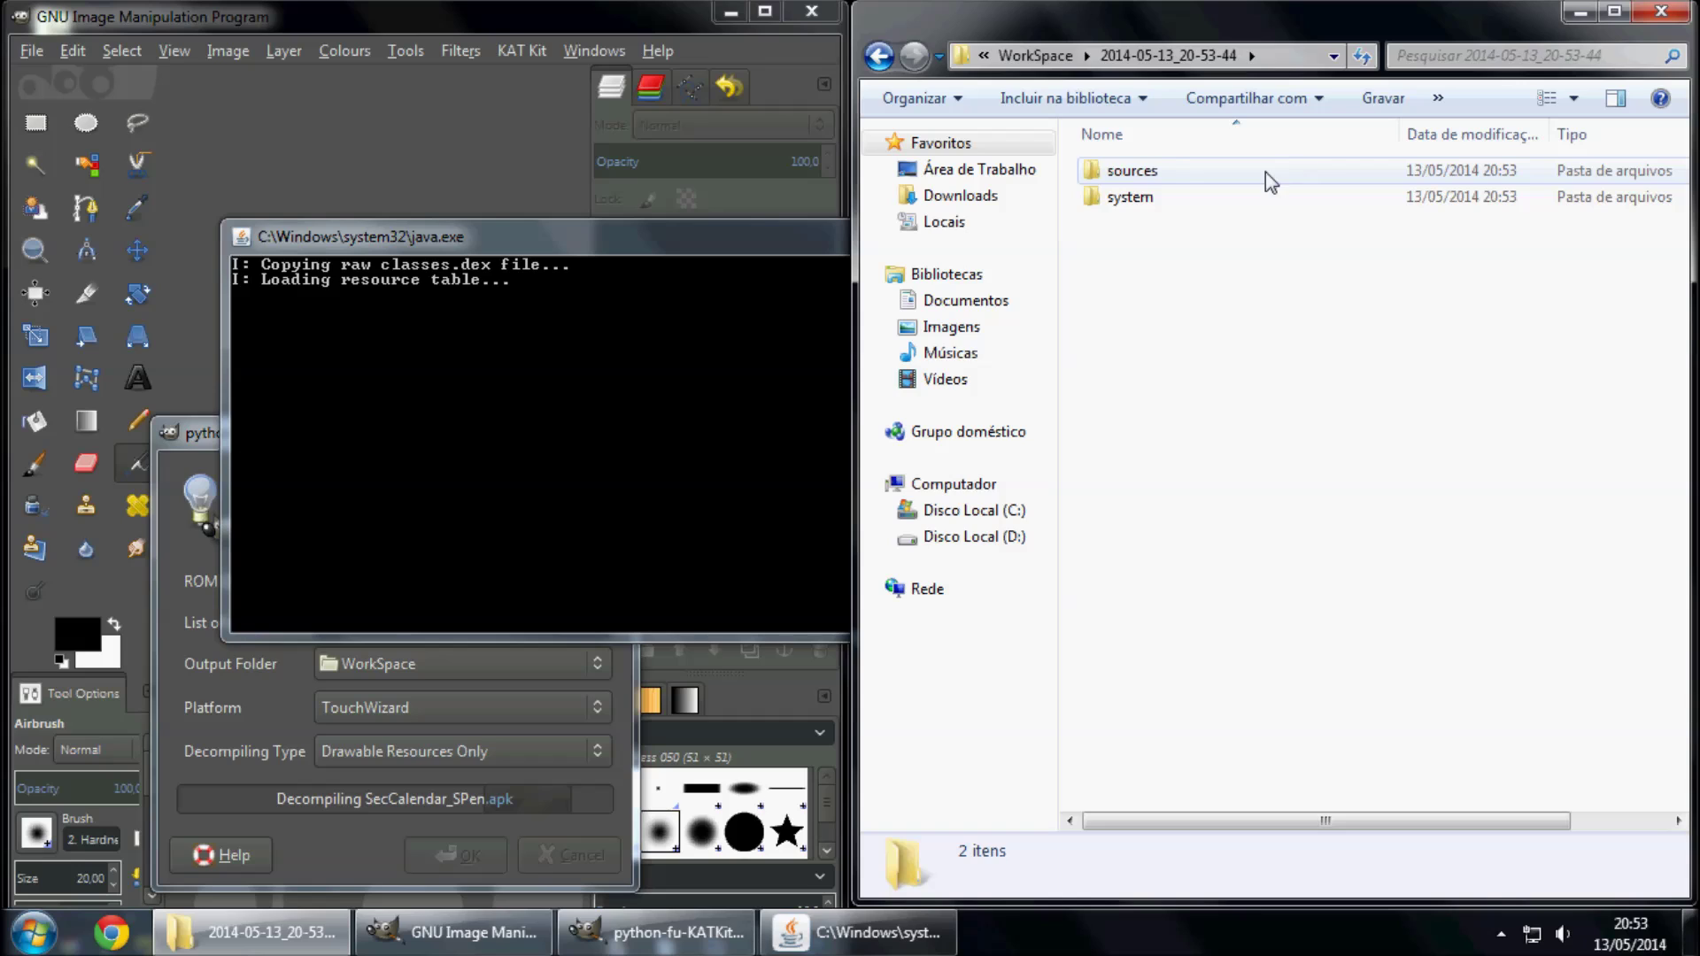
{"action": "double_click", "coordinate": [1265, 172]}
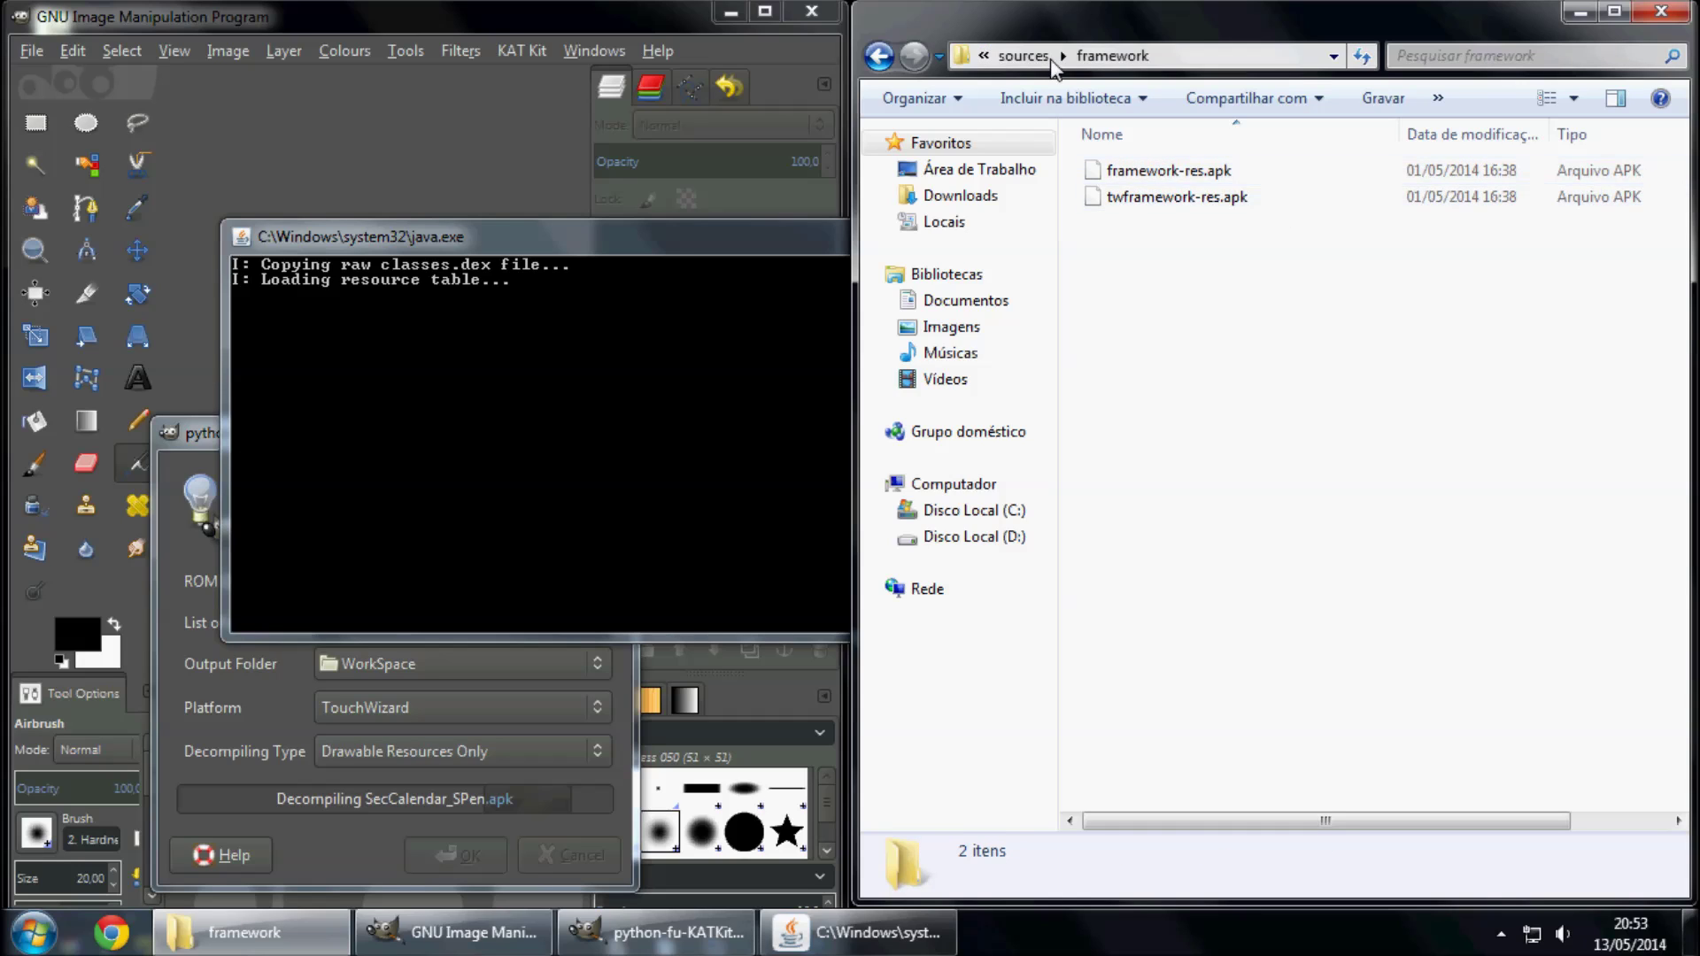
{"action": "left_click", "coordinate": [1023, 56]}
{"action": "double_click", "coordinate": [1195, 196]}
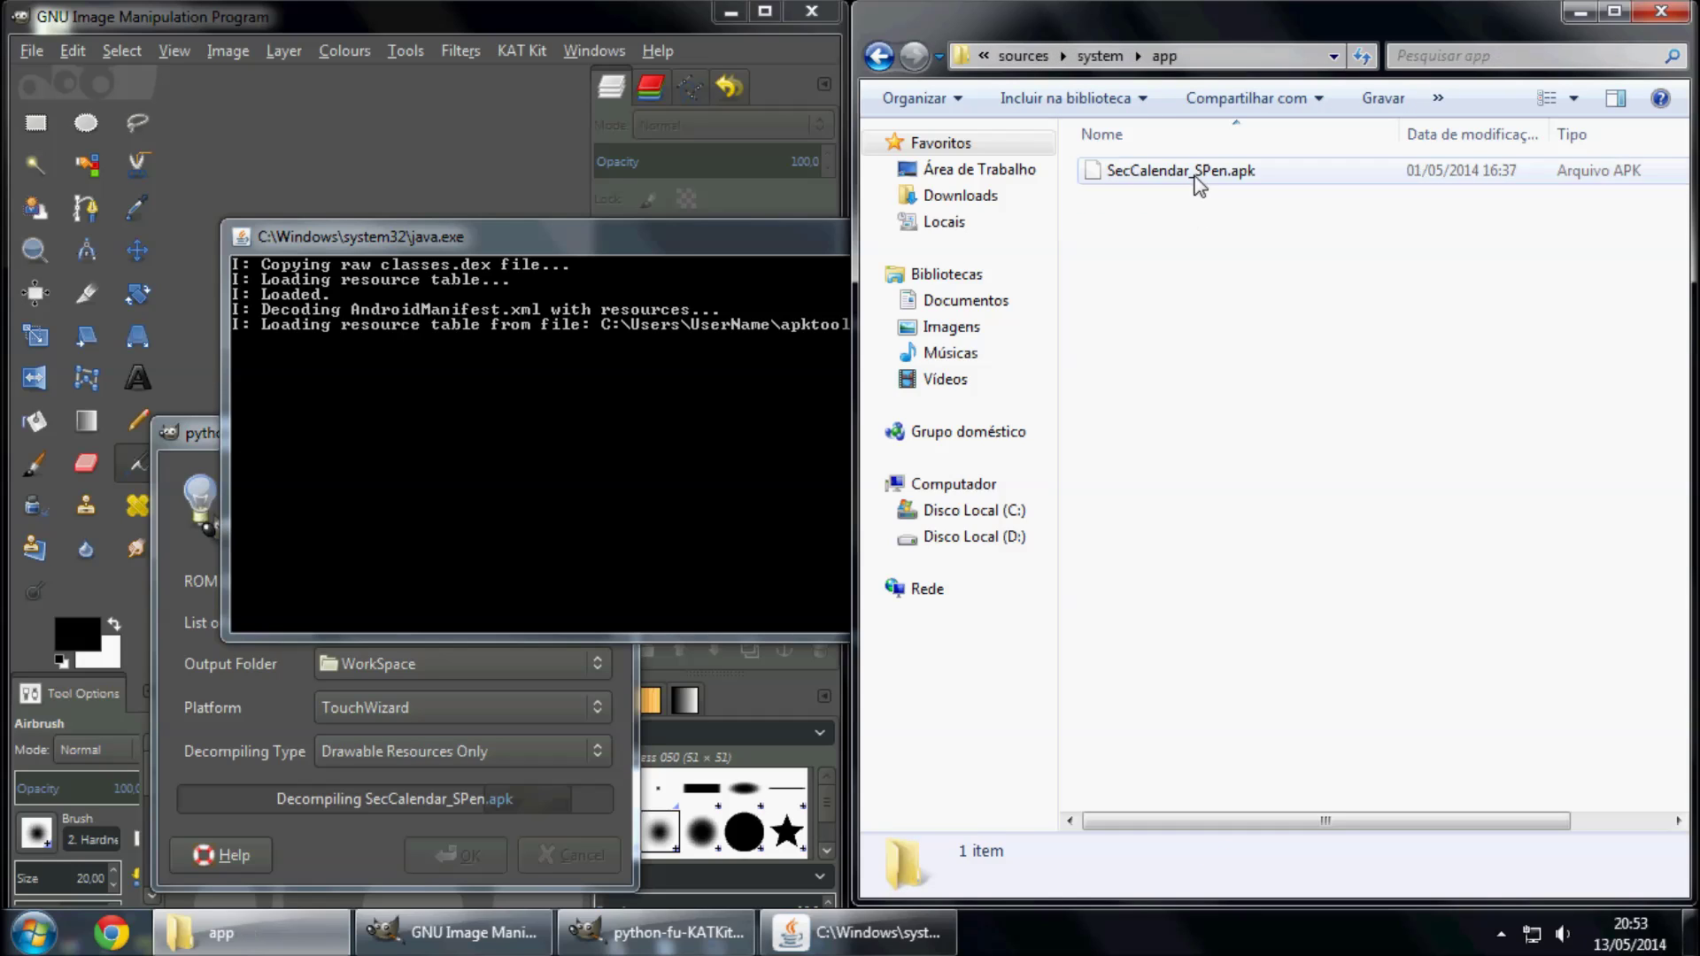
{"action": "left_click", "coordinate": [1023, 55]}
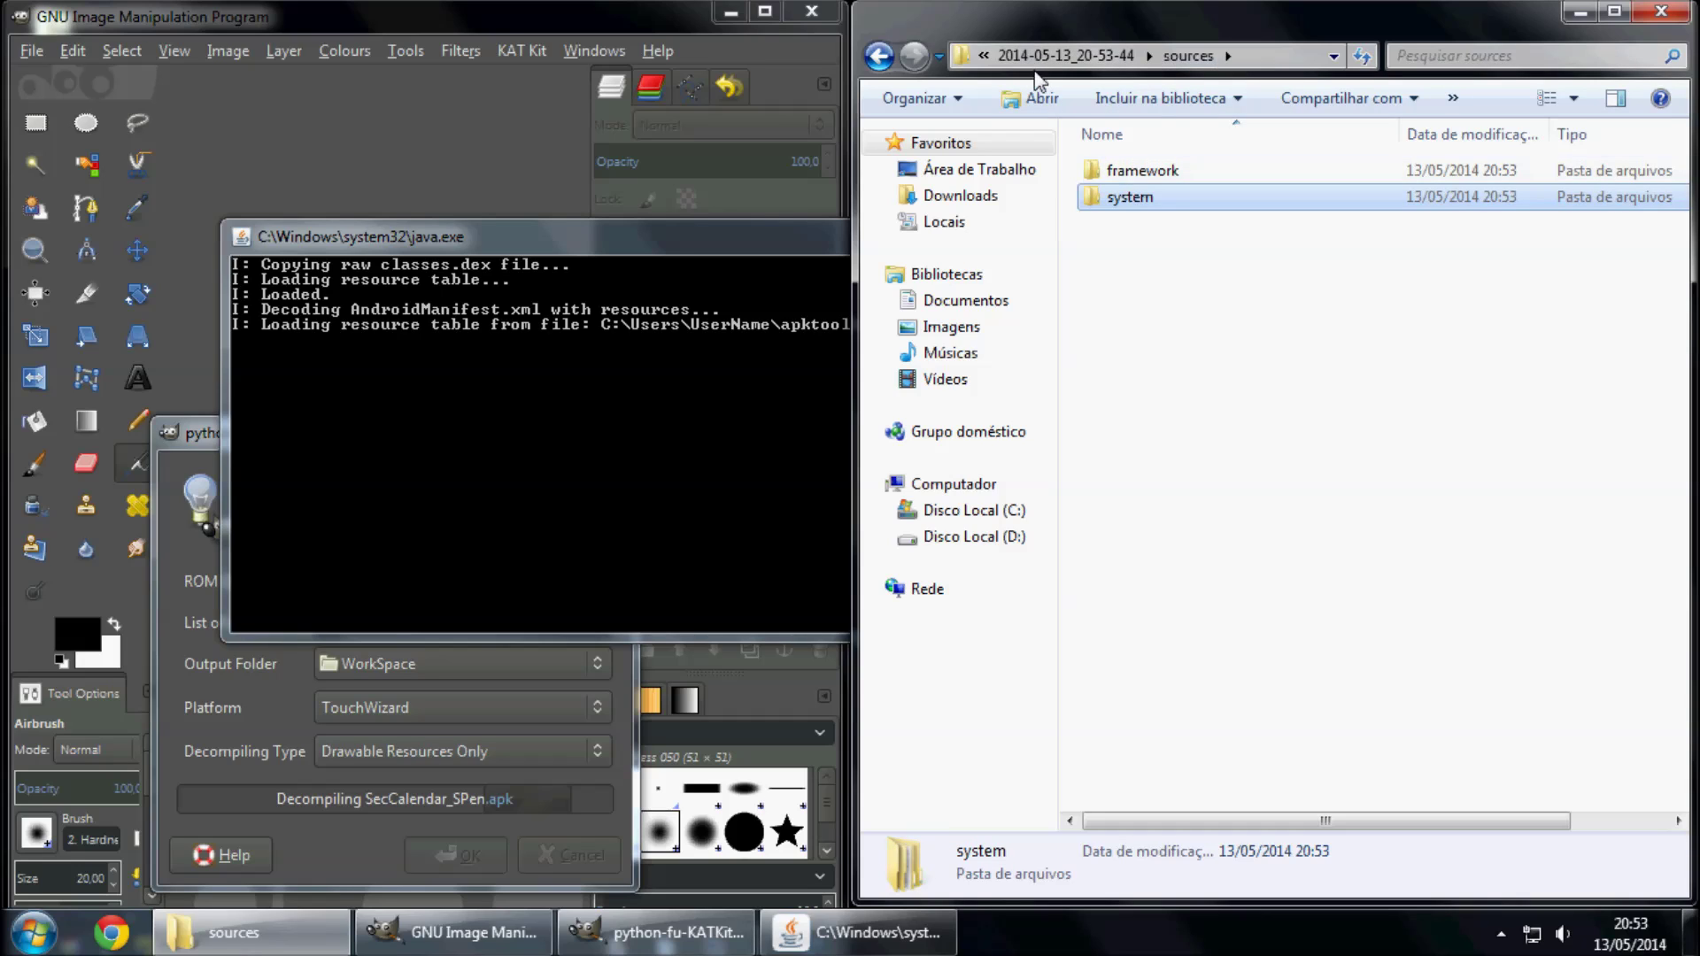
{"action": "left_click", "coordinate": [1047, 53]}
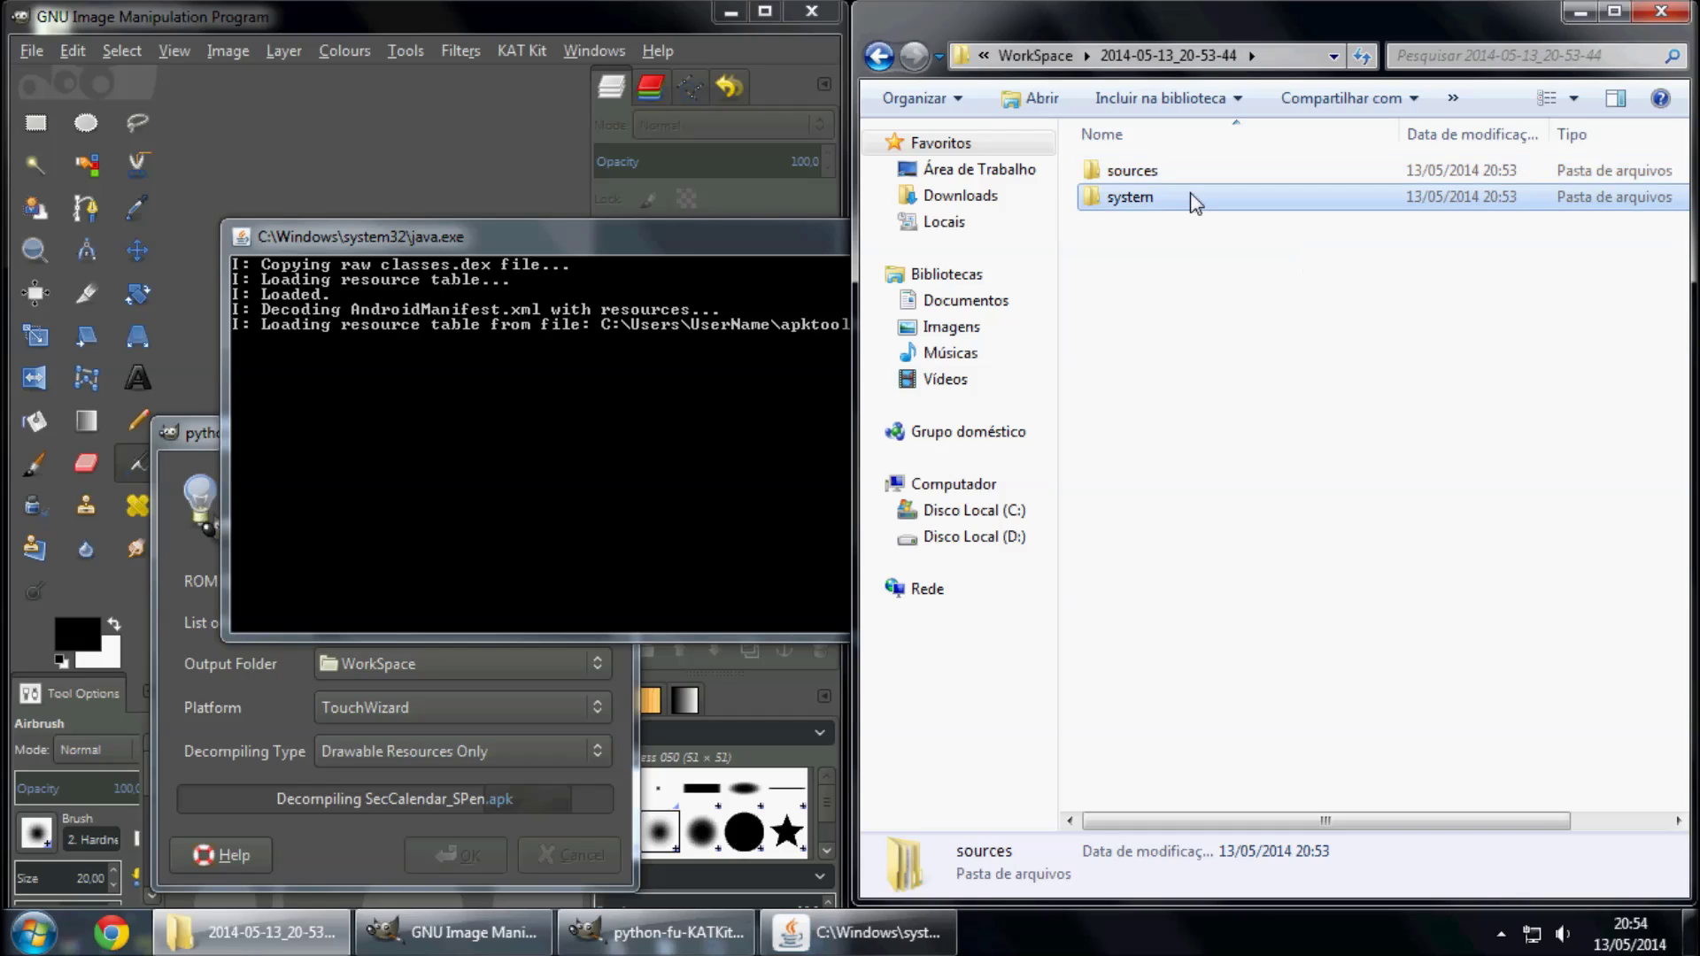
Browse system > app > SecCalendar_SPen.apk output, then return to the dated folder
{"action": "left_click", "coordinate": [1196, 199]}
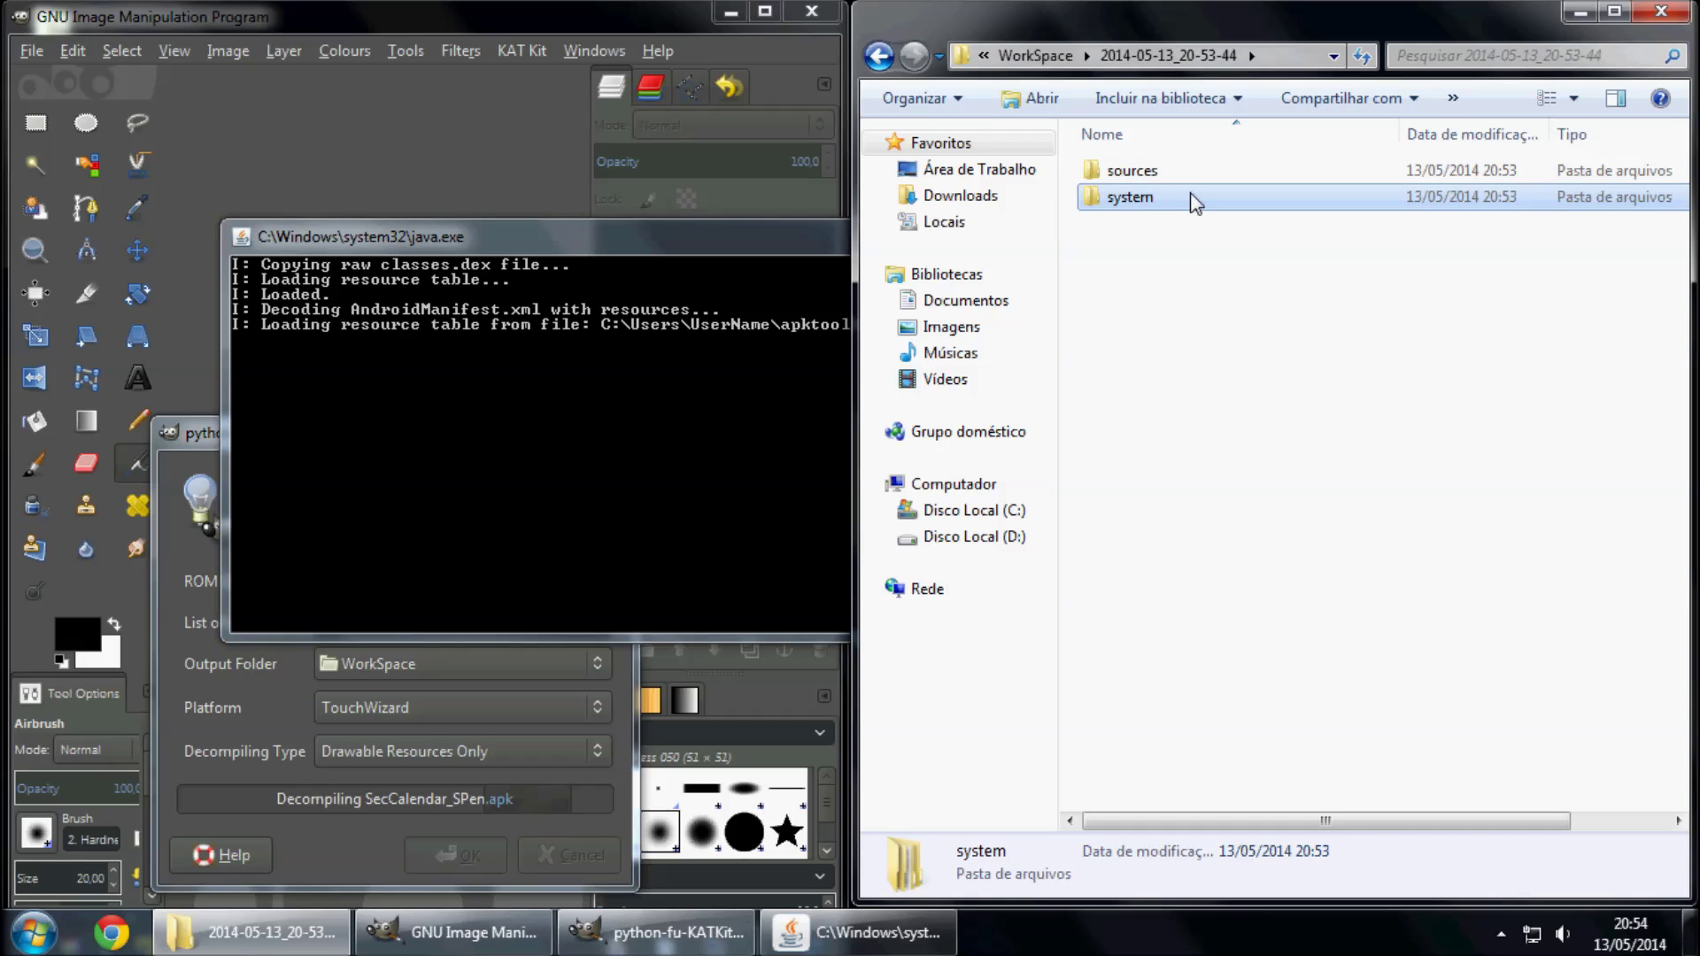
{"action": "double_click", "coordinate": [1262, 202]}
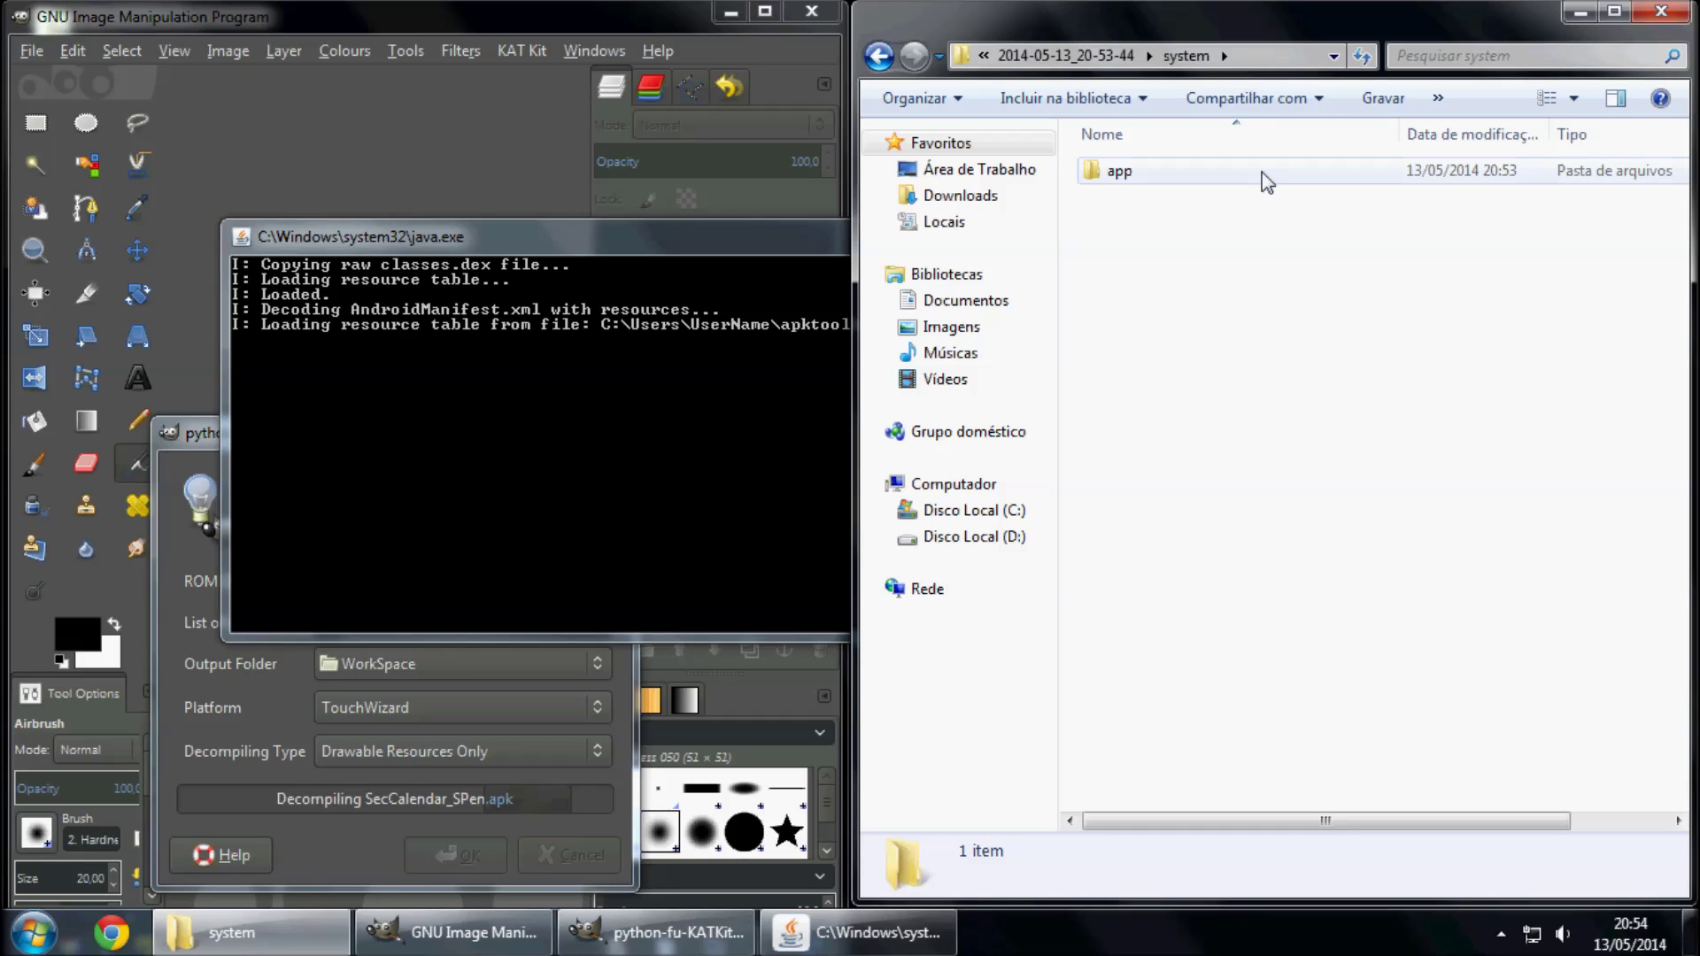
{"action": "double_click", "coordinate": [1263, 171]}
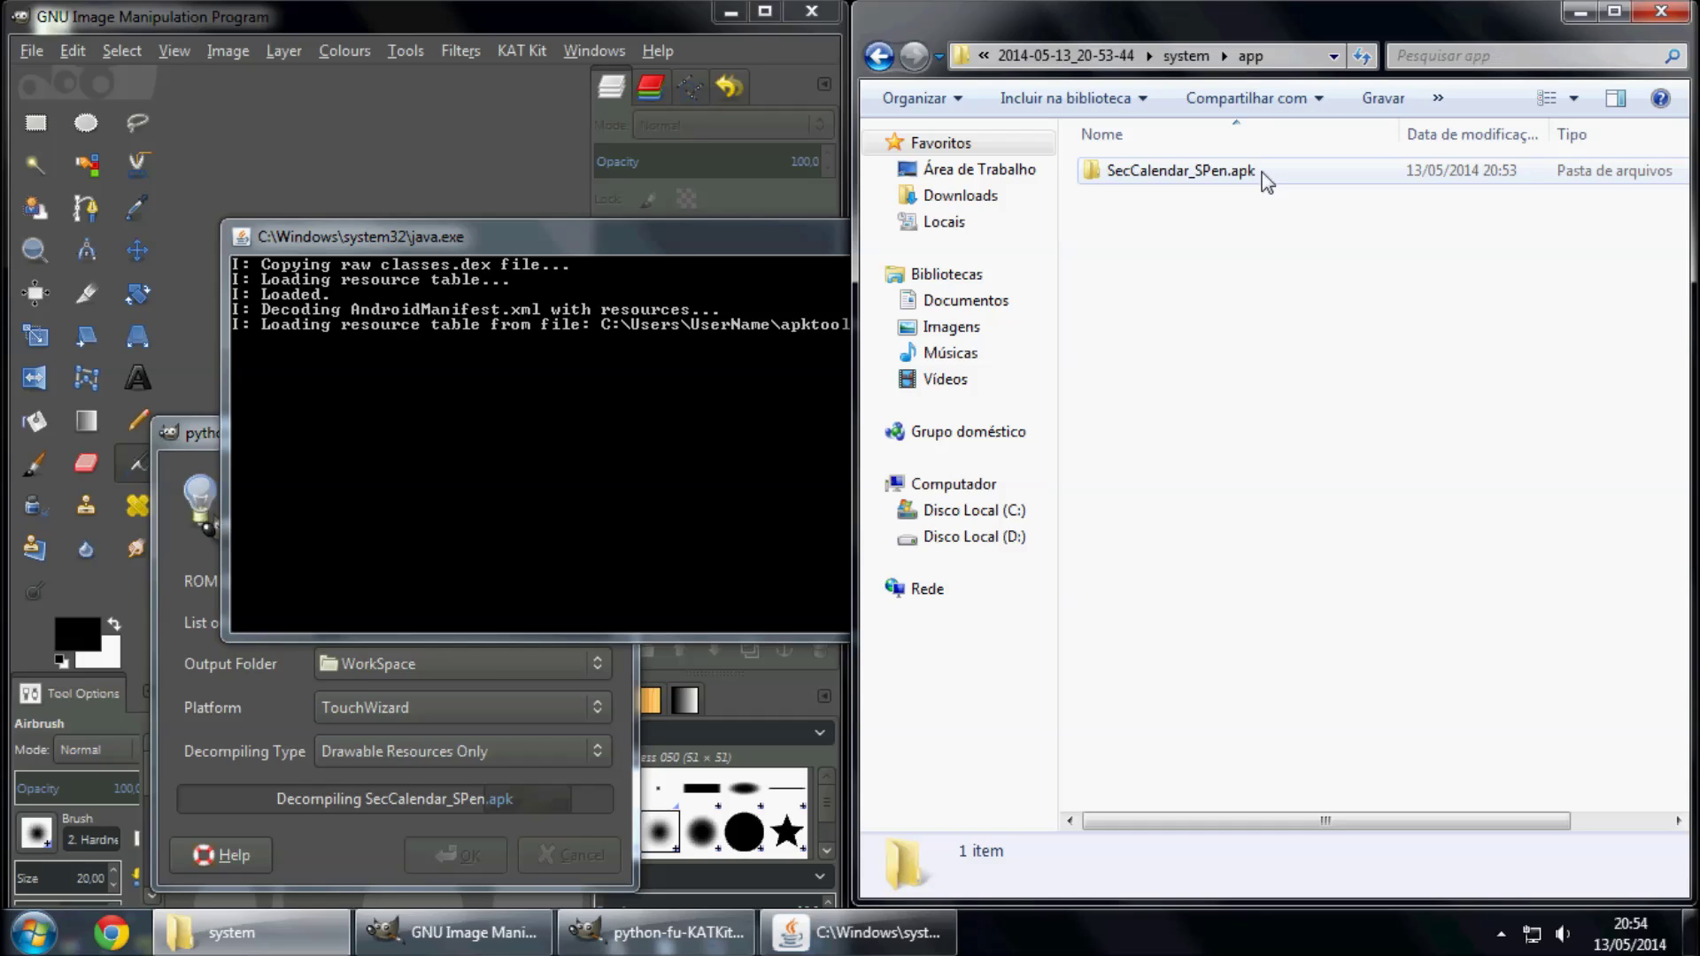
{"action": "double_click", "coordinate": [1312, 169]}
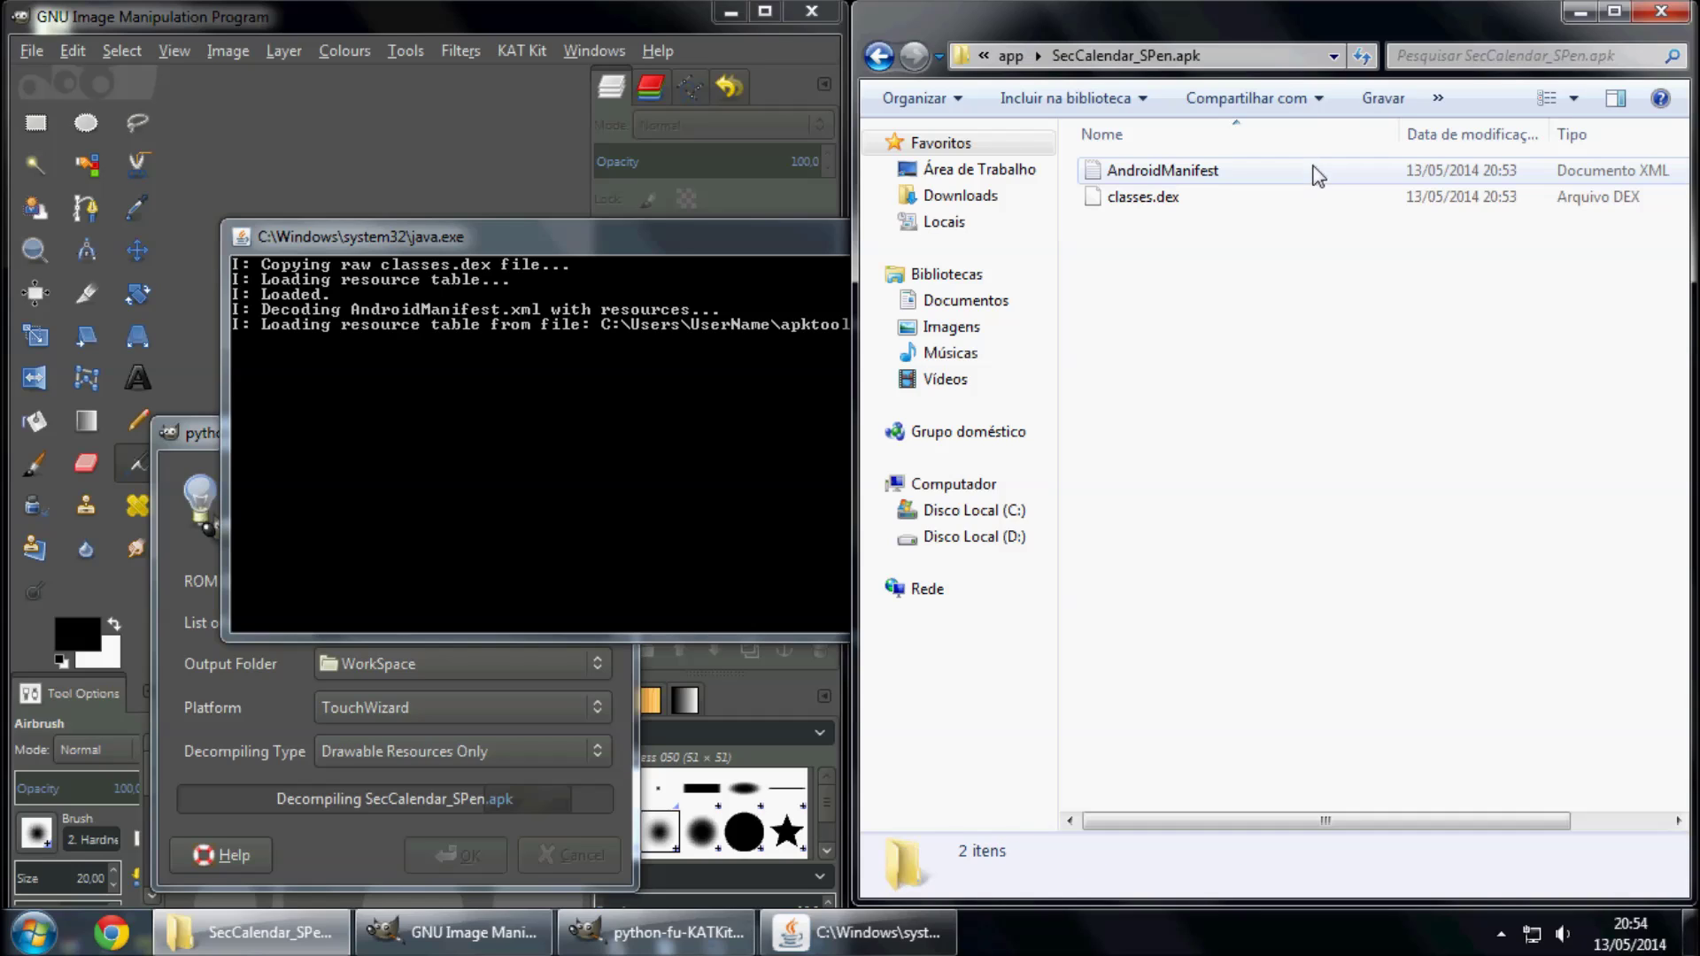
{"action": "left_click", "coordinate": [1012, 61]}
{"action": "left_click", "coordinate": [1013, 60]}
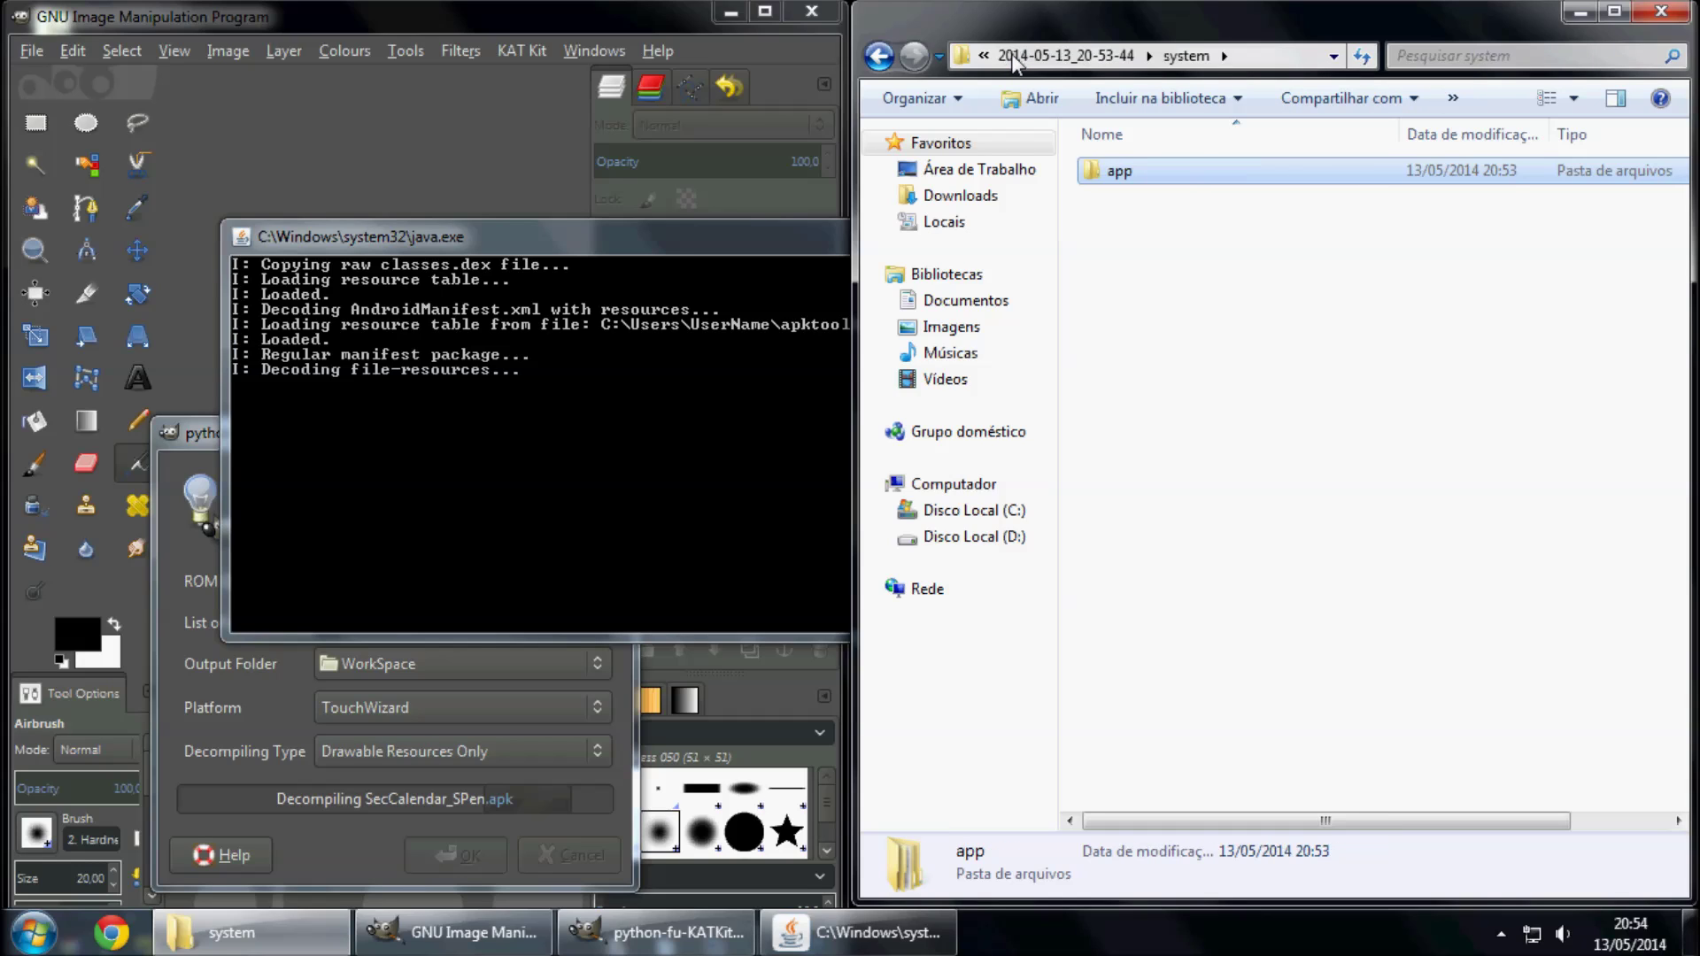
{"action": "left_click", "coordinate": [1013, 59]}
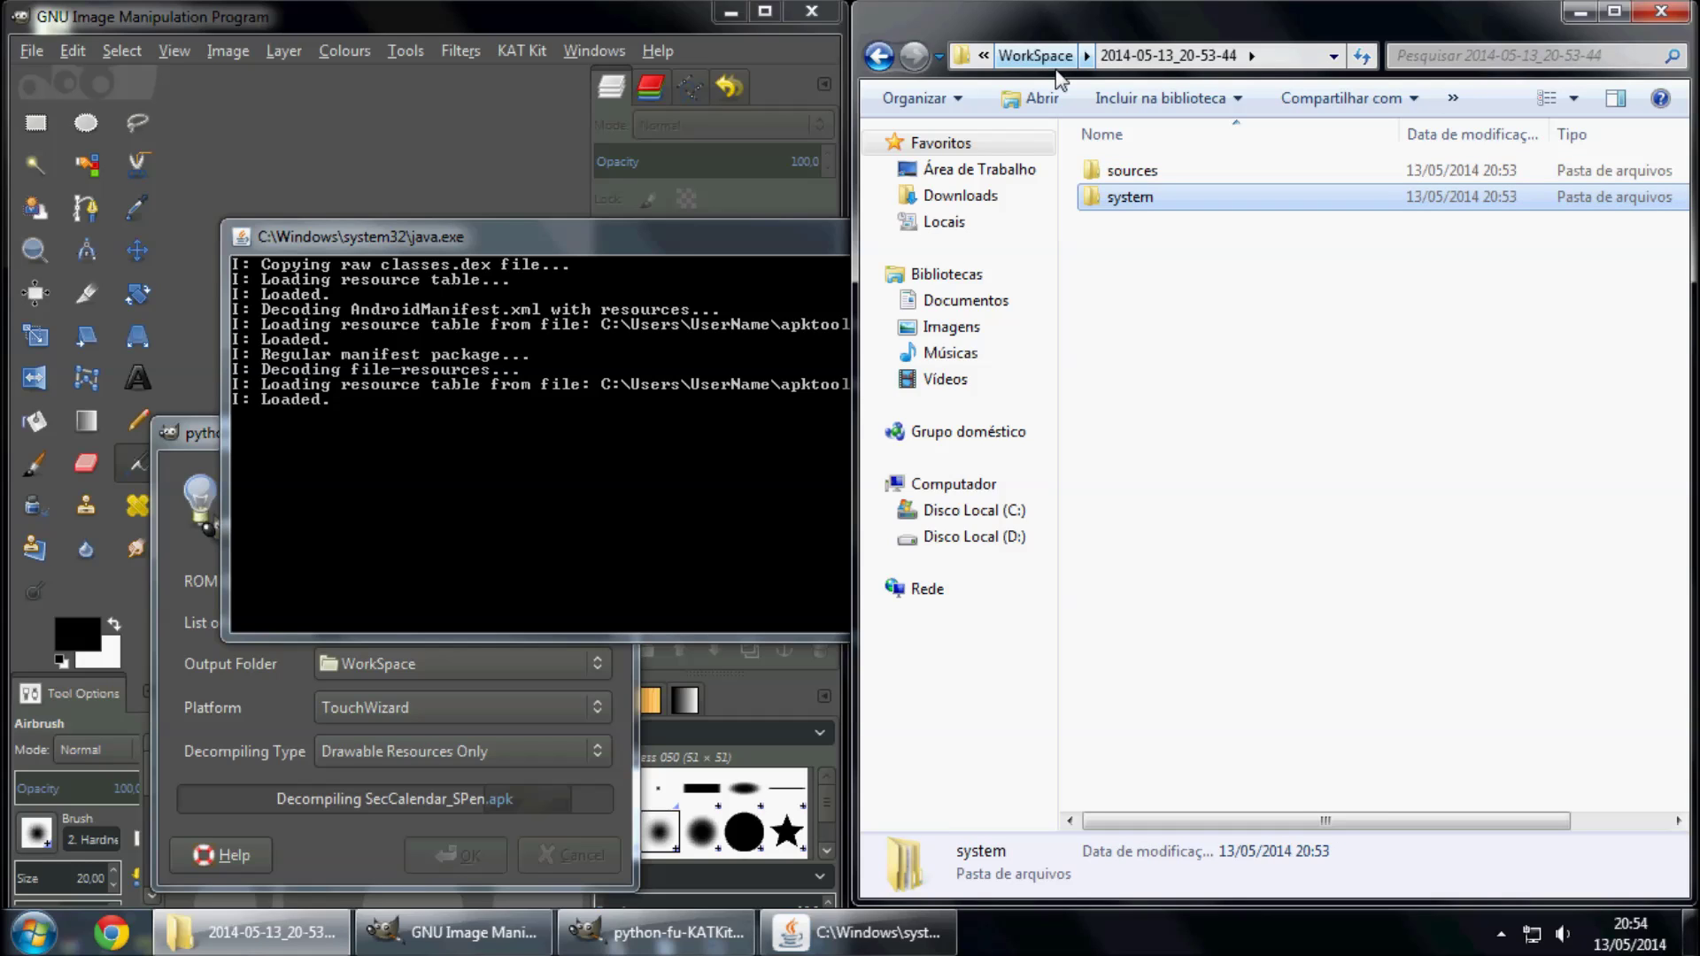
{"action": "left_click", "coordinate": [1195, 291]}
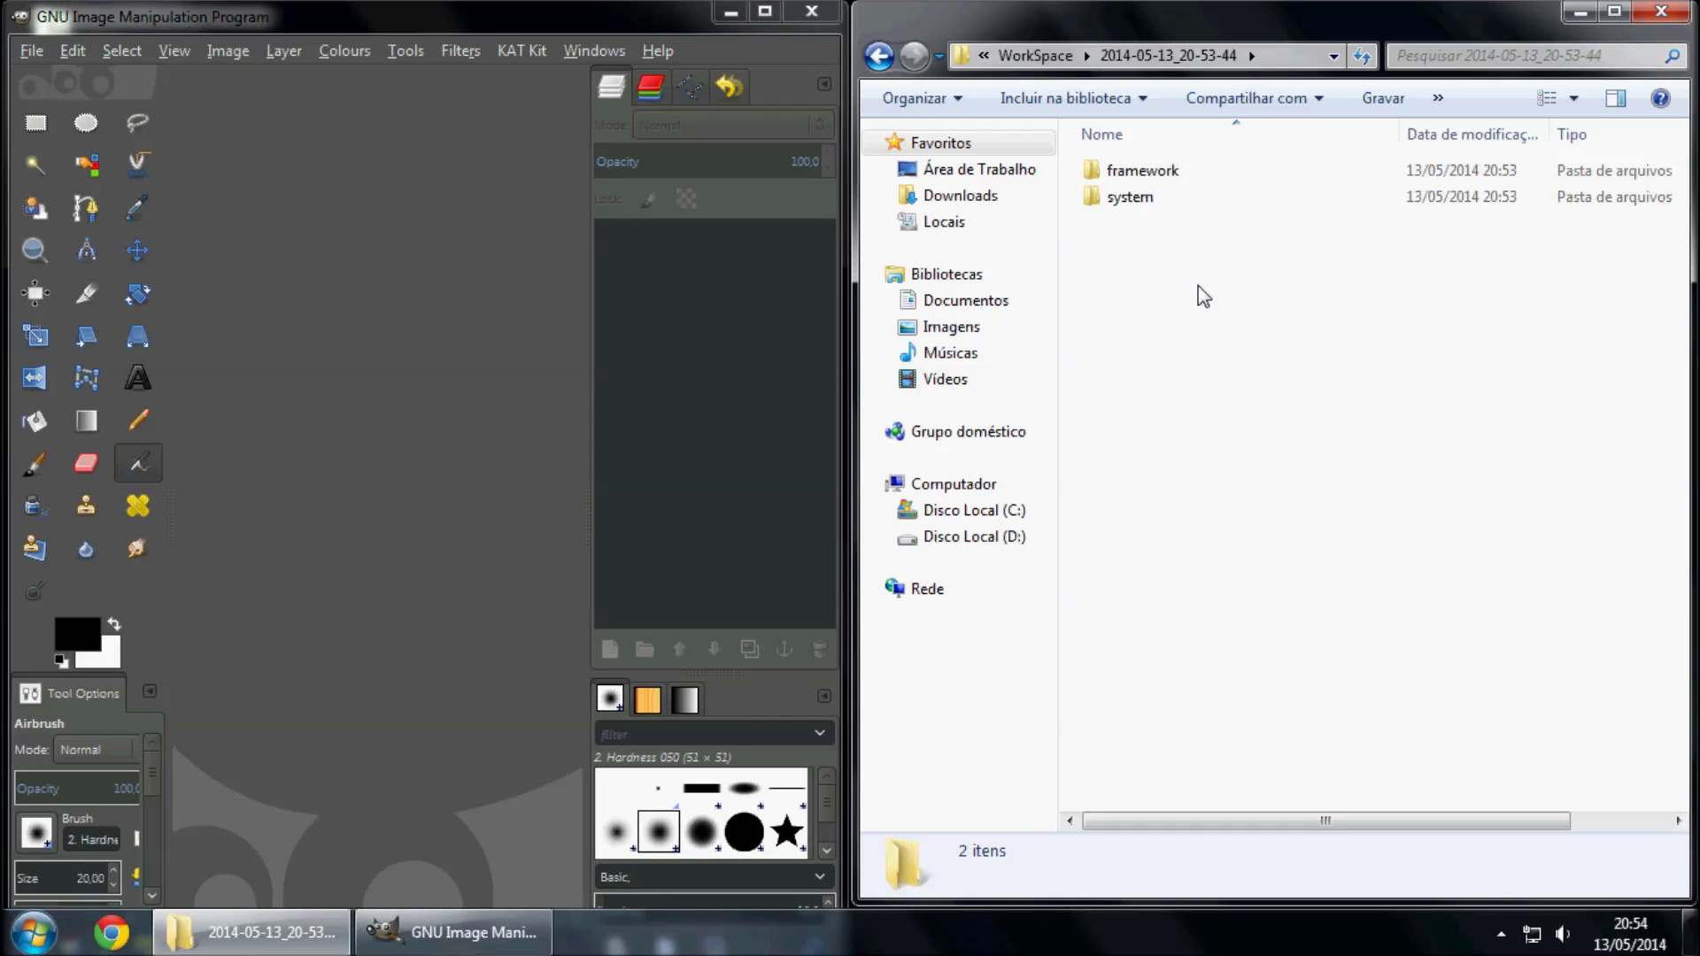
Check the framework folder's contents, then permanently delete it with Shift+Delete
{"action": "left_click", "coordinate": [1164, 166]}
{"action": "double_click", "coordinate": [1221, 167]}
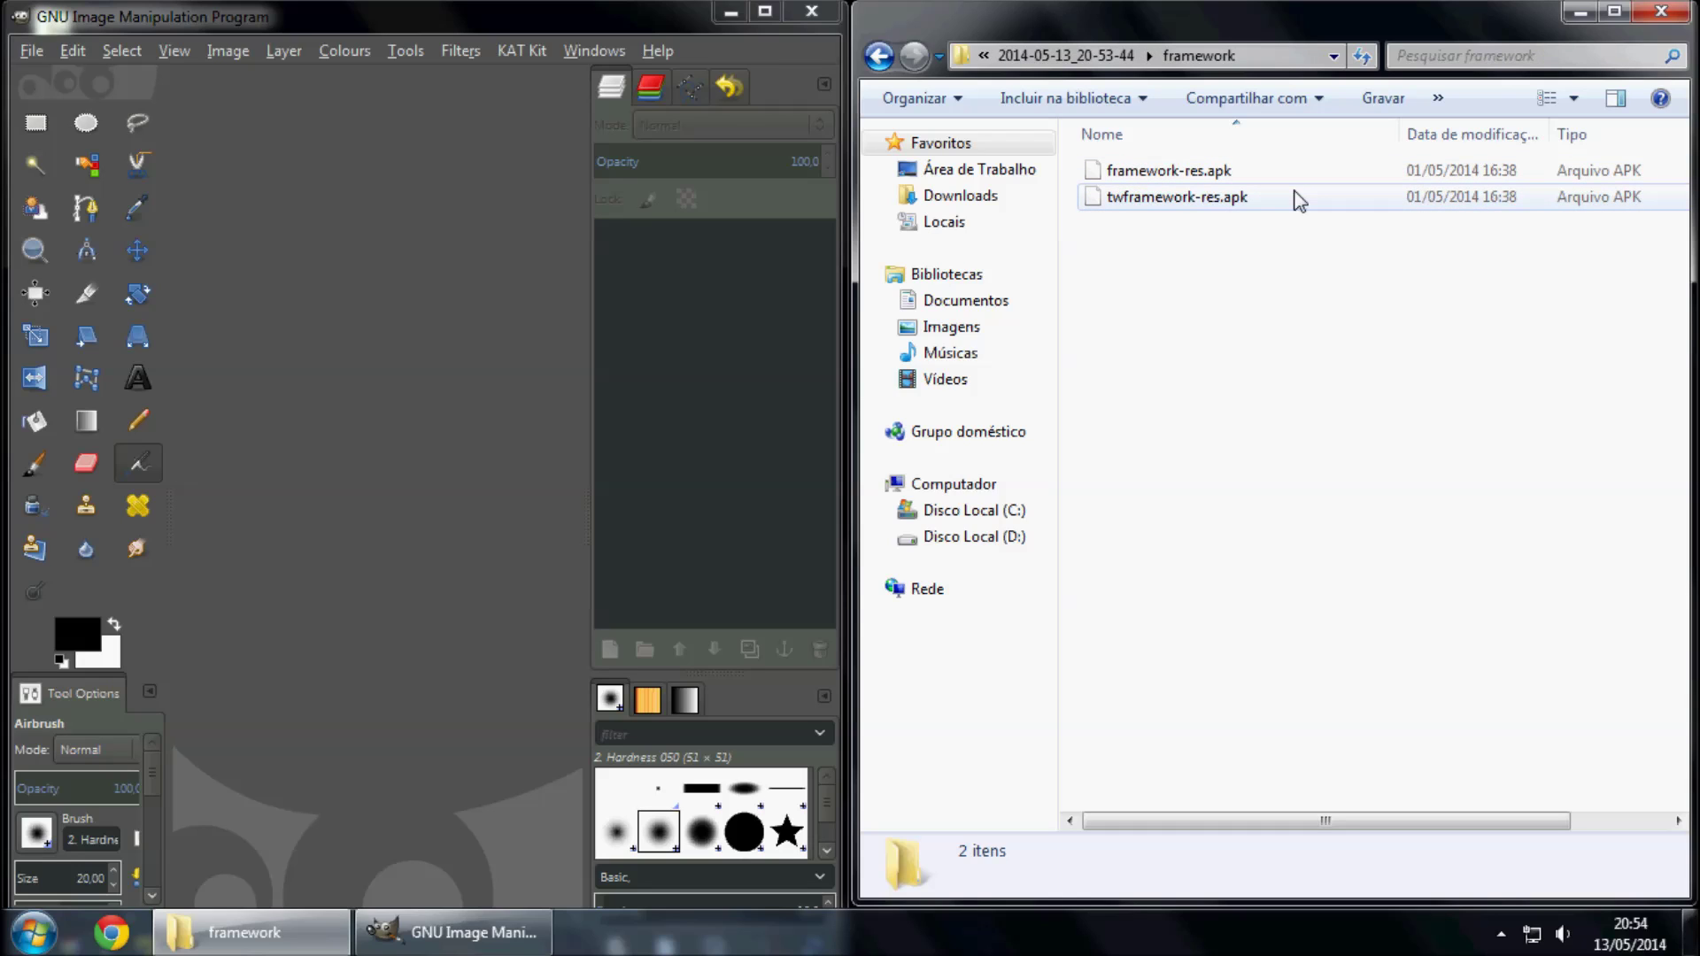
{"action": "left_click", "coordinate": [1088, 56]}
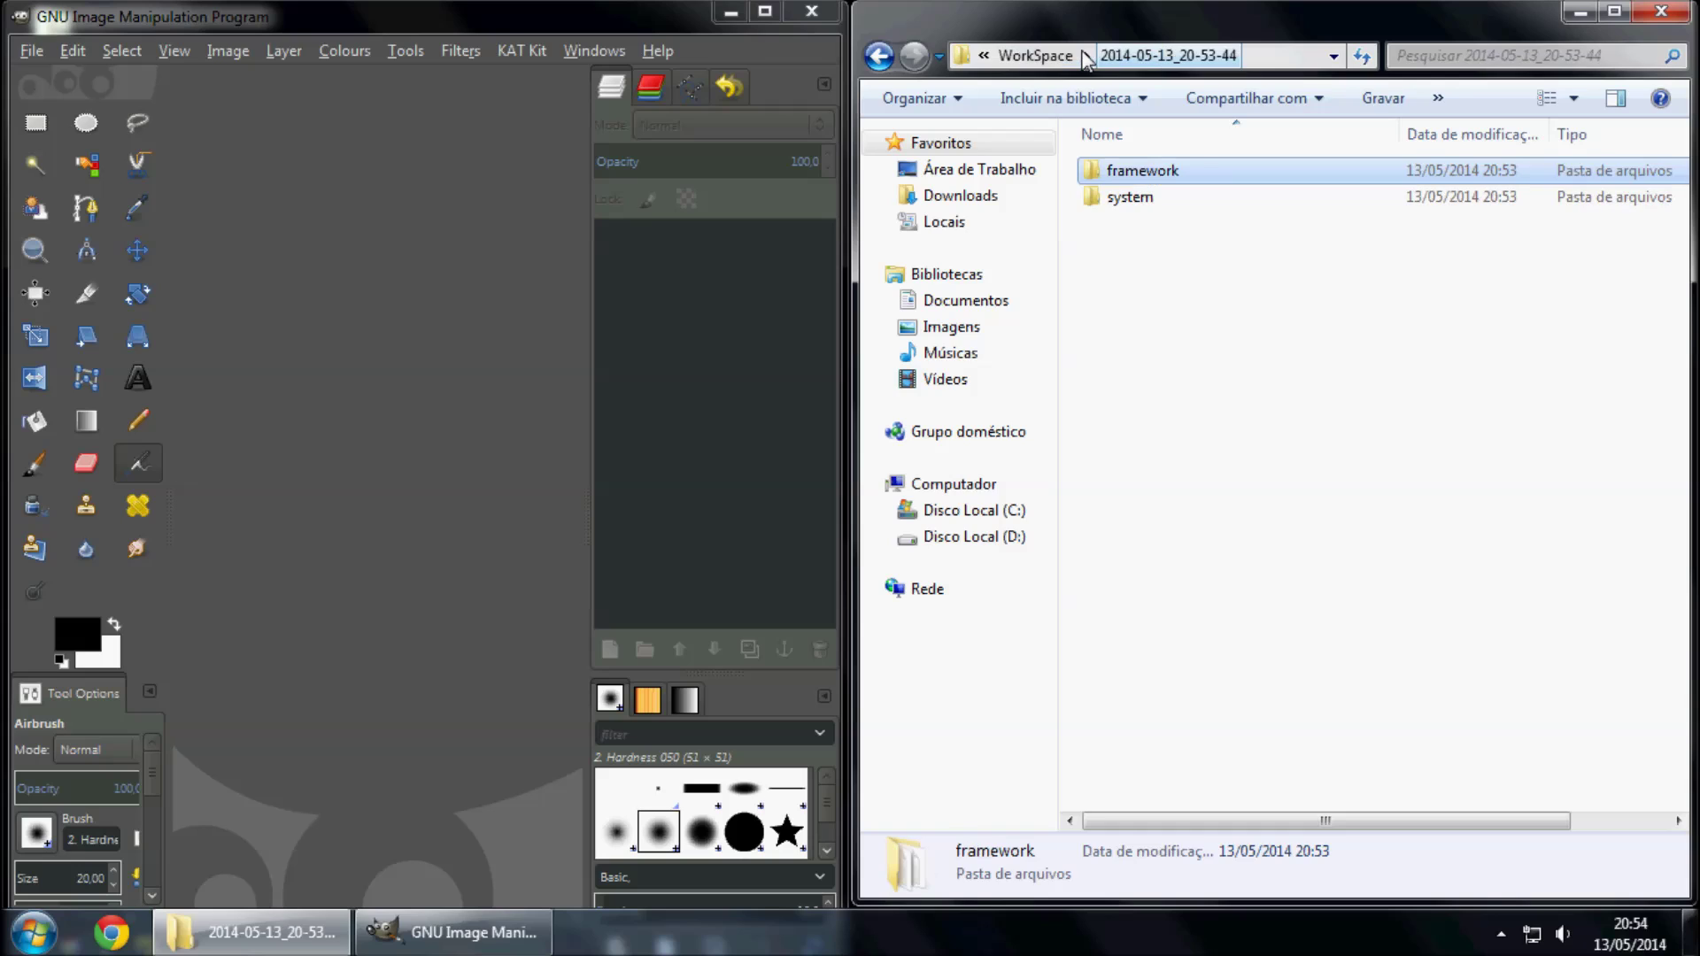
{"action": "left_click", "coordinate": [1207, 168]}
{"action": "left_click", "coordinate": [1279, 185]}
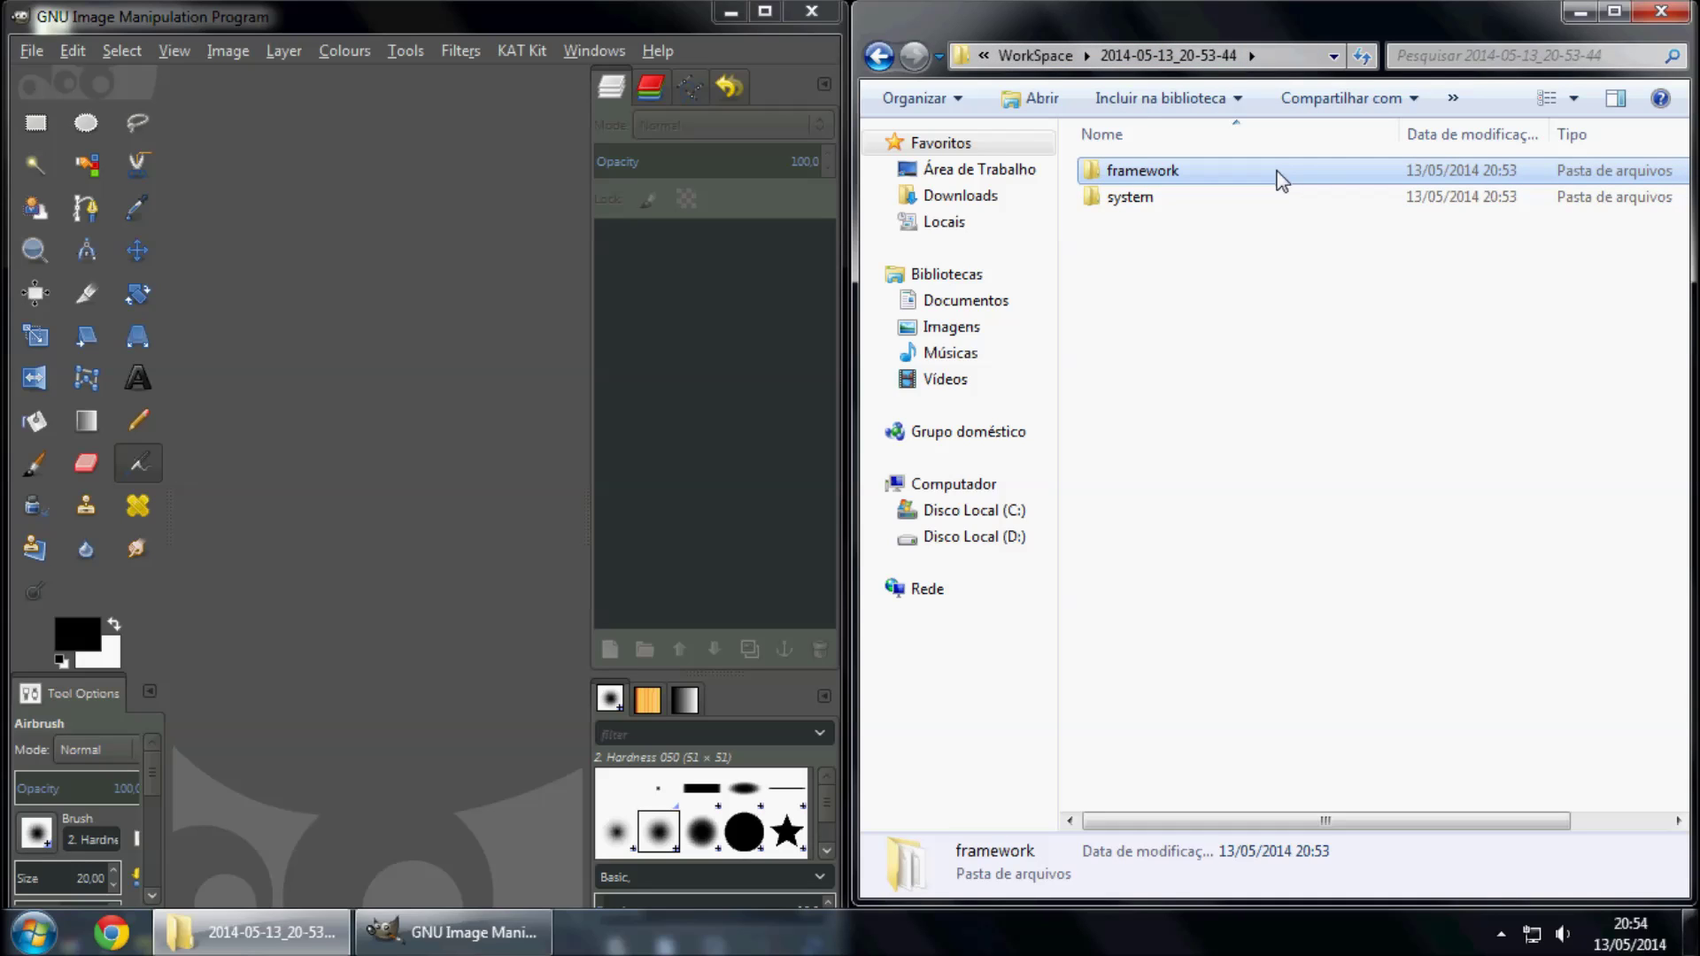
{"action": "key", "text": "shift+Delete"}
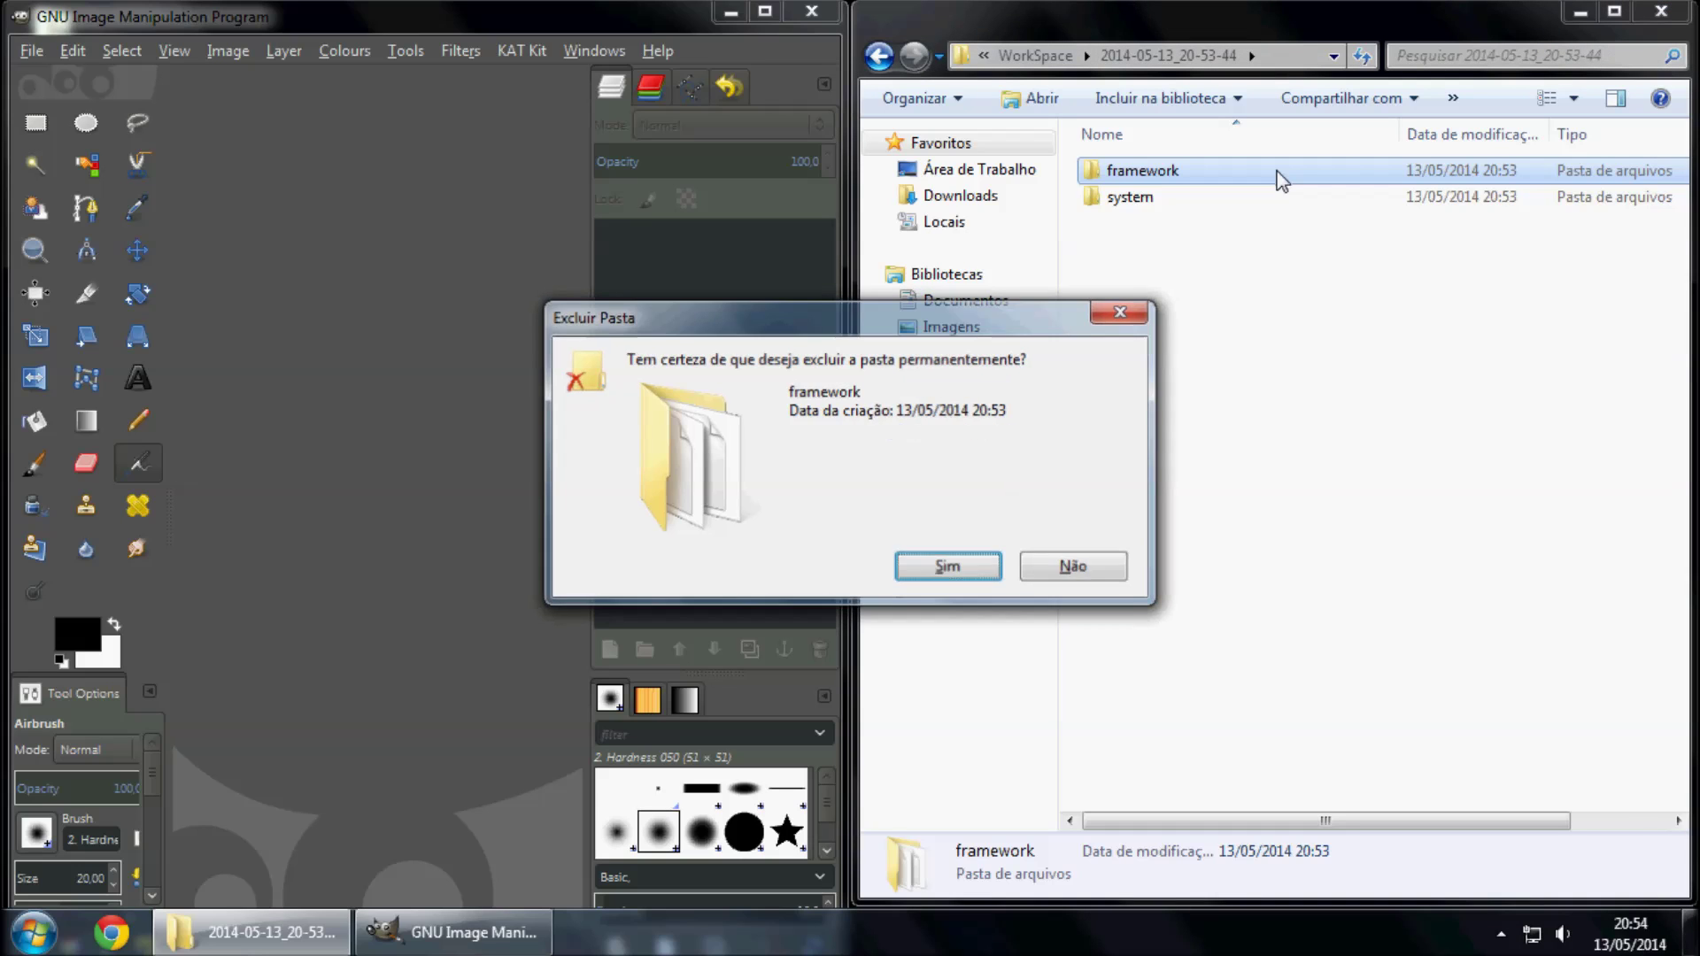
{"action": "key", "text": "Return"}
{"action": "left_click", "coordinate": [1249, 175]}
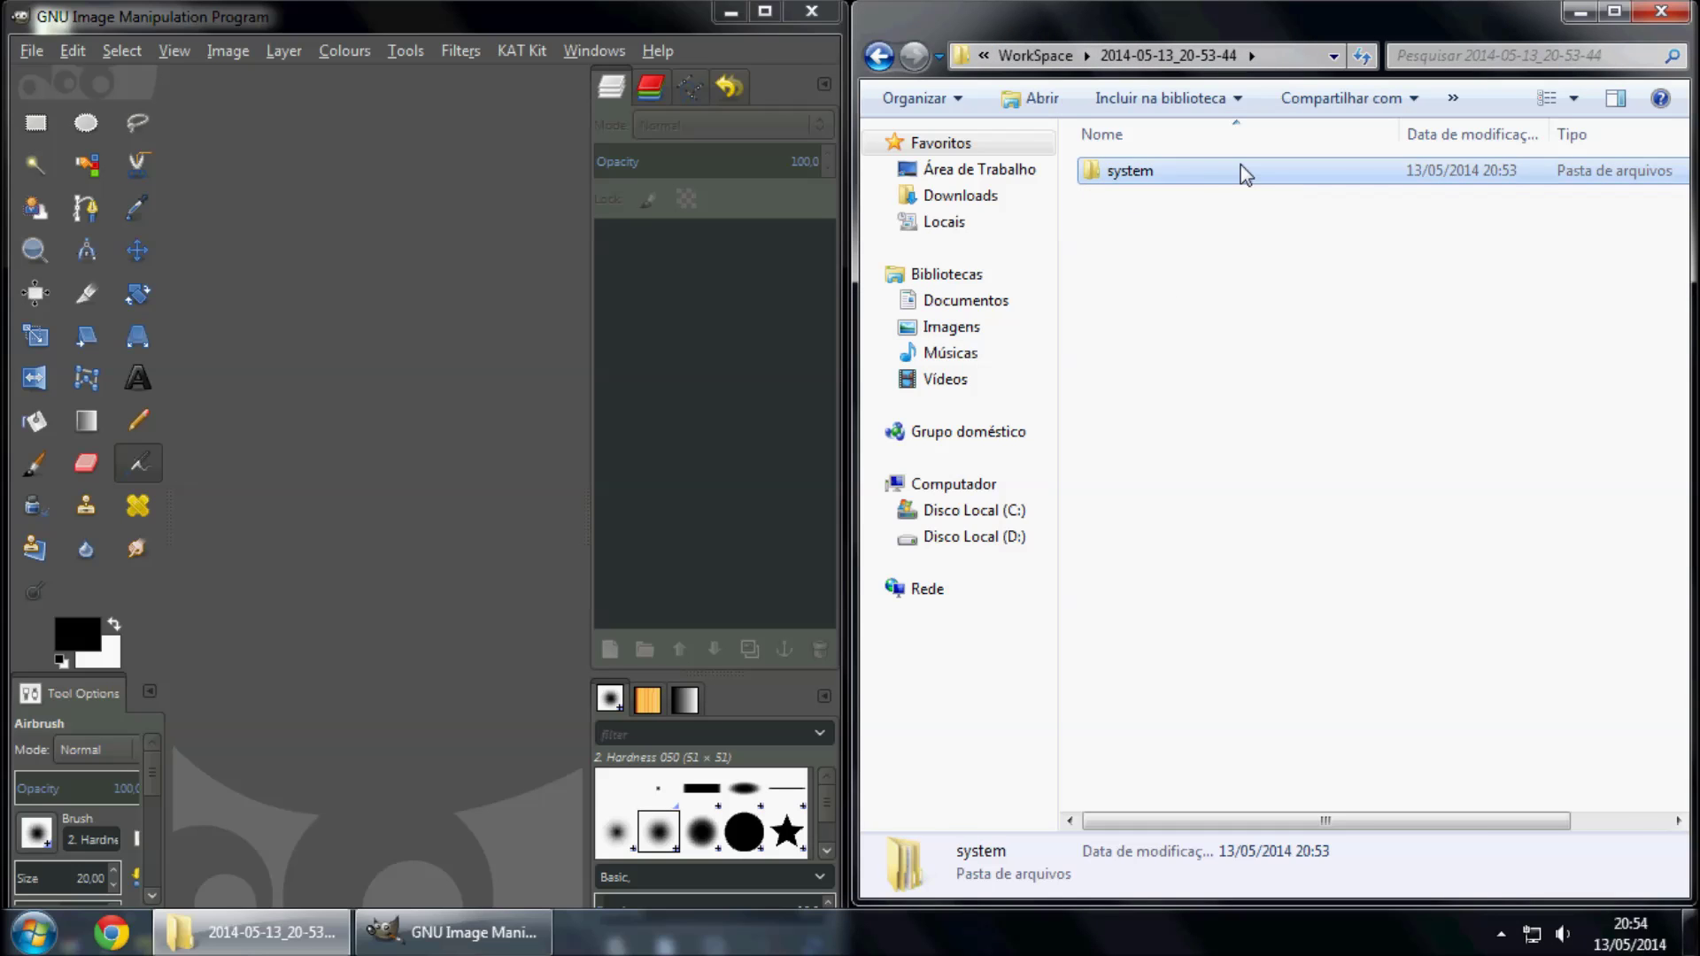
Open system > app > SecCalendar_SPen.apk > res > drawable and inspect hover_more_event_bg.9
{"action": "double_click", "coordinate": [1227, 174]}
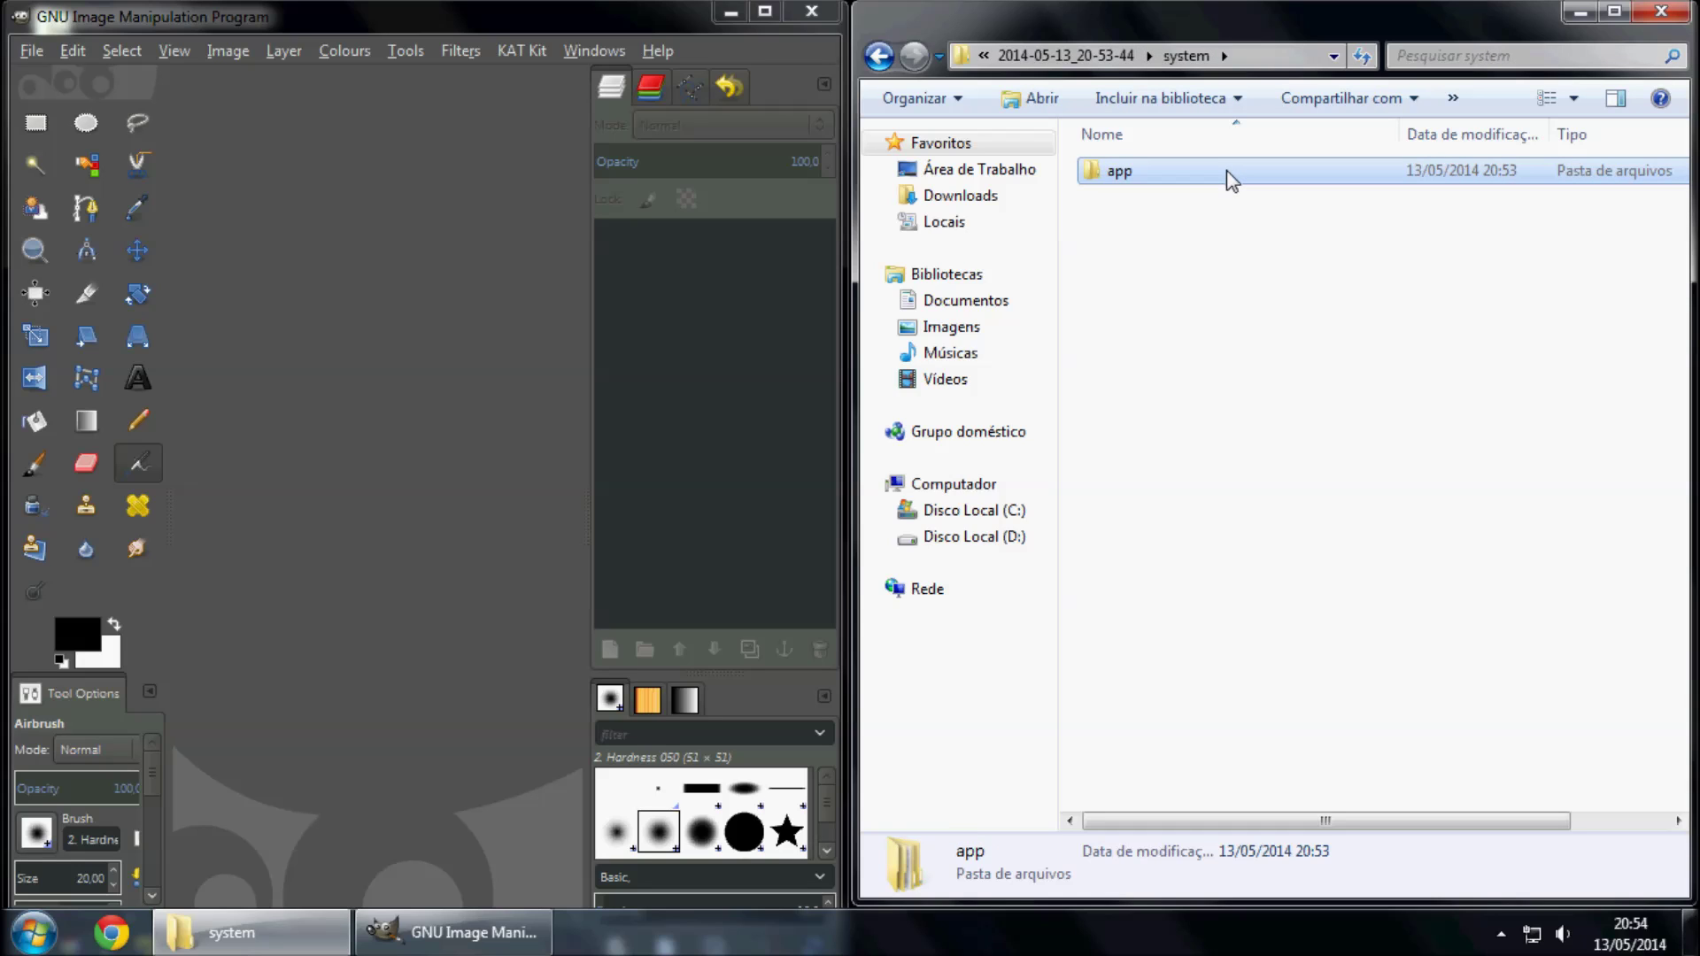
{"action": "double_click", "coordinate": [1226, 170]}
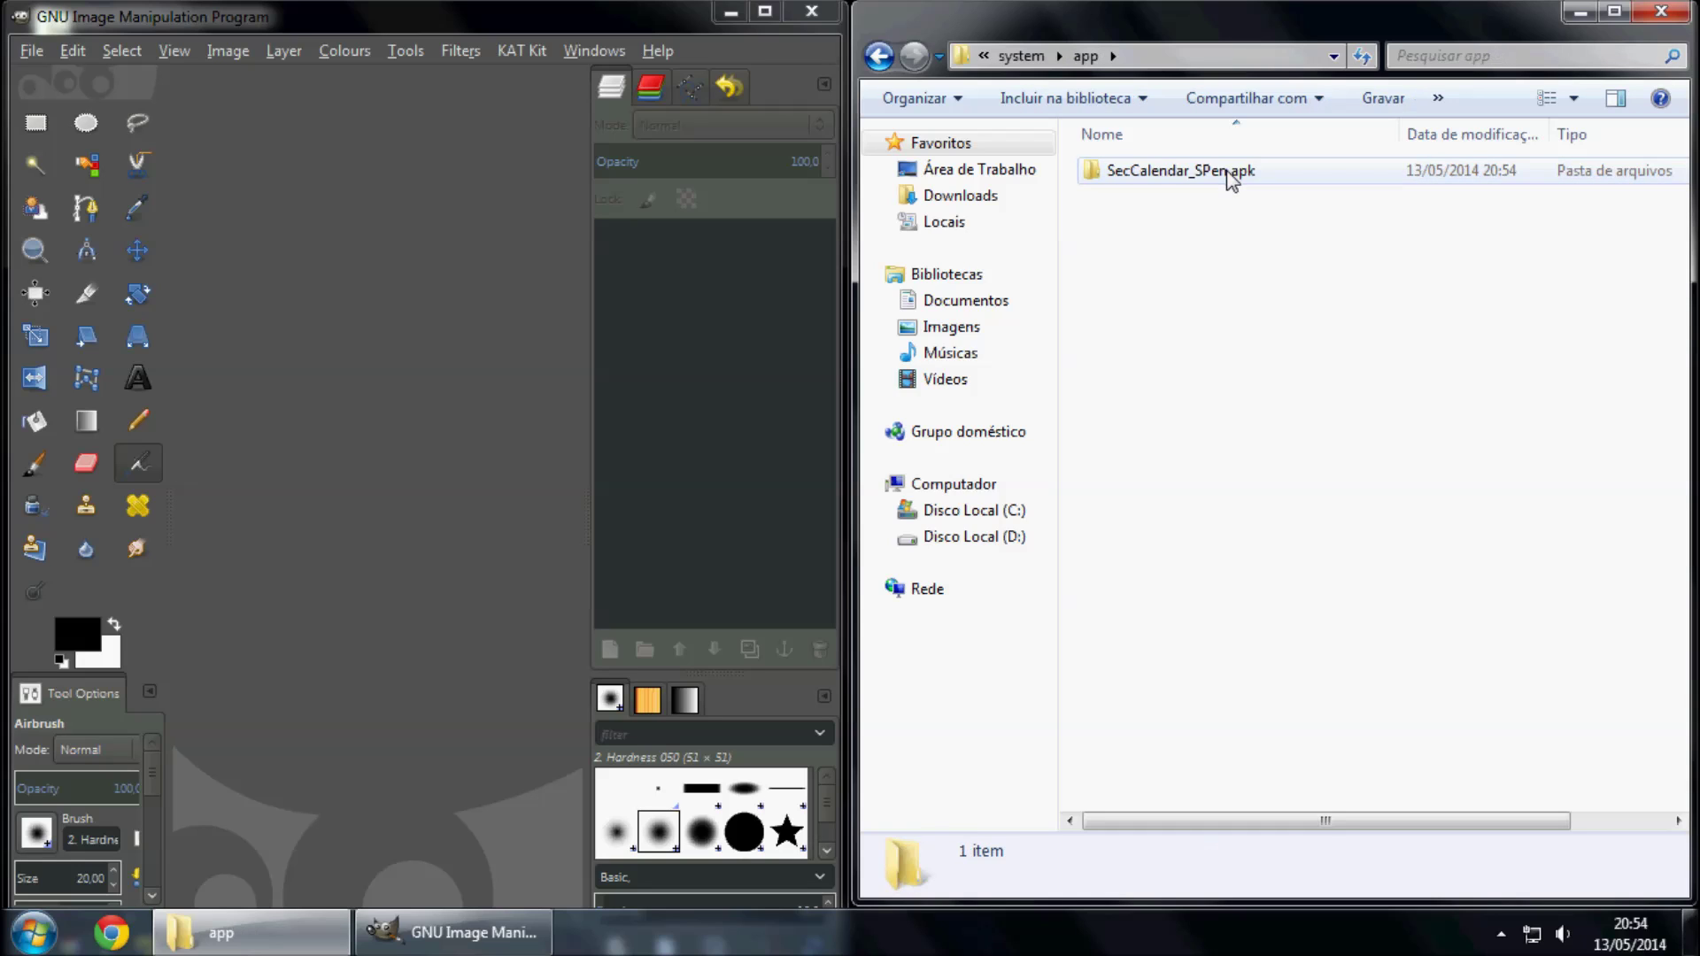
{"action": "double_click", "coordinate": [1306, 179]}
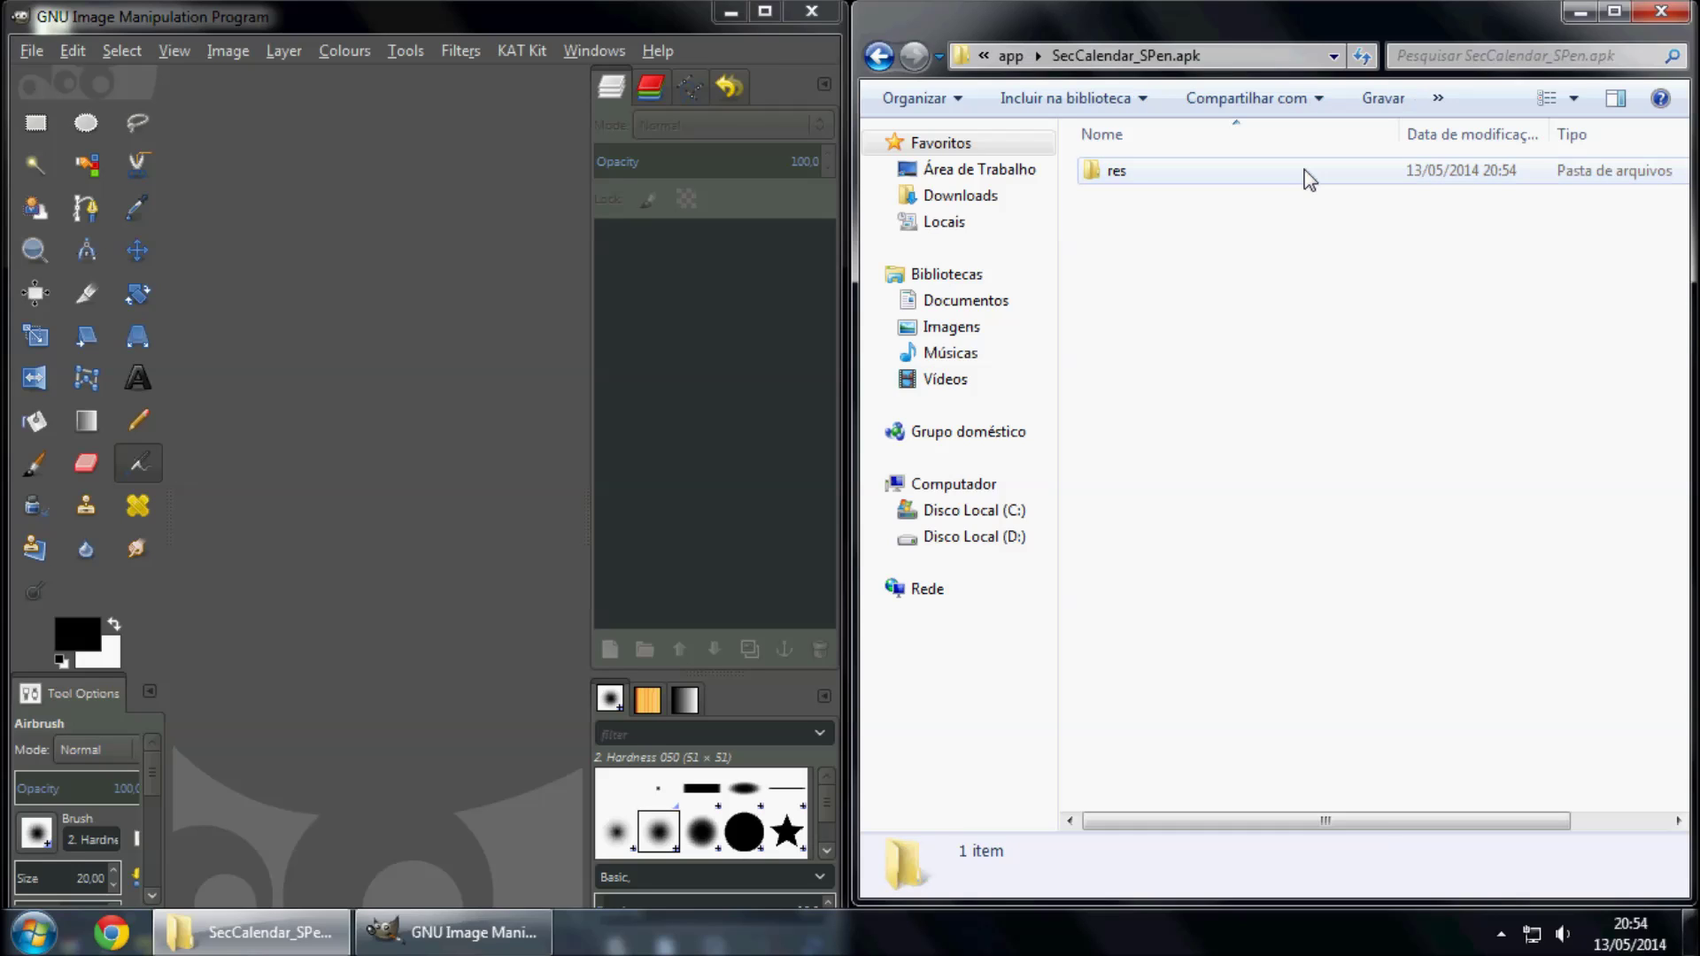
{"action": "double_click", "coordinate": [1306, 179]}
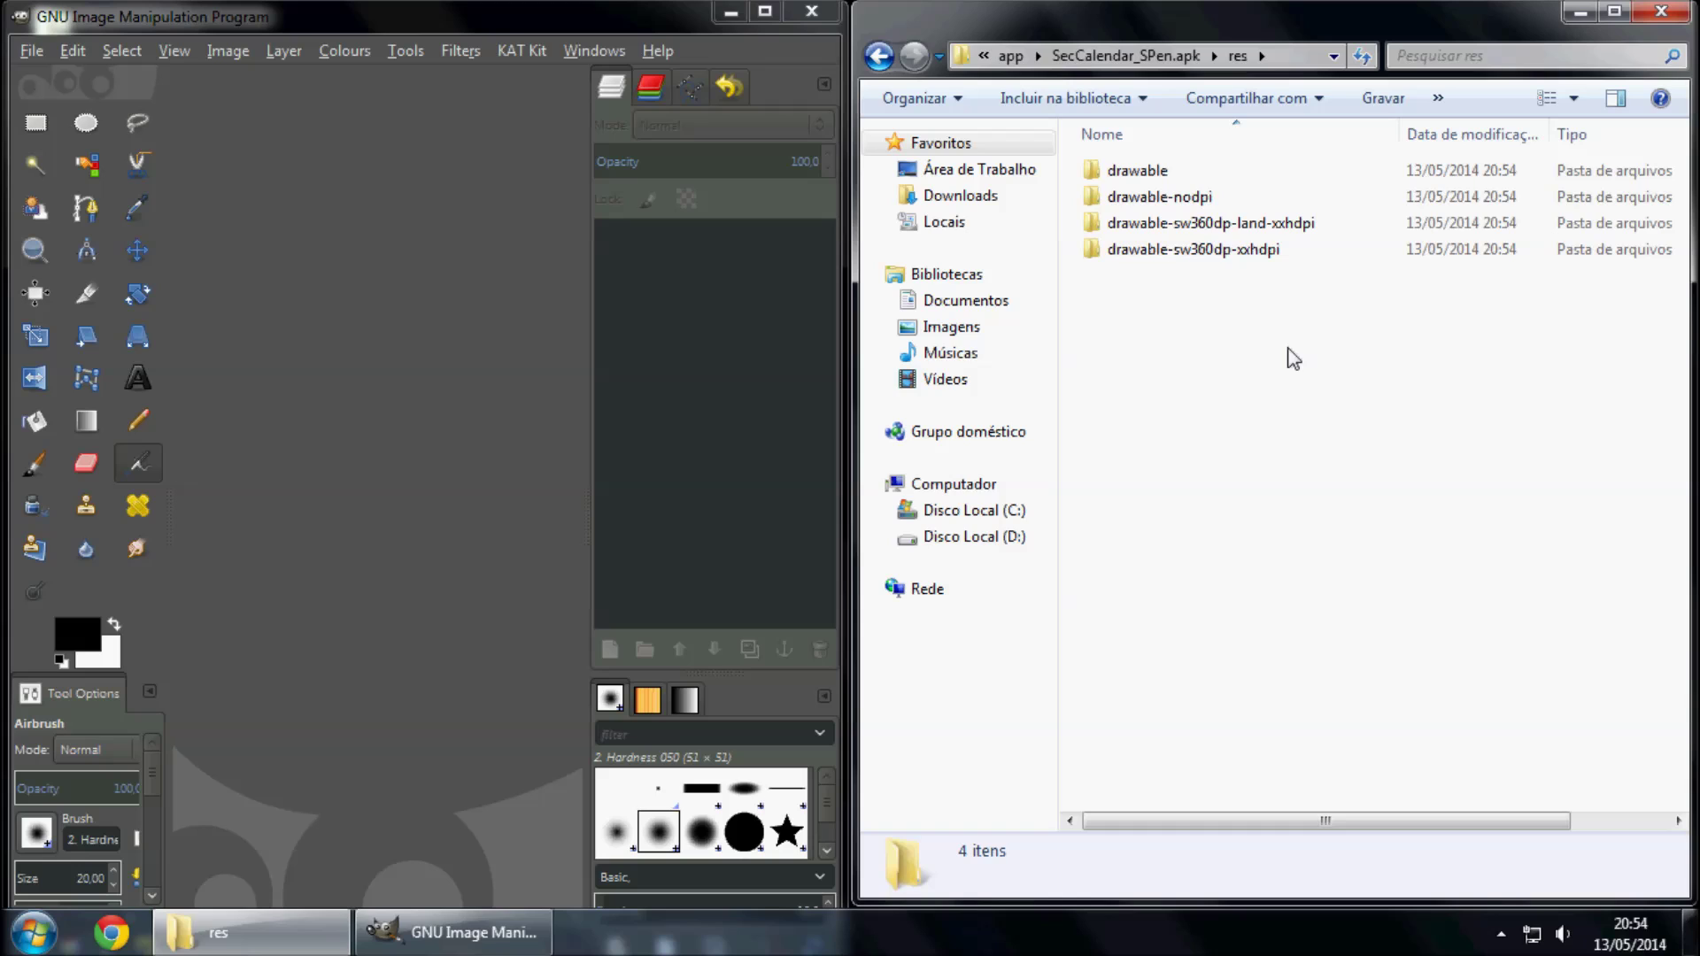
{"action": "left_click_drag", "start_coordinate": [1242, 359], "coordinate": [1138, 150]}
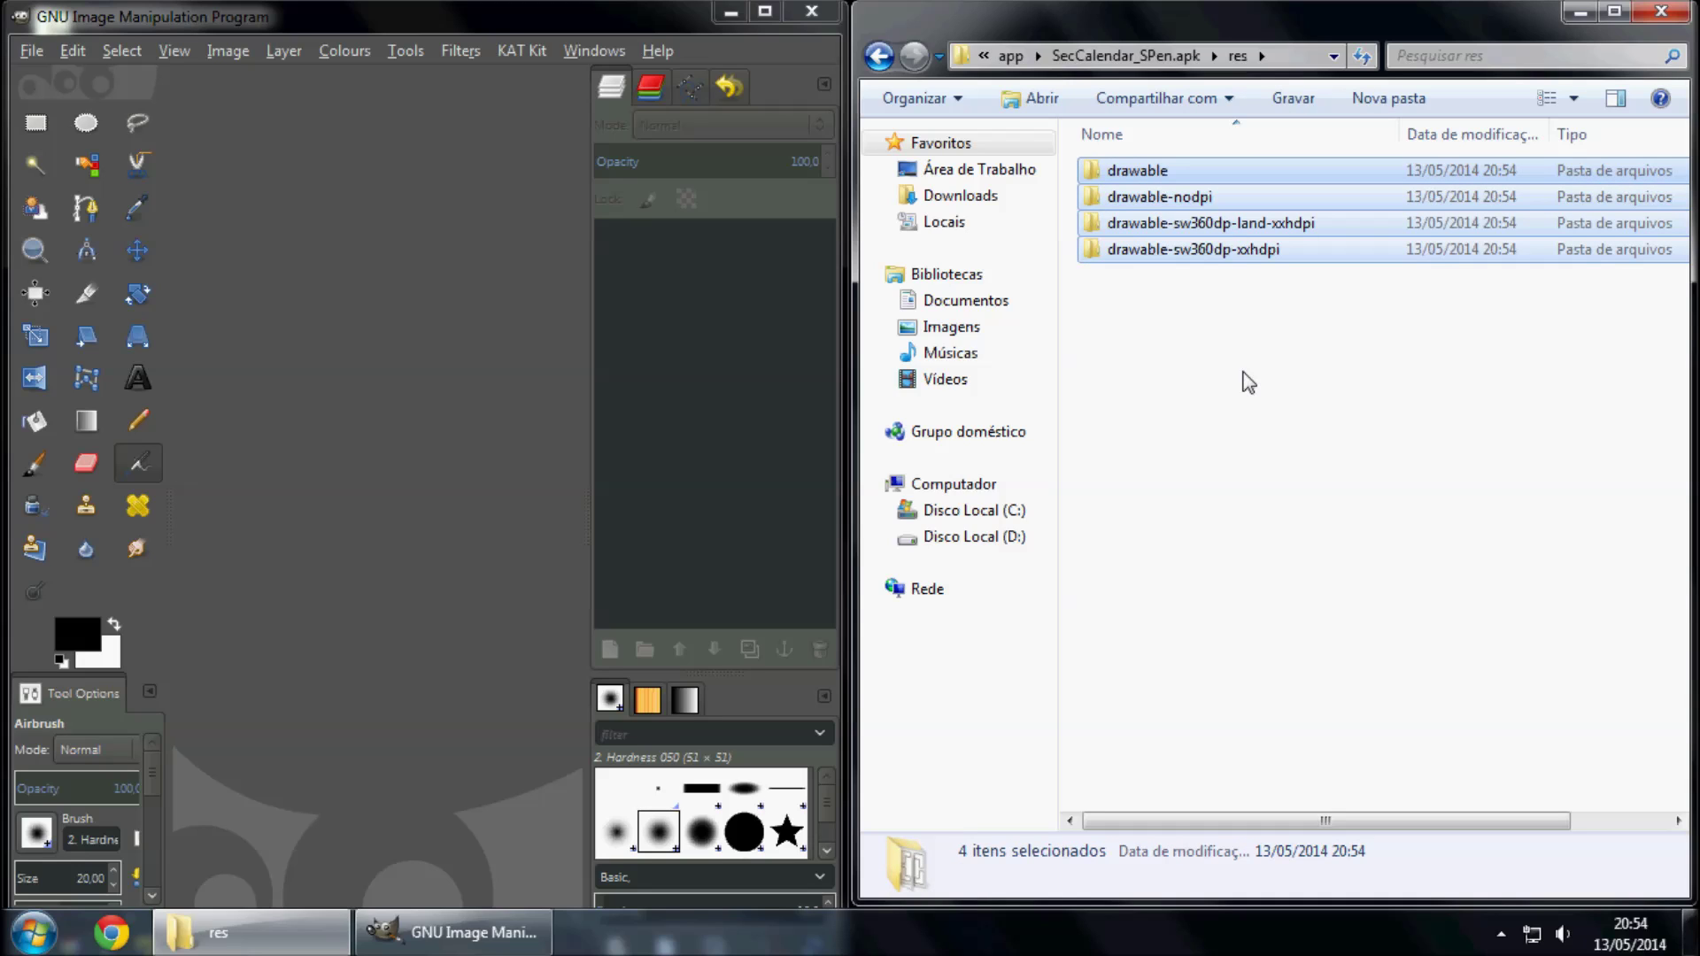
{"action": "left_click", "coordinate": [1138, 195]}
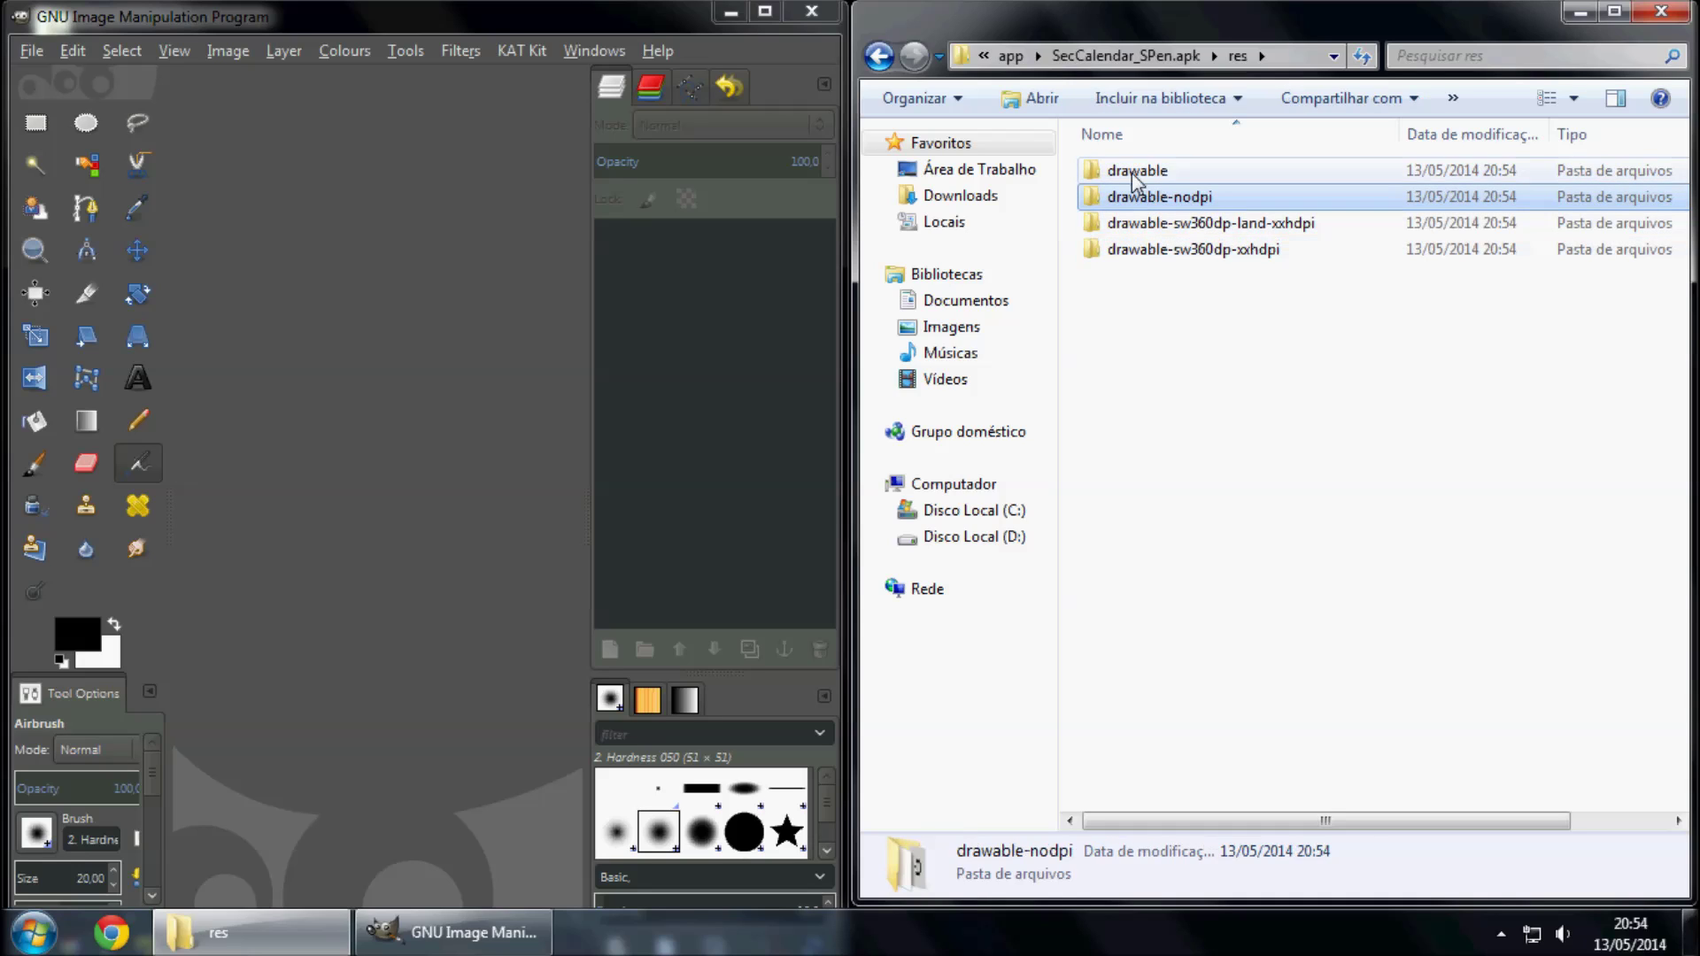
{"action": "double_click", "coordinate": [1132, 172]}
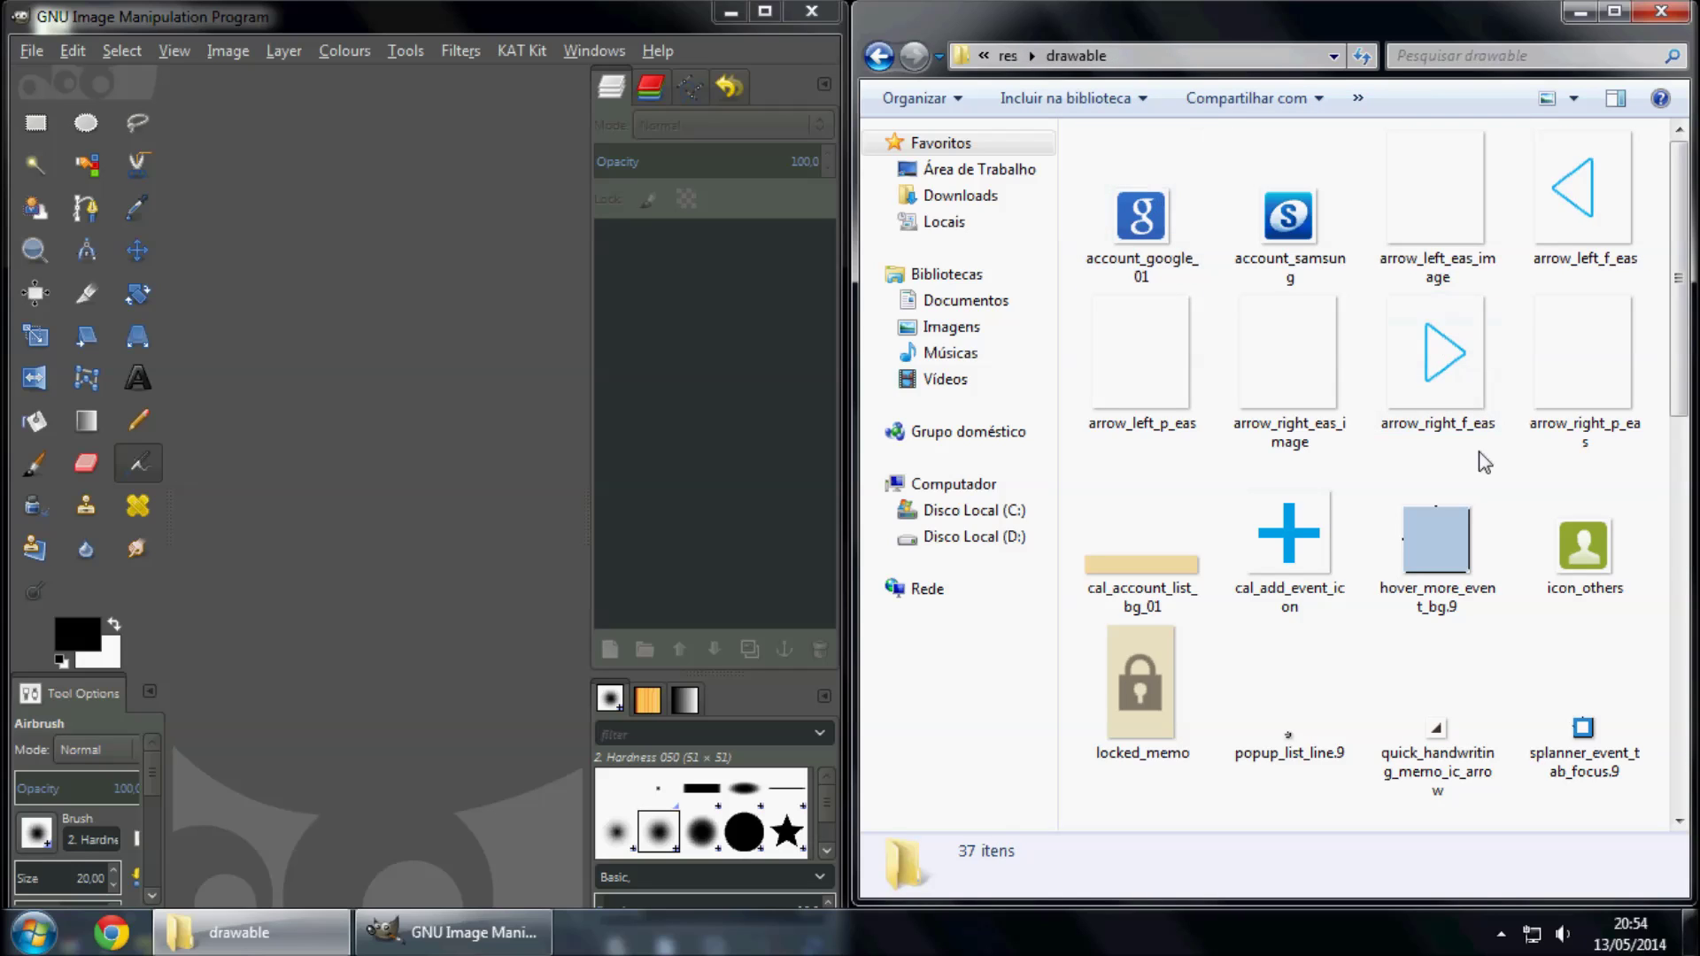
{"action": "left_click", "coordinate": [1453, 528]}
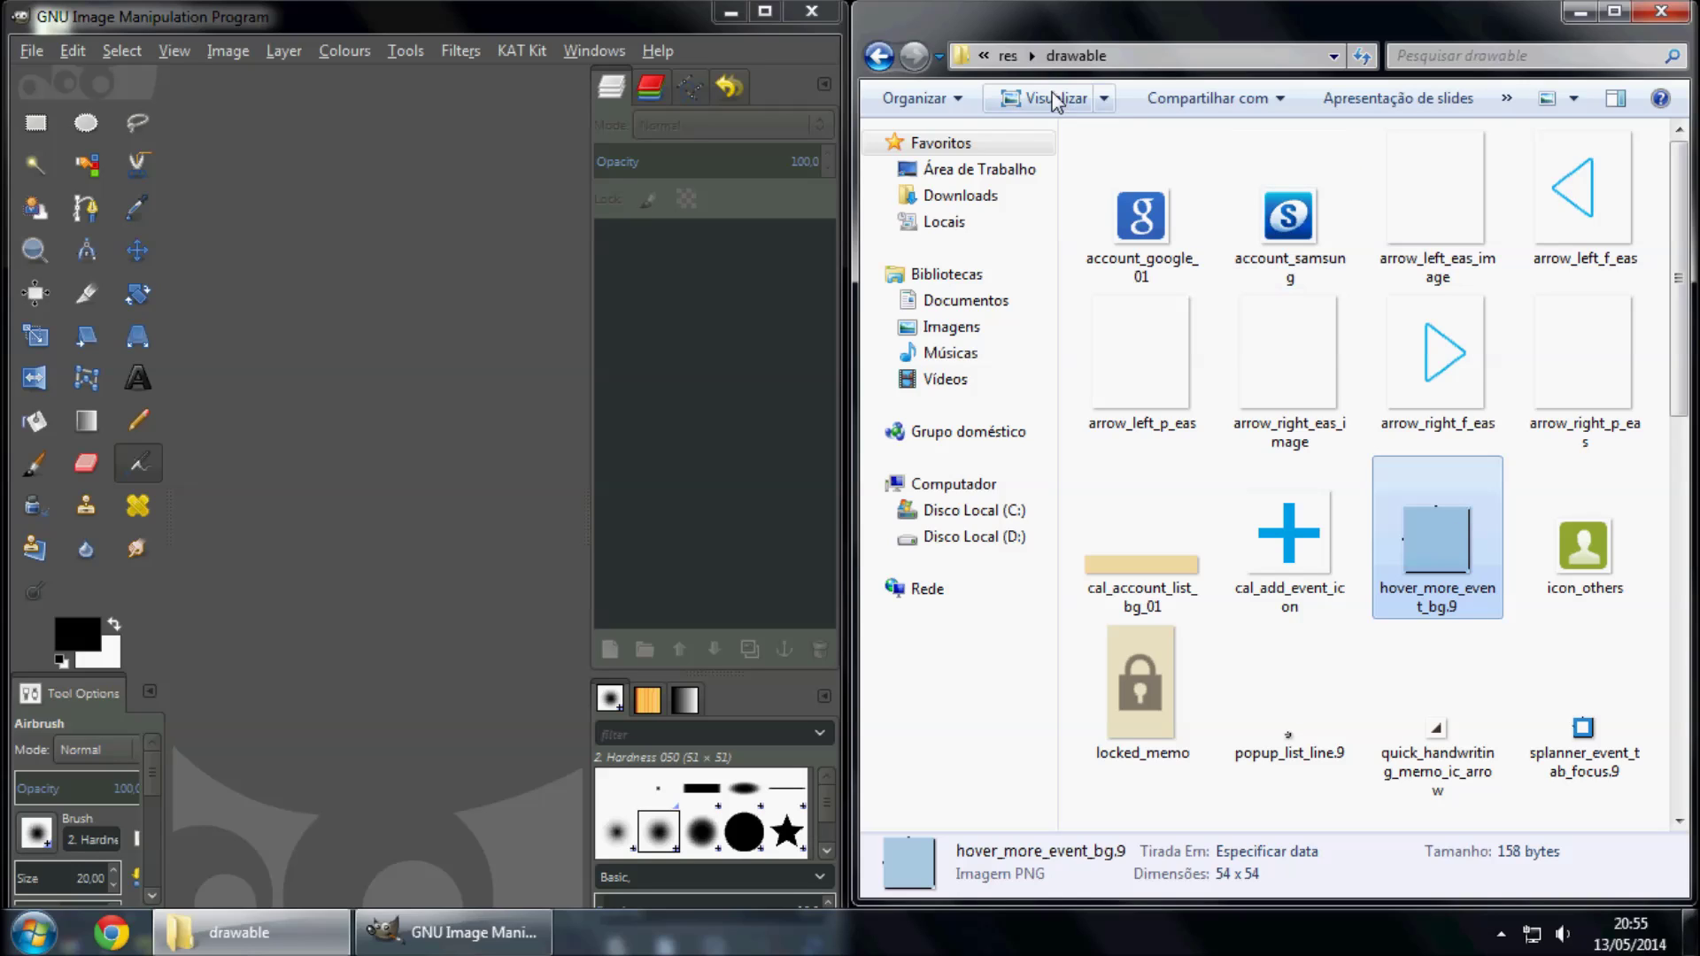
Navigate back up from drawable to the WorkSpace folder
{"action": "left_click", "coordinate": [1011, 58]}
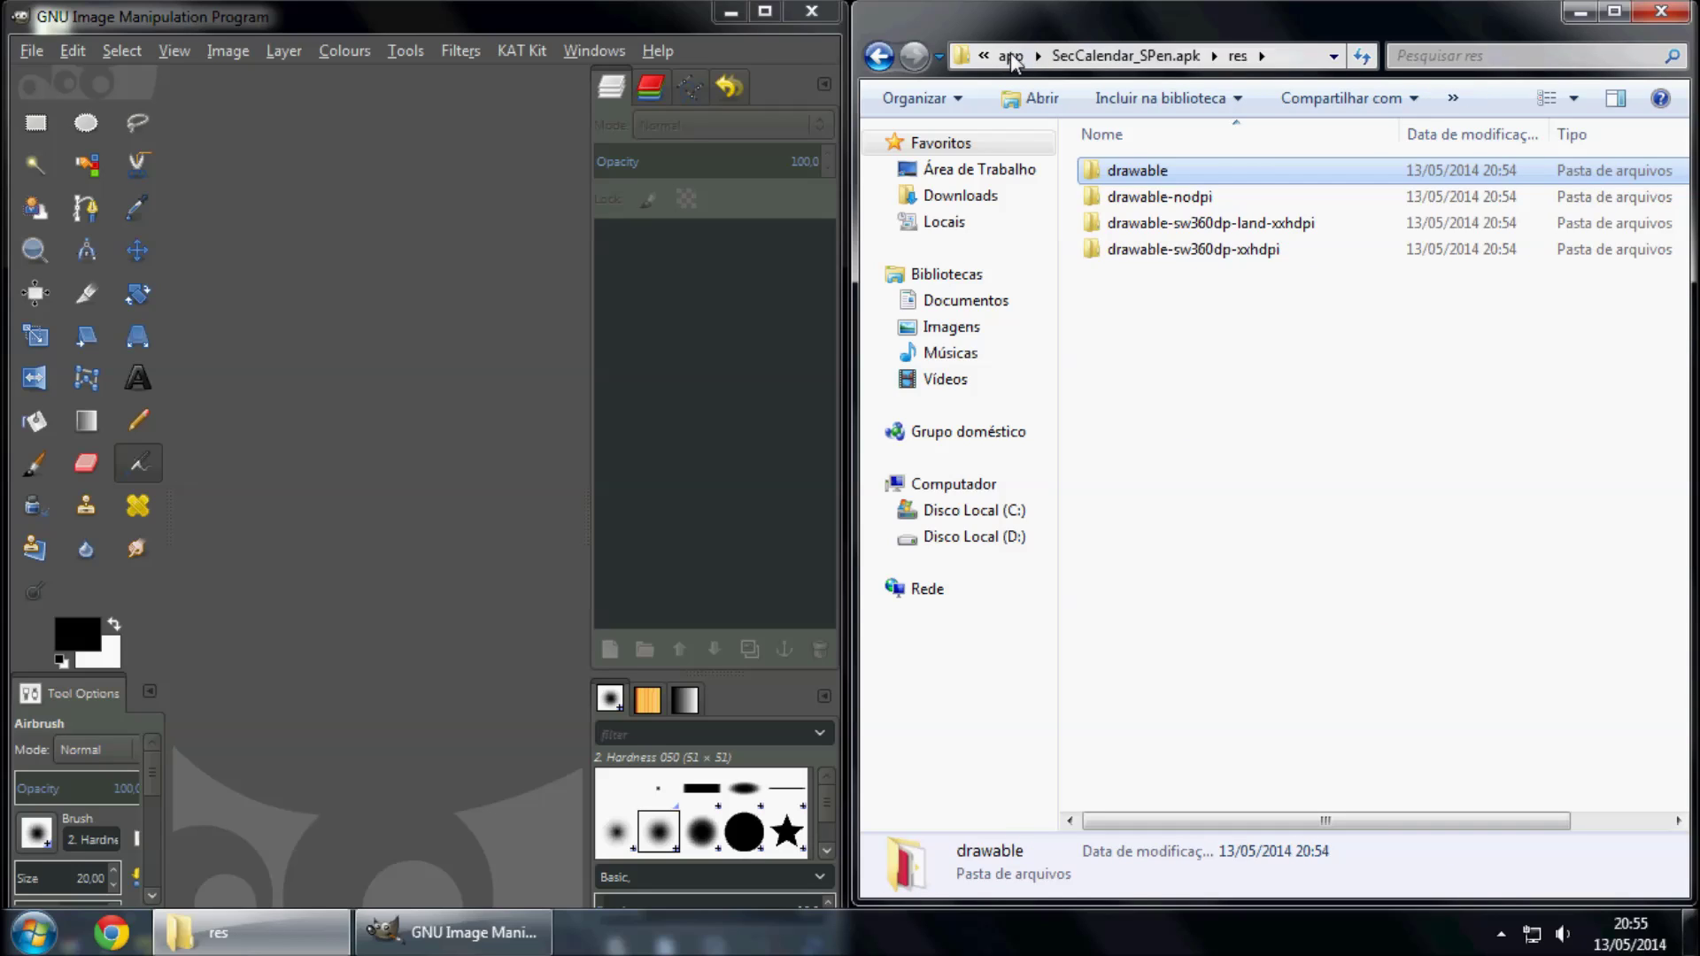
{"action": "left_click", "coordinate": [1009, 57]}
{"action": "left_click", "coordinate": [1016, 56]}
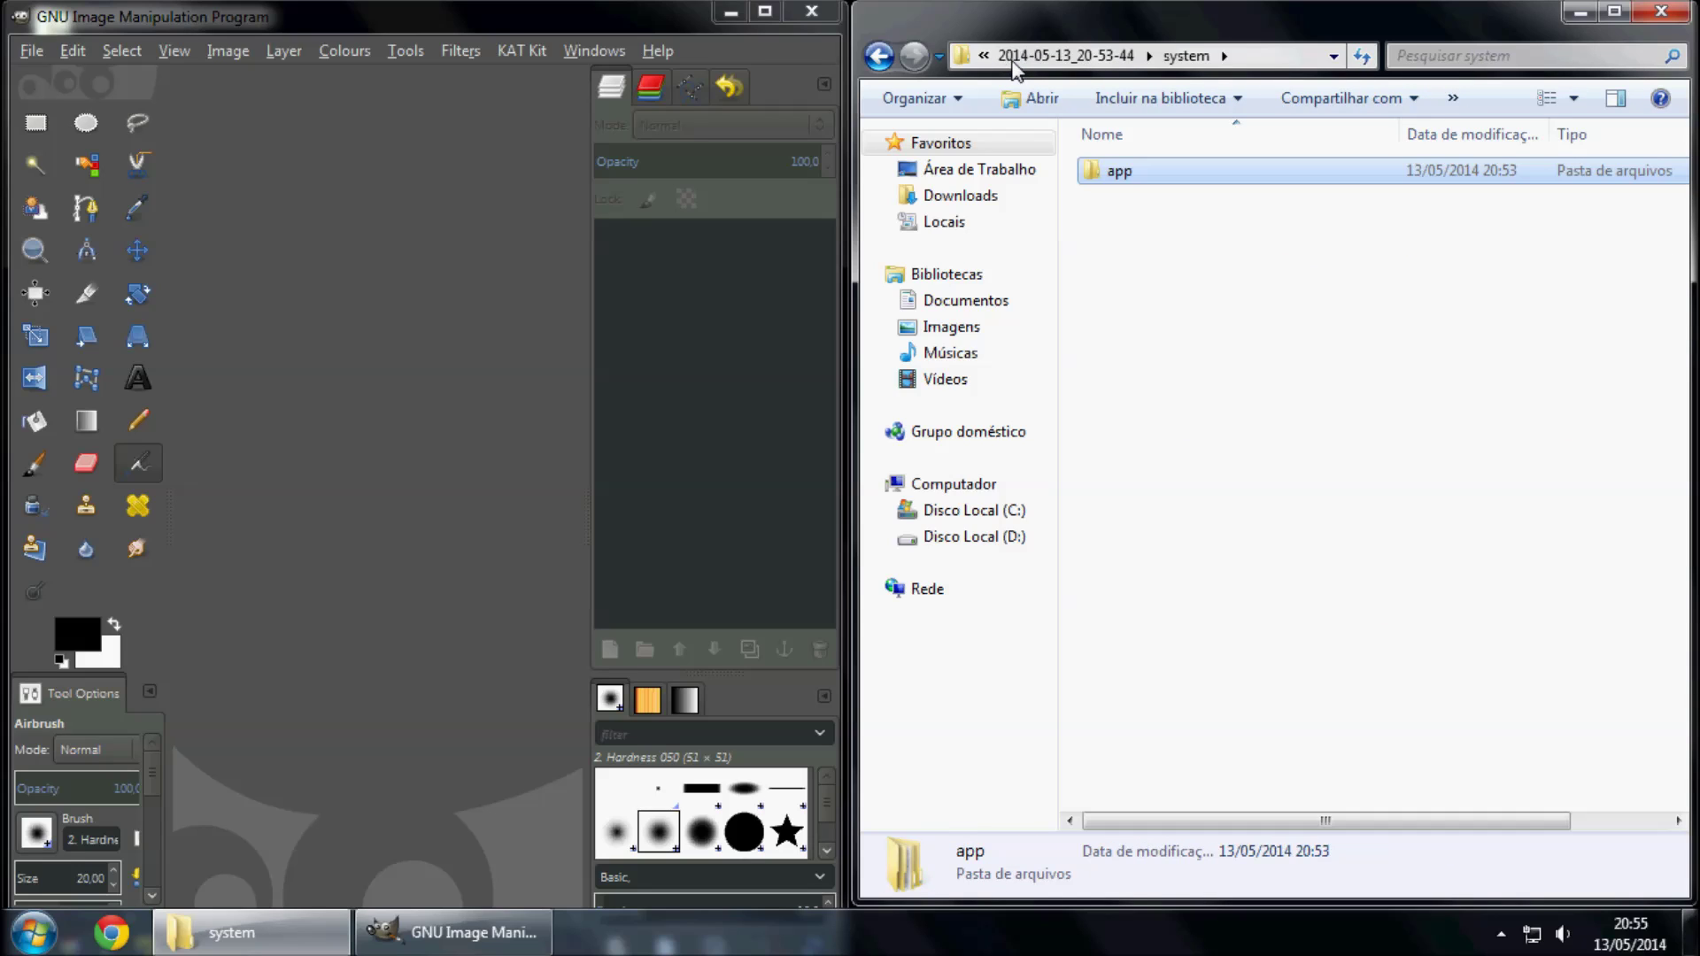
{"action": "left_click", "coordinate": [1017, 57]}
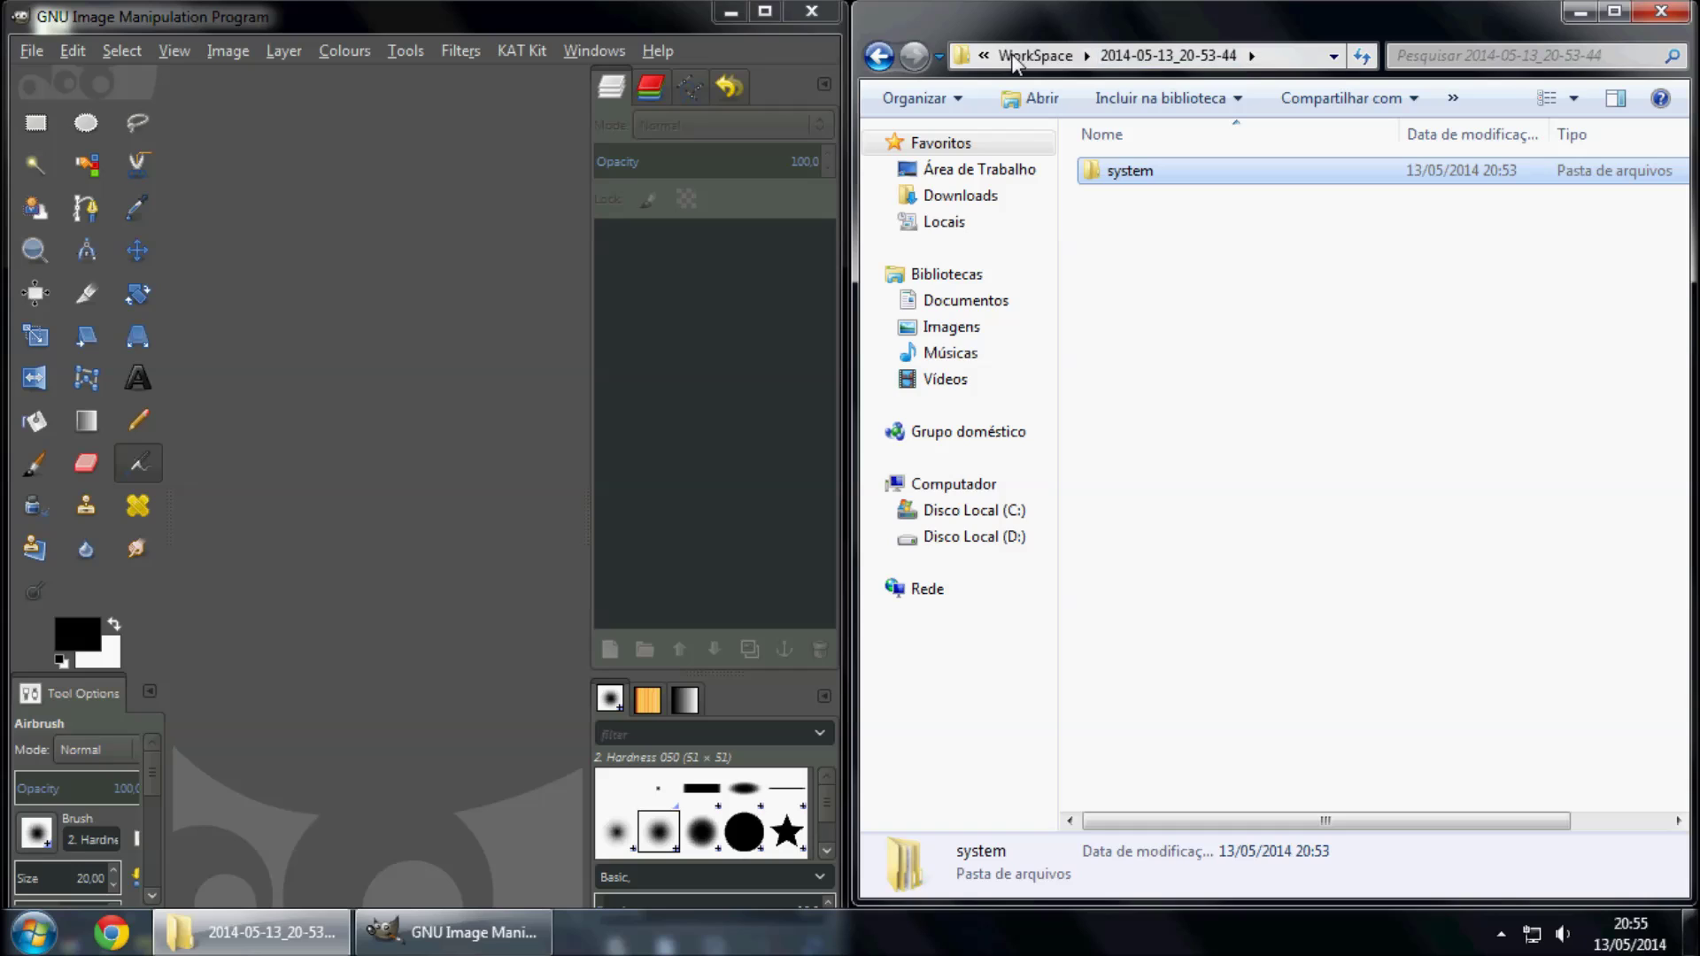
{"action": "left_click", "coordinate": [1014, 57]}
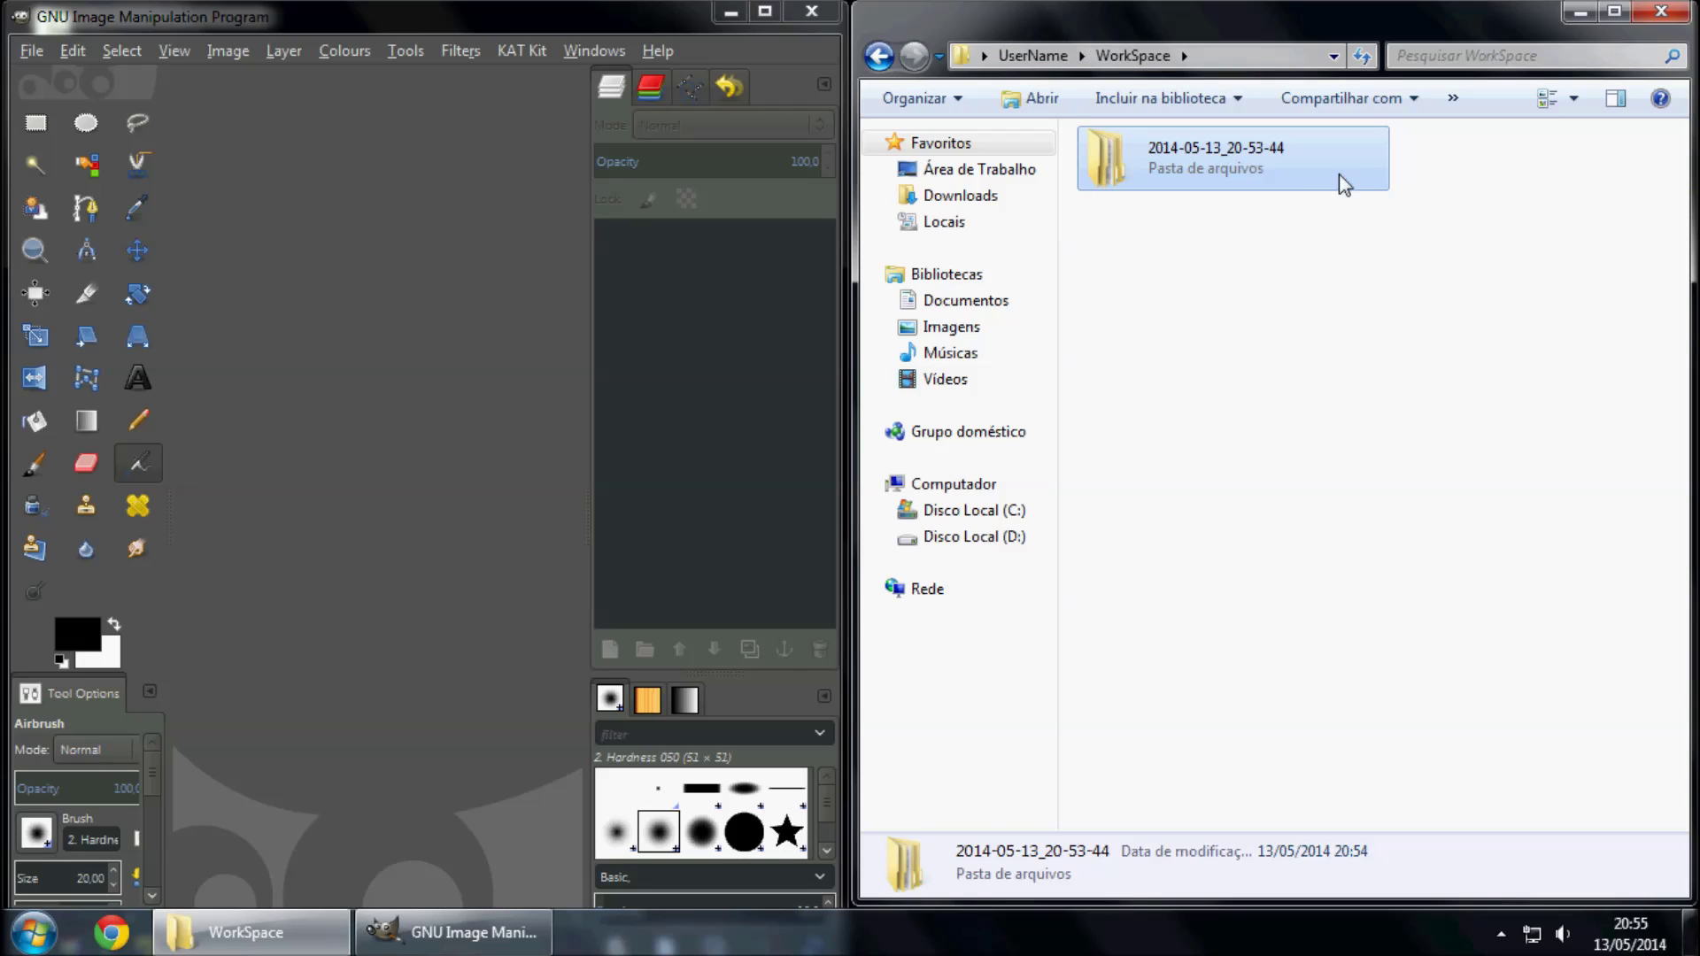
{"action": "left_click", "coordinate": [535, 53]}
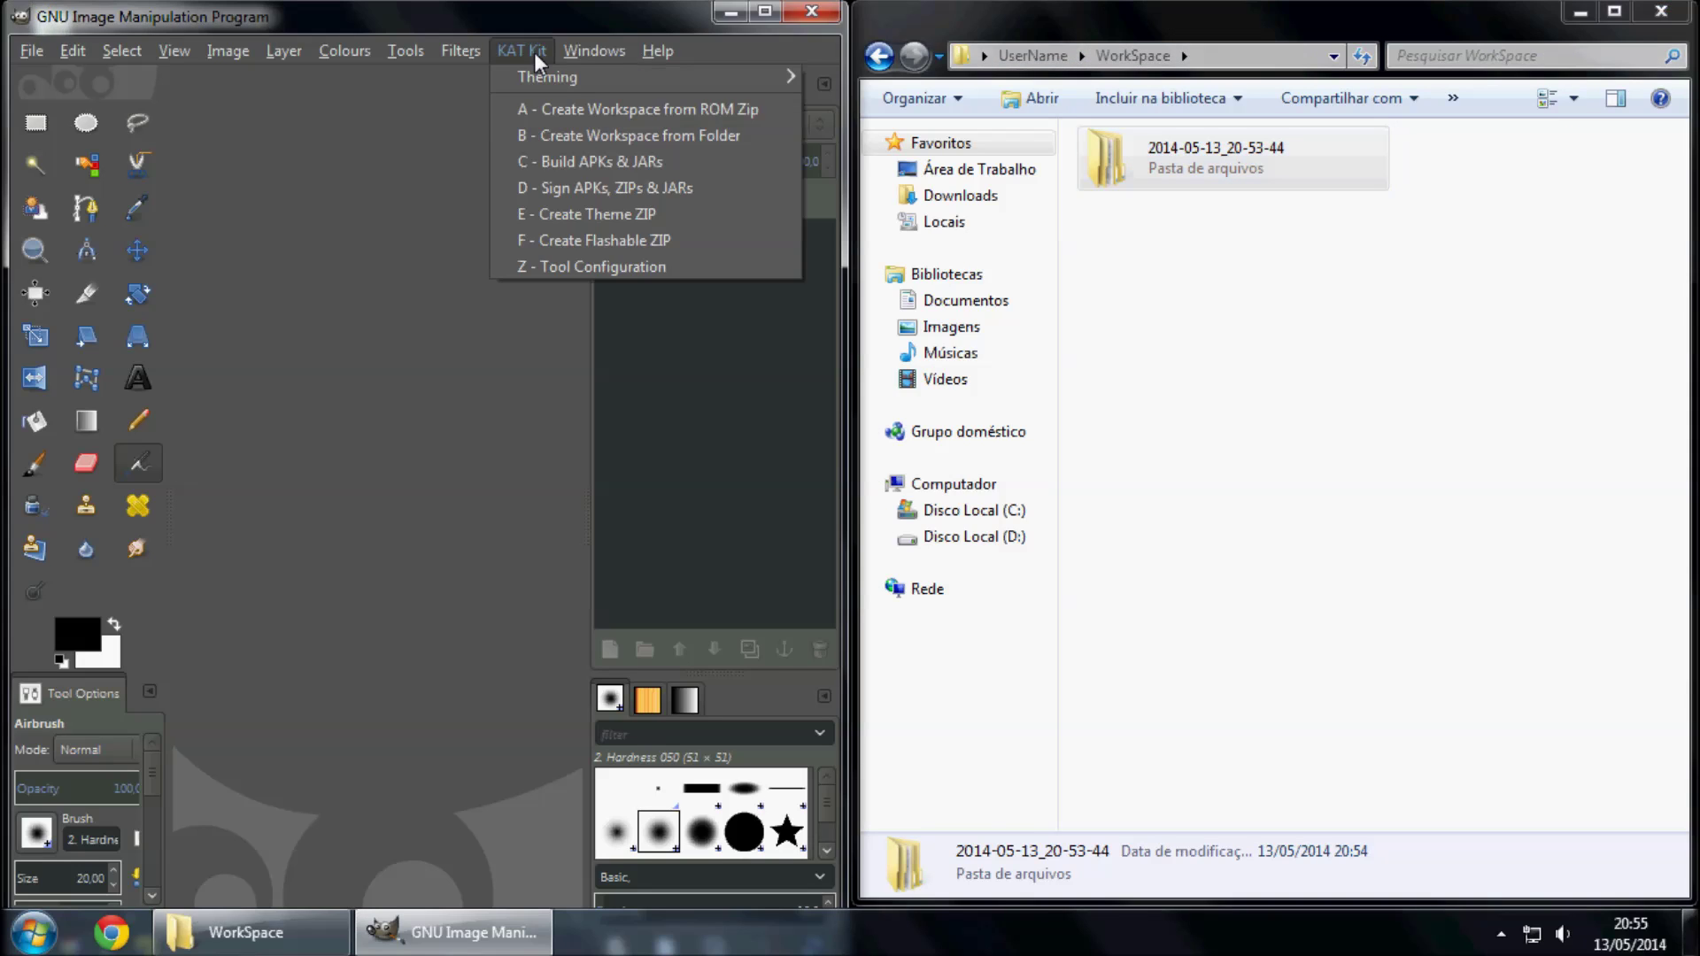
{"action": "mouse_move", "coordinate": [645, 77]}
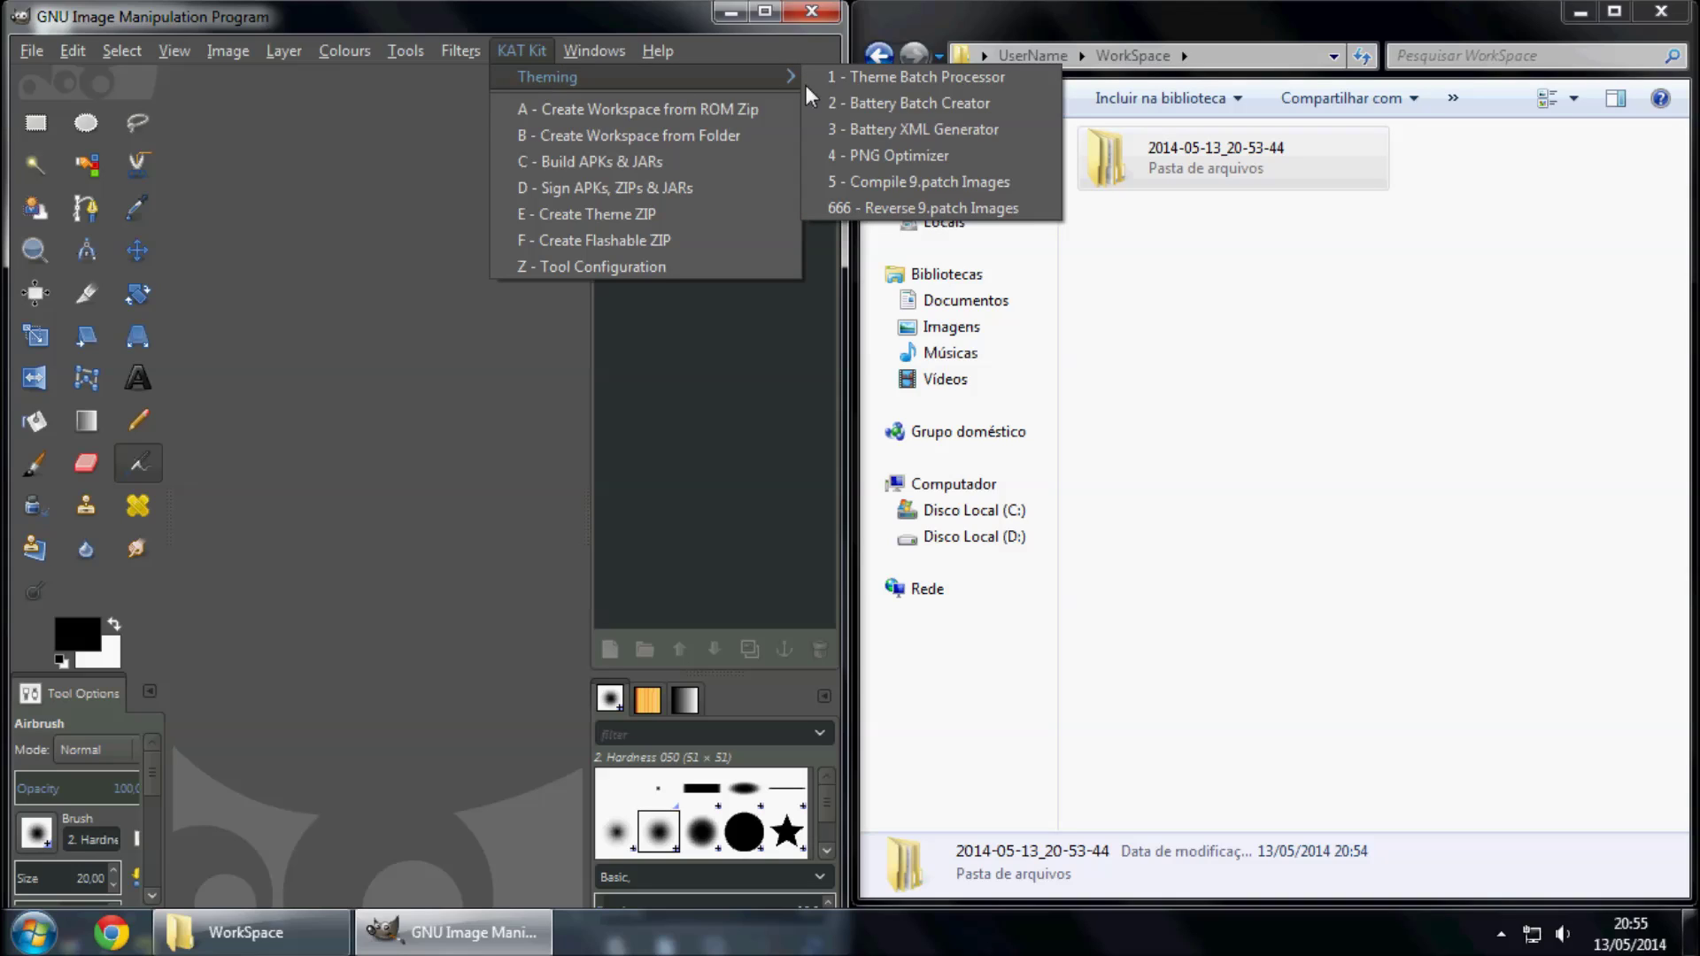
Open the Theme Batch Processor and browse its input folder to UserName > WorkSpace
{"action": "left_click", "coordinate": [1032, 81]}
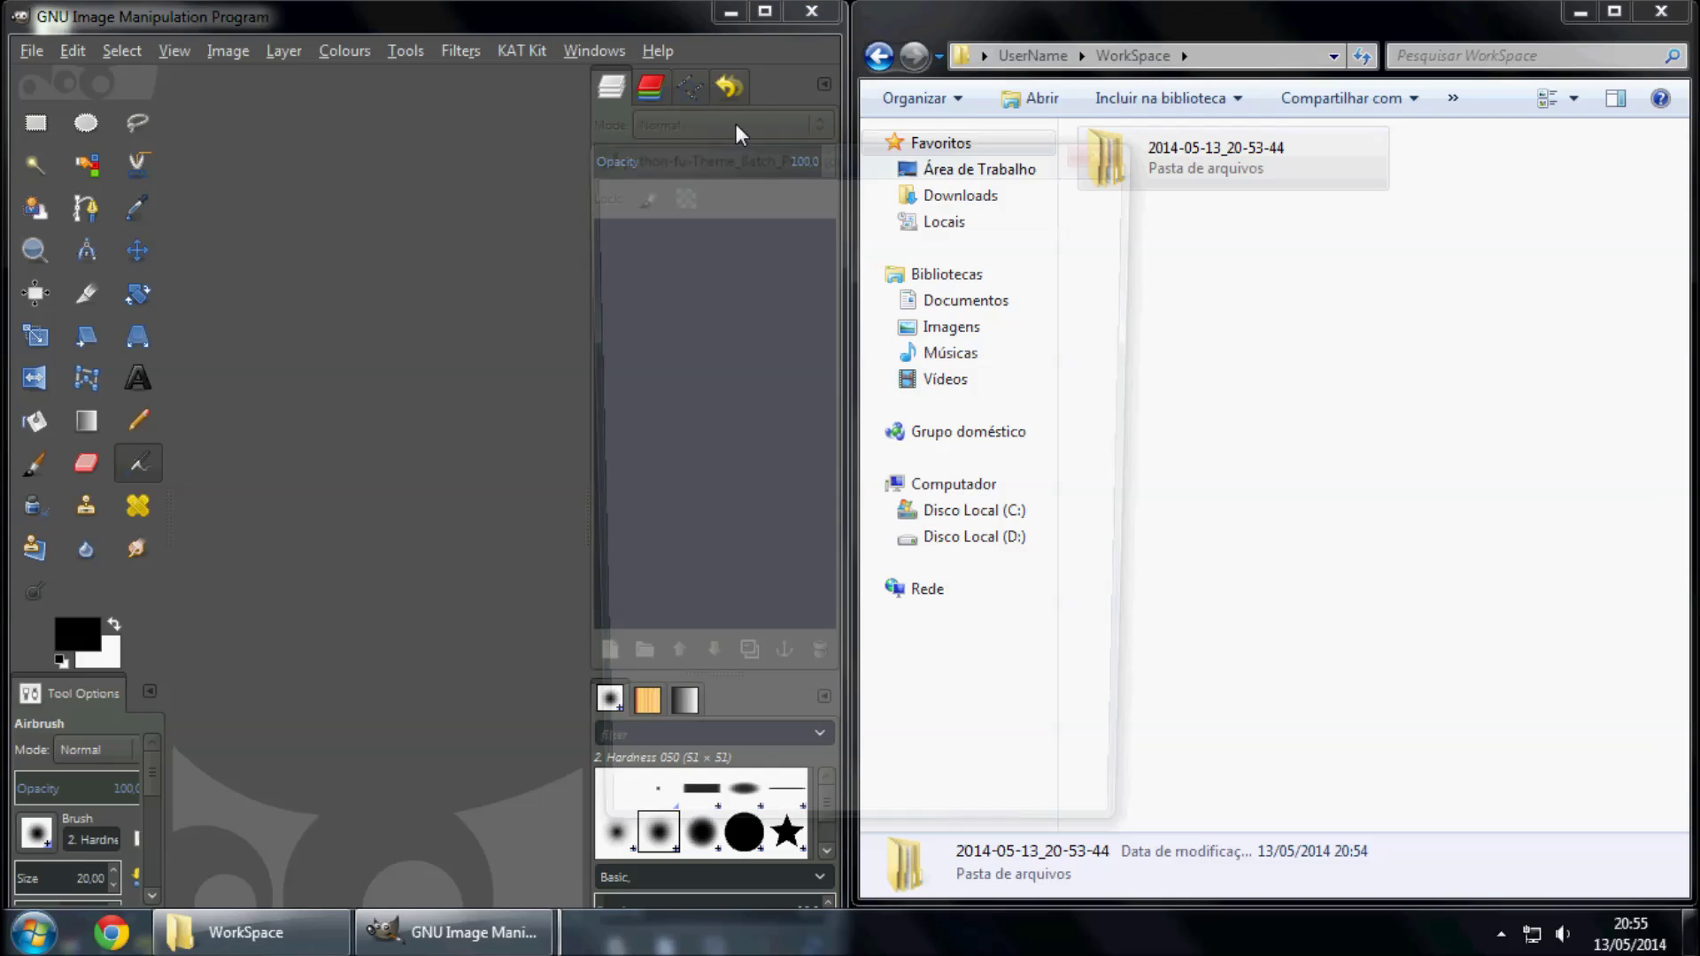
{"action": "left_click_drag", "start_coordinate": [843, 149], "coordinate": [428, 162]}
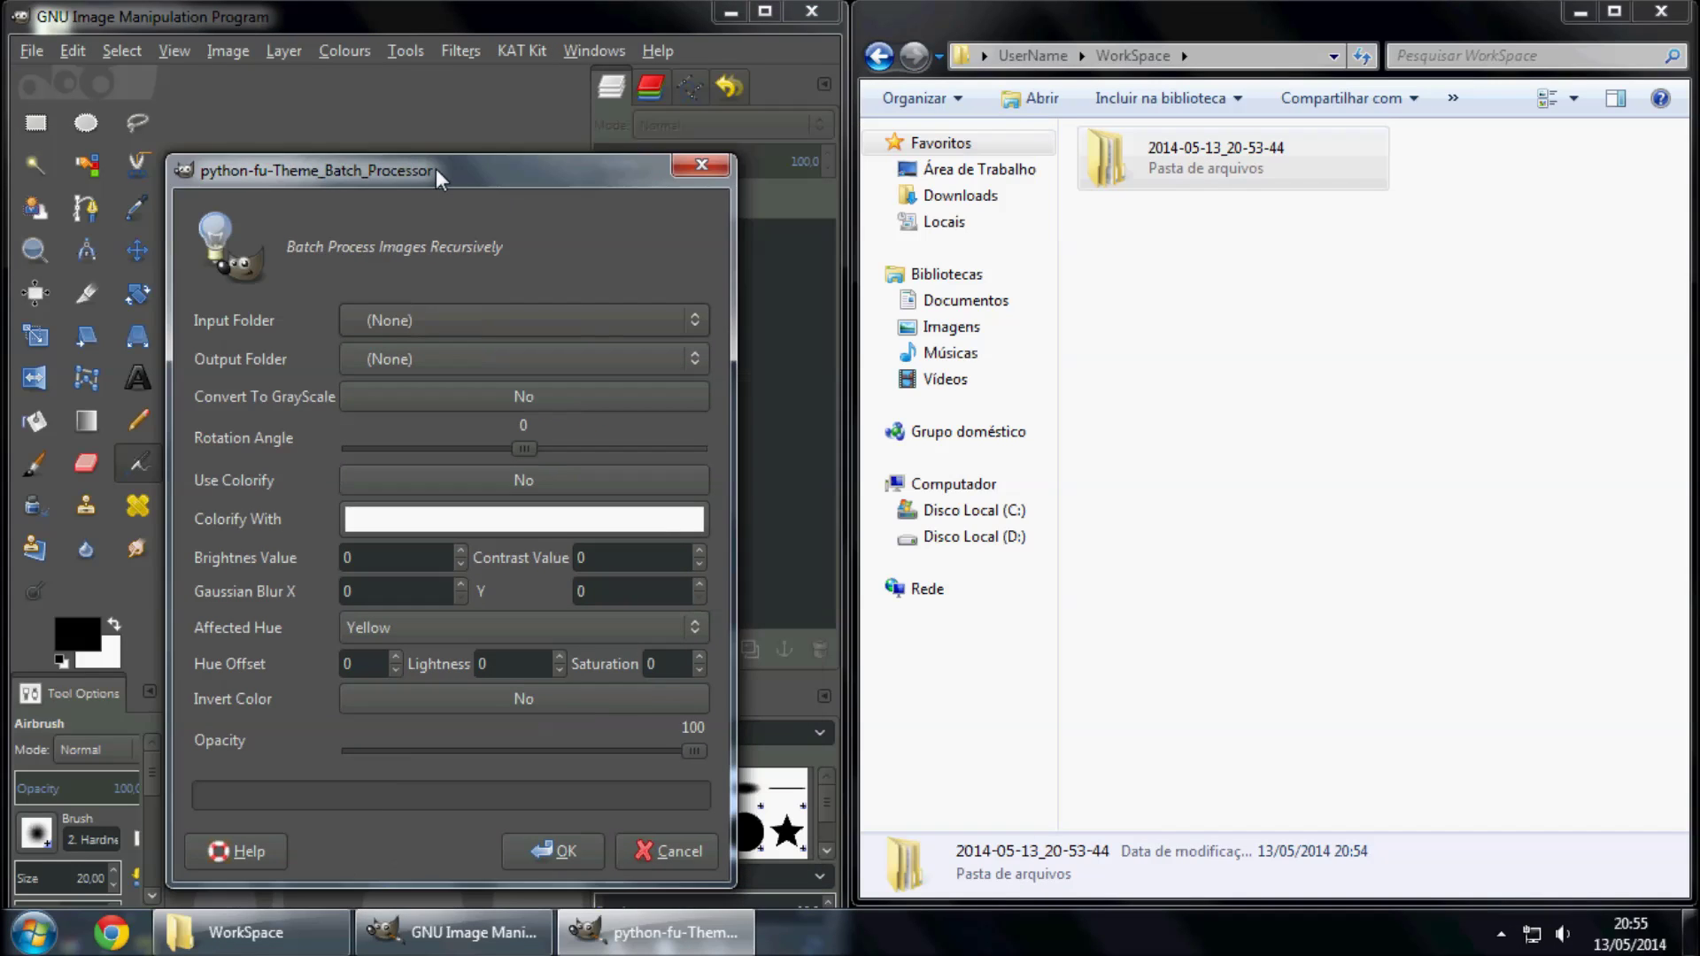
{"action": "left_click", "coordinate": [692, 317]}
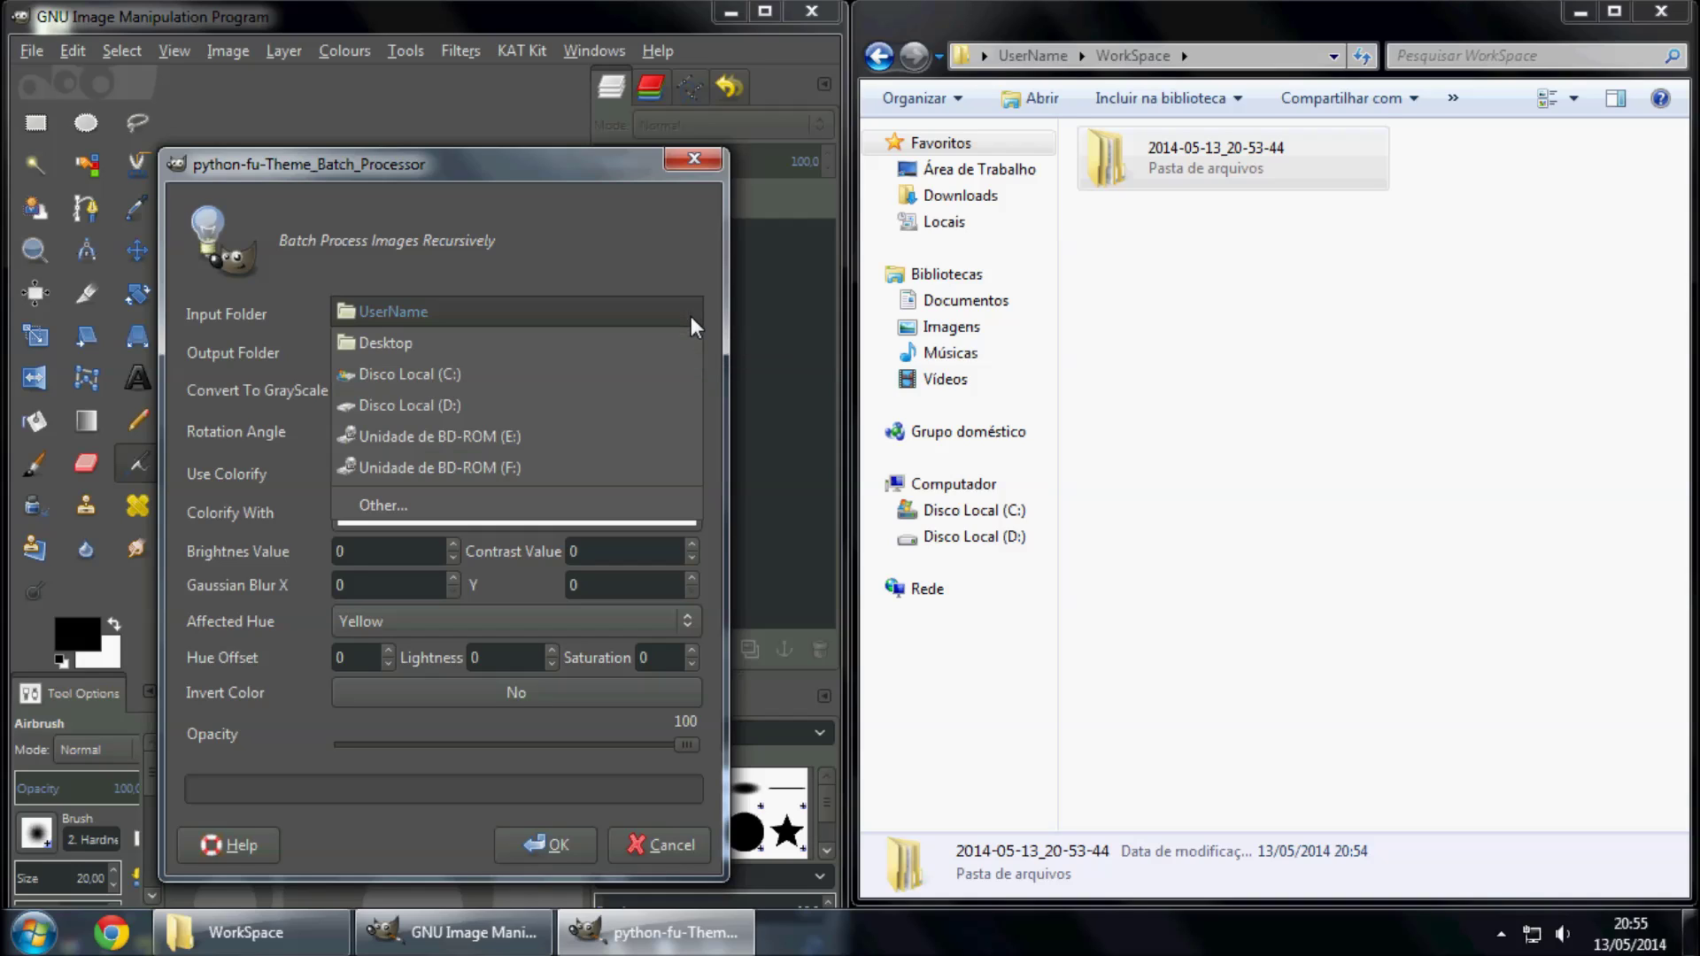
{"action": "left_click", "coordinate": [566, 513]}
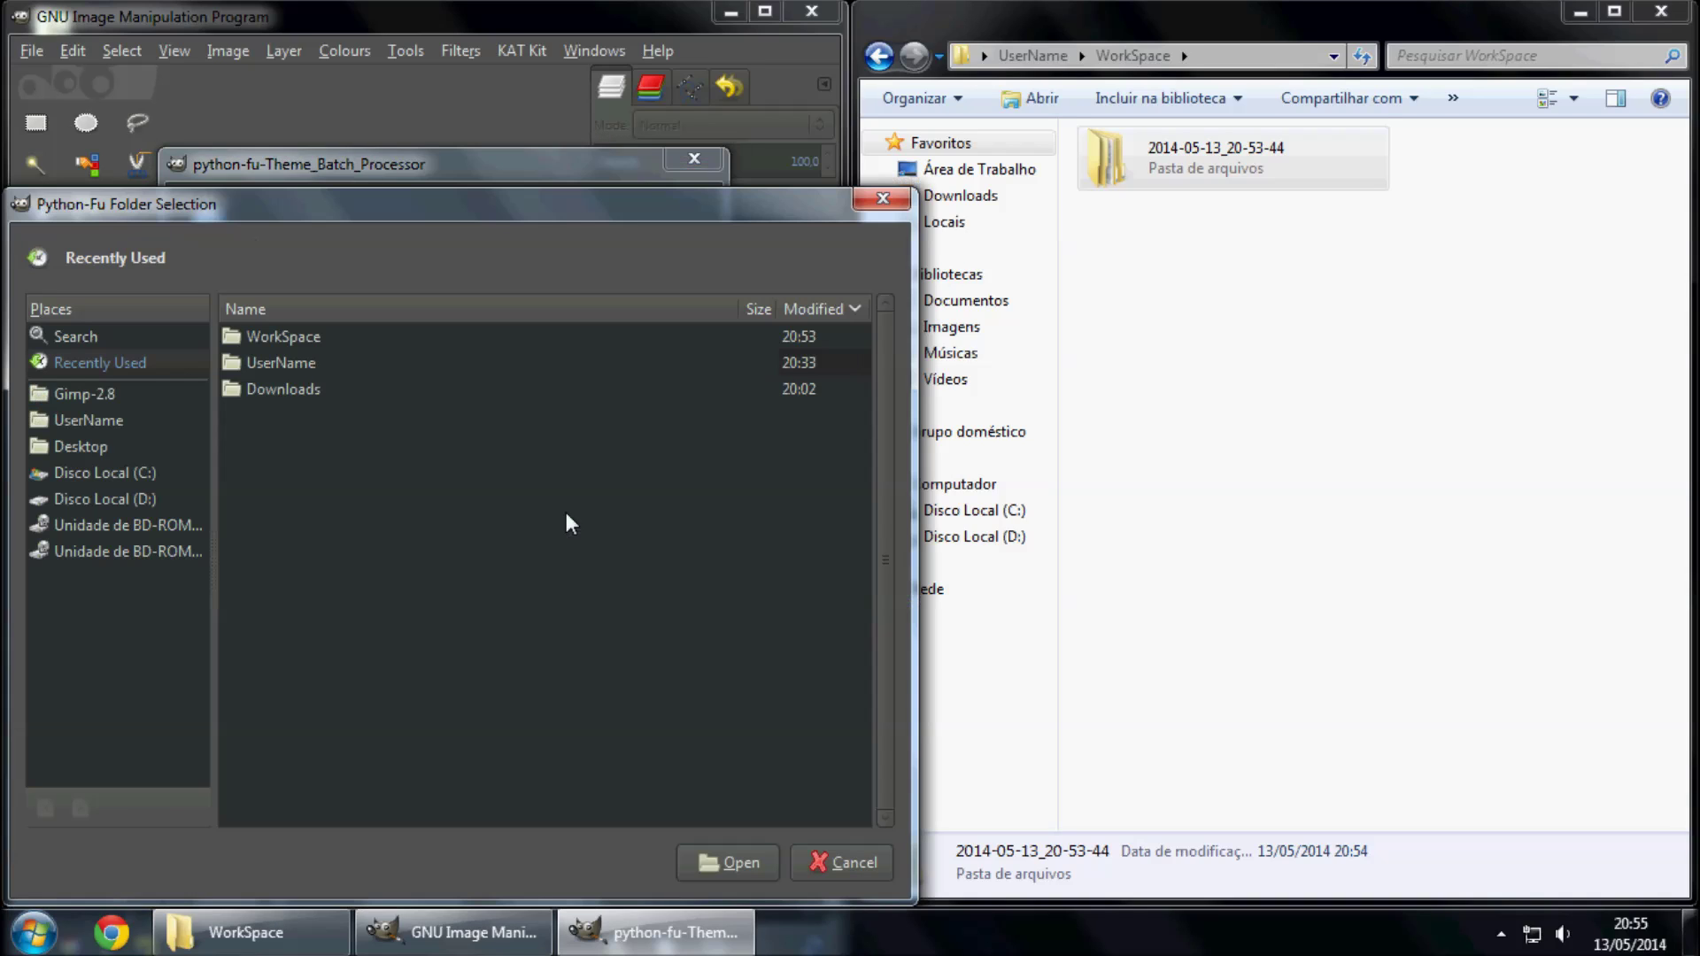
{"action": "left_click", "coordinate": [105, 421]}
{"action": "left_click", "coordinate": [469, 706]}
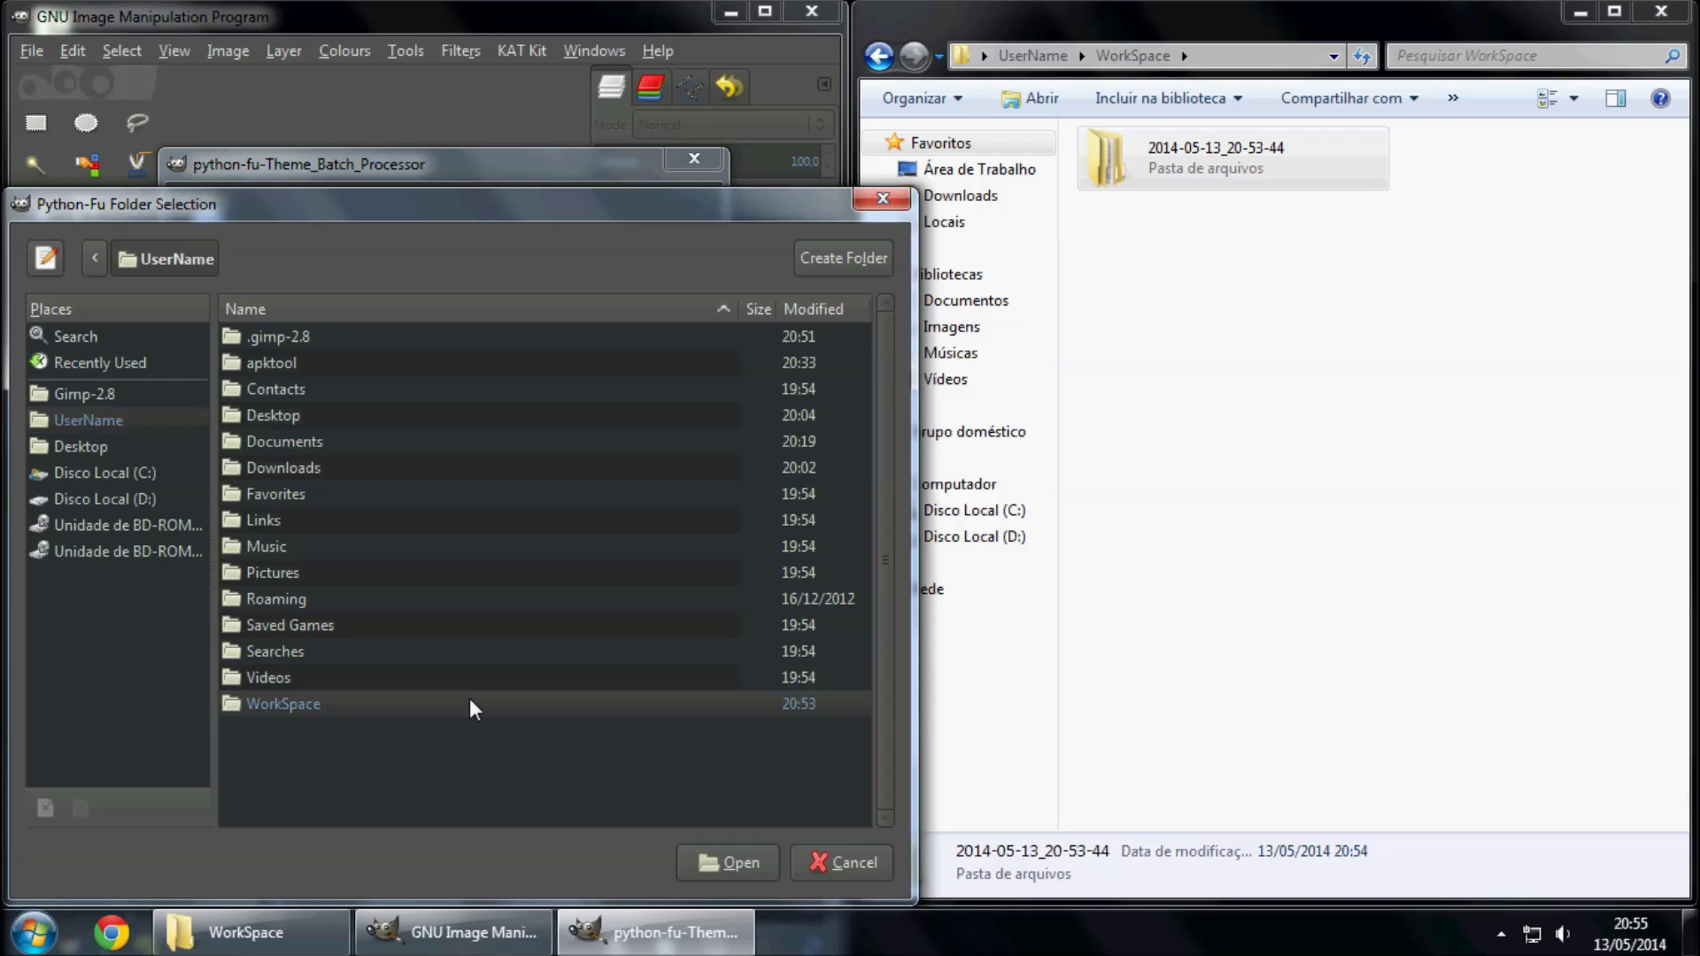
{"action": "double_click", "coordinate": [522, 704]}
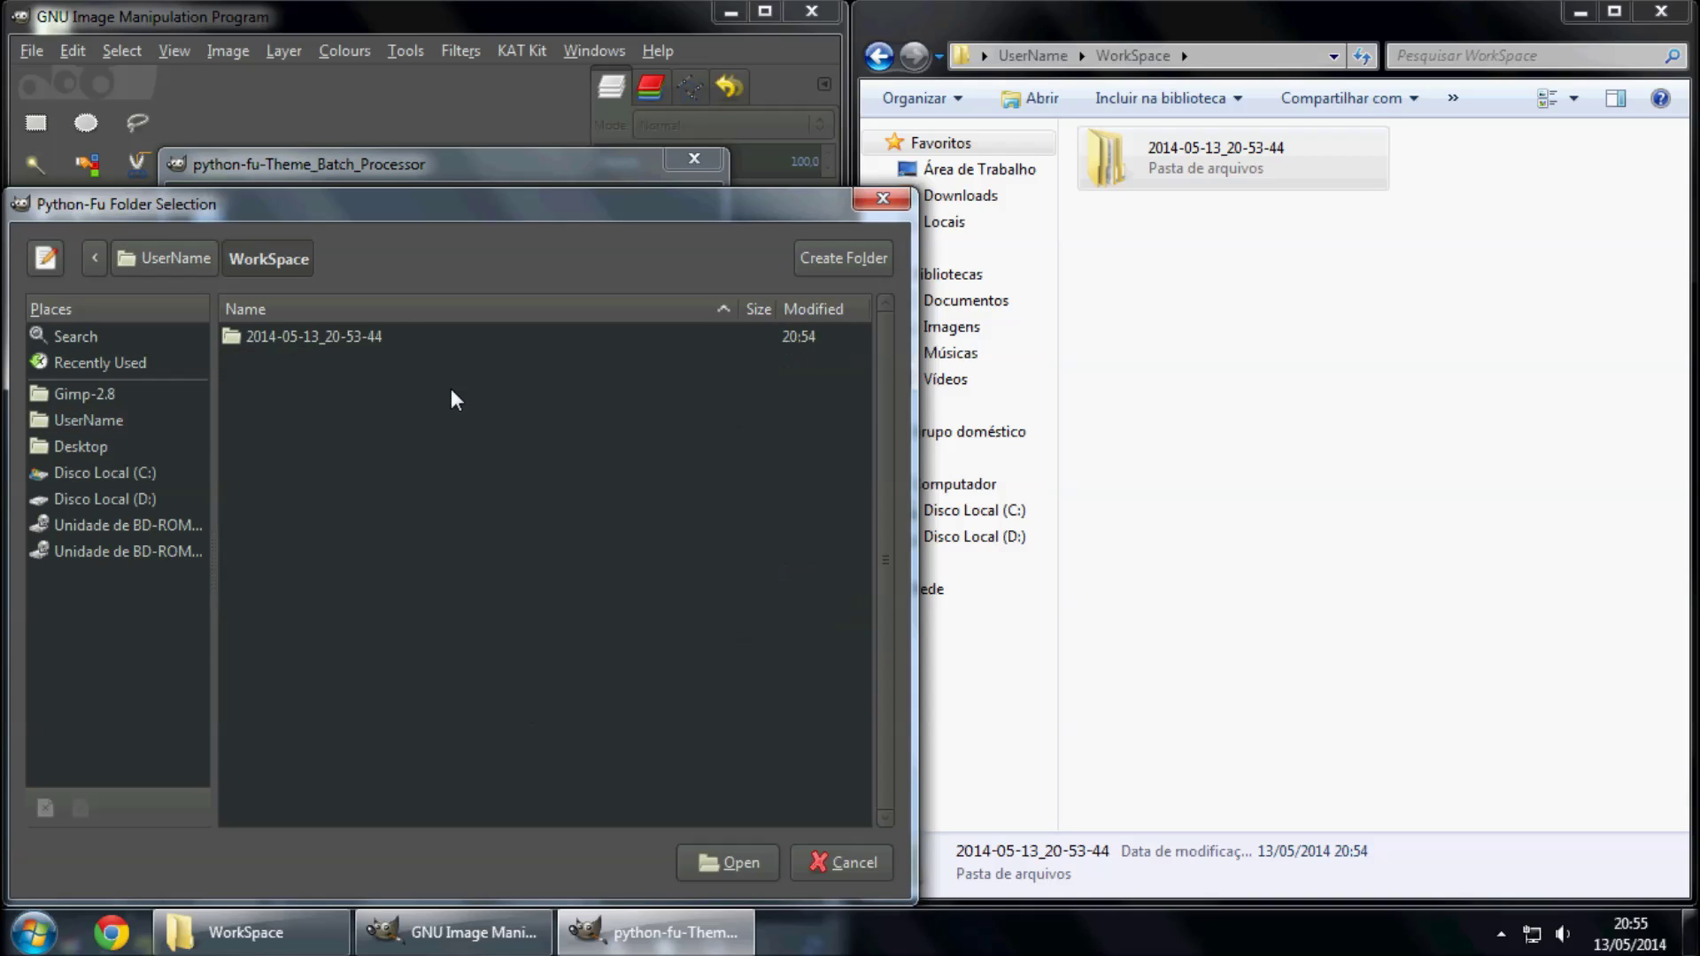
Set the dated 2014-05-13_20-53-44 folder as the input folder
{"action": "left_click", "coordinate": [406, 336]}
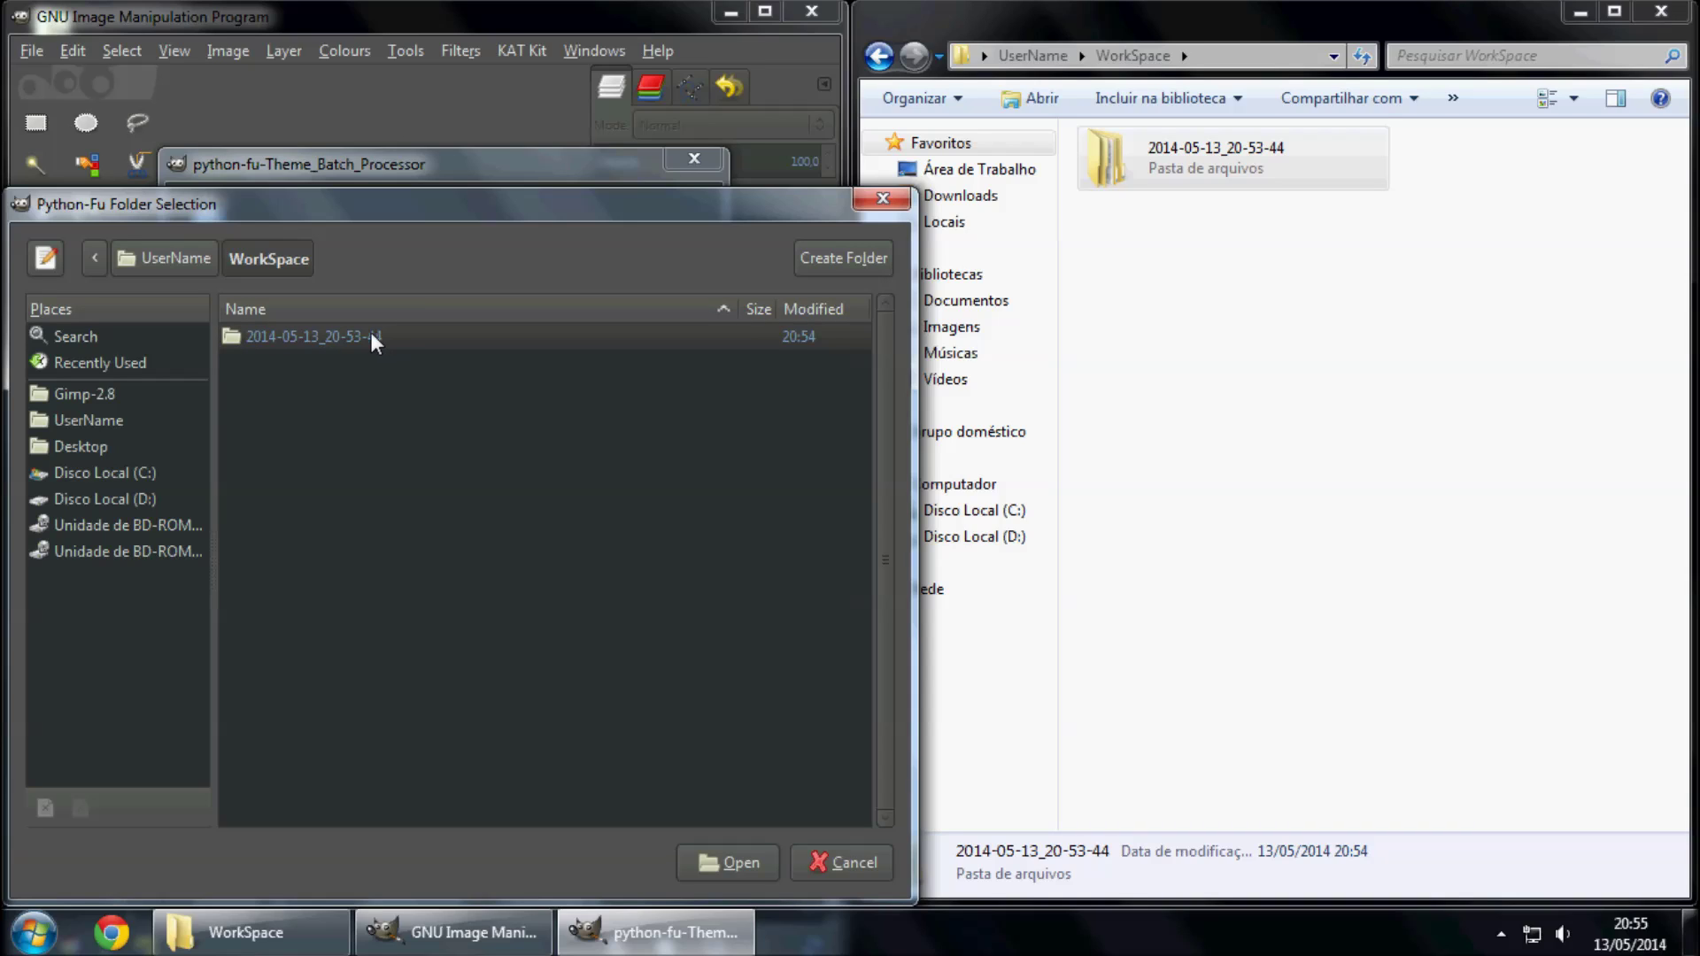
{"action": "double_click", "coordinate": [371, 333]}
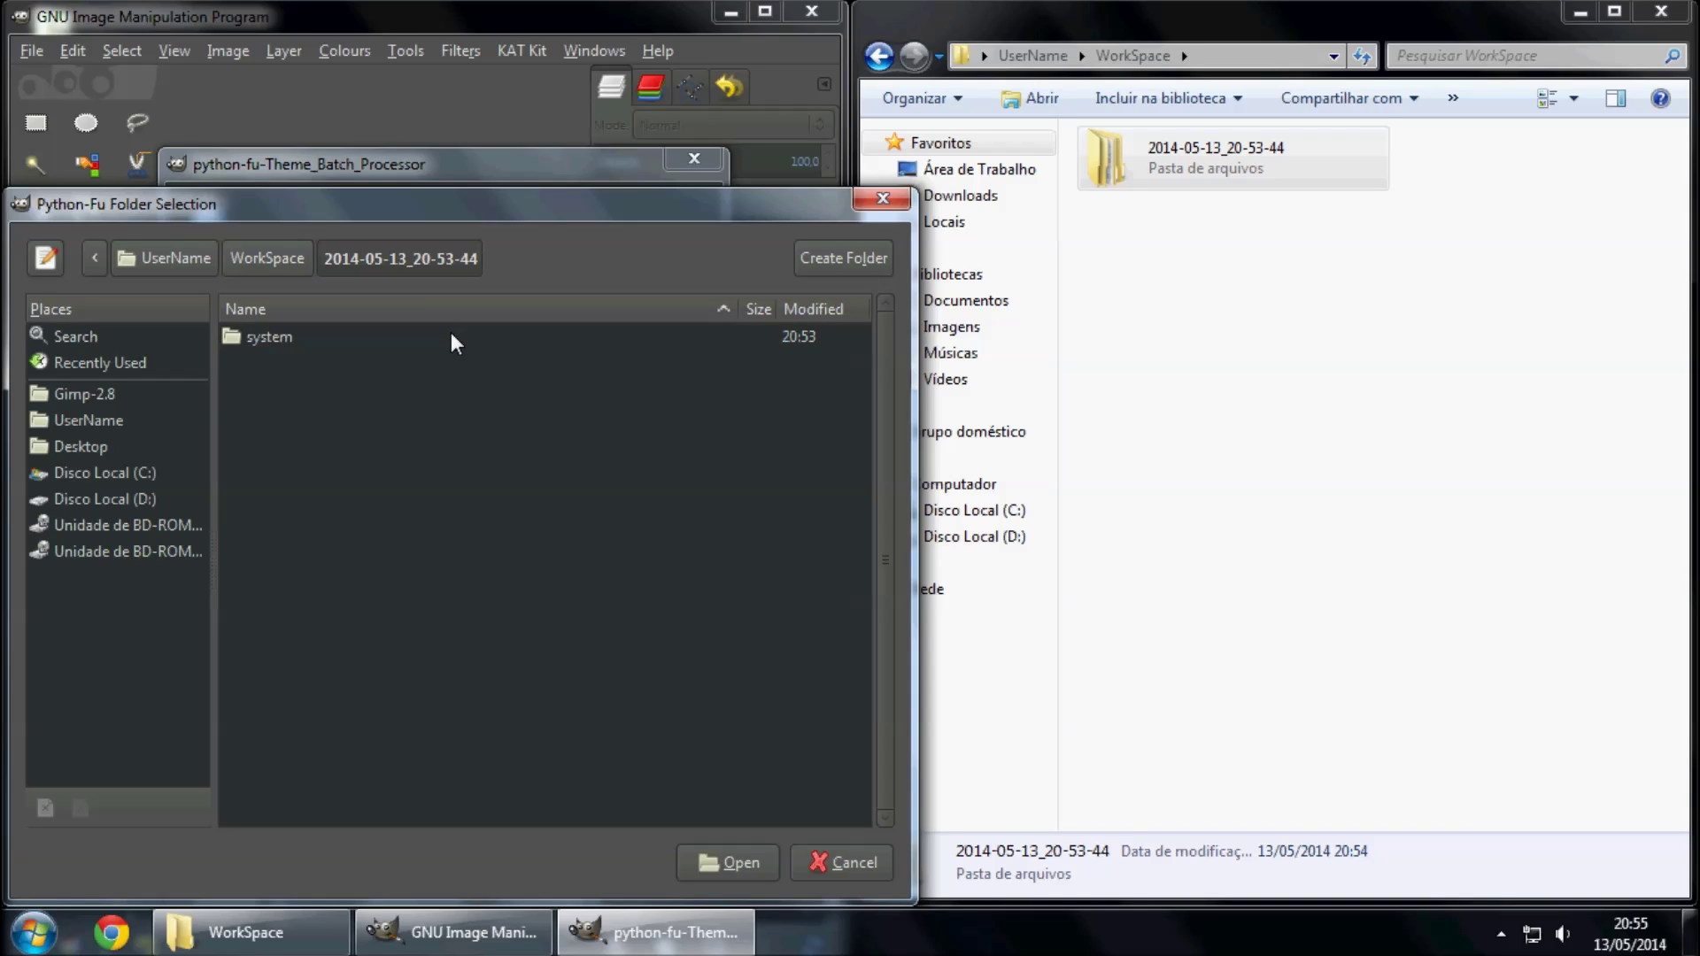
{"action": "left_click", "coordinate": [724, 862]}
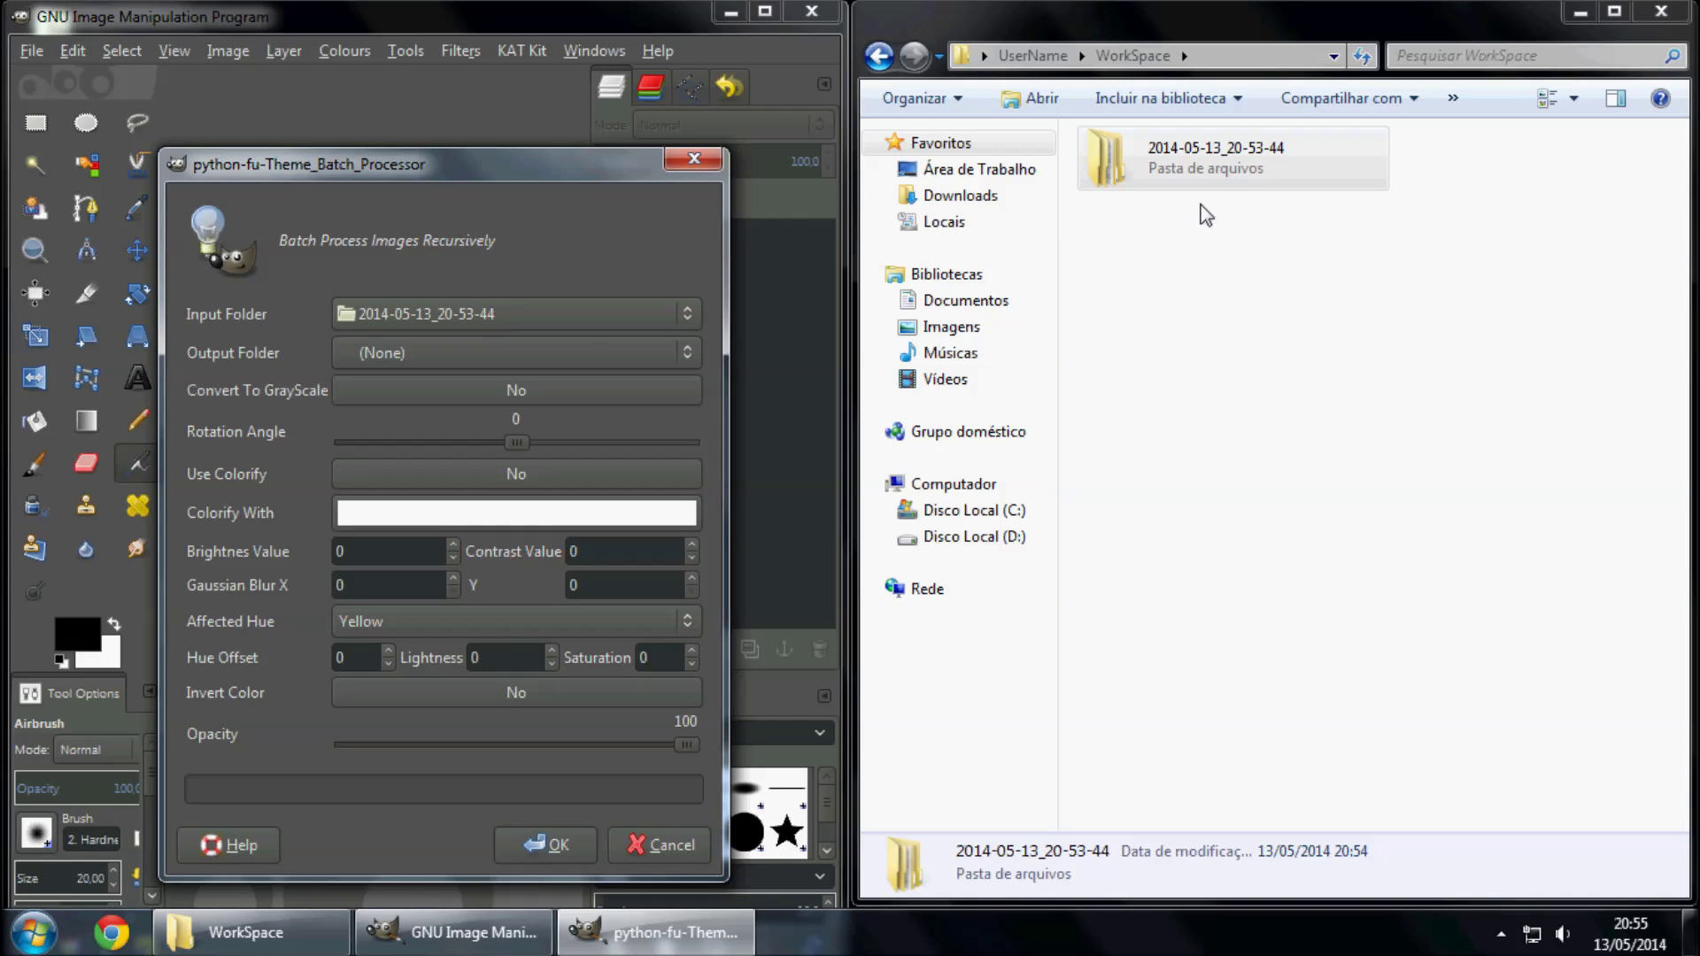
{"action": "left_click", "coordinate": [1283, 153]}
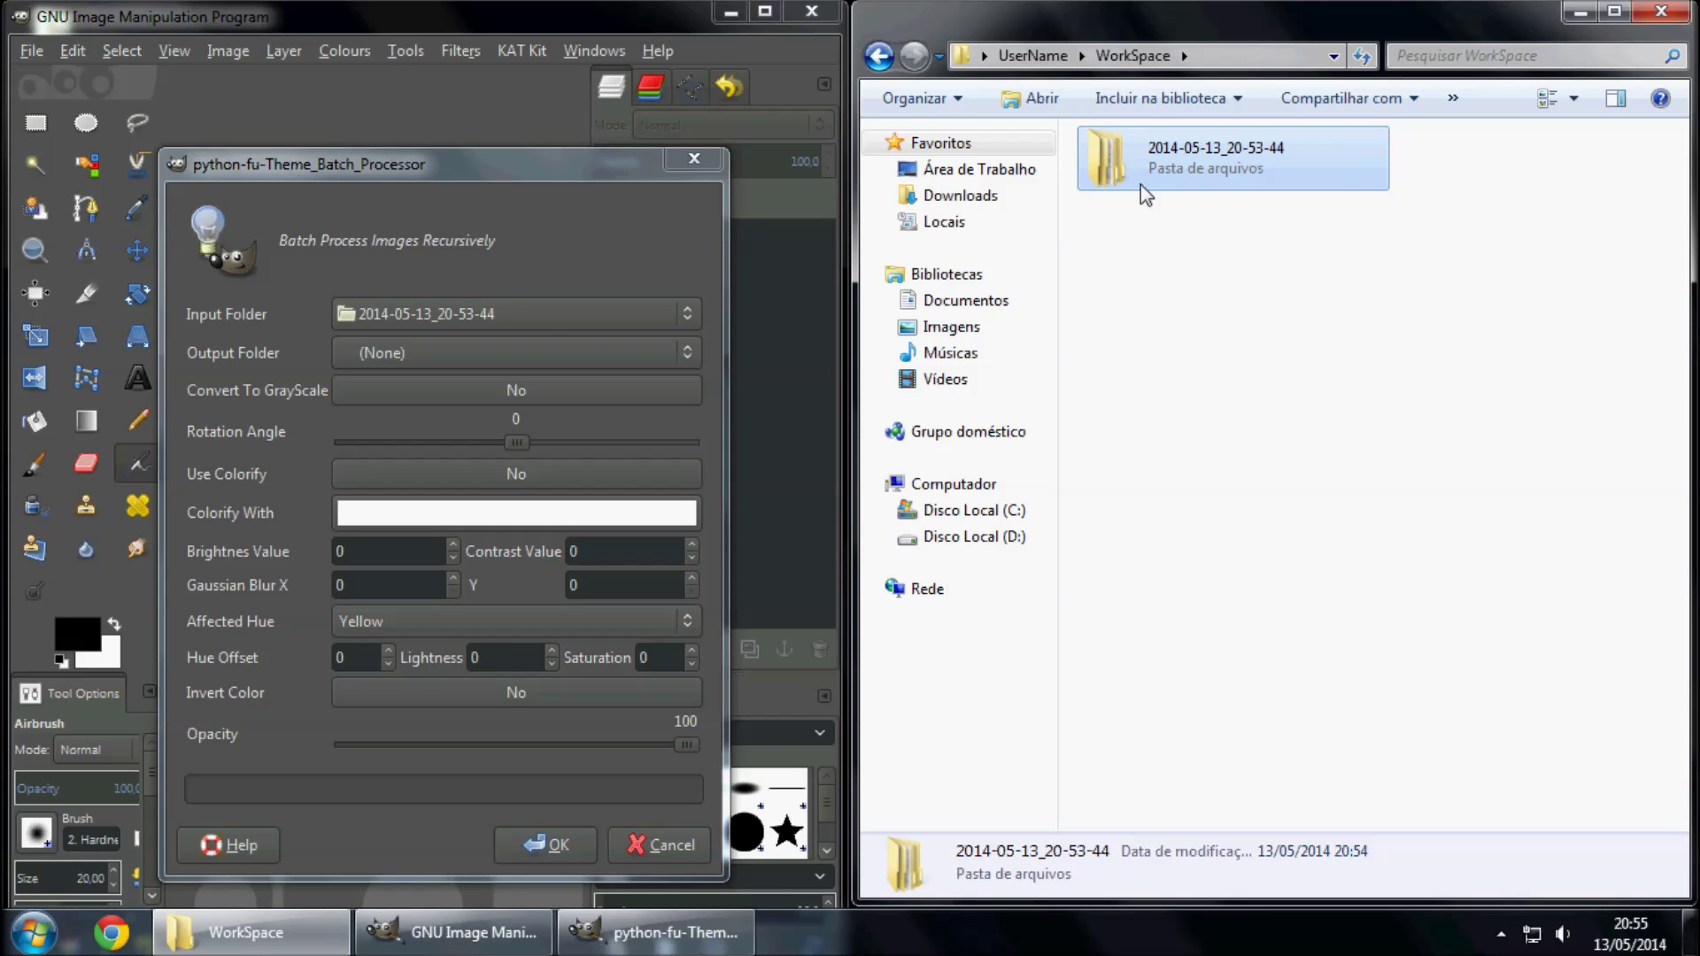
{"action": "left_click", "coordinate": [429, 313]}
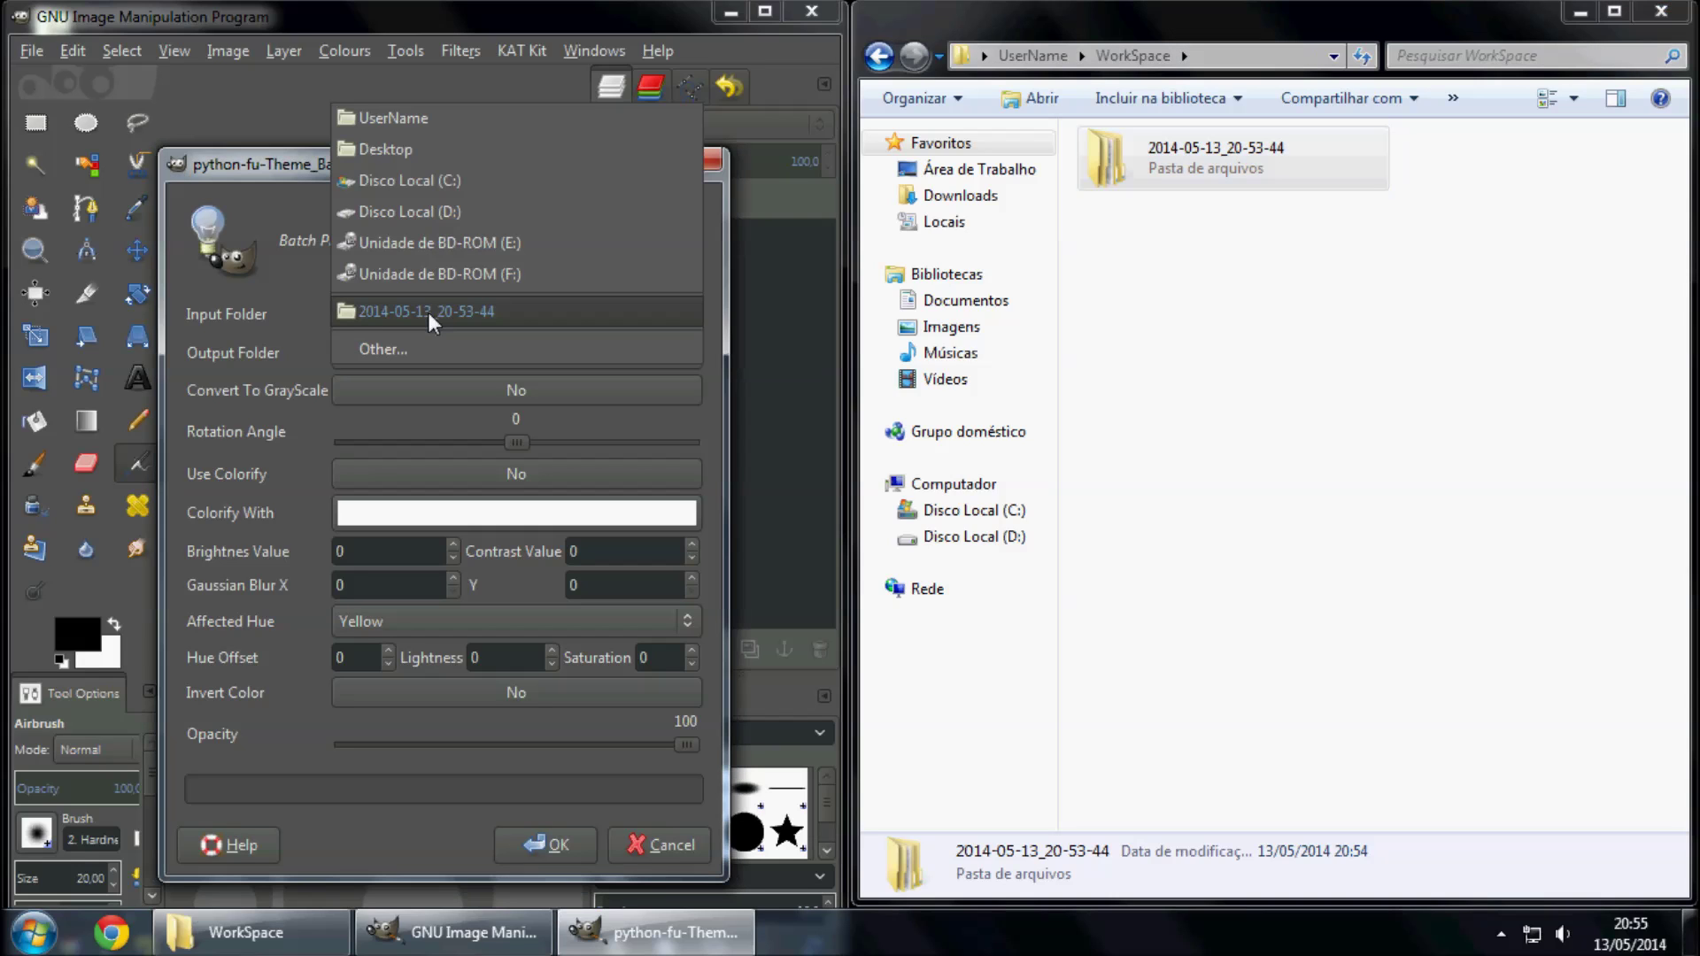
{"action": "left_click", "coordinate": [428, 313]}
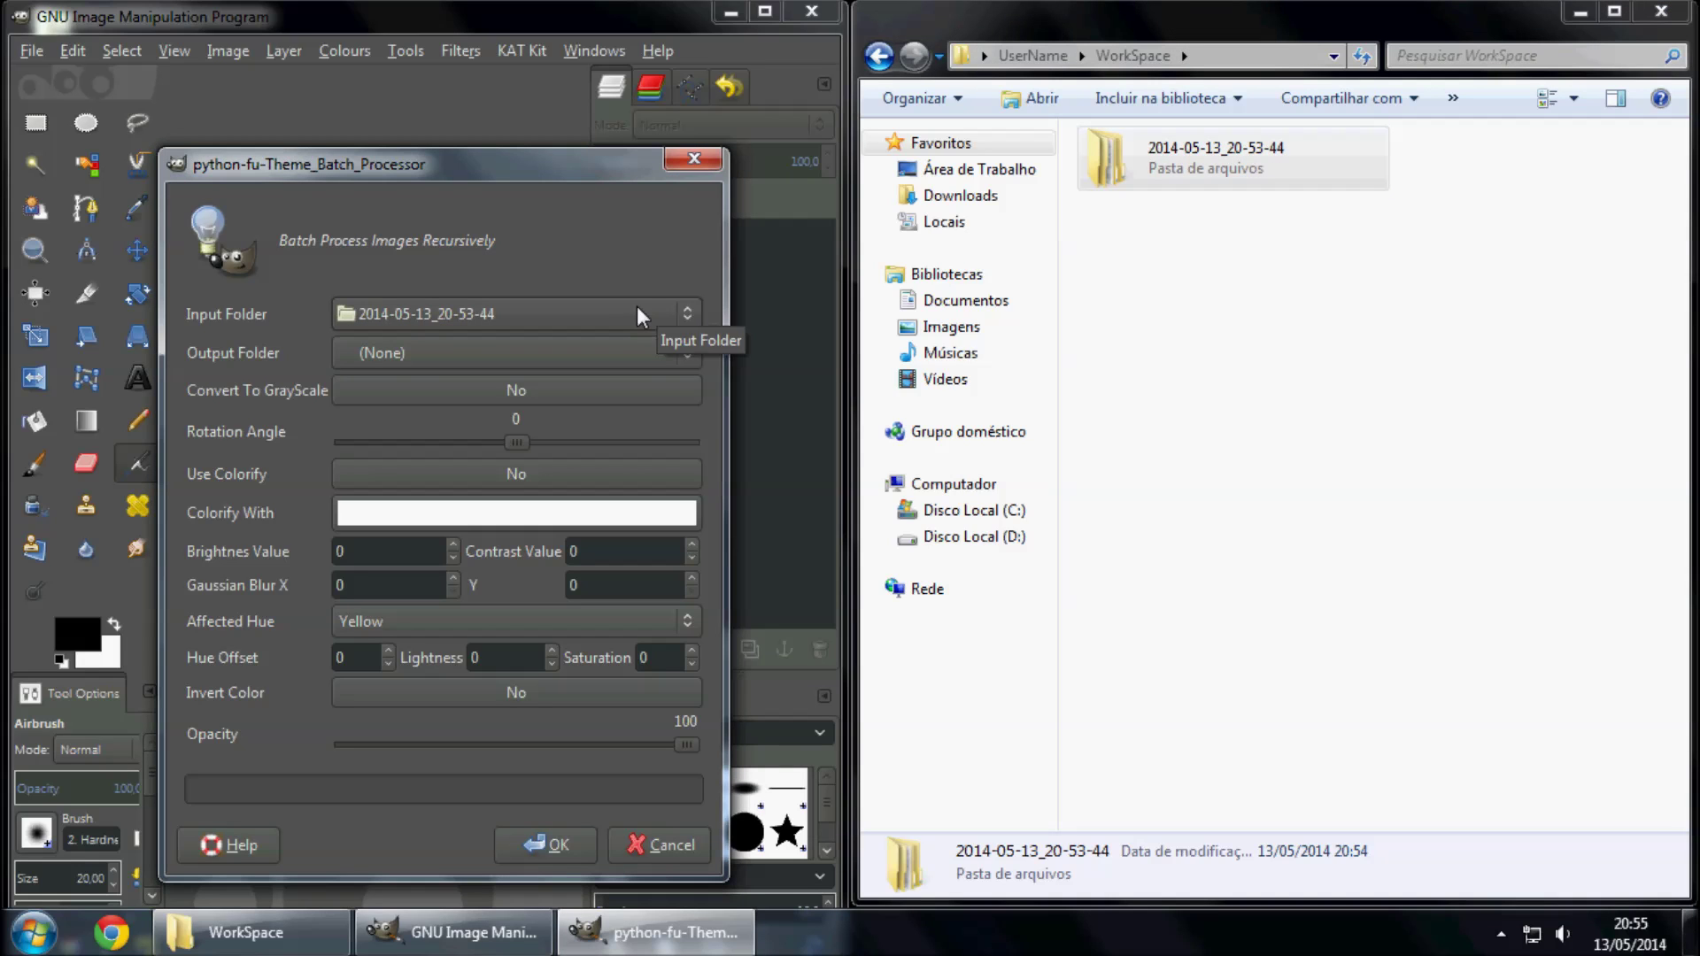
Set the output folder to UserName > WorkSpace and turn on grayscale conversion
{"action": "left_click", "coordinate": [691, 353]}
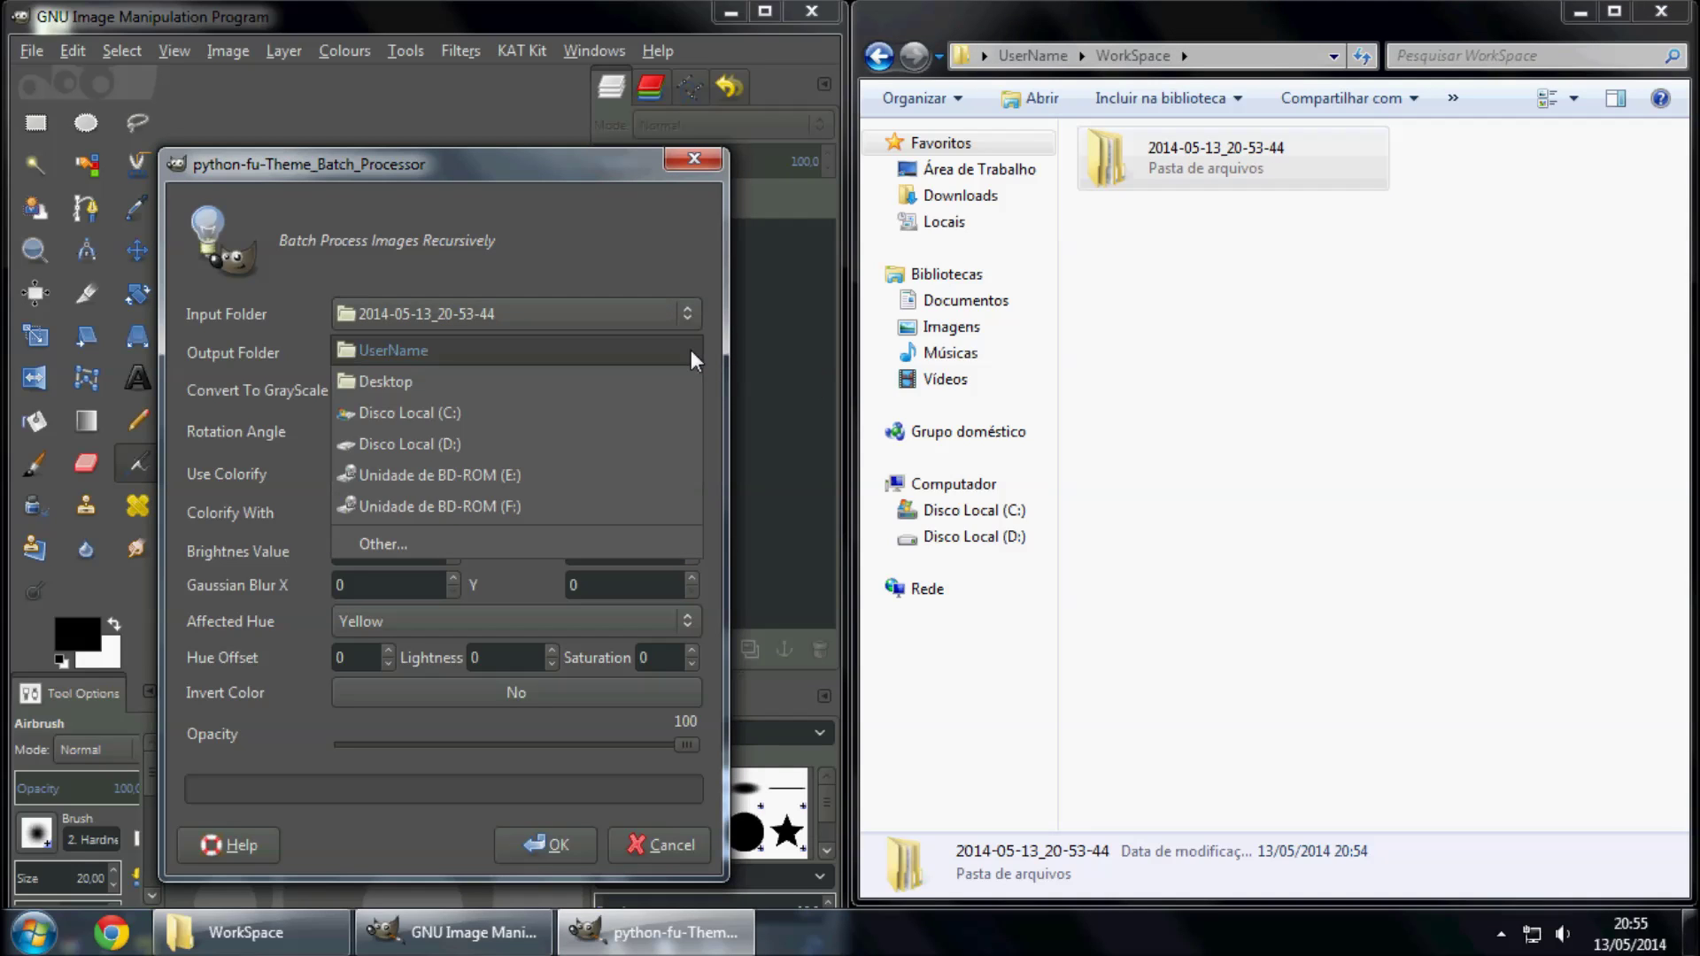
{"action": "left_click", "coordinate": [527, 541]}
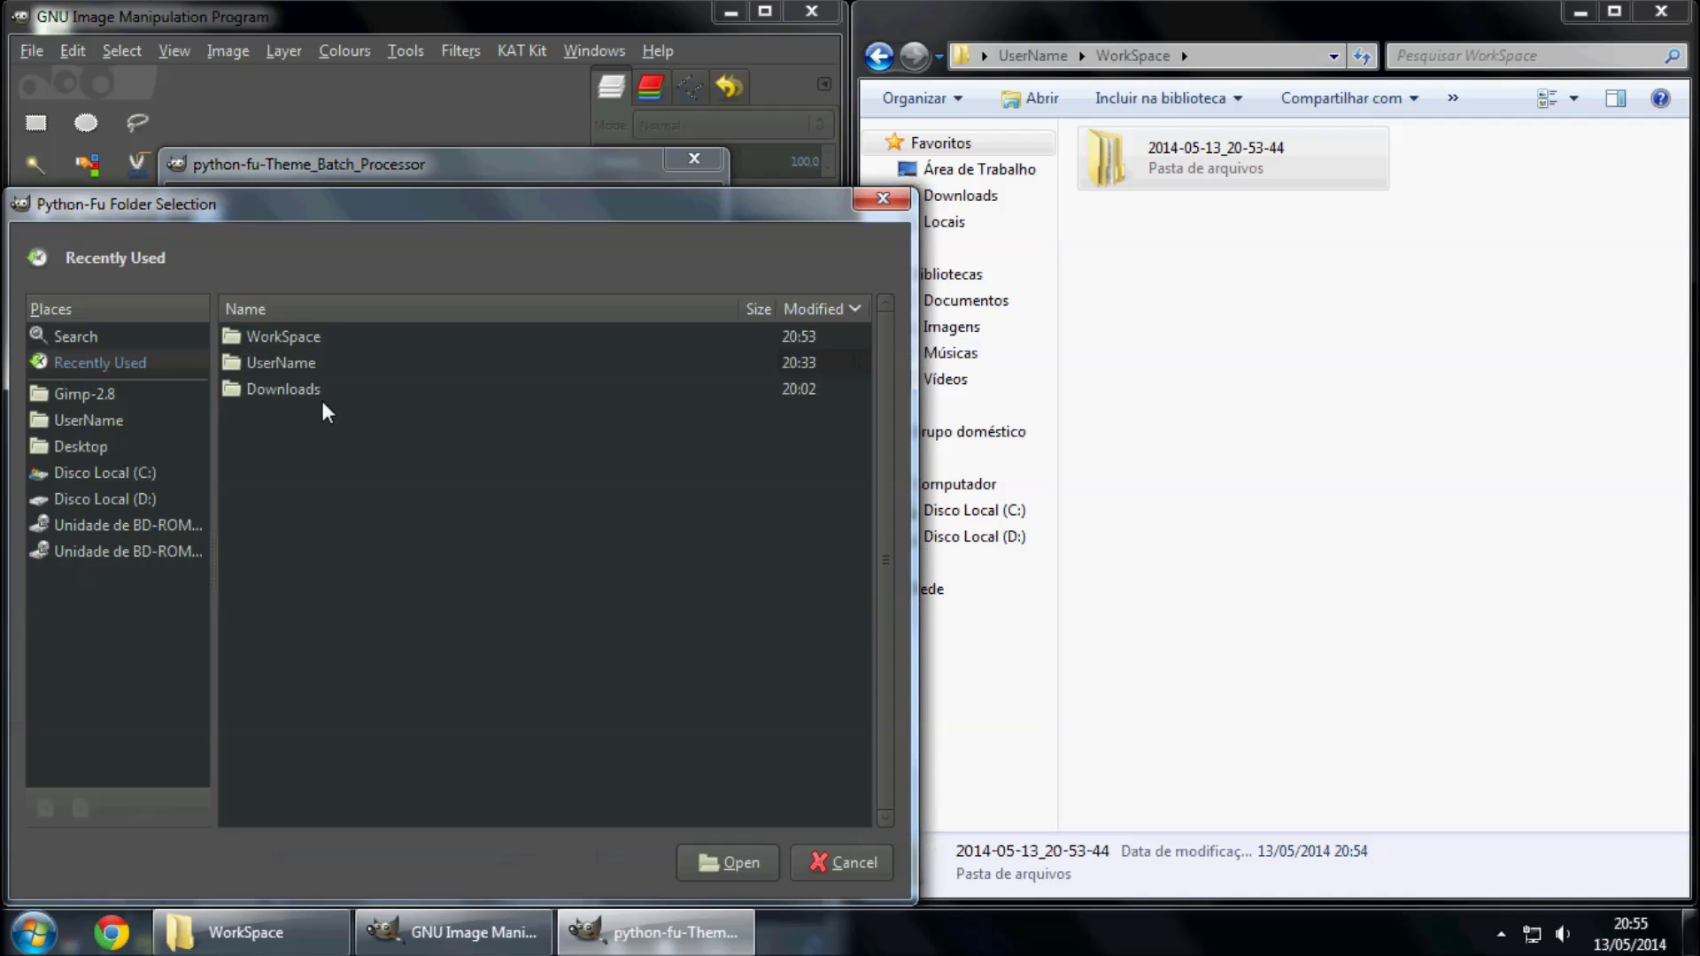
{"action": "double_click", "coordinate": [267, 363]}
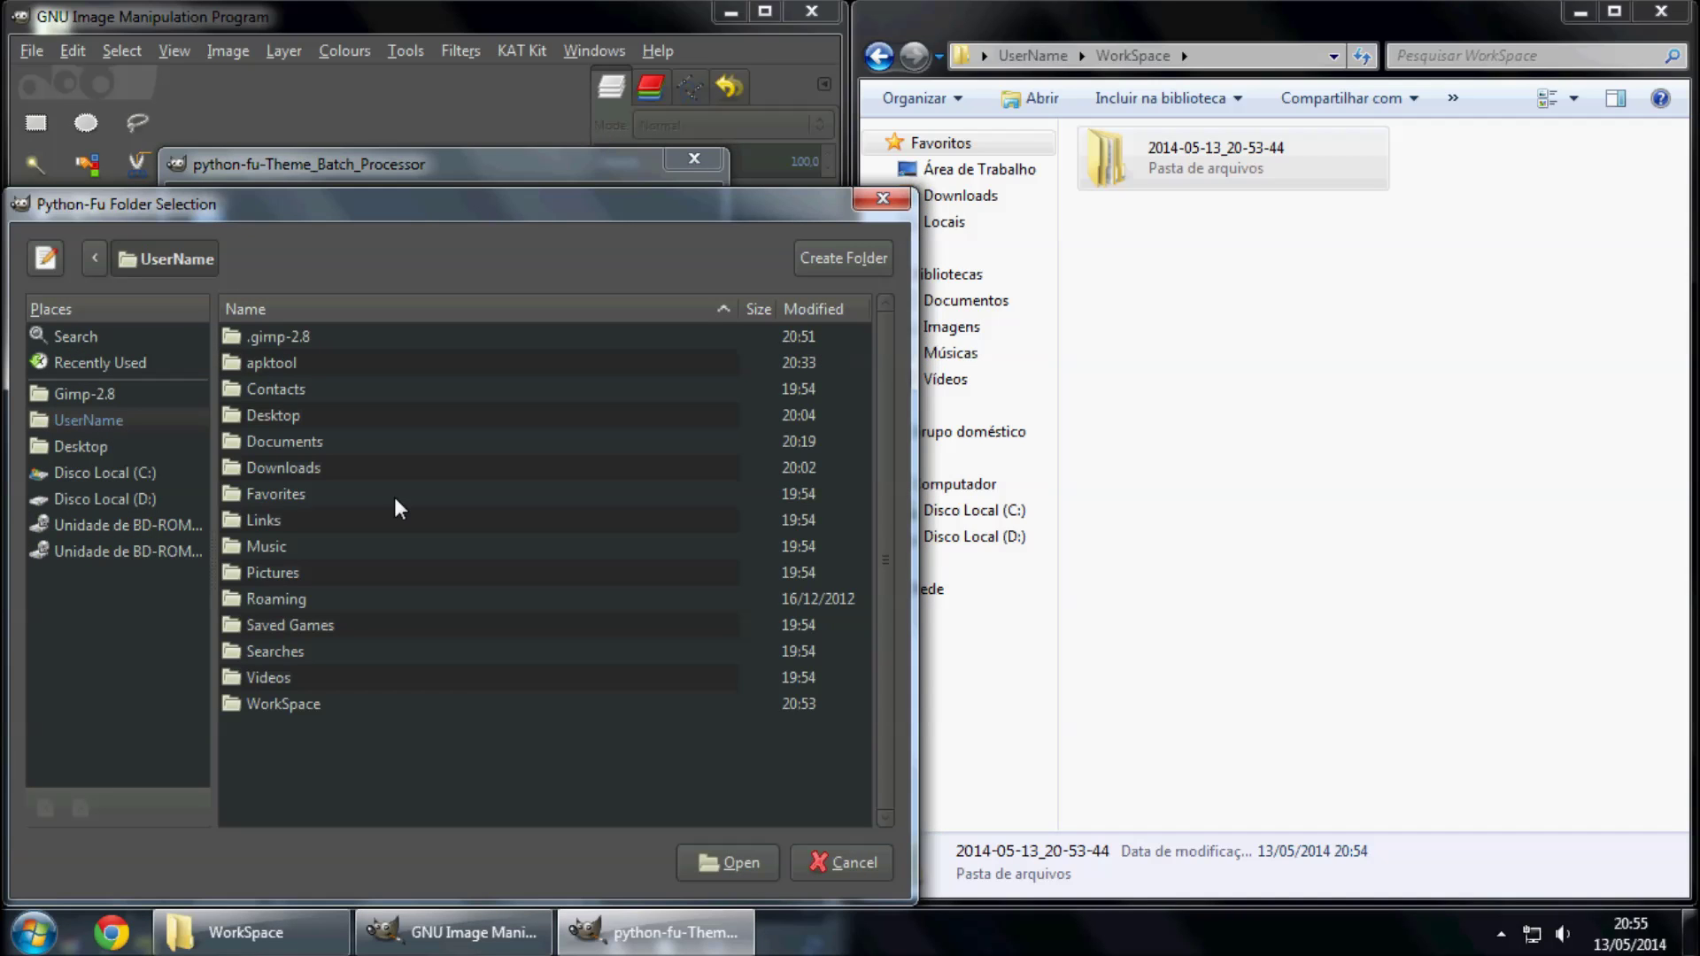
{"action": "double_click", "coordinate": [357, 701]}
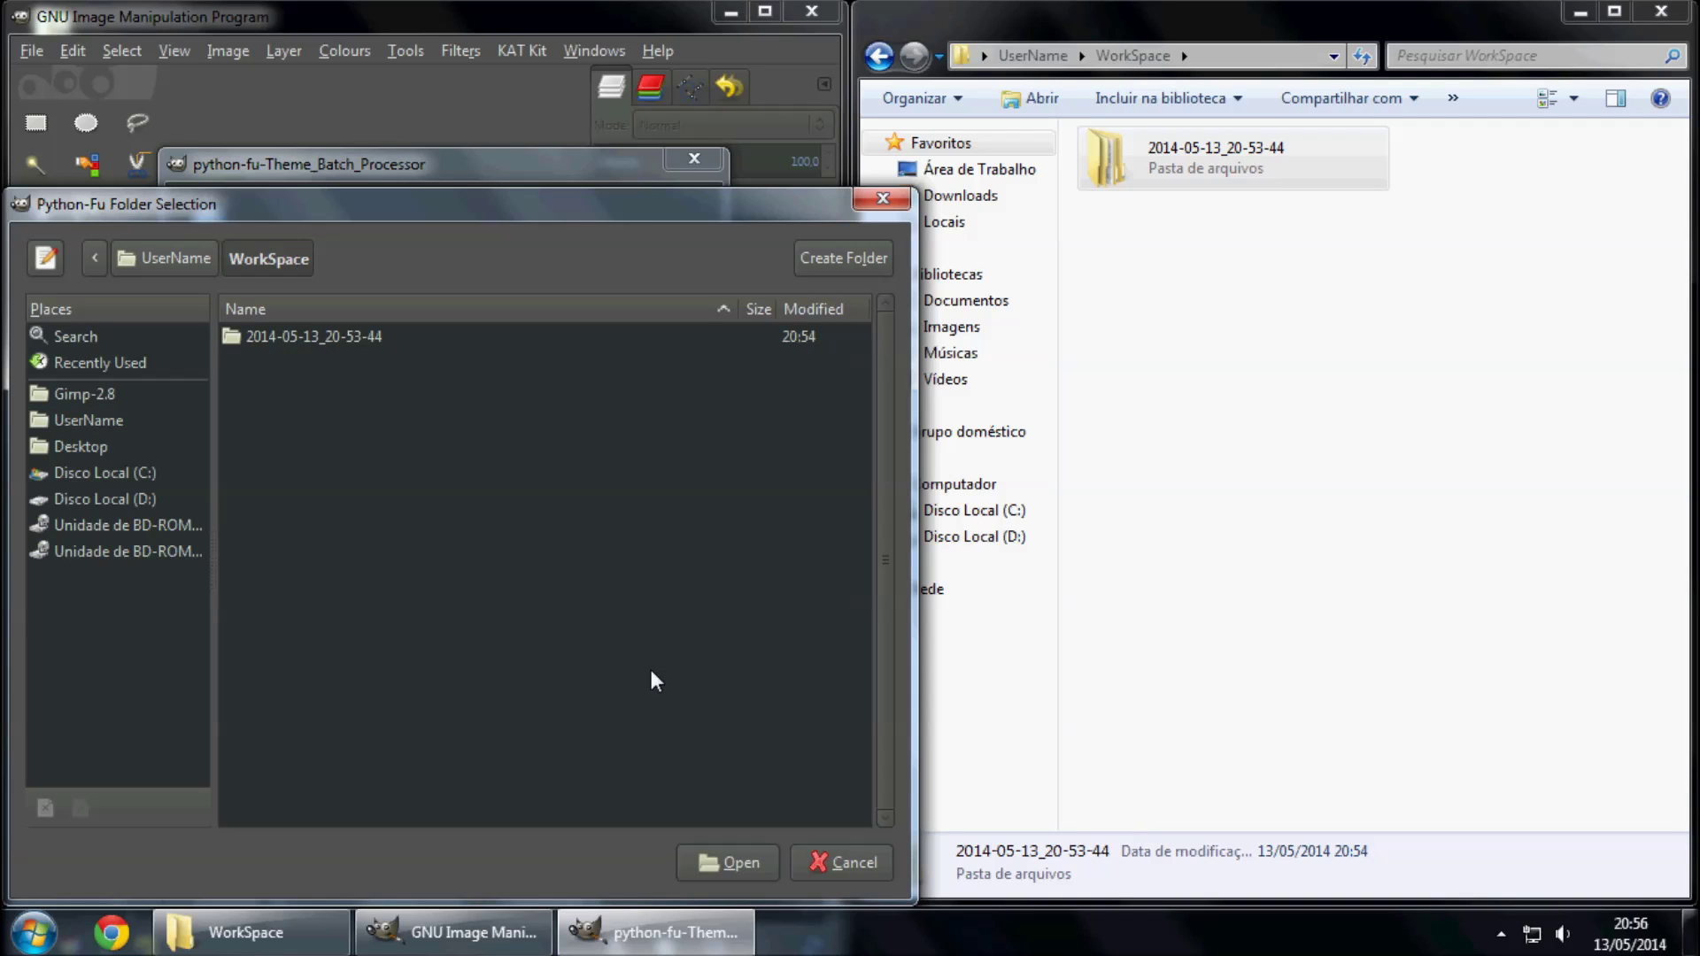
{"action": "left_click", "coordinate": [737, 864]}
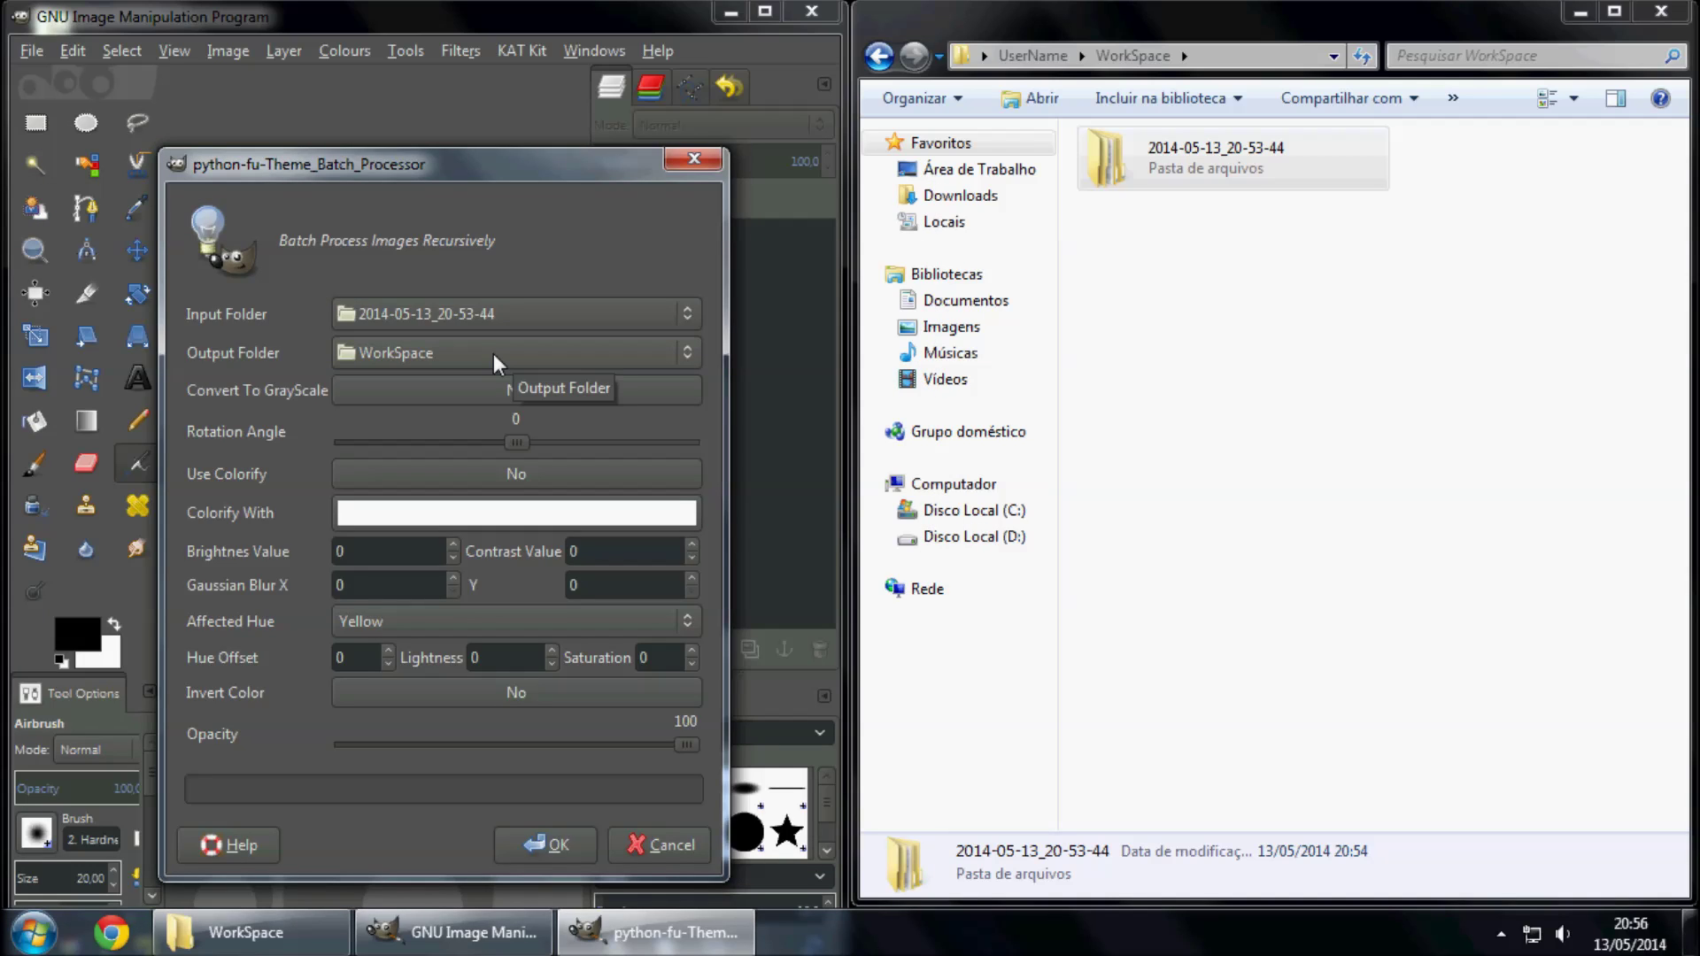
{"action": "left_click", "coordinate": [634, 395]}
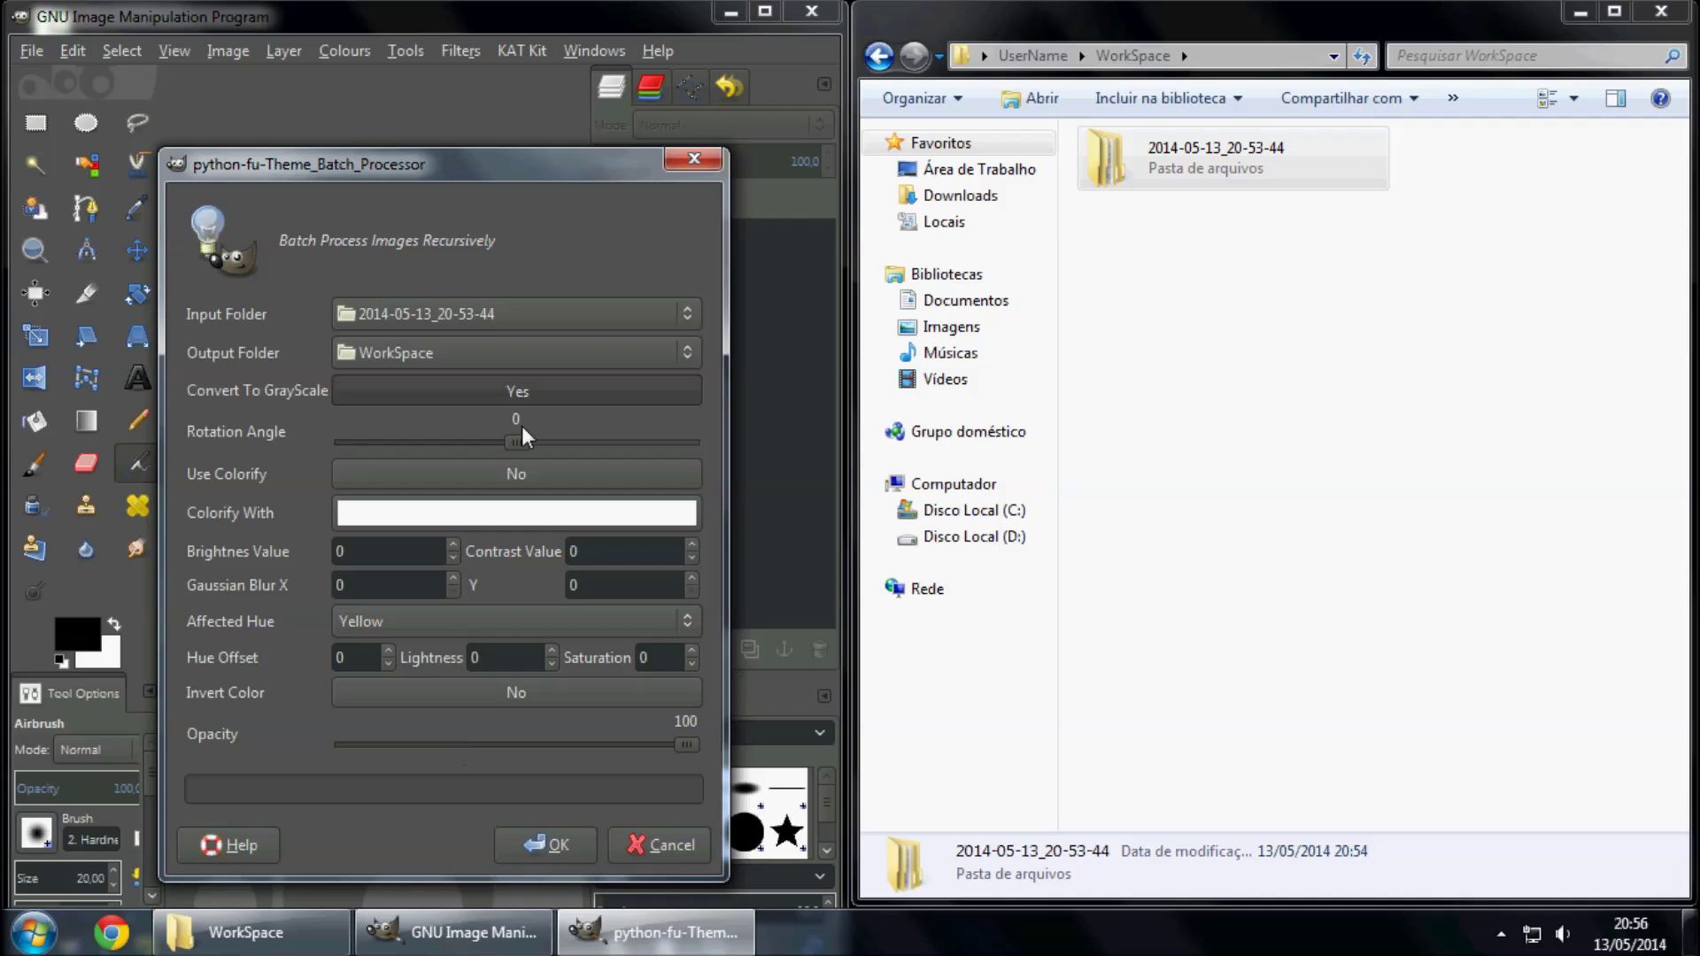
Run the grayscale batch and select the new 2014-05-13_20-56-16 output folder
{"action": "left_click", "coordinate": [546, 846]}
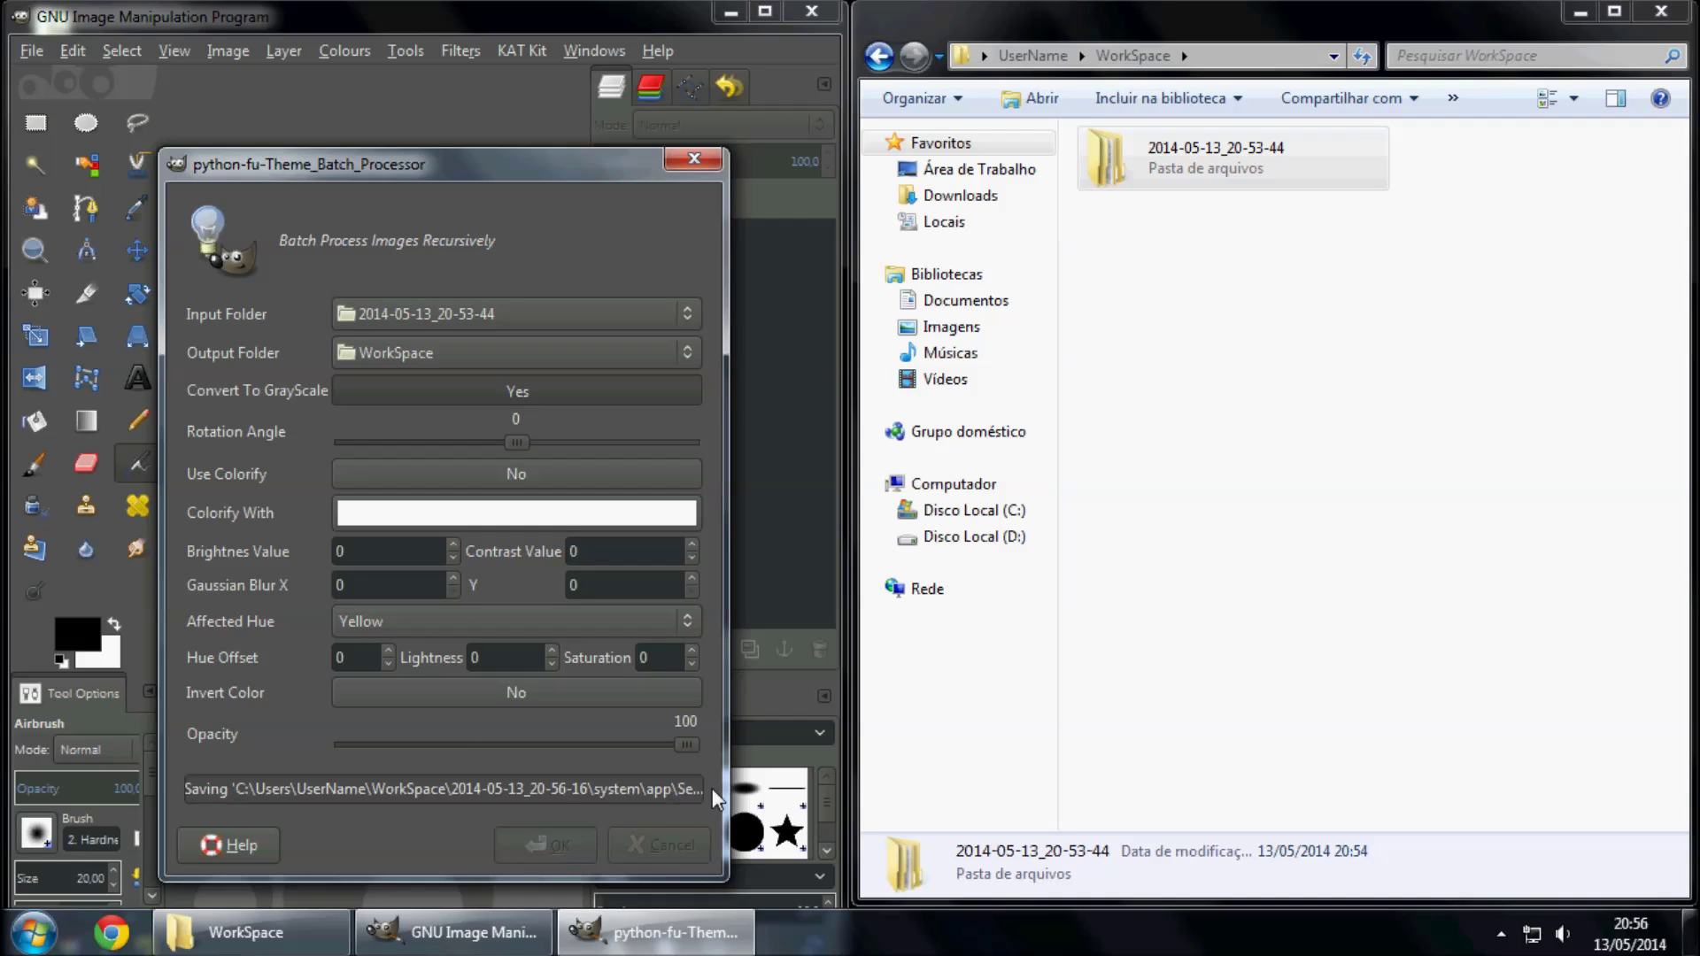
{"action": "left_click", "coordinate": [1240, 244]}
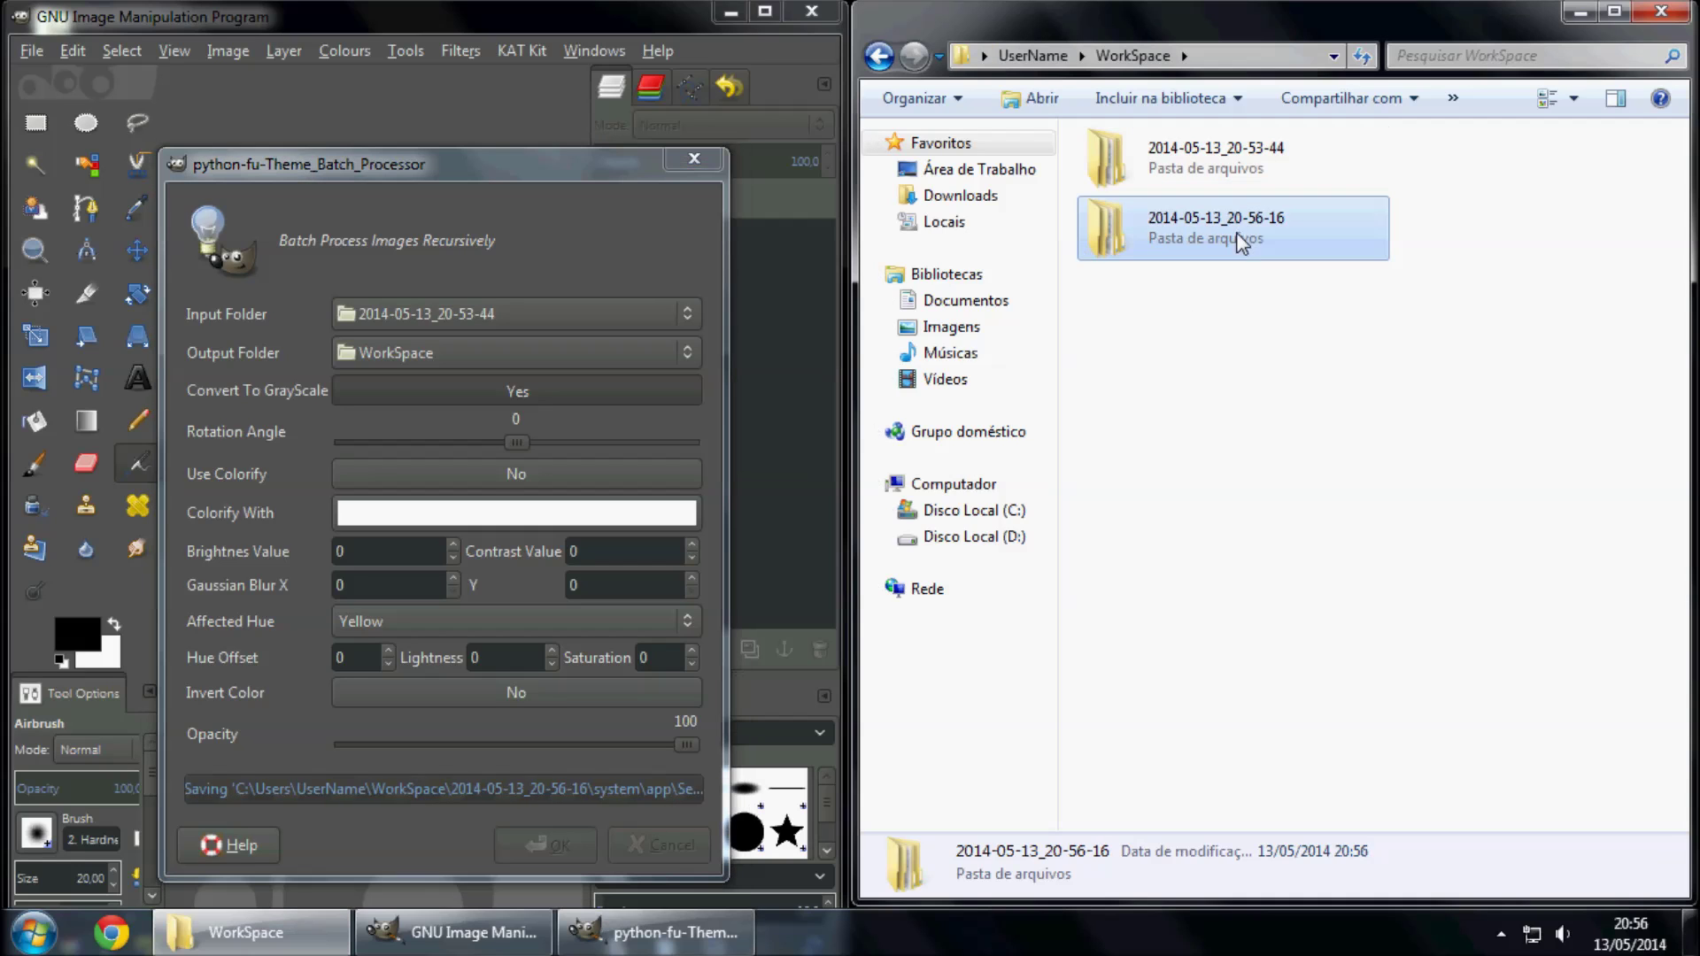
Open 2014-05-13_20-56-16 > system > app > SecCalendar_SPen.apk > res
{"action": "double_click", "coordinate": [1325, 229]}
{"action": "double_click", "coordinate": [1241, 174]}
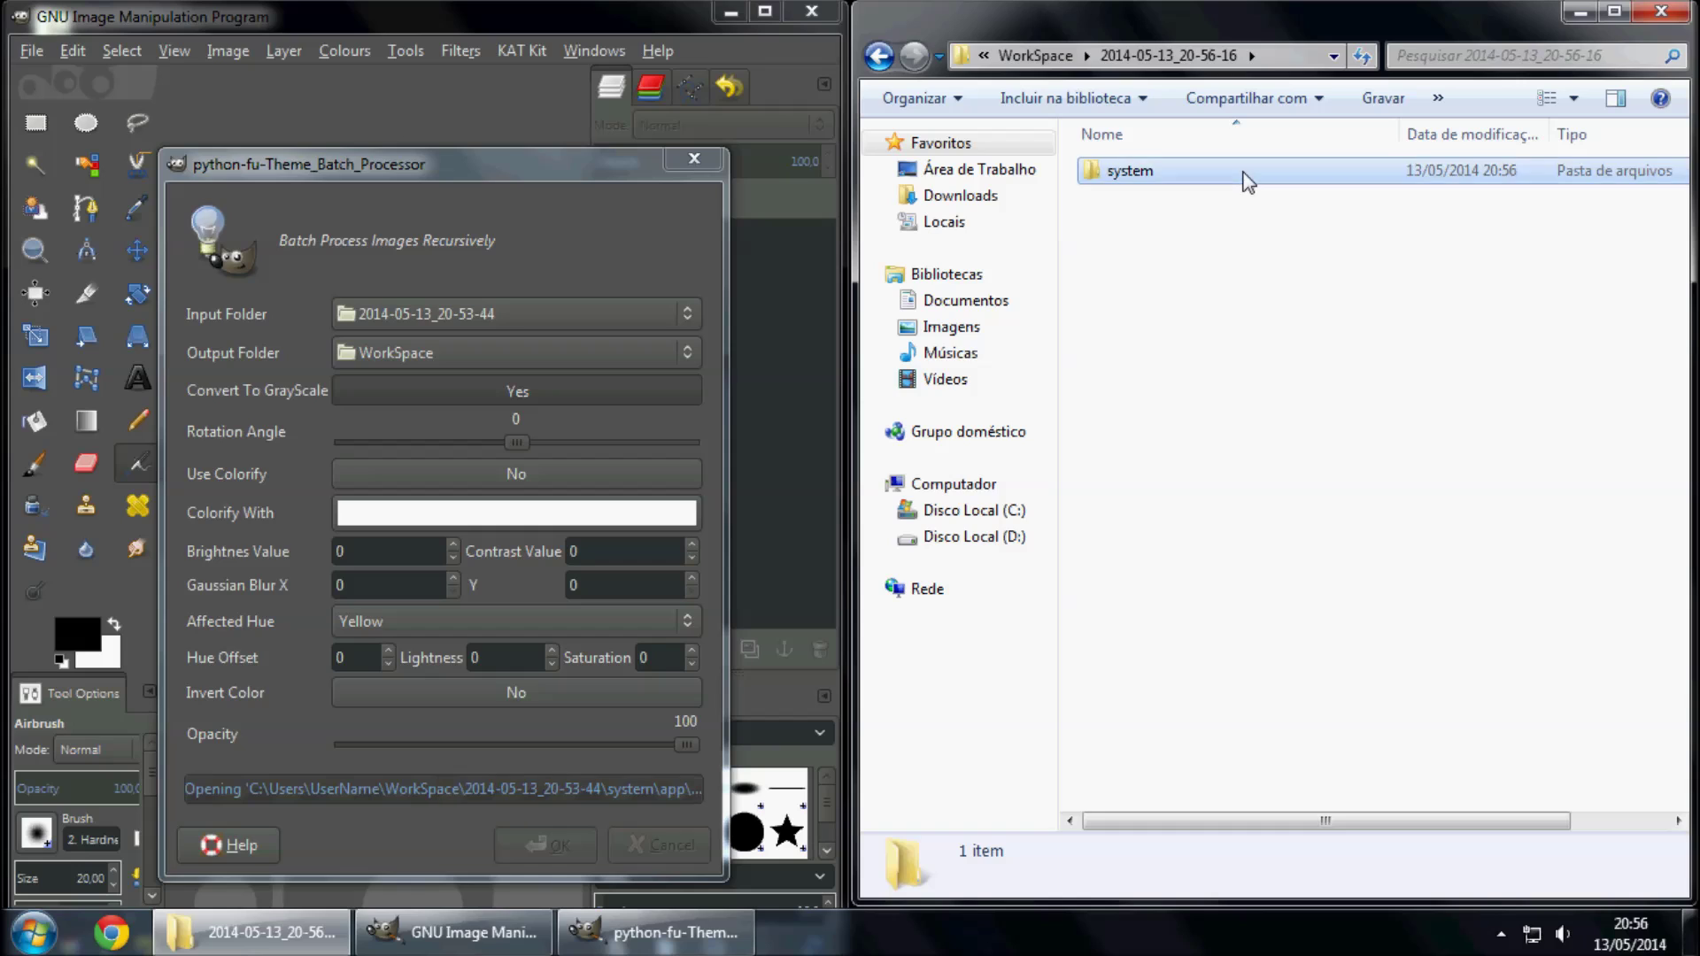
{"action": "double_click", "coordinate": [1247, 178]}
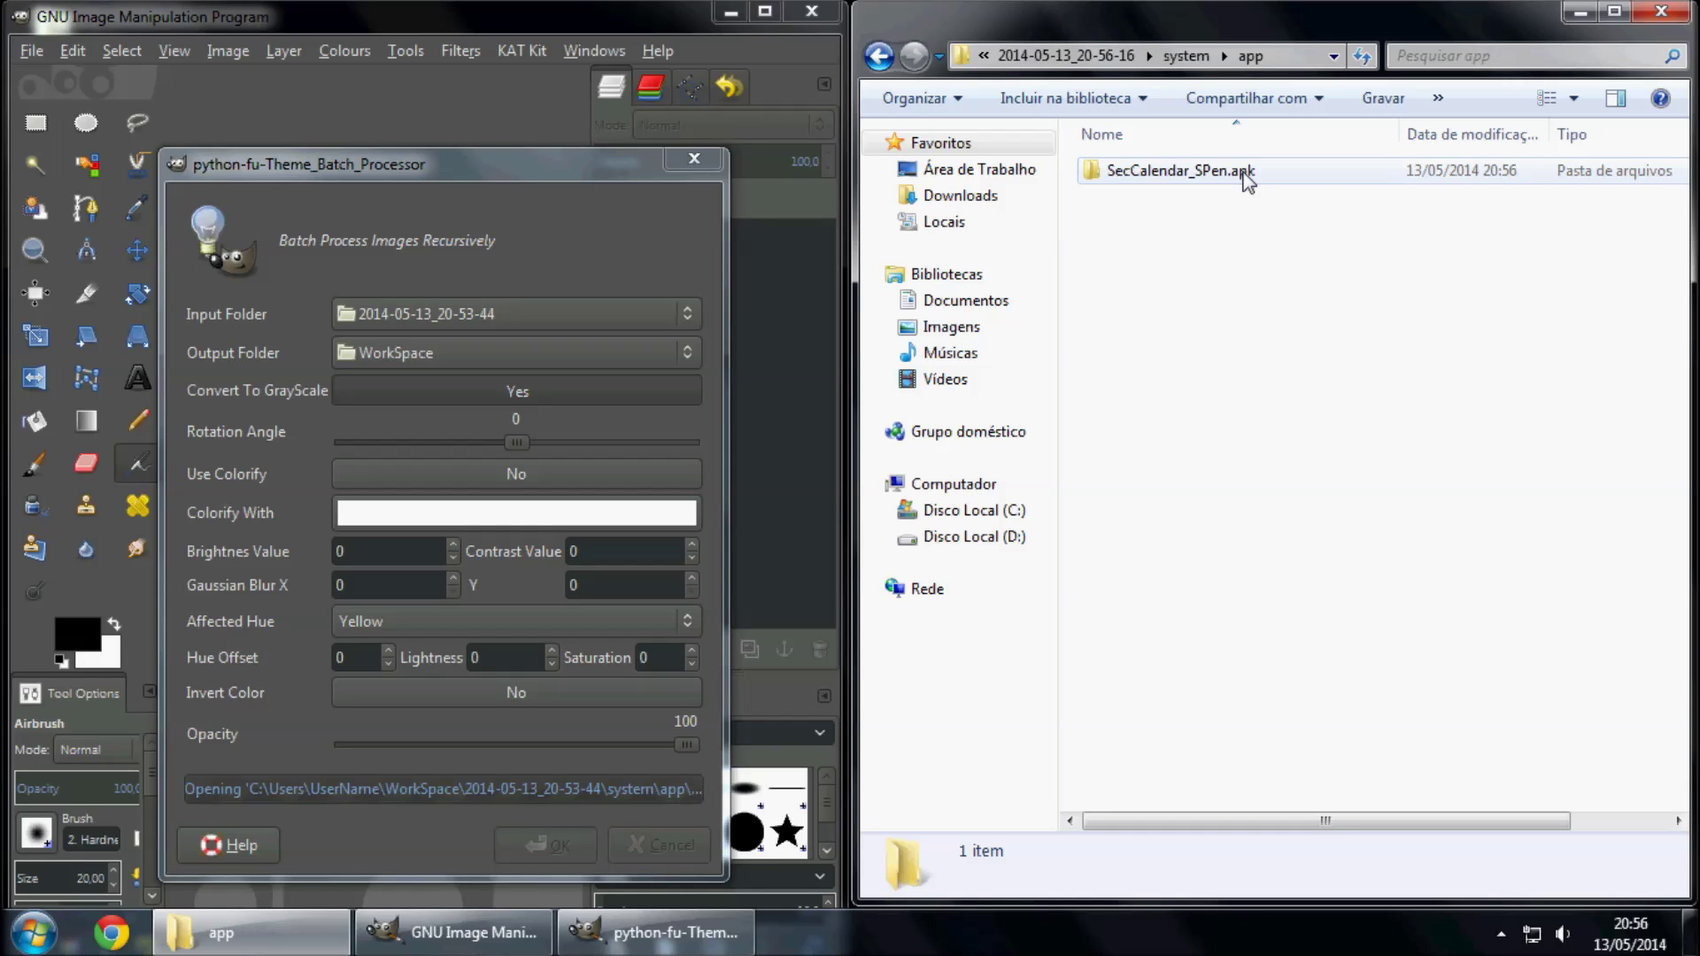
{"action": "double_click", "coordinate": [1312, 173]}
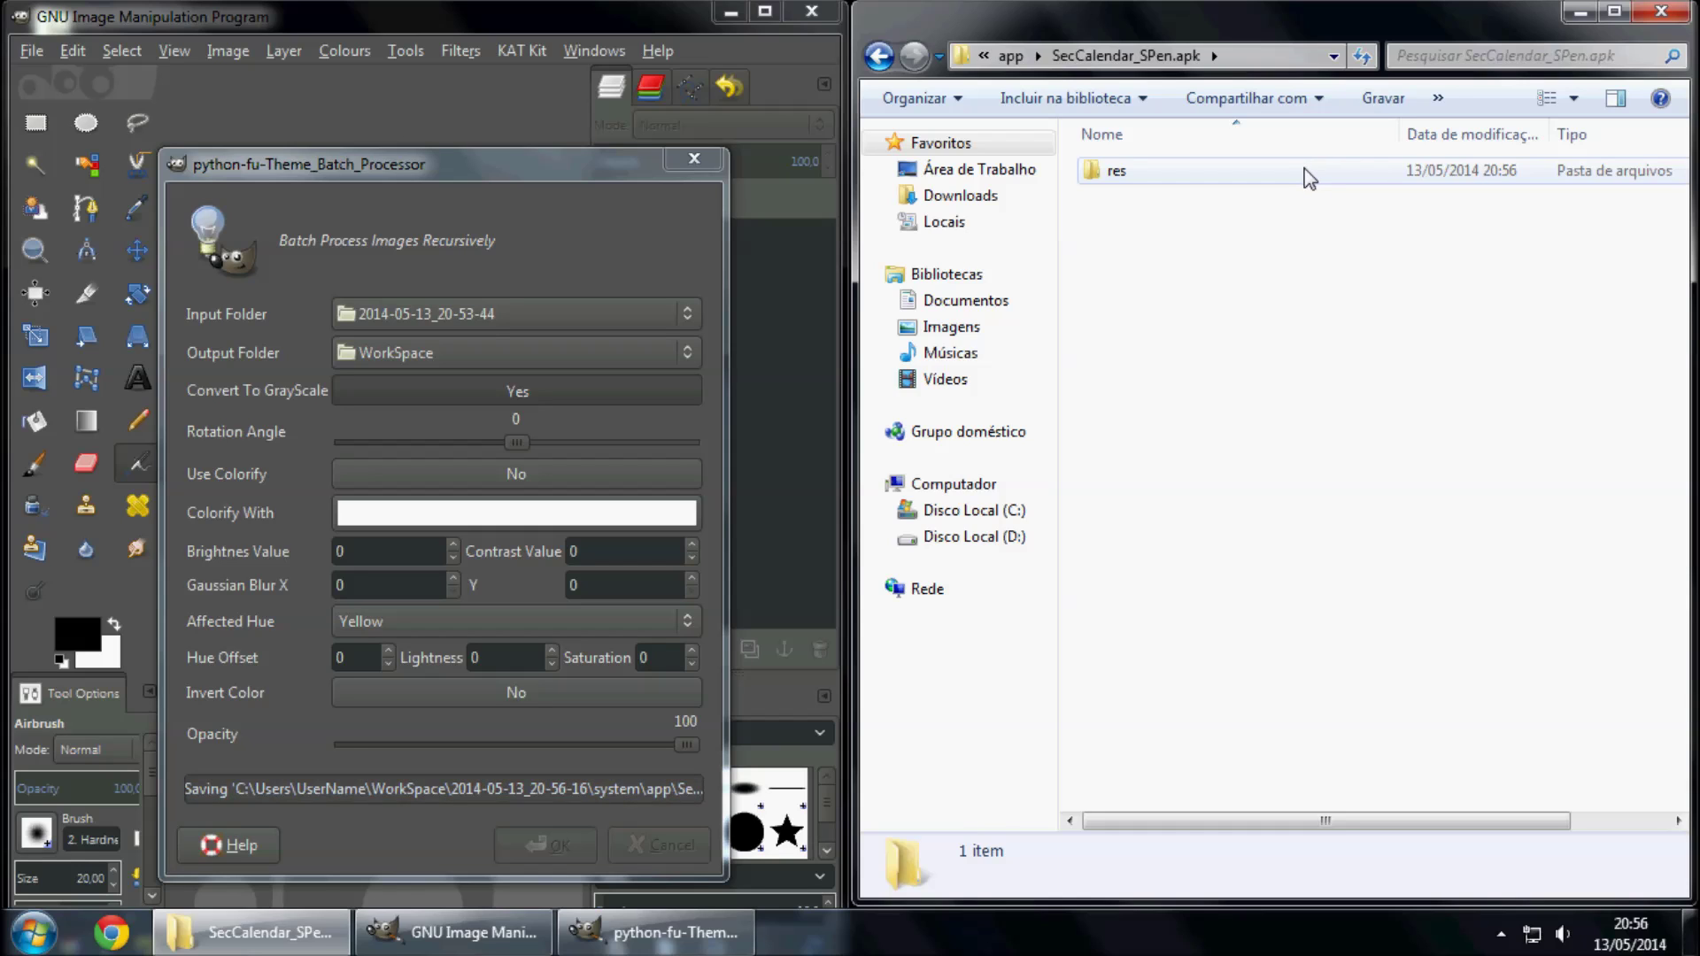
{"action": "double_click", "coordinate": [1306, 178]}
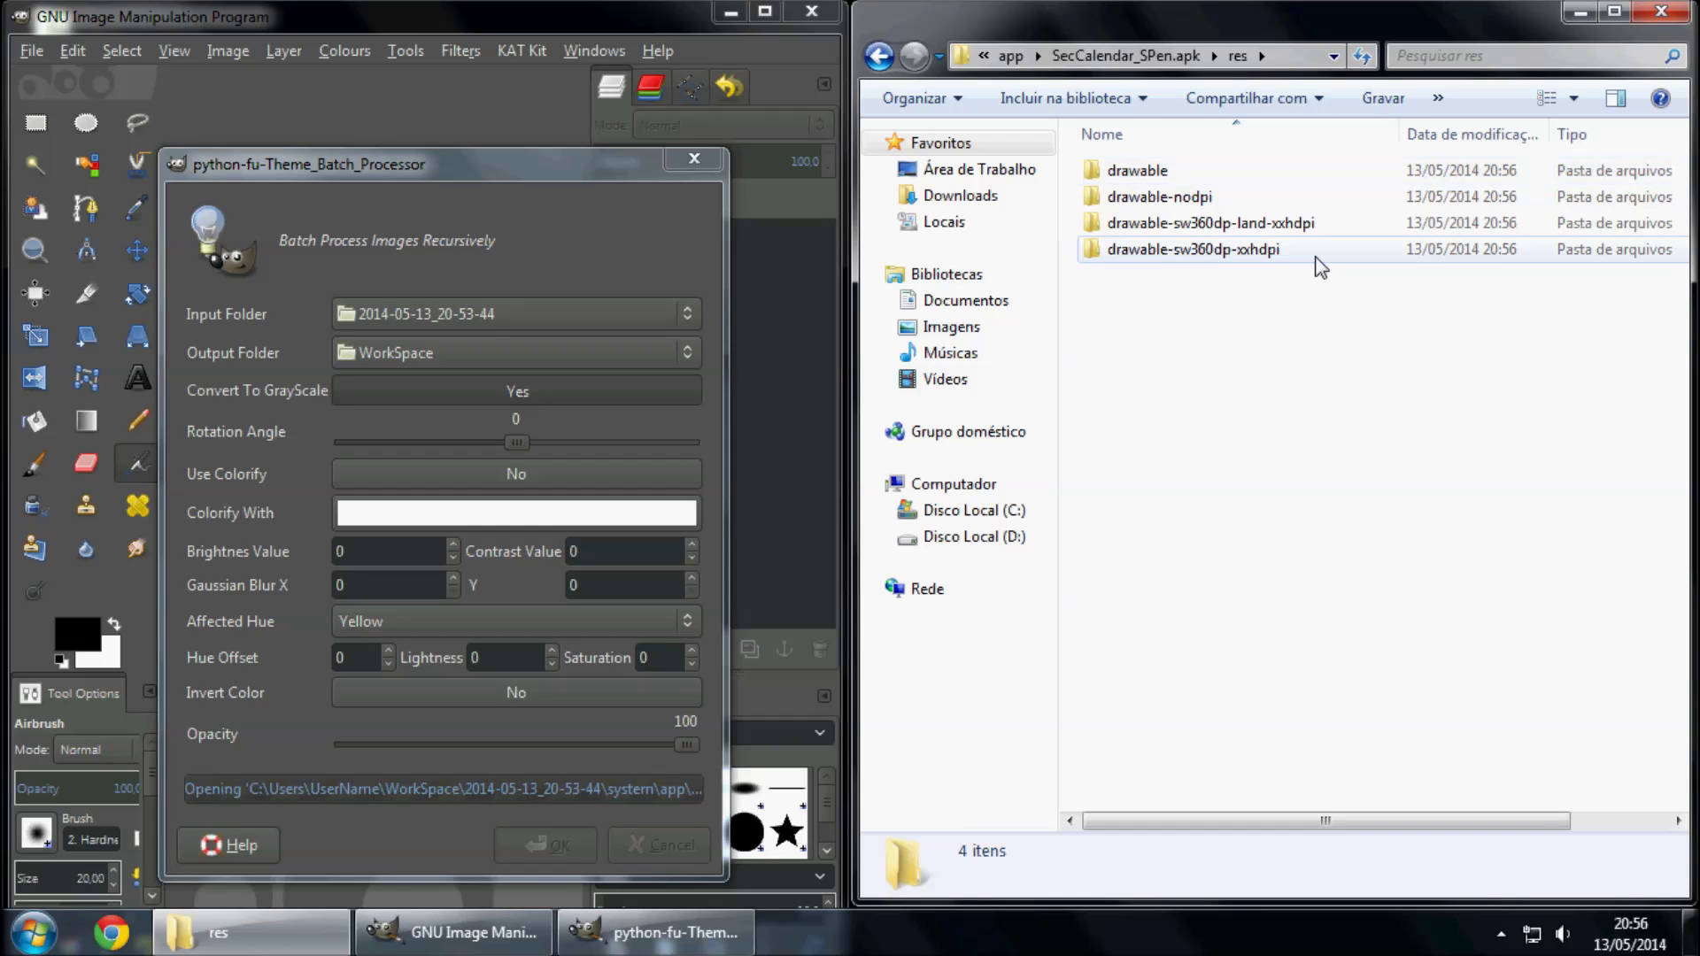
Open the drawable folder and bring up options for hover_more_event_bg.9
{"action": "left_click_drag", "start_coordinate": [1235, 348], "coordinate": [1138, 168]}
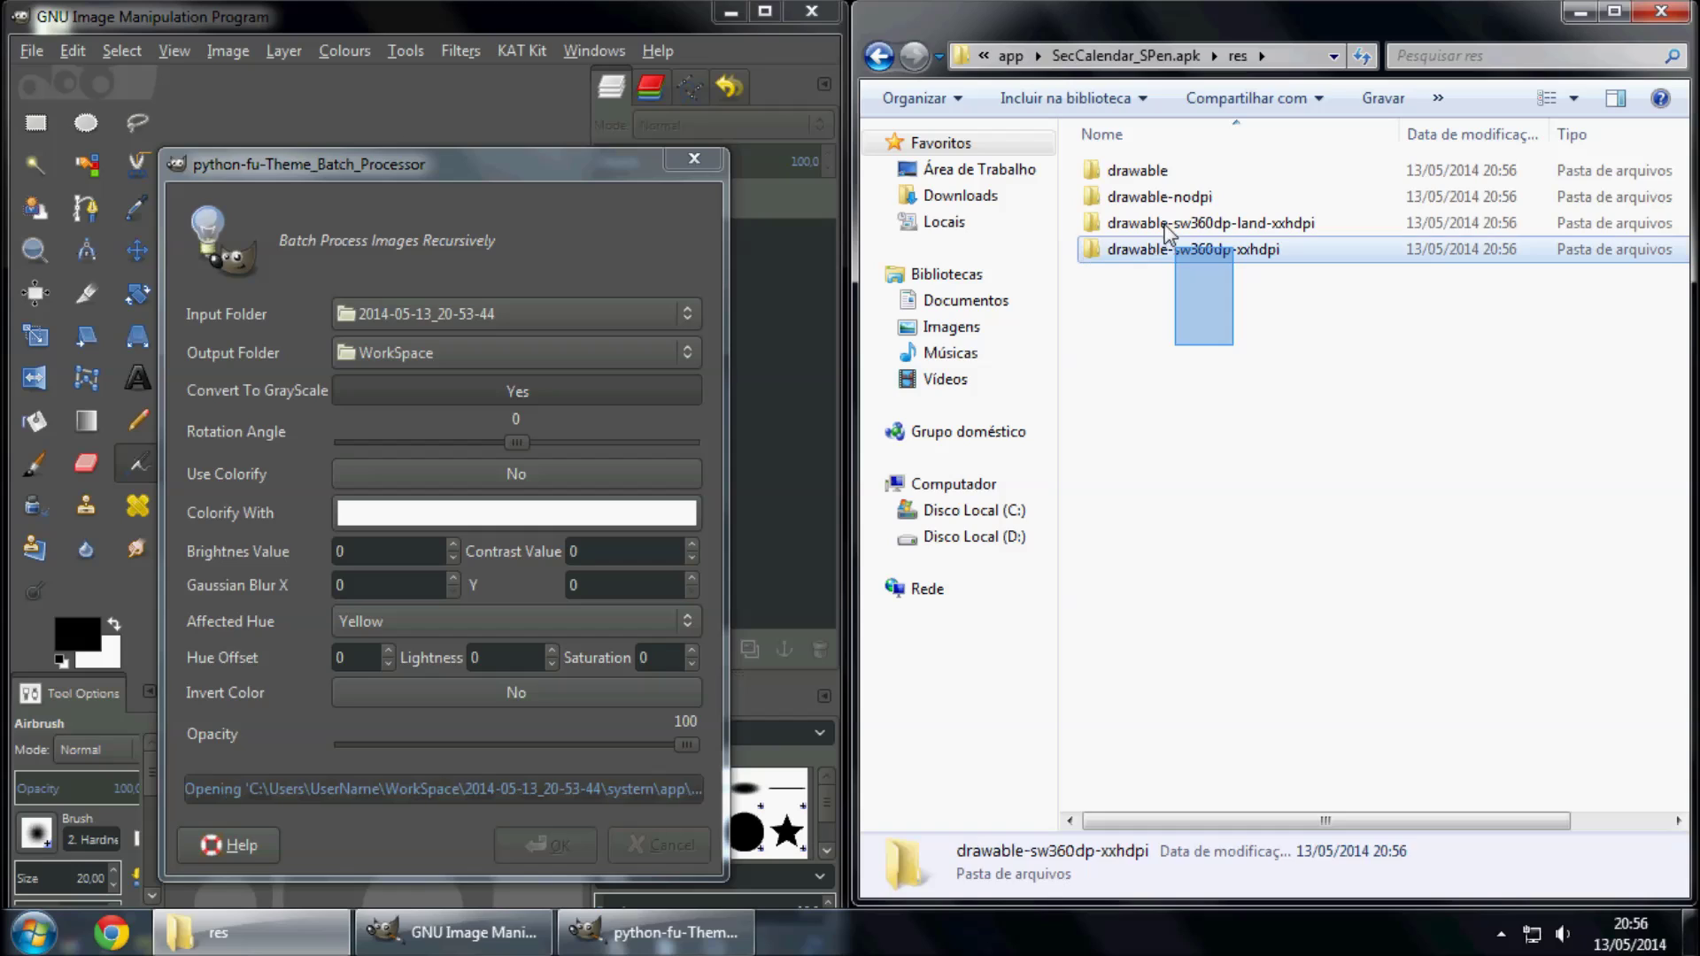
{"action": "key", "text": "Return"}
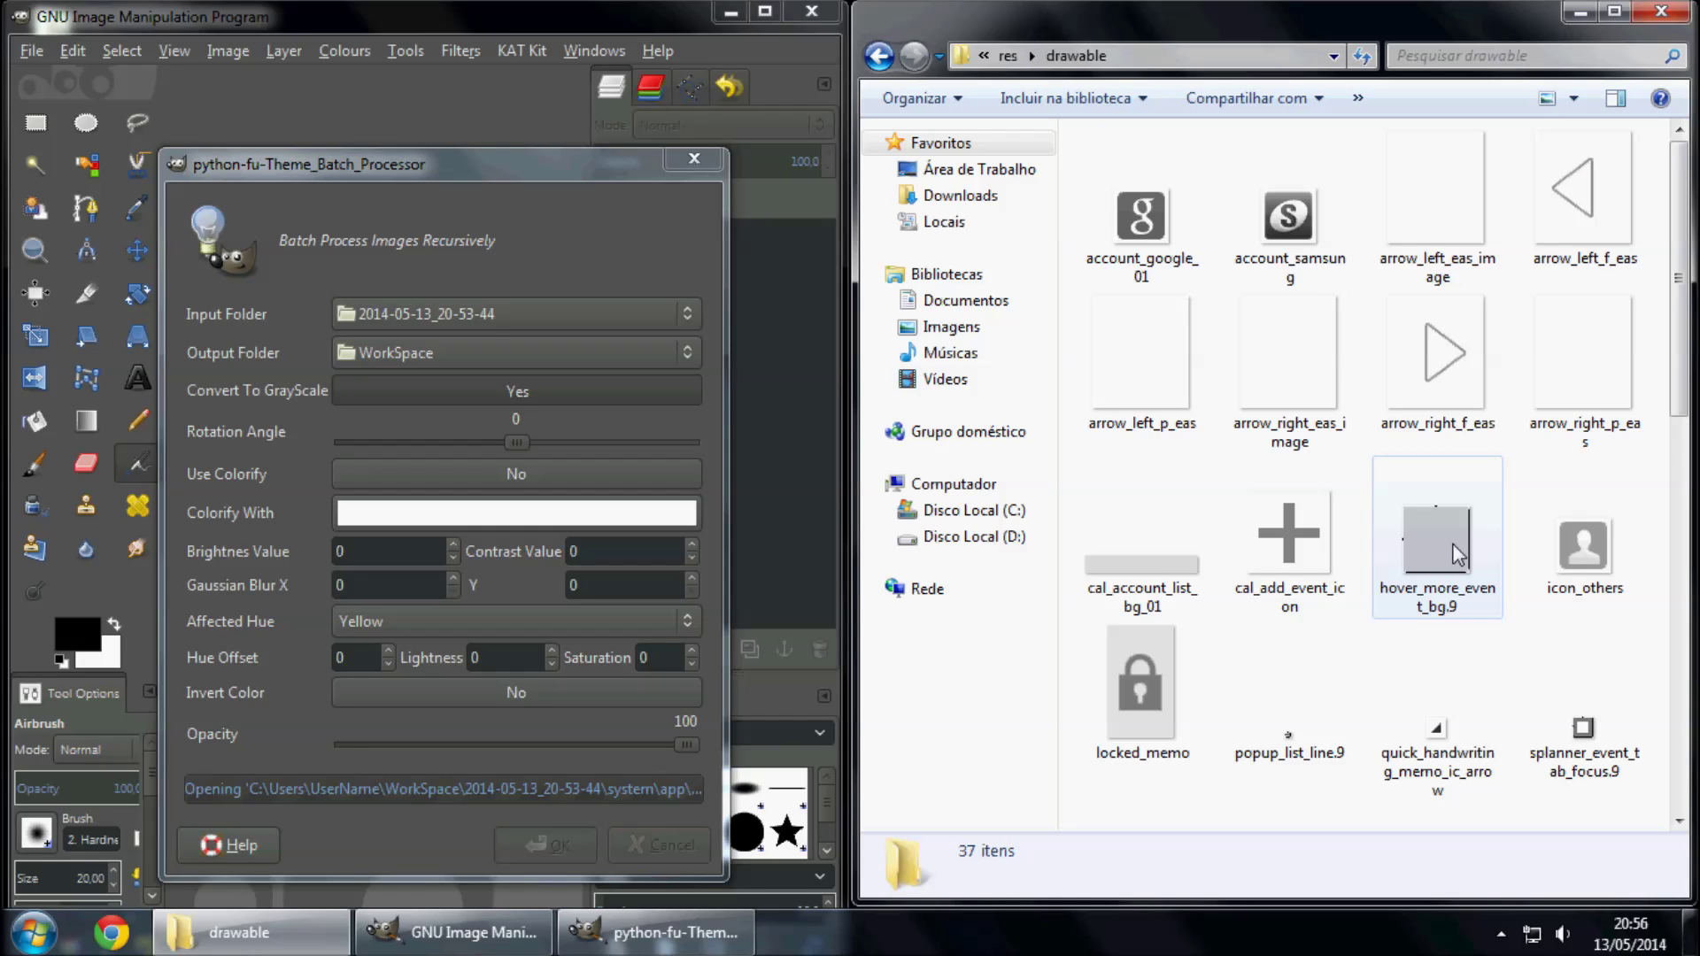
{"action": "left_click", "coordinate": [1453, 543]}
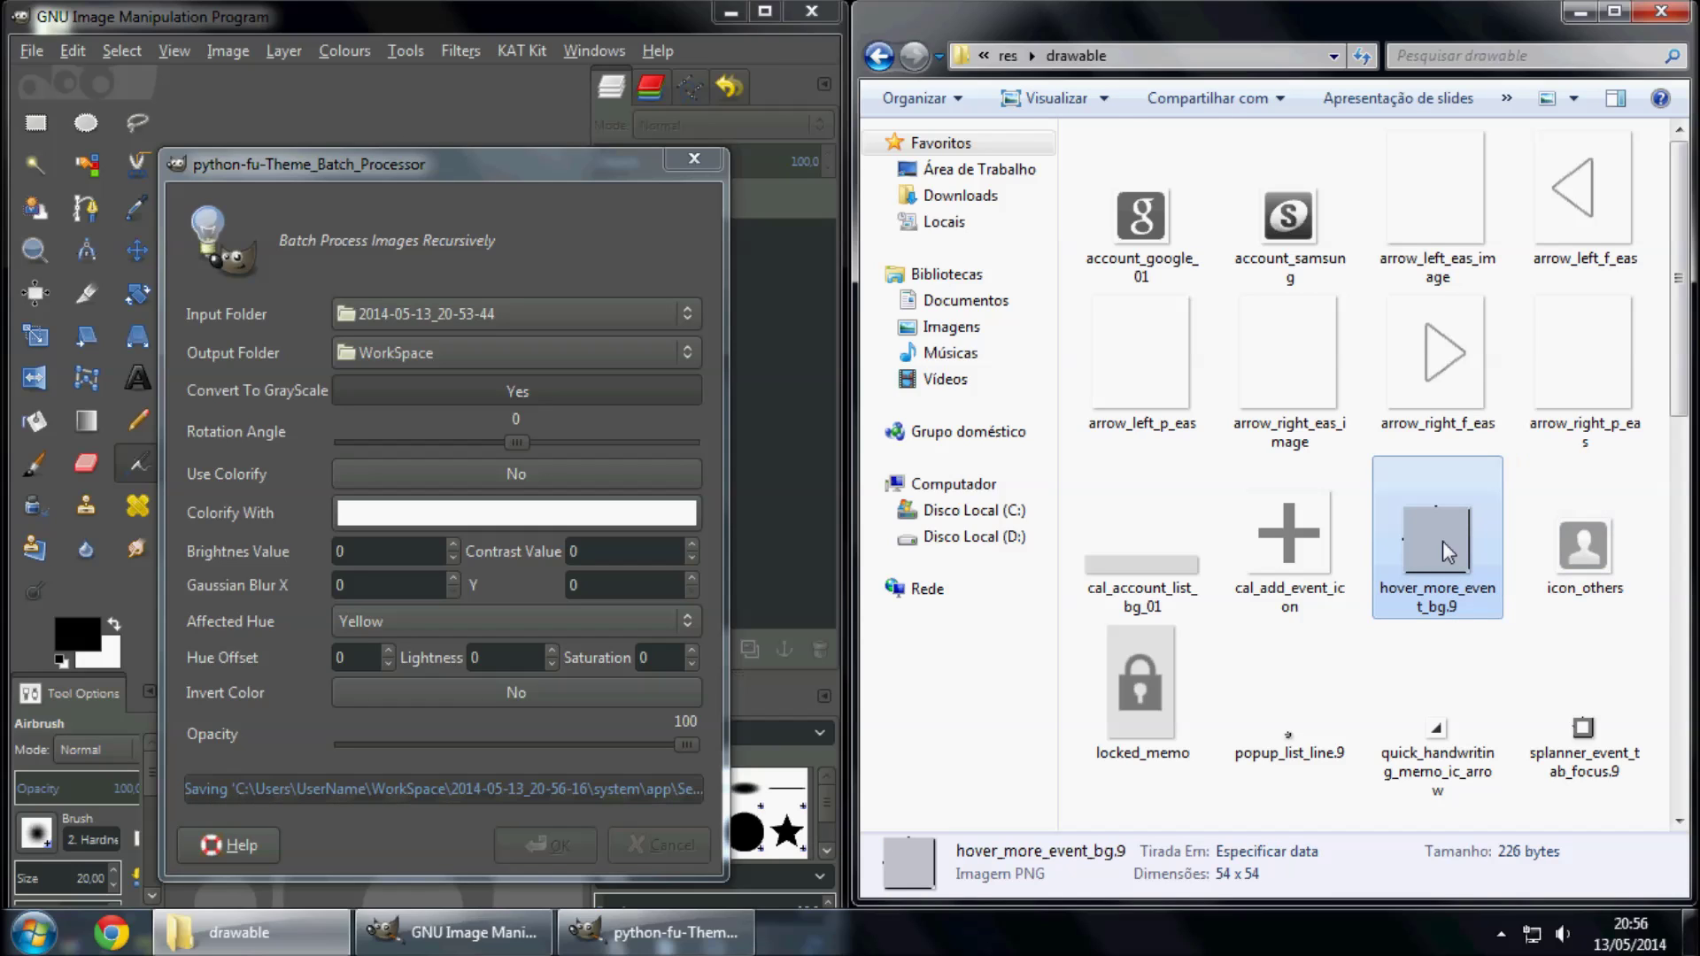
{"action": "right_click", "coordinate": [1442, 541]}
{"action": "left_click", "coordinate": [1316, 151]}
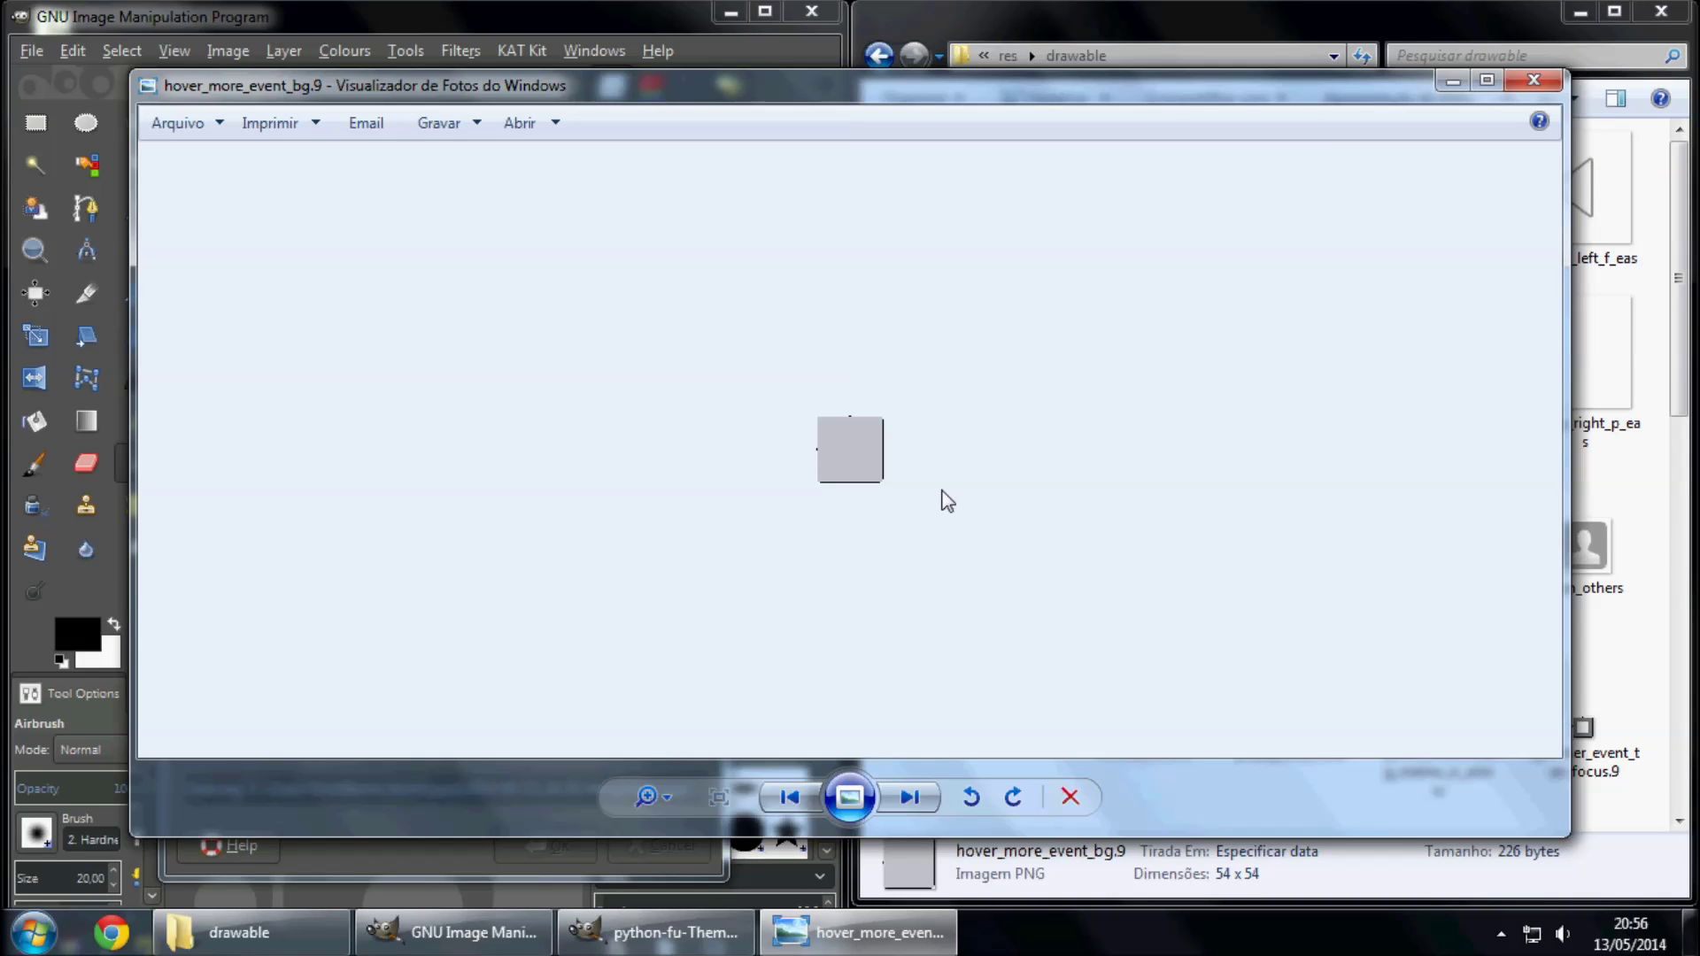
{"action": "scroll", "coordinate": [968, 501], "scroll_direction": "up", "scroll_amount": 2}
{"action": "scroll", "coordinate": [968, 501], "scroll_direction": "up", "scroll_amount": 1}
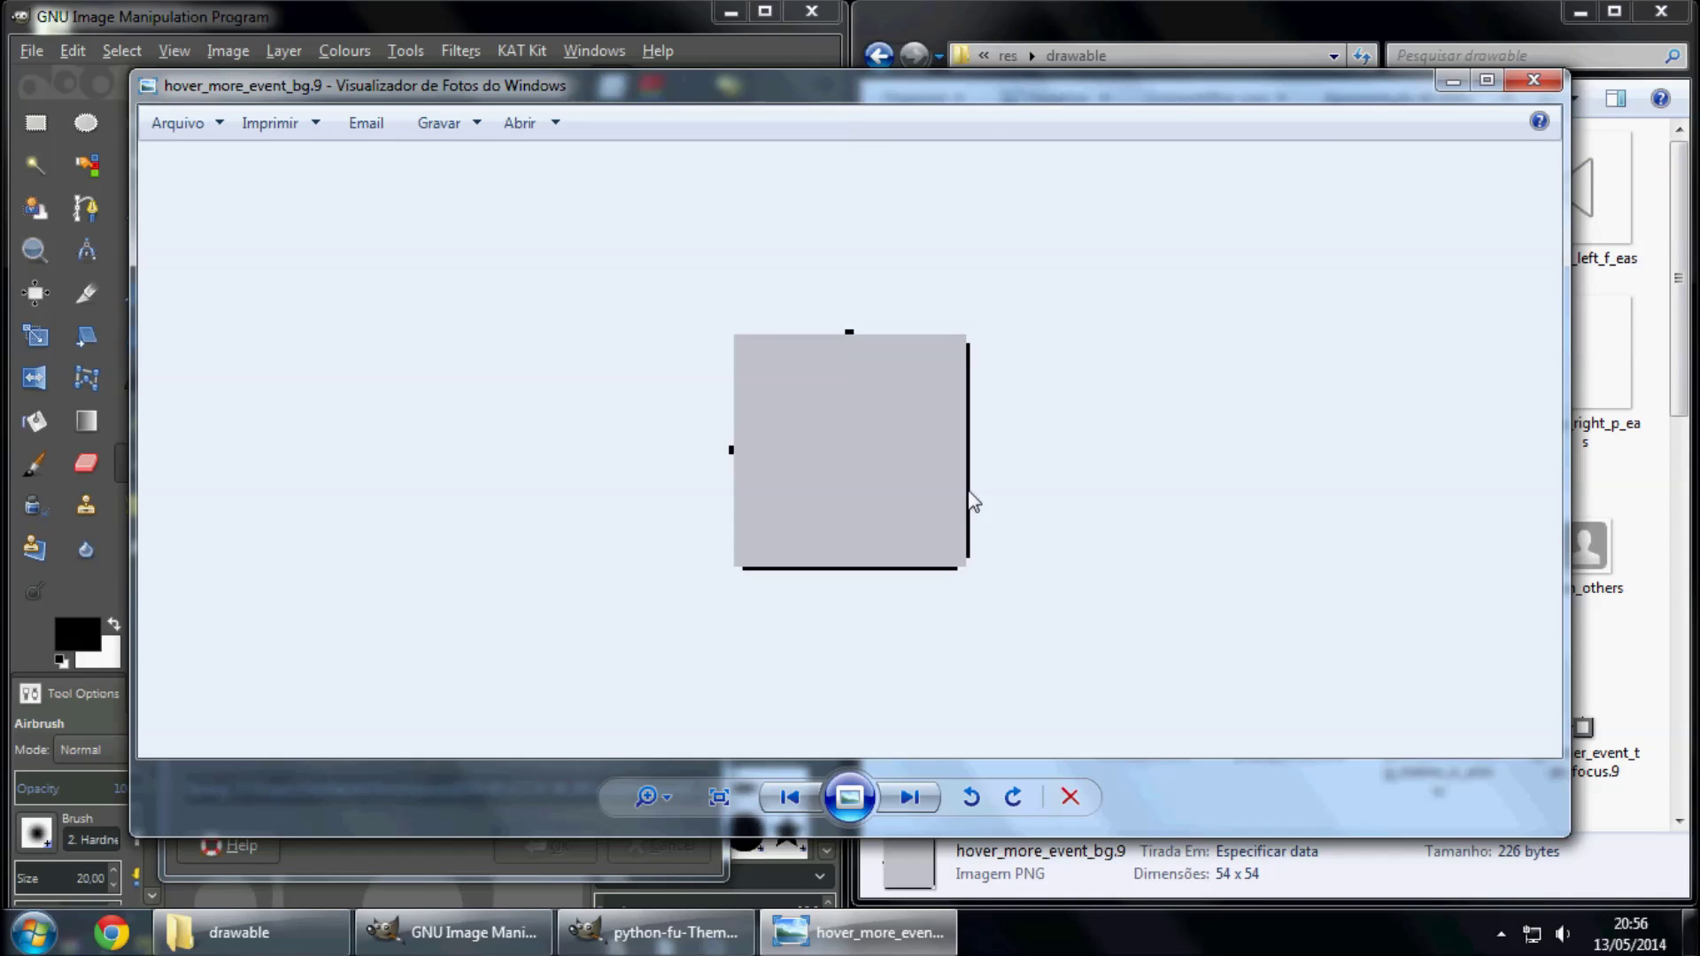
{"action": "scroll", "coordinate": [969, 501], "scroll_direction": "up", "scroll_amount": 2}
{"action": "scroll", "coordinate": [968, 490], "scroll_direction": "up", "scroll_amount": 1}
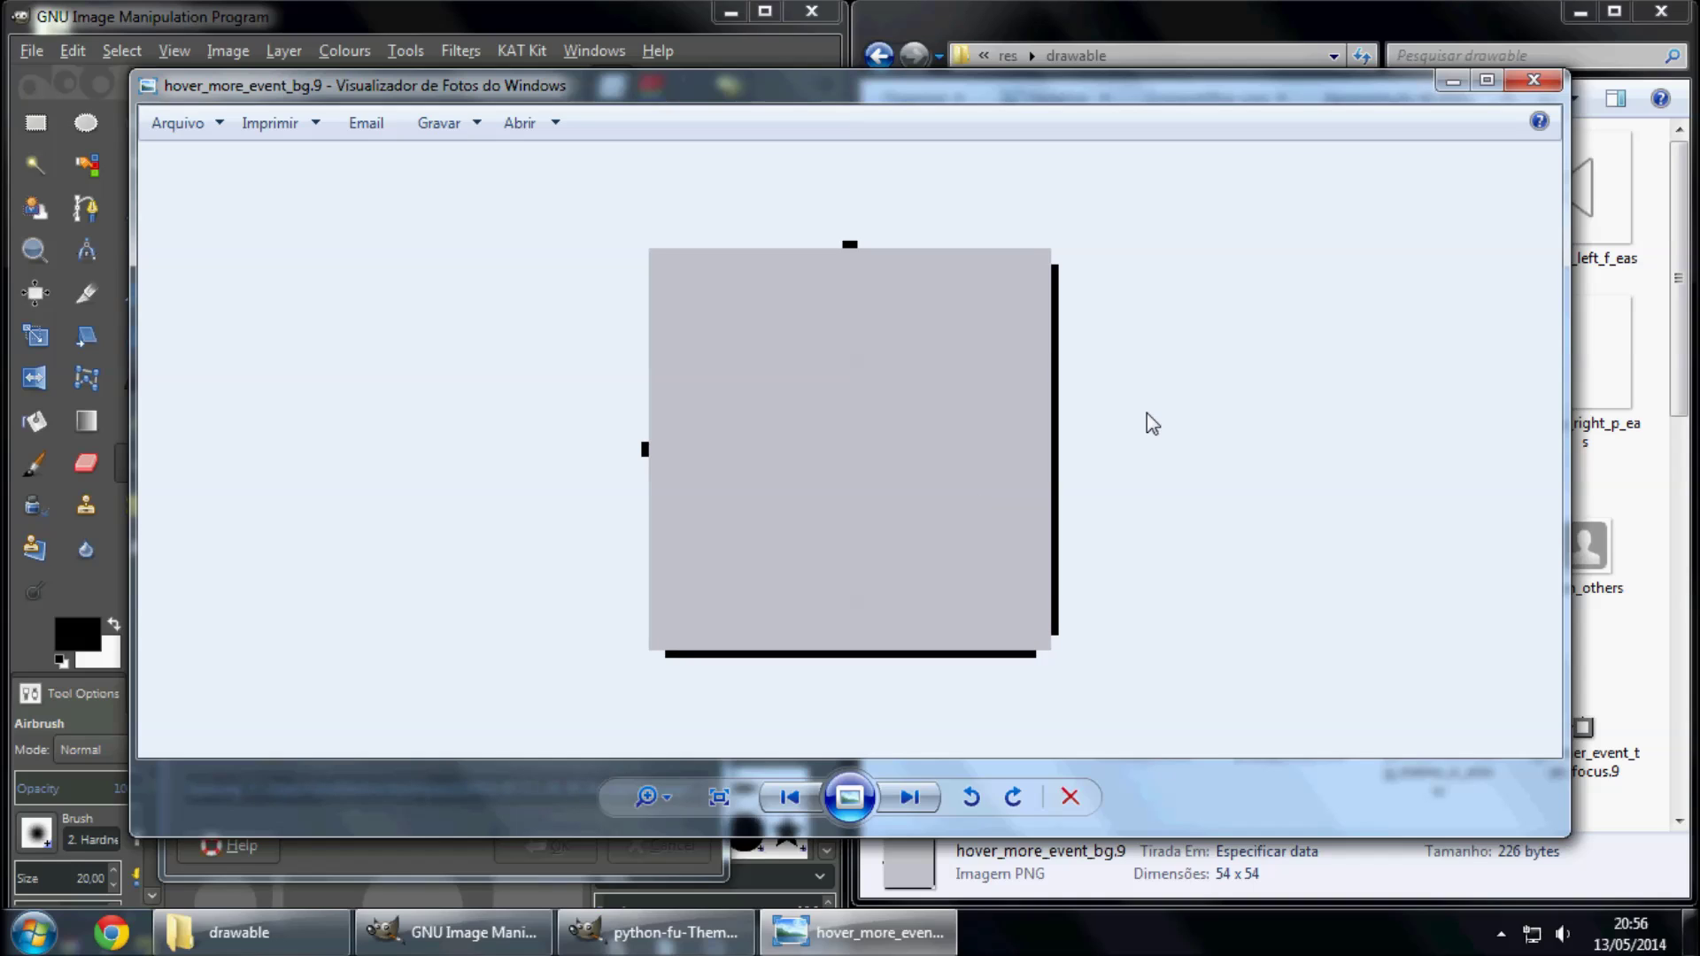
{"action": "left_click", "coordinate": [1534, 87]}
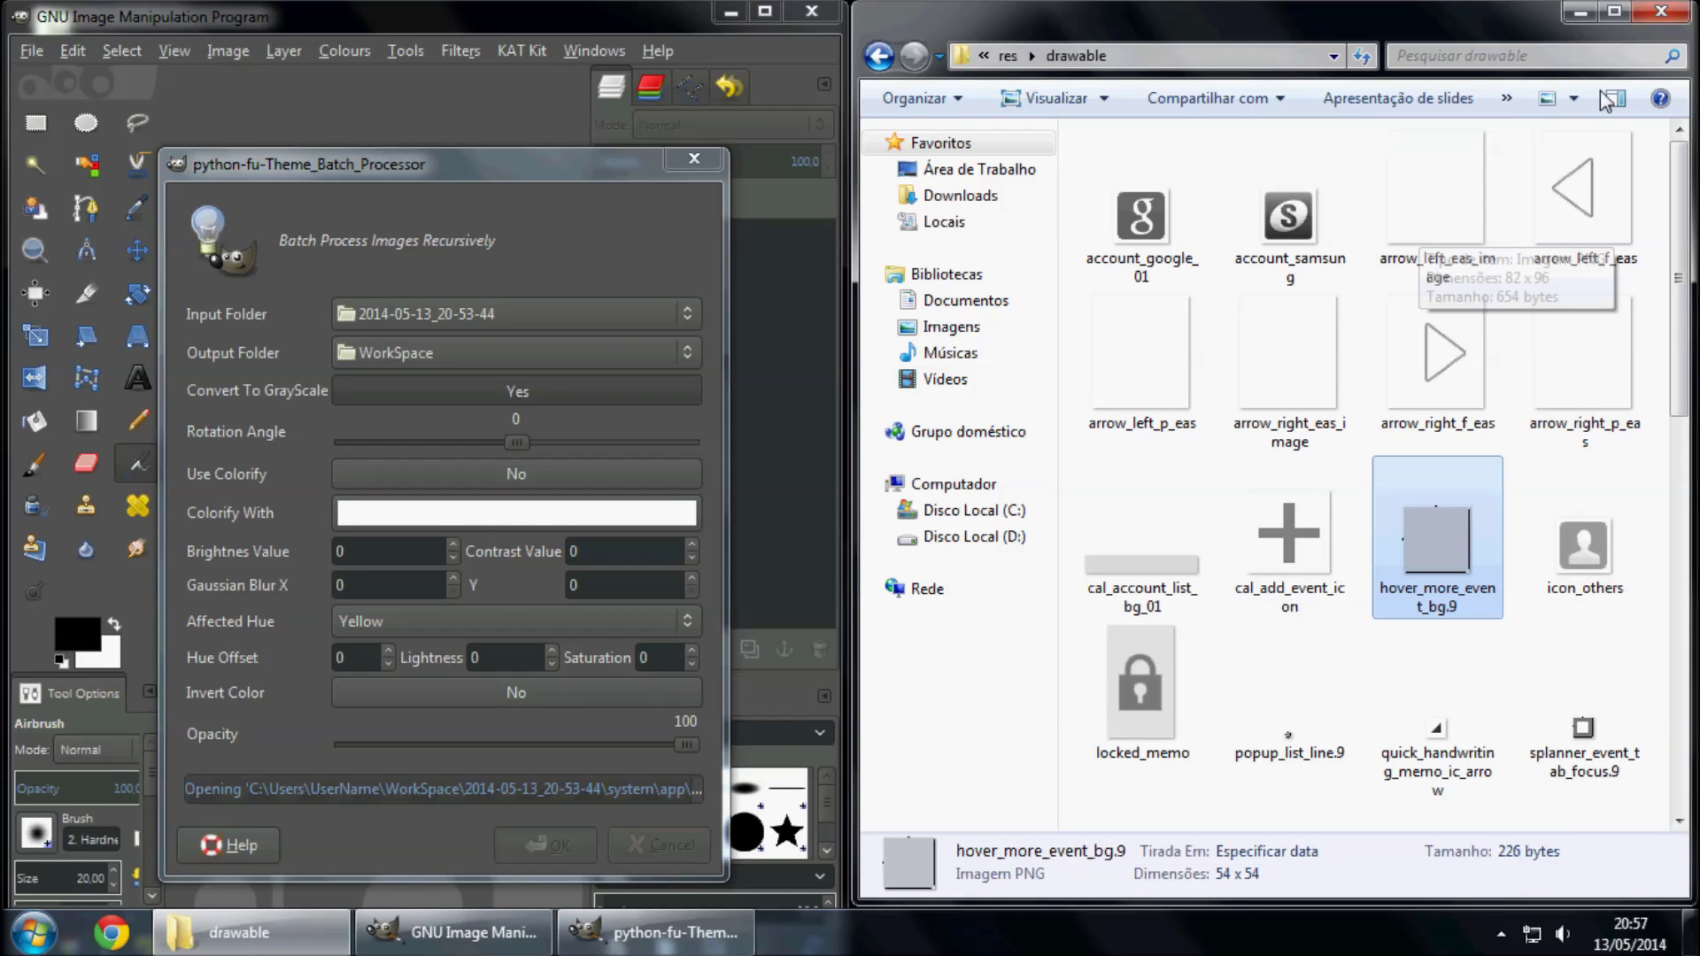
Go up to WorkSpace, widen the batch dialog, and select 2014-05-13_20-53-44
{"action": "left_click", "coordinate": [1009, 58]}
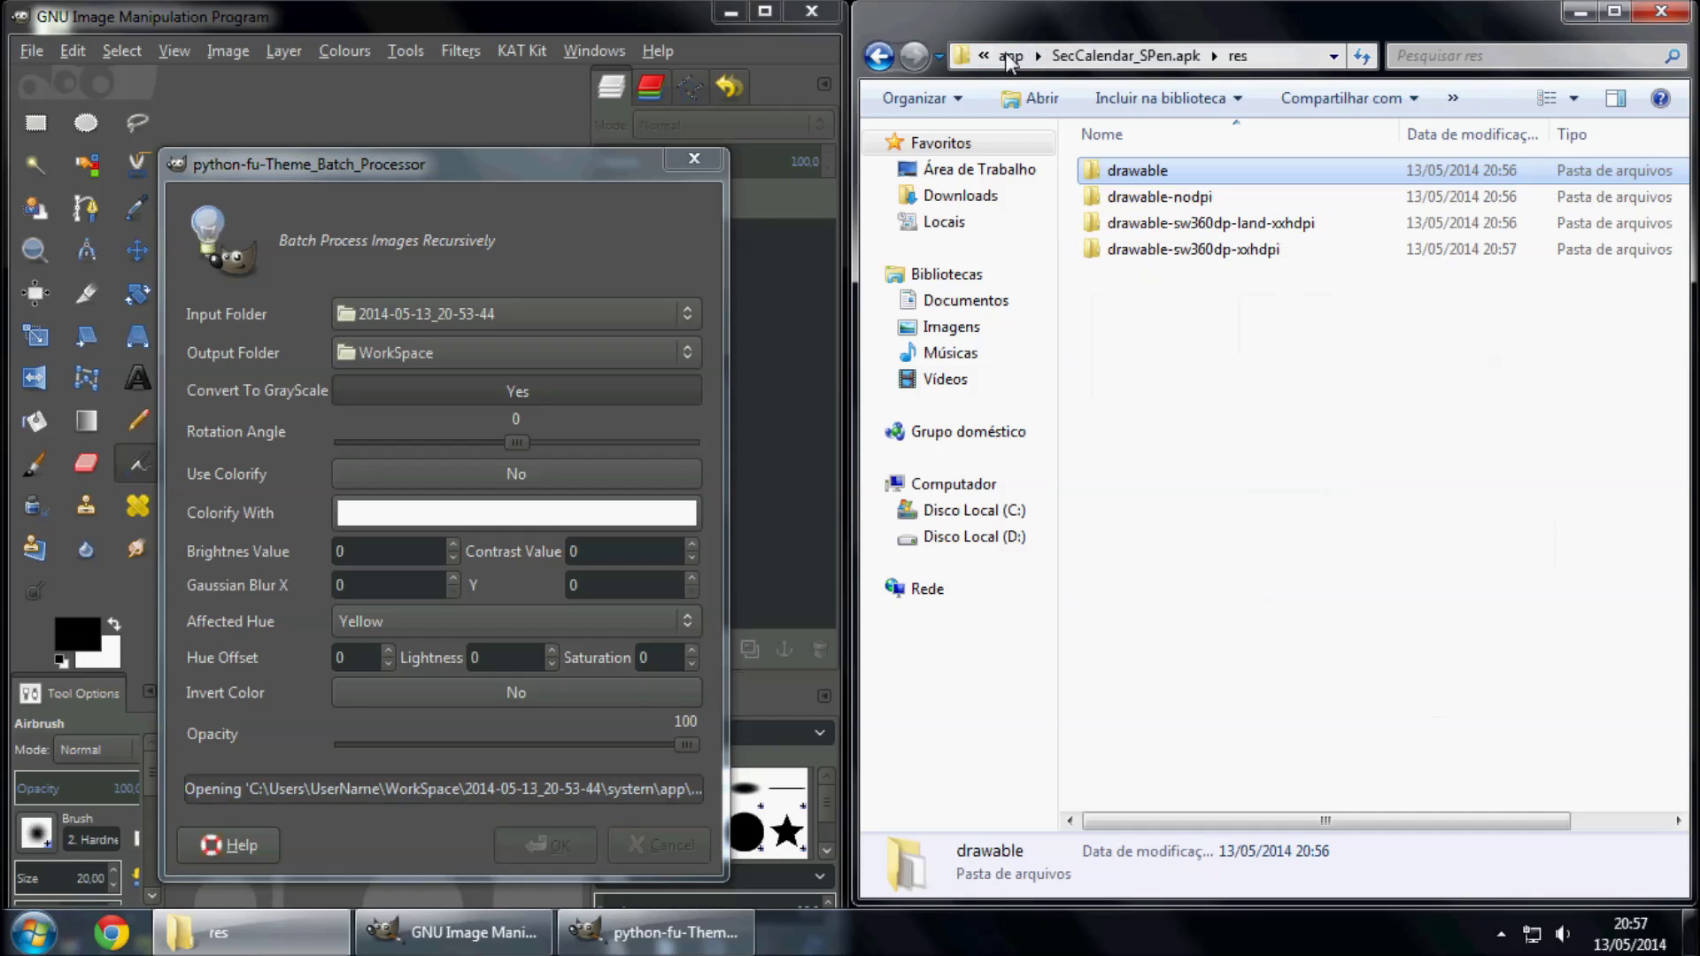
{"action": "left_click", "coordinate": [1012, 56]}
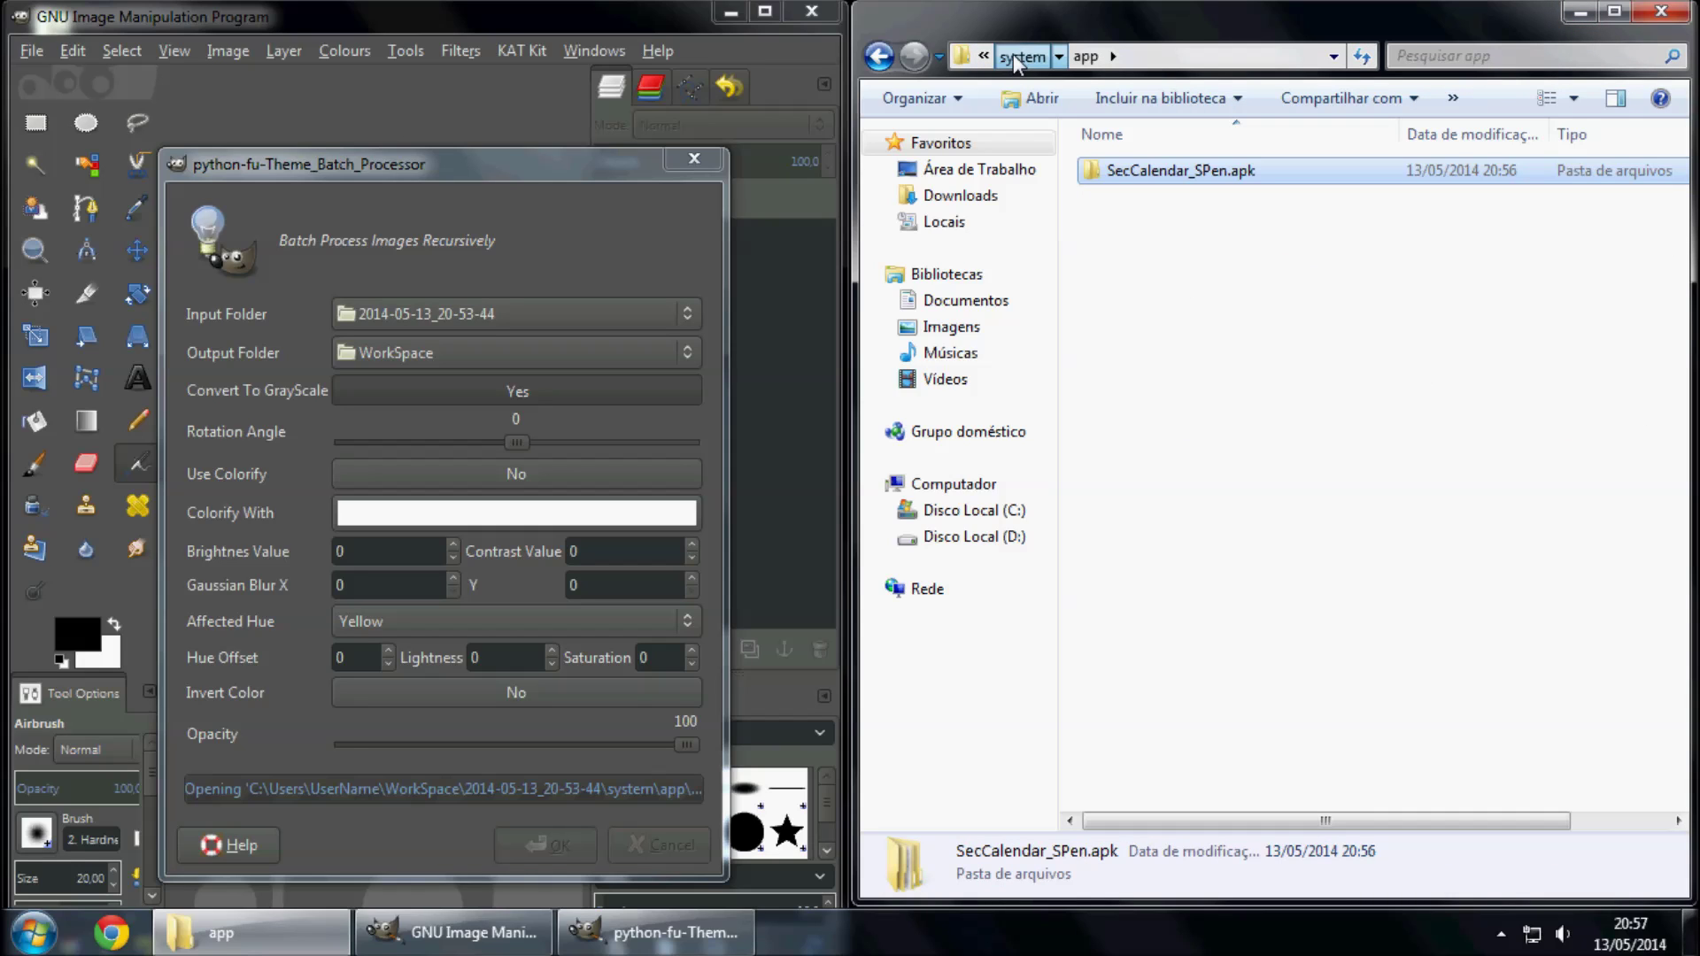
{"action": "left_click", "coordinate": [1013, 57]}
{"action": "left_click", "coordinate": [1015, 57]}
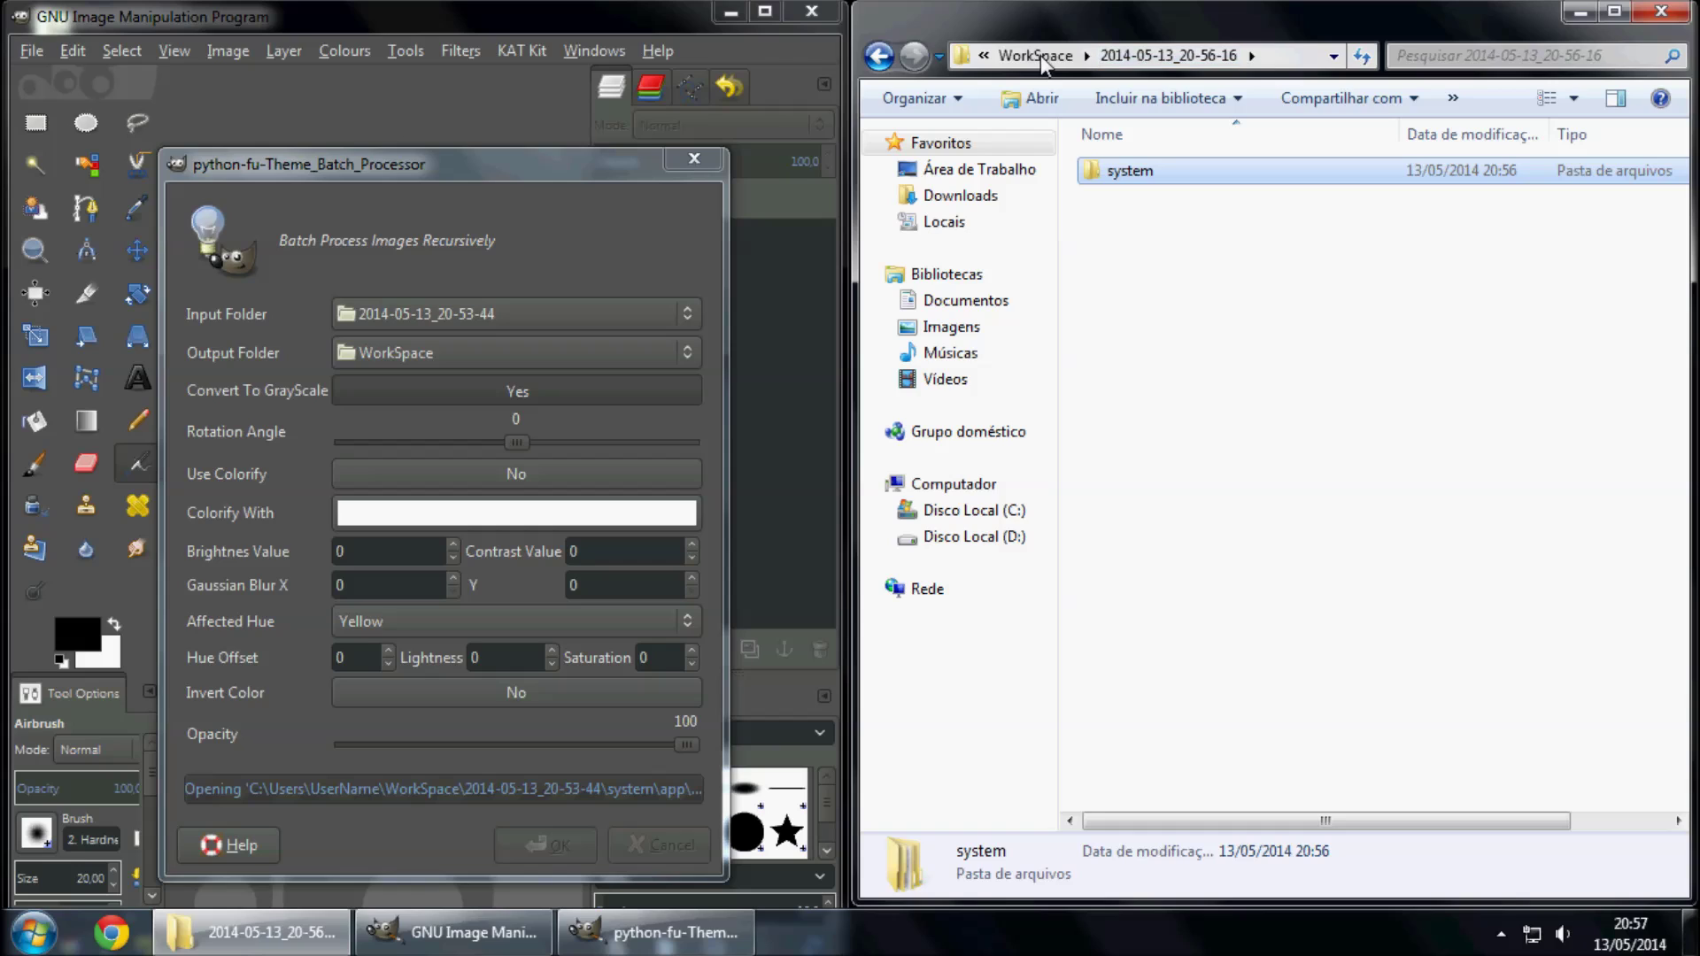
{"action": "left_click", "coordinate": [1039, 55]}
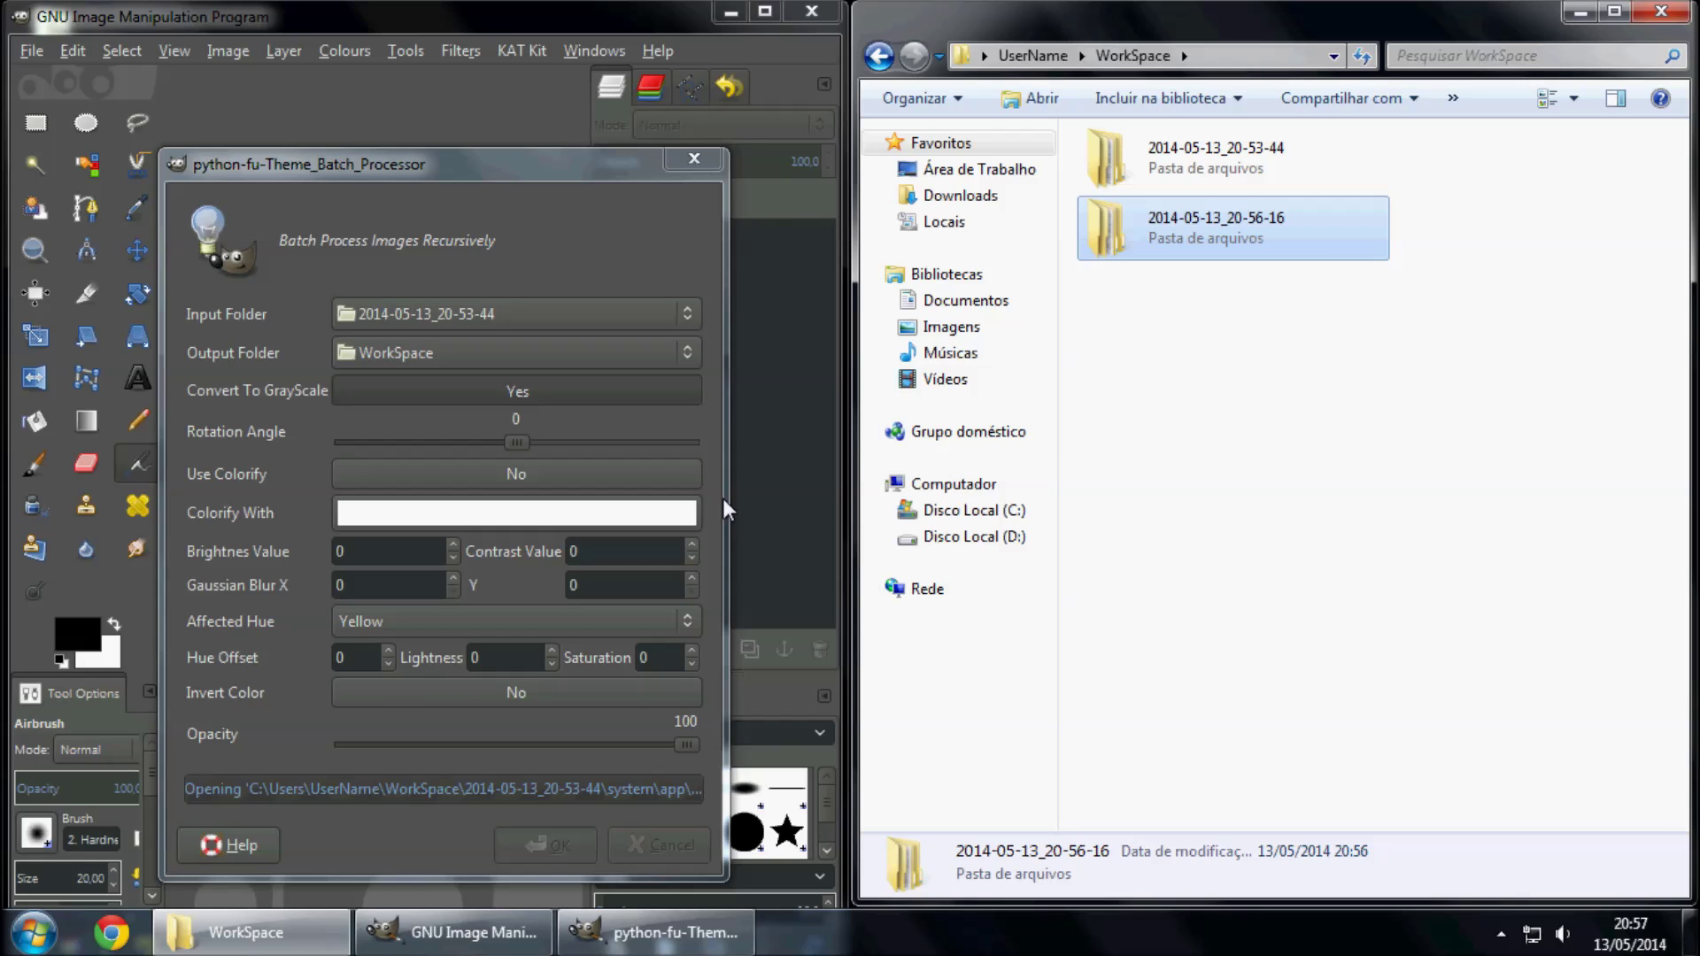
{"action": "left_click_drag", "start_coordinate": [725, 499], "coordinate": [1011, 518]}
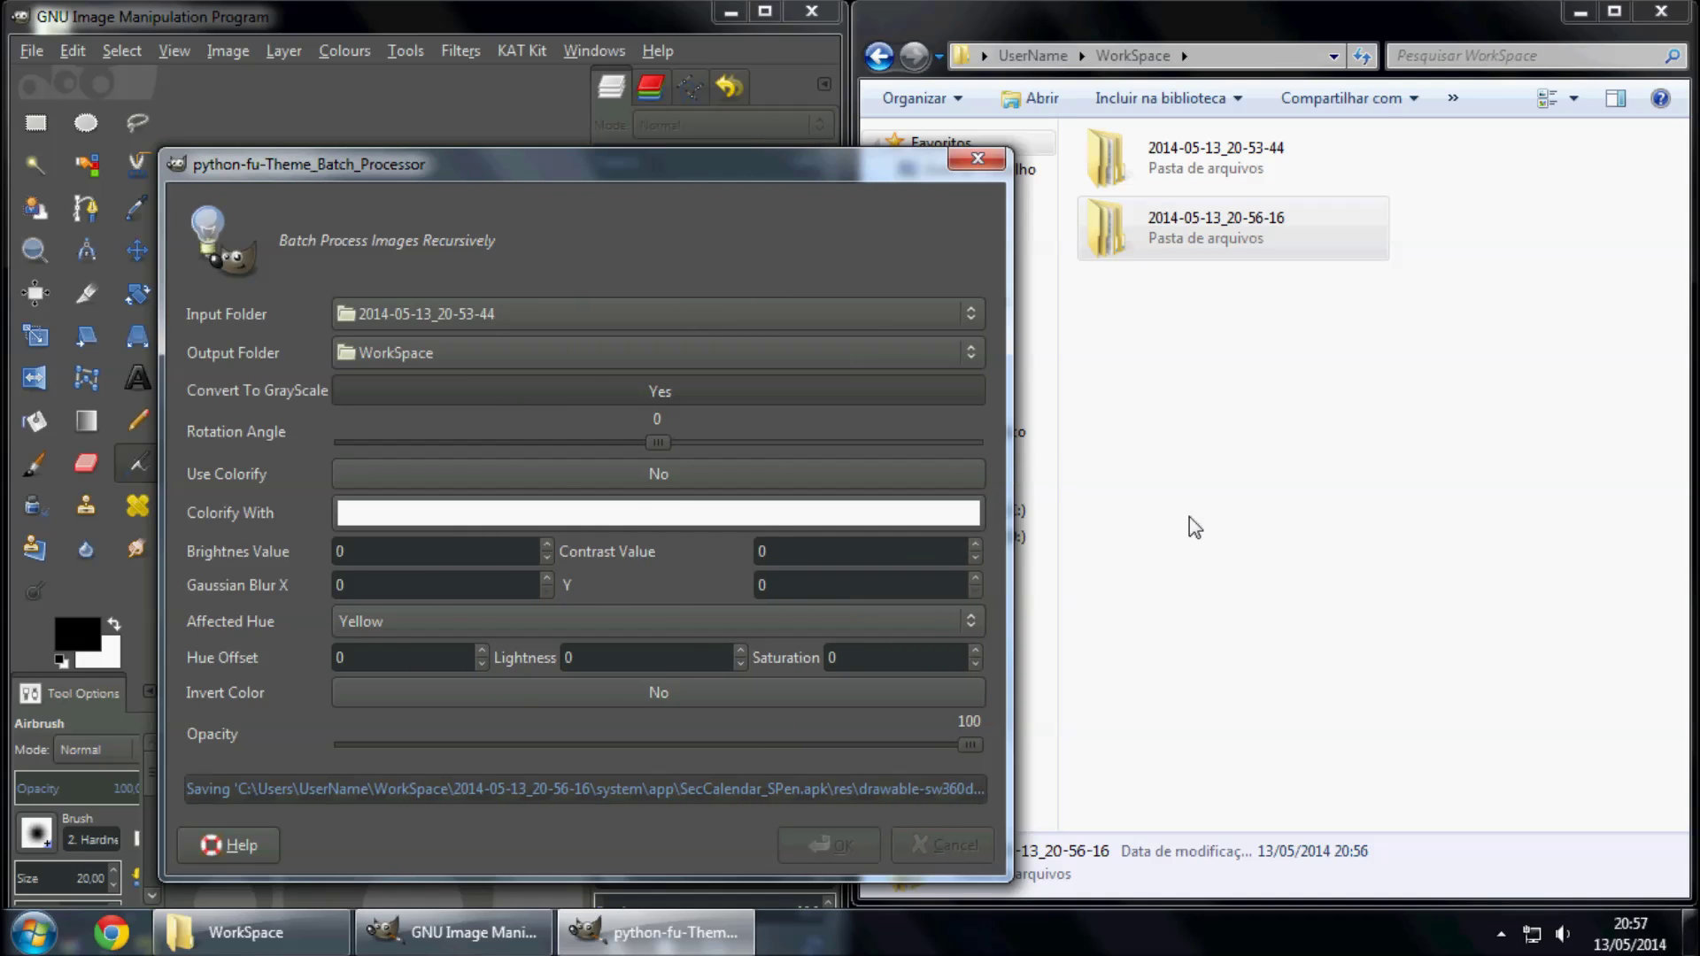
{"action": "left_click", "coordinate": [1236, 160]}
Check the file count in the 2014-05-13_20-53-44 folder's properties
{"action": "right_click", "coordinate": [1244, 167]}
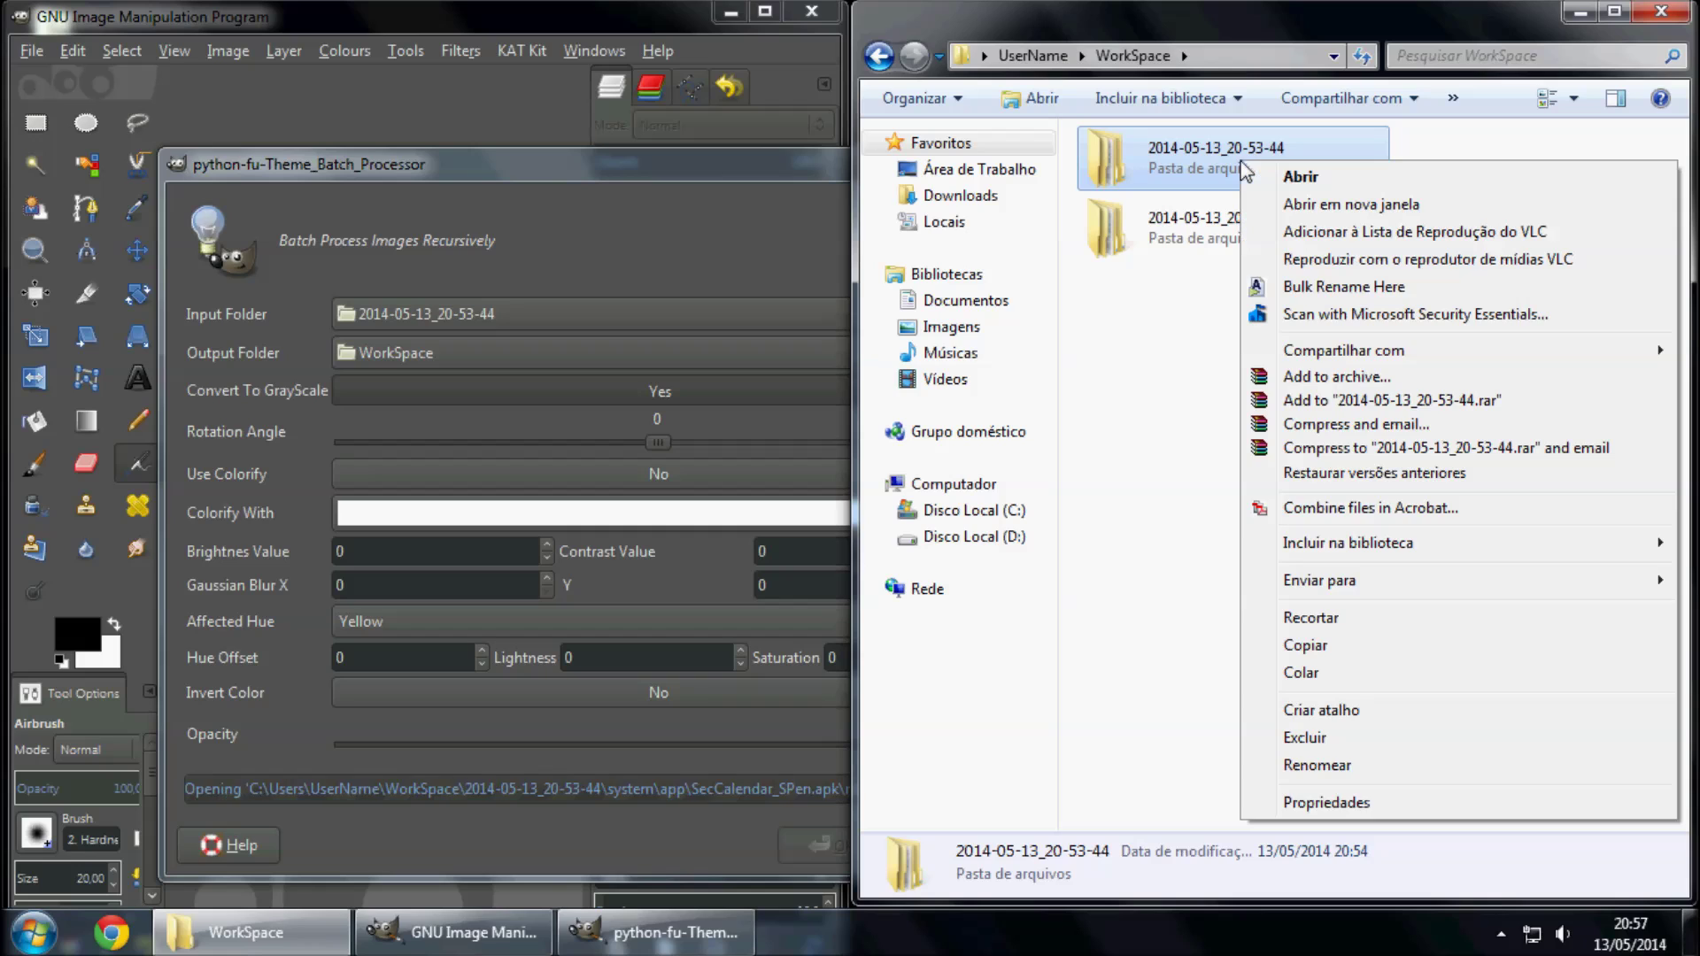
{"action": "left_click", "coordinate": [1394, 804]}
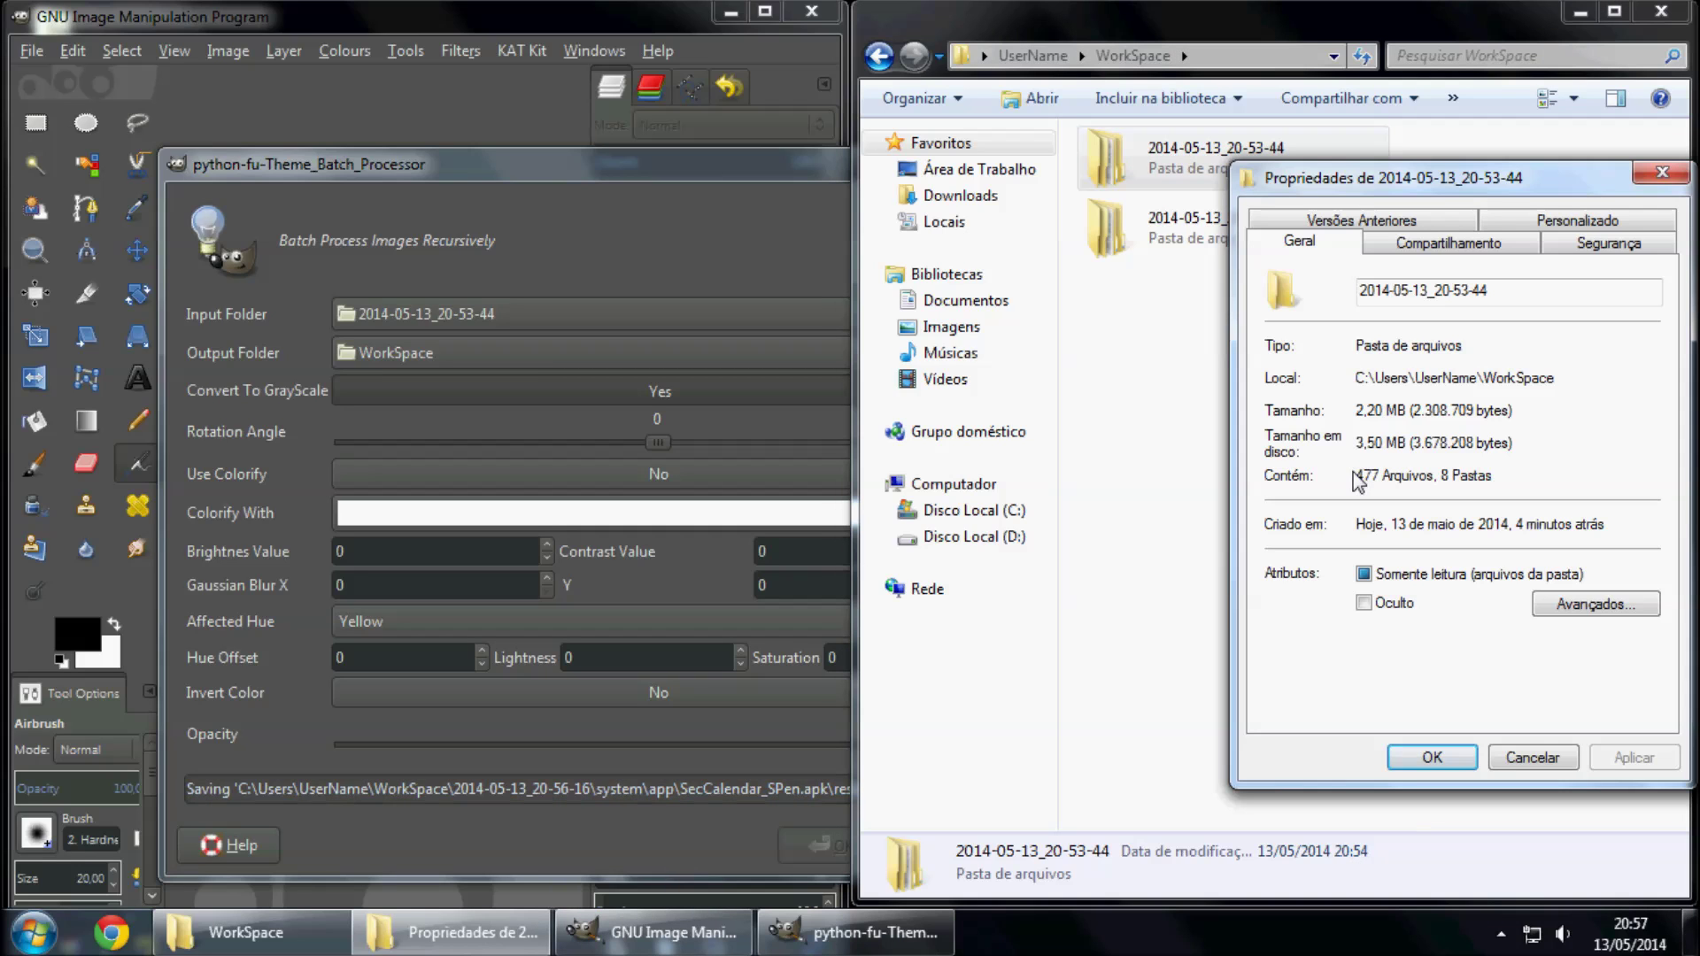
{"action": "mouse_move", "coordinate": [1431, 474]}
{"action": "left_mouse_down"}
{"action": "mouse_move", "coordinate": [1382, 474]}
{"action": "mouse_move", "coordinate": [1381, 532]}
{"action": "left_mouse_up"}
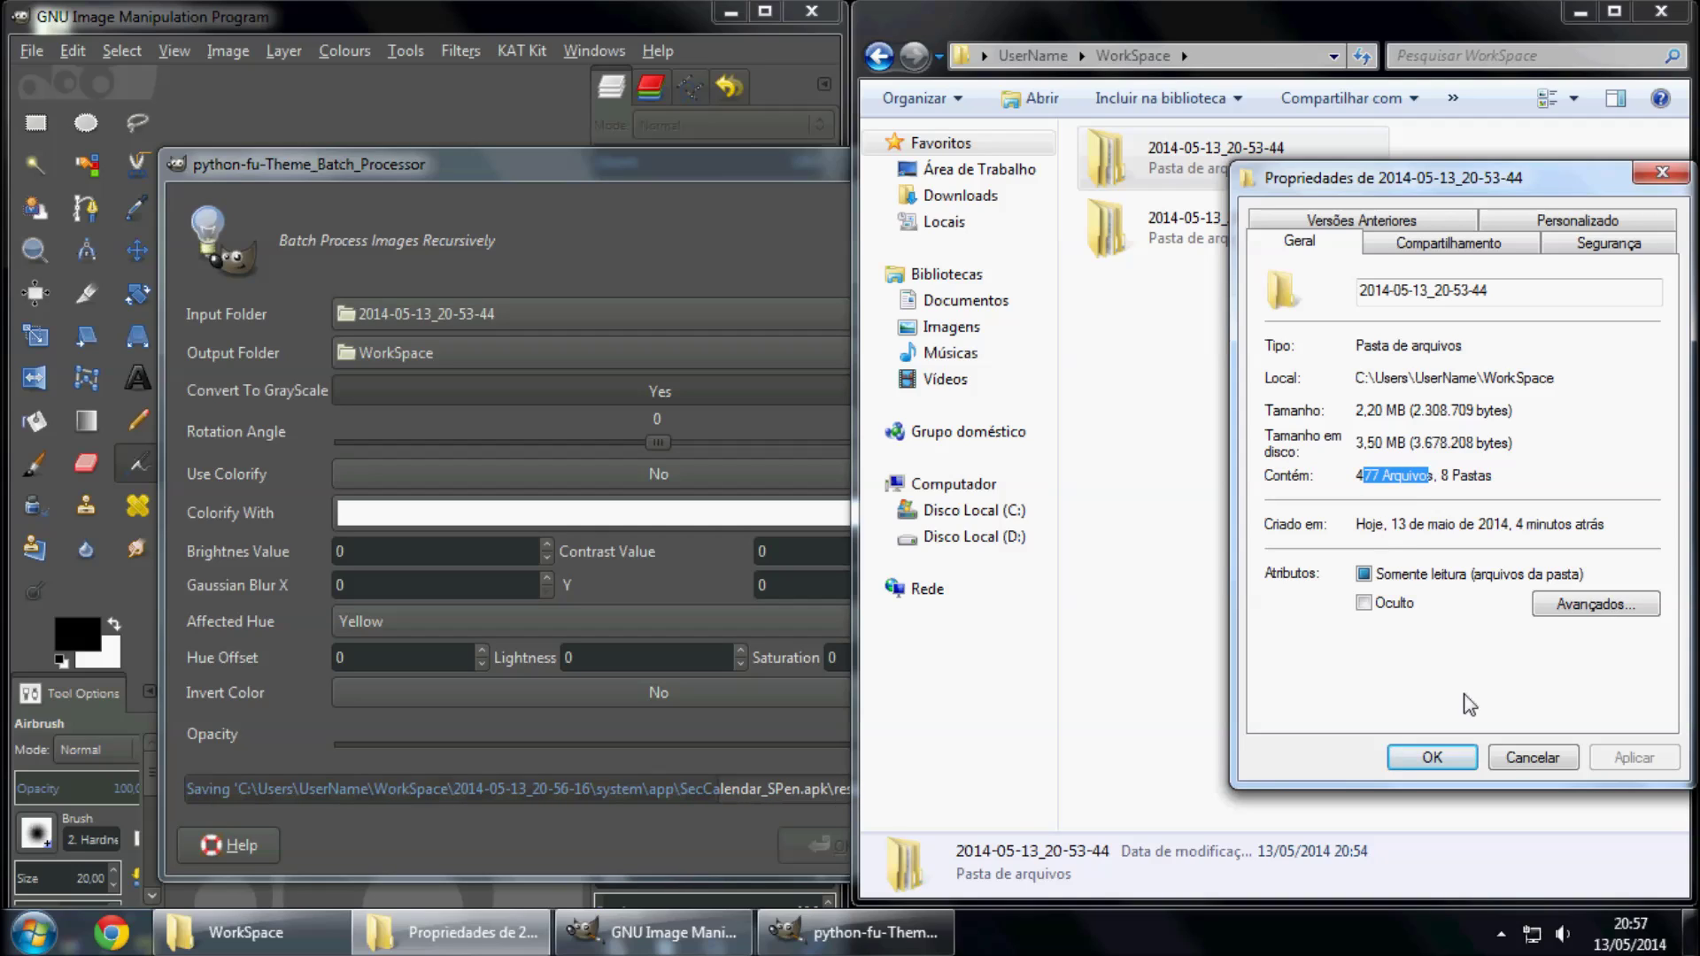
{"action": "left_click", "coordinate": [1524, 756]}
Select the 2014-05-13_20-56-16 folder and check the grayscale batch progress
{"action": "left_click", "coordinate": [1280, 226]}
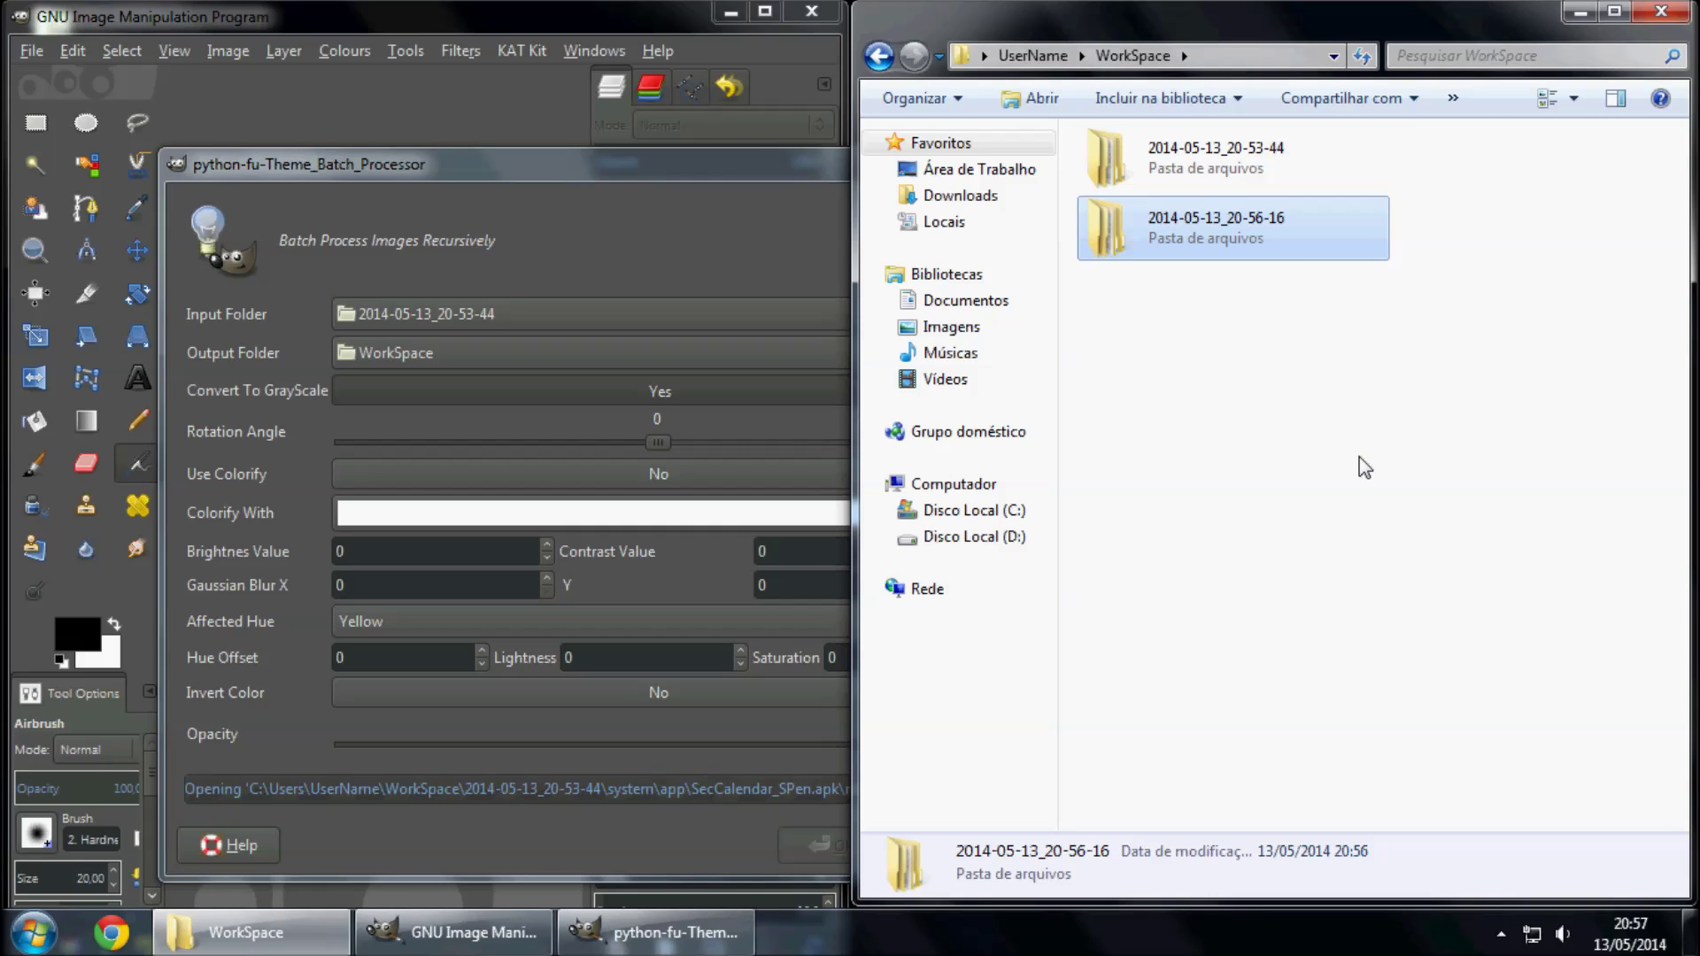
{"action": "left_click", "coordinate": [722, 165]}
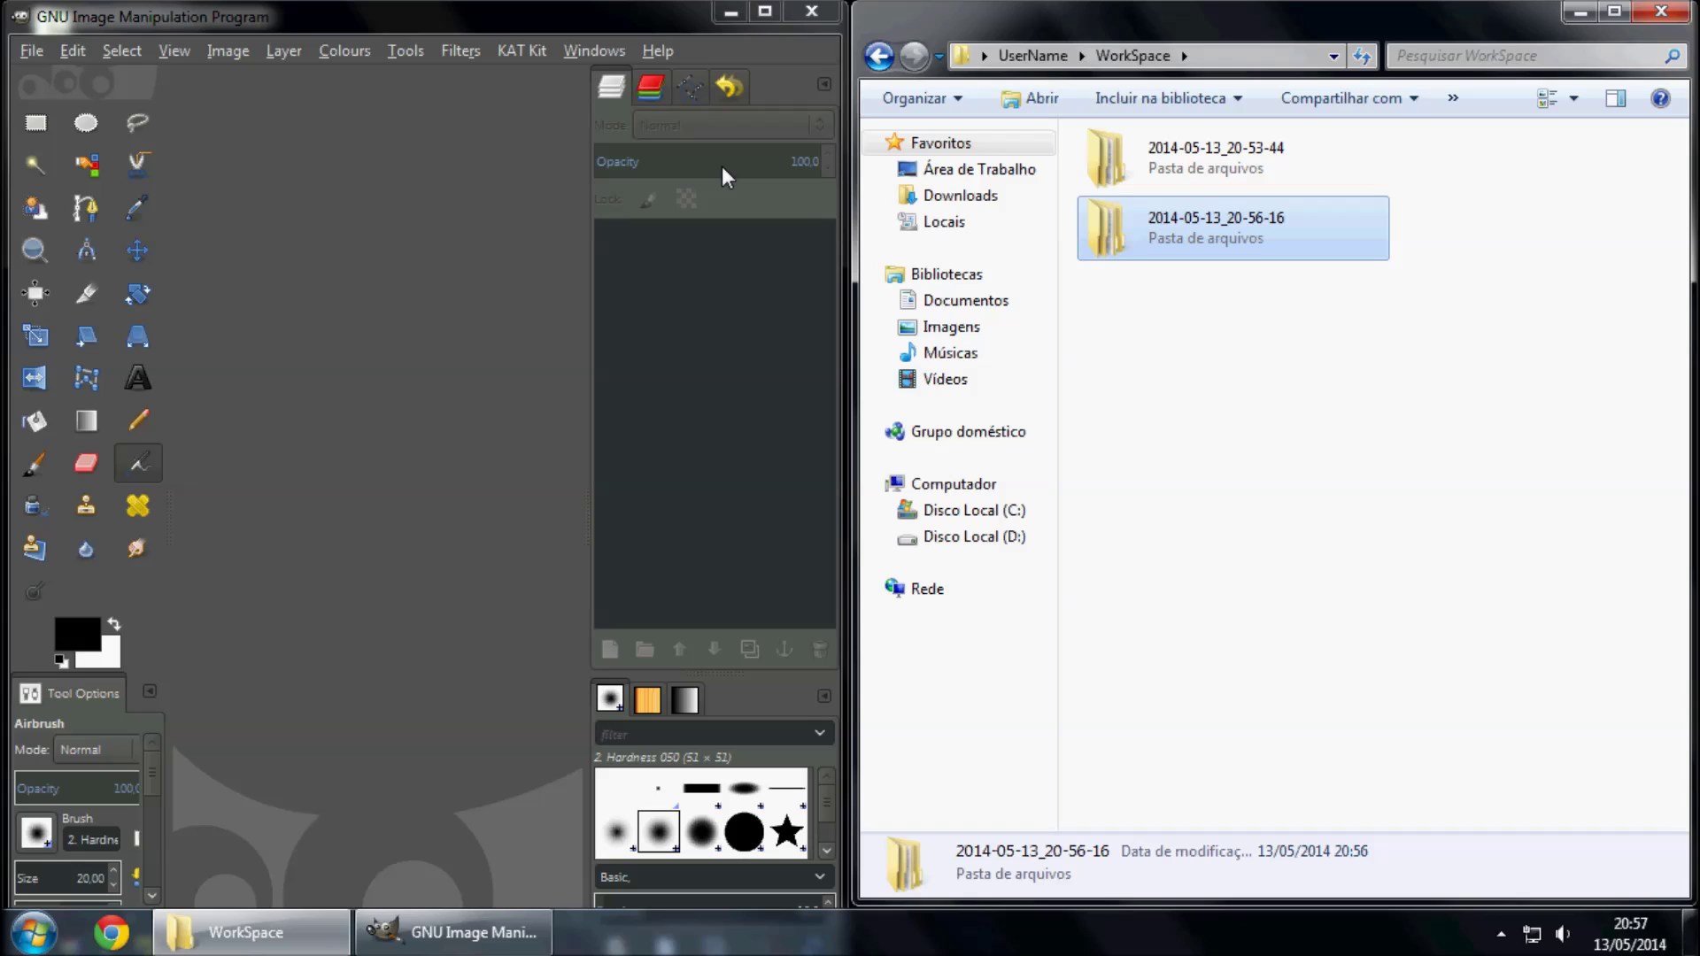
{"action": "left_click", "coordinate": [521, 51]}
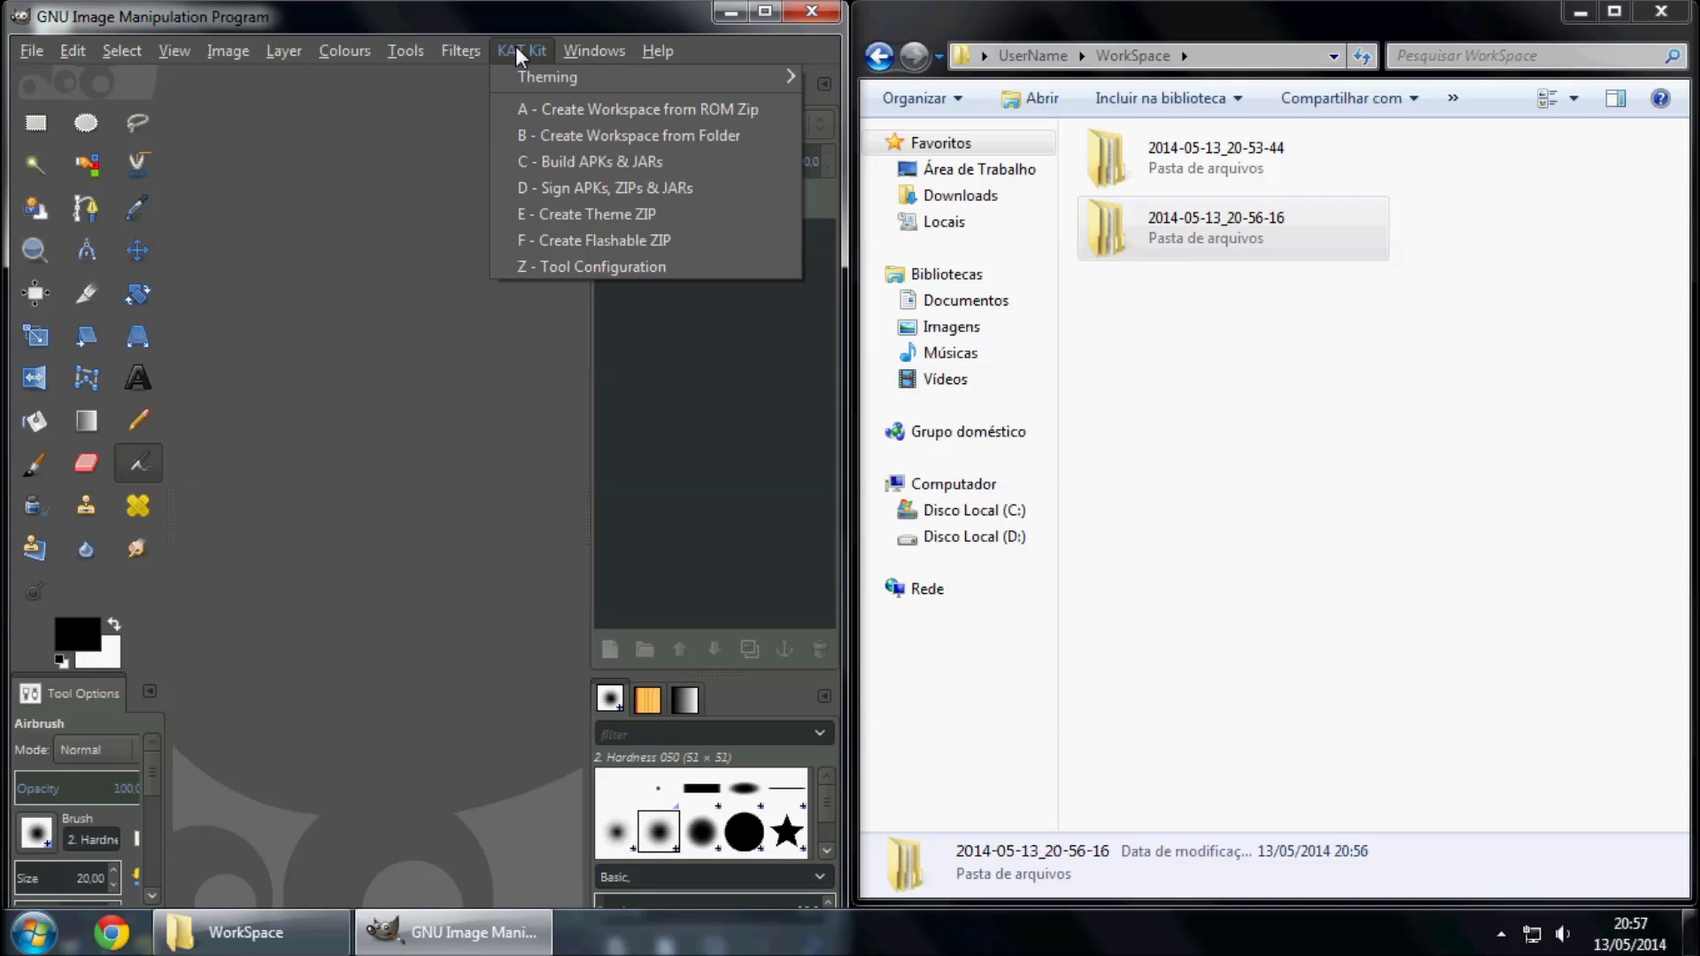
{"action": "mouse_move", "coordinate": [548, 77]}
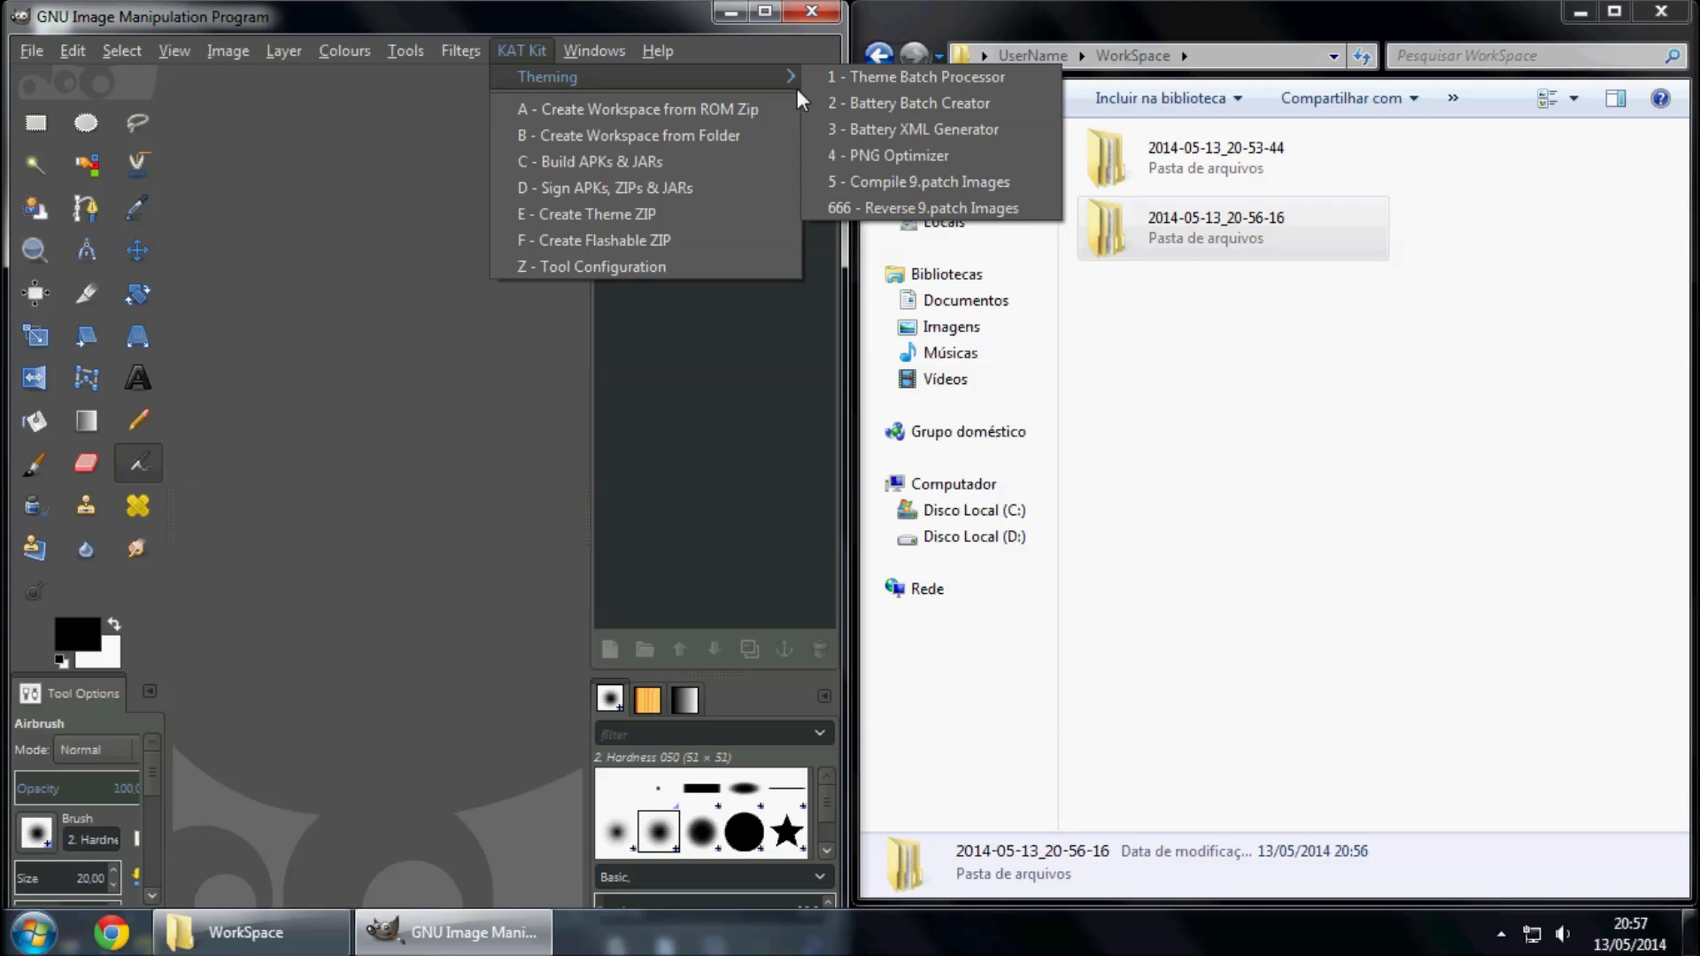
Launch KAT Kit's 5 - Compile 9.patch Images tool
{"action": "left_click", "coordinate": [1040, 184]}
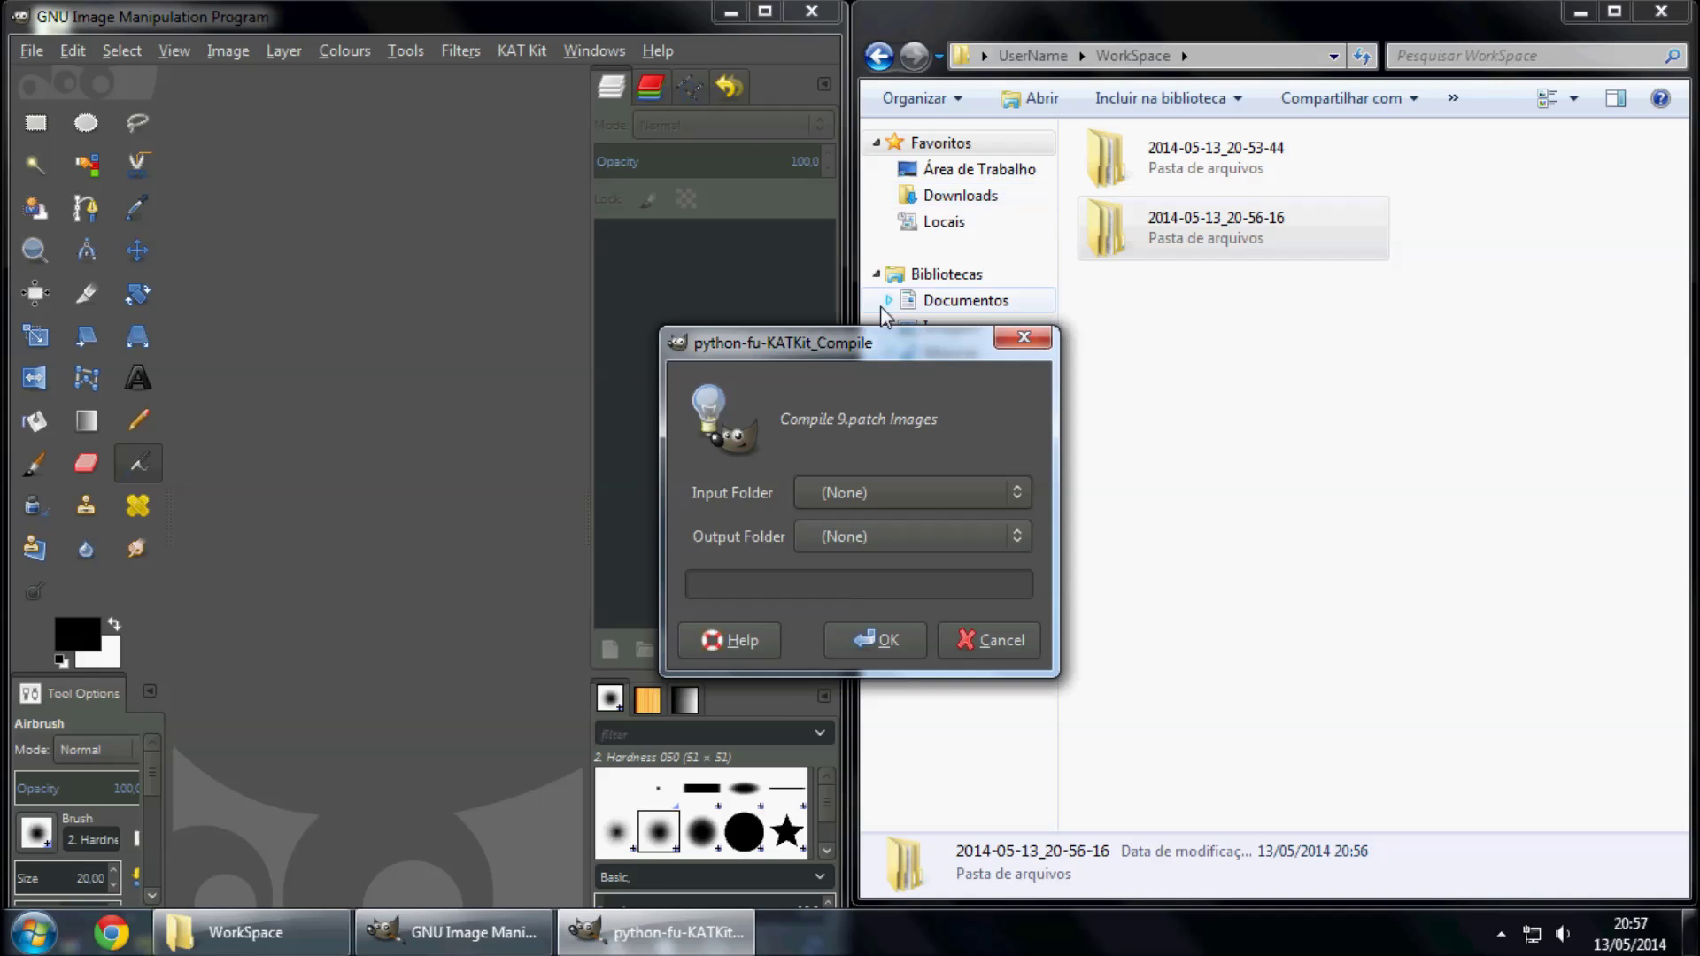
Set the Compile dialog's input folder to WorkSpace/2014-05-13_20-56-16
{"action": "mouse_move", "coordinate": [892, 347]}
{"action": "left_mouse_down"}
{"action": "mouse_move", "coordinate": [424, 326]}
{"action": "mouse_move", "coordinate": [500, 540]}
{"action": "left_mouse_up"}
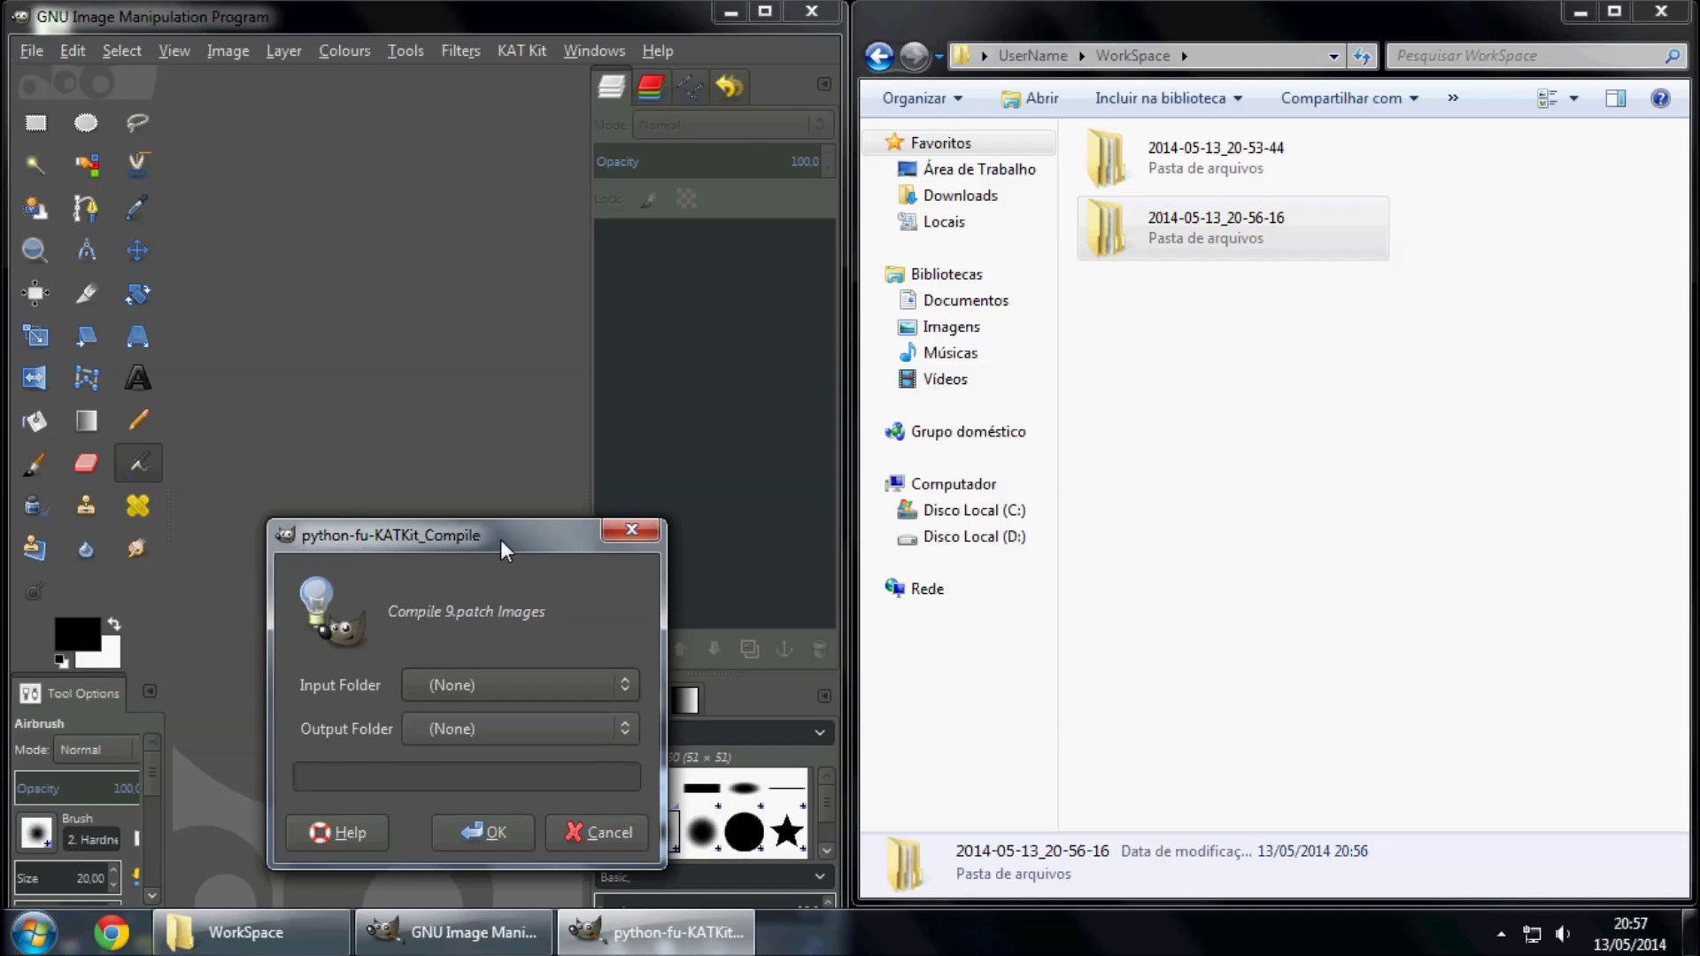
{"action": "left_click", "coordinate": [623, 688]}
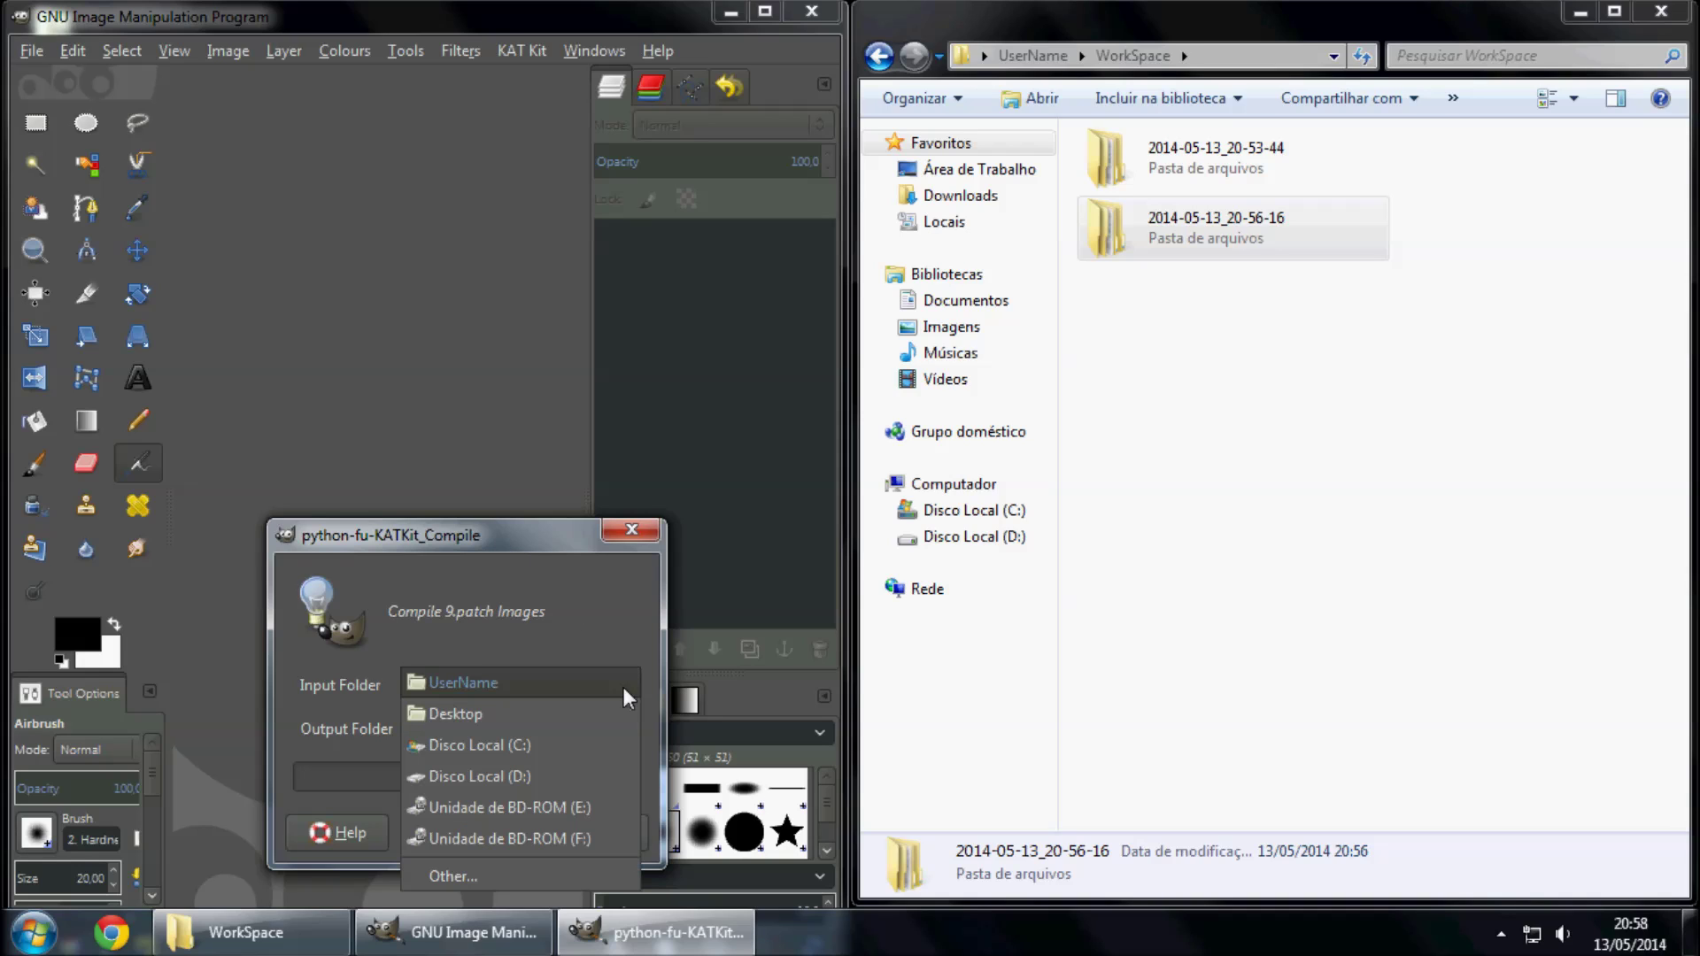
{"action": "left_click", "coordinate": [561, 880]}
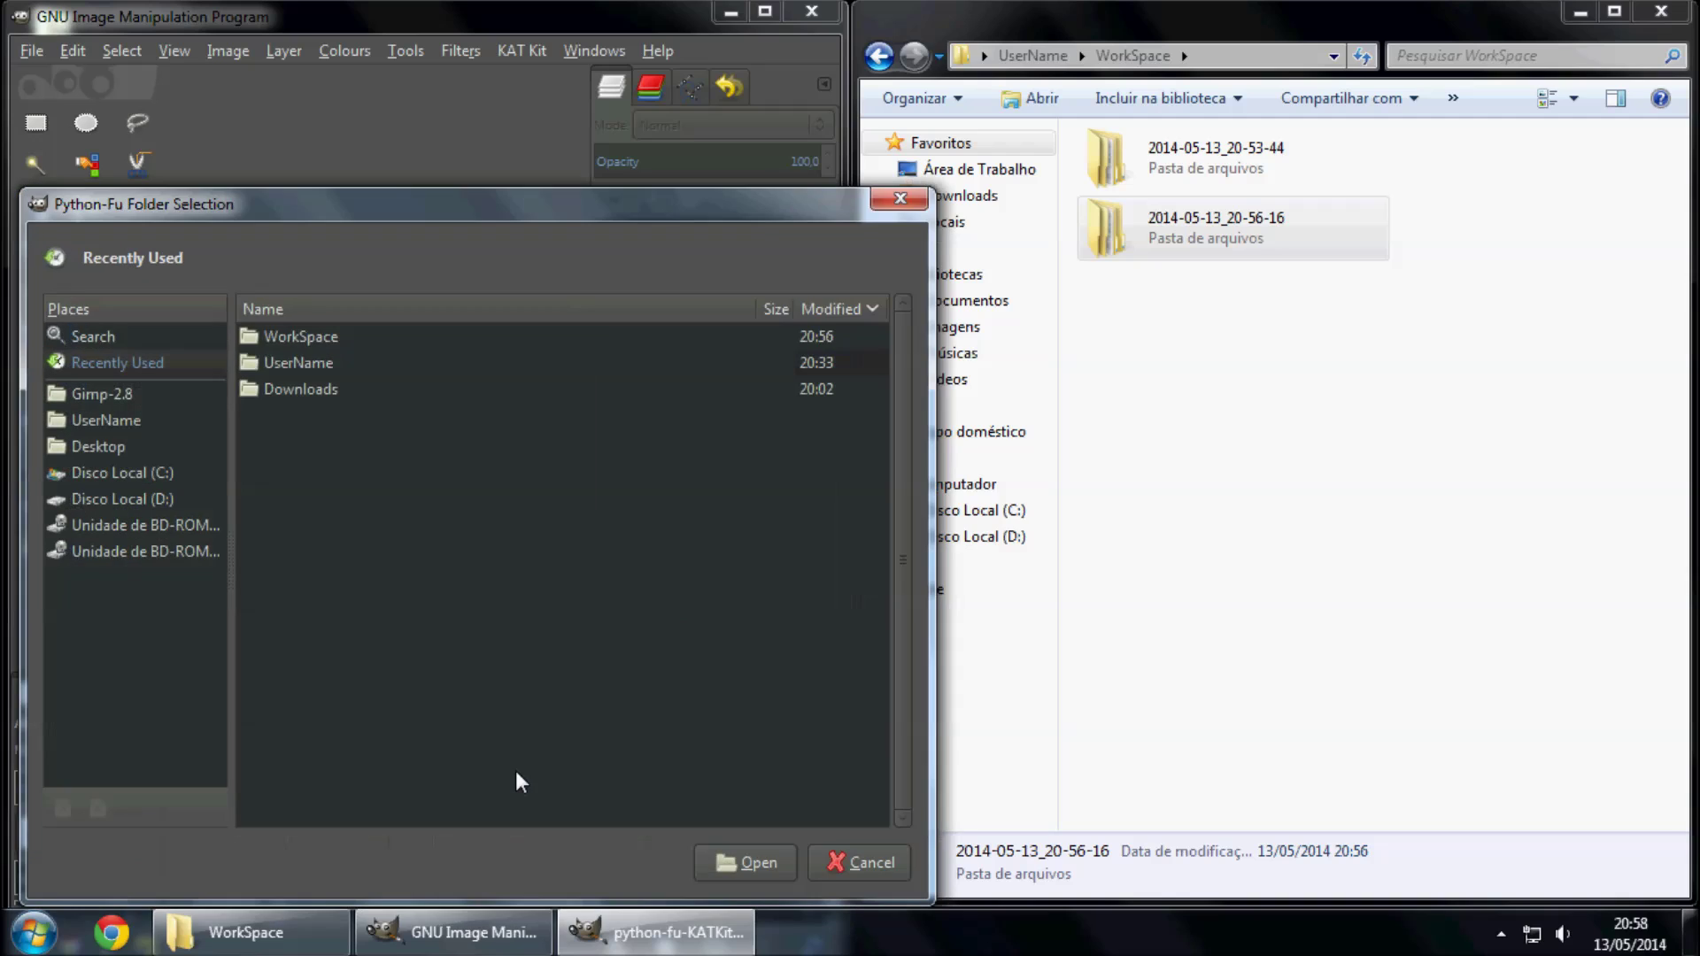
{"action": "left_click", "coordinate": [128, 425]}
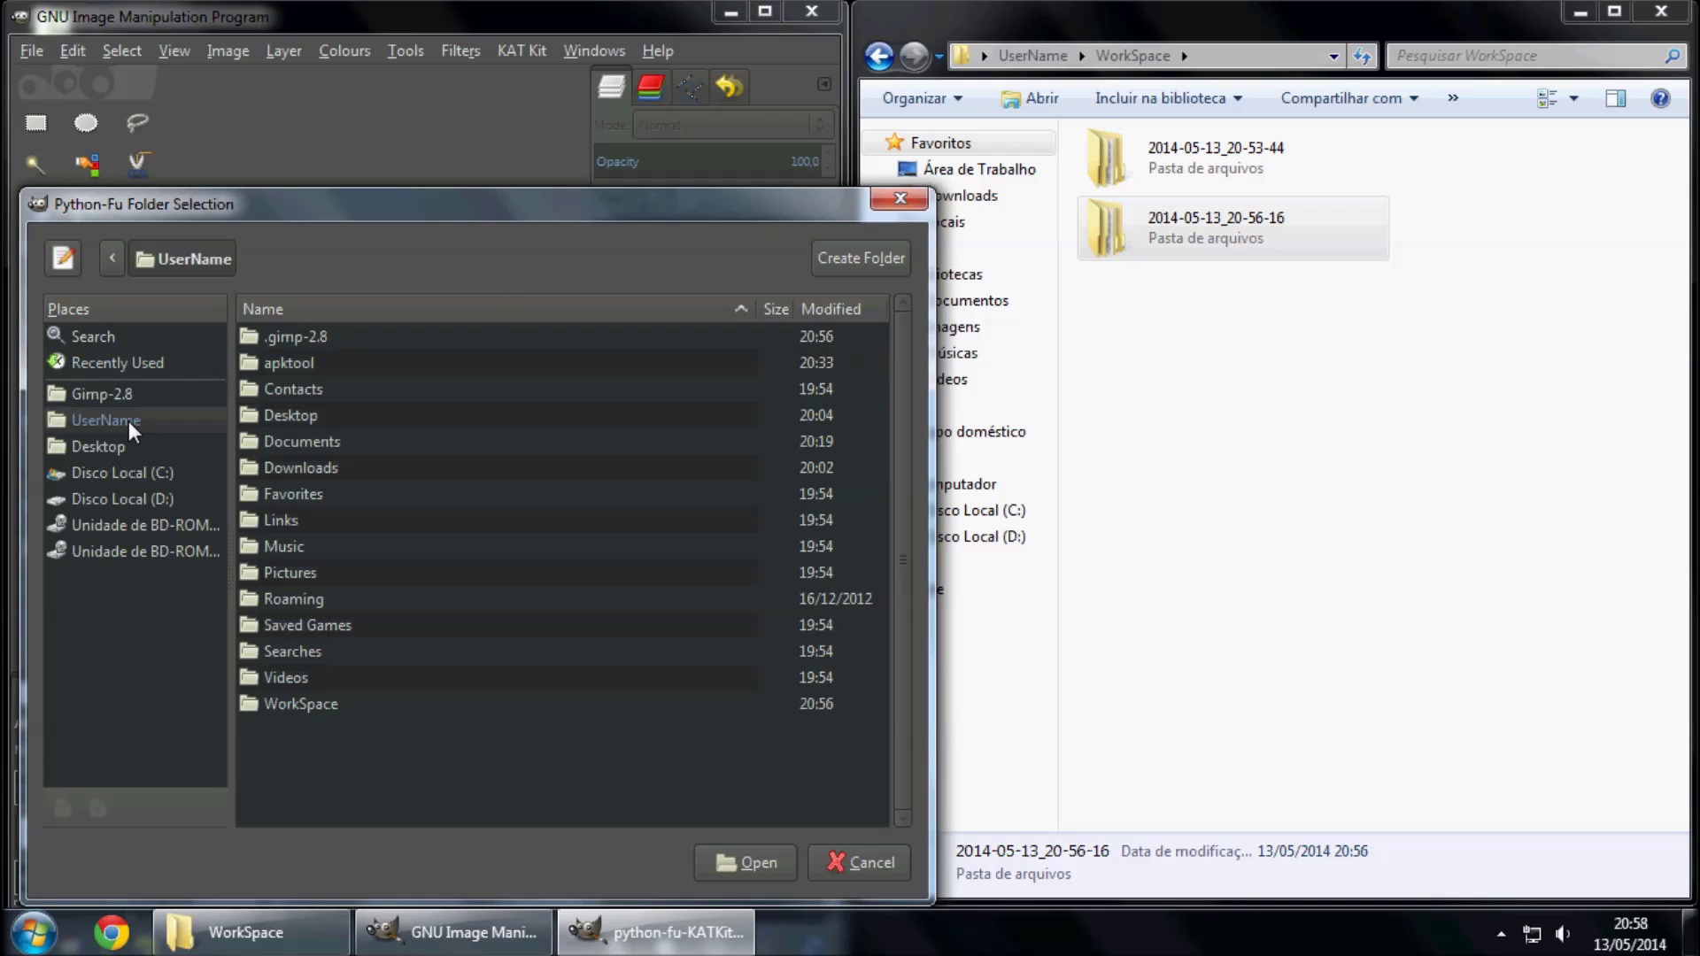
{"action": "left_click", "coordinate": [424, 703]}
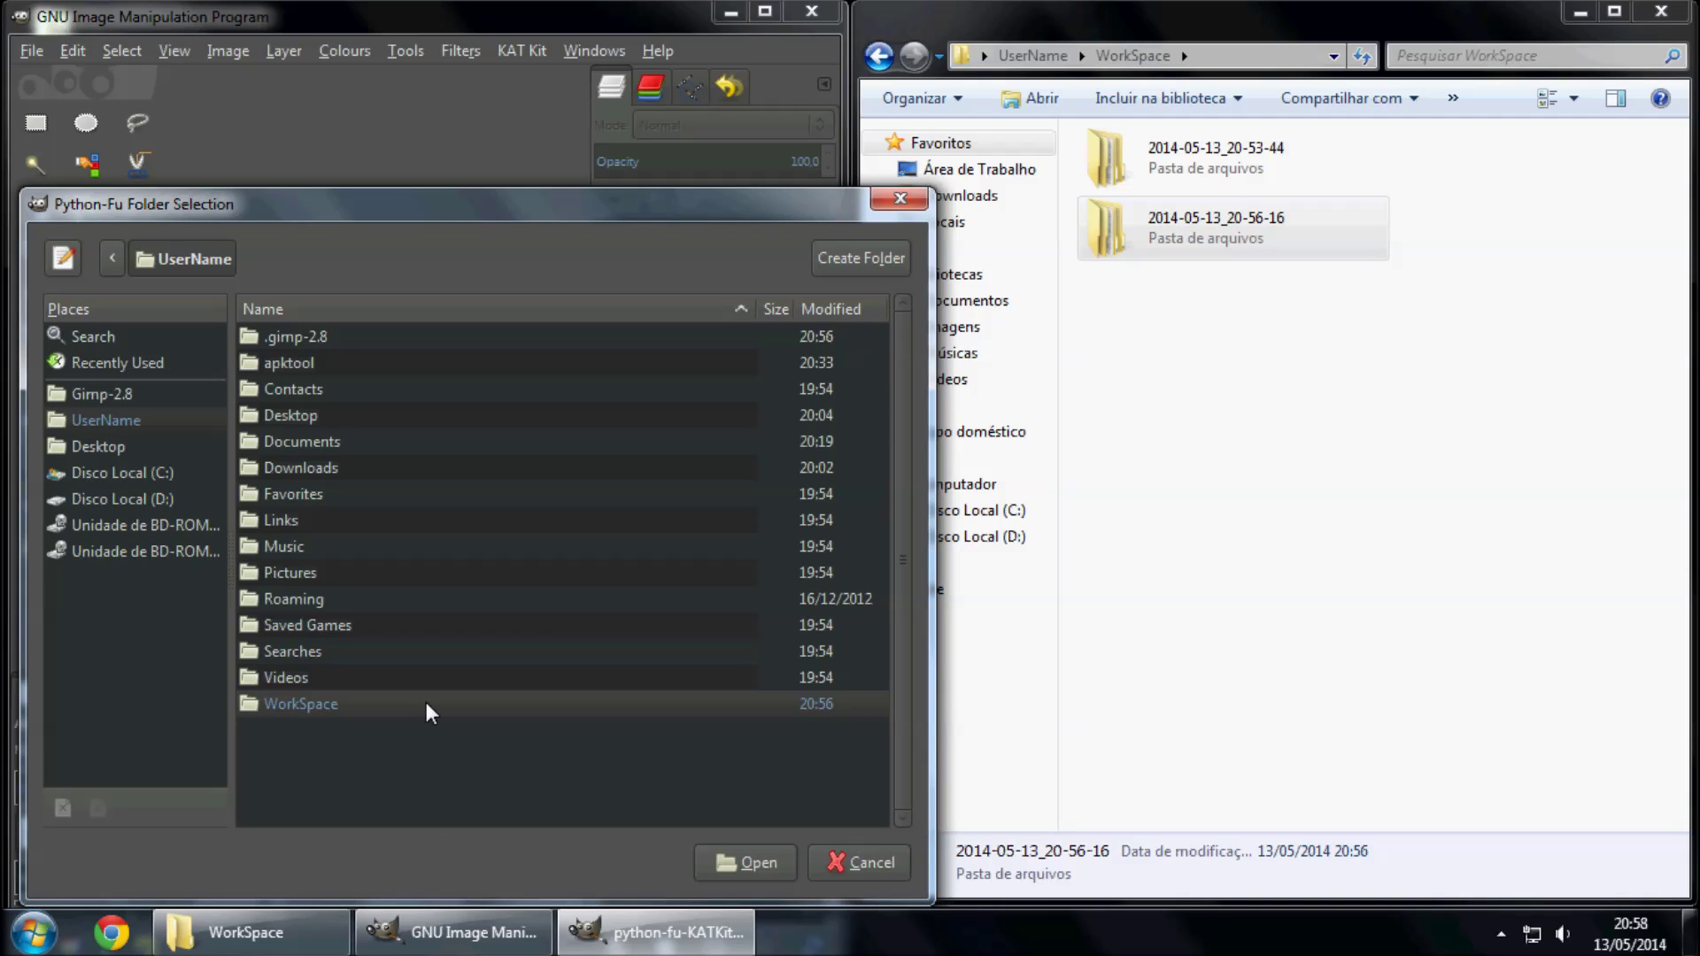
{"action": "double_click", "coordinate": [426, 703]}
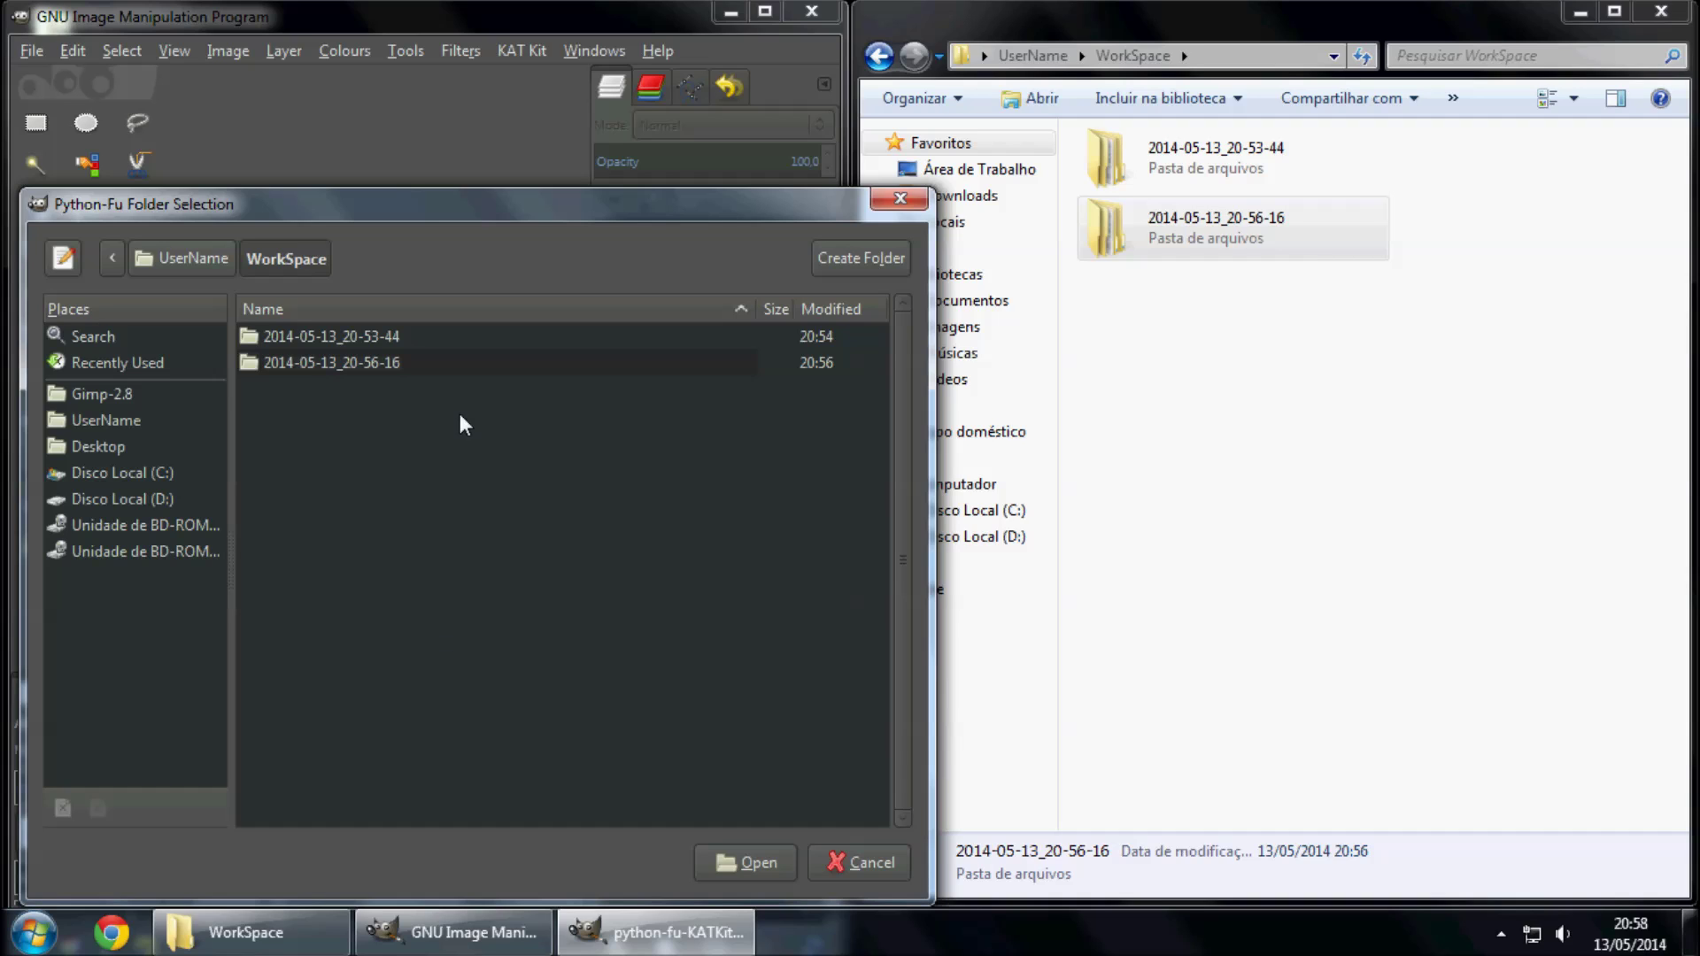
{"action": "left_click", "coordinate": [1351, 230]}
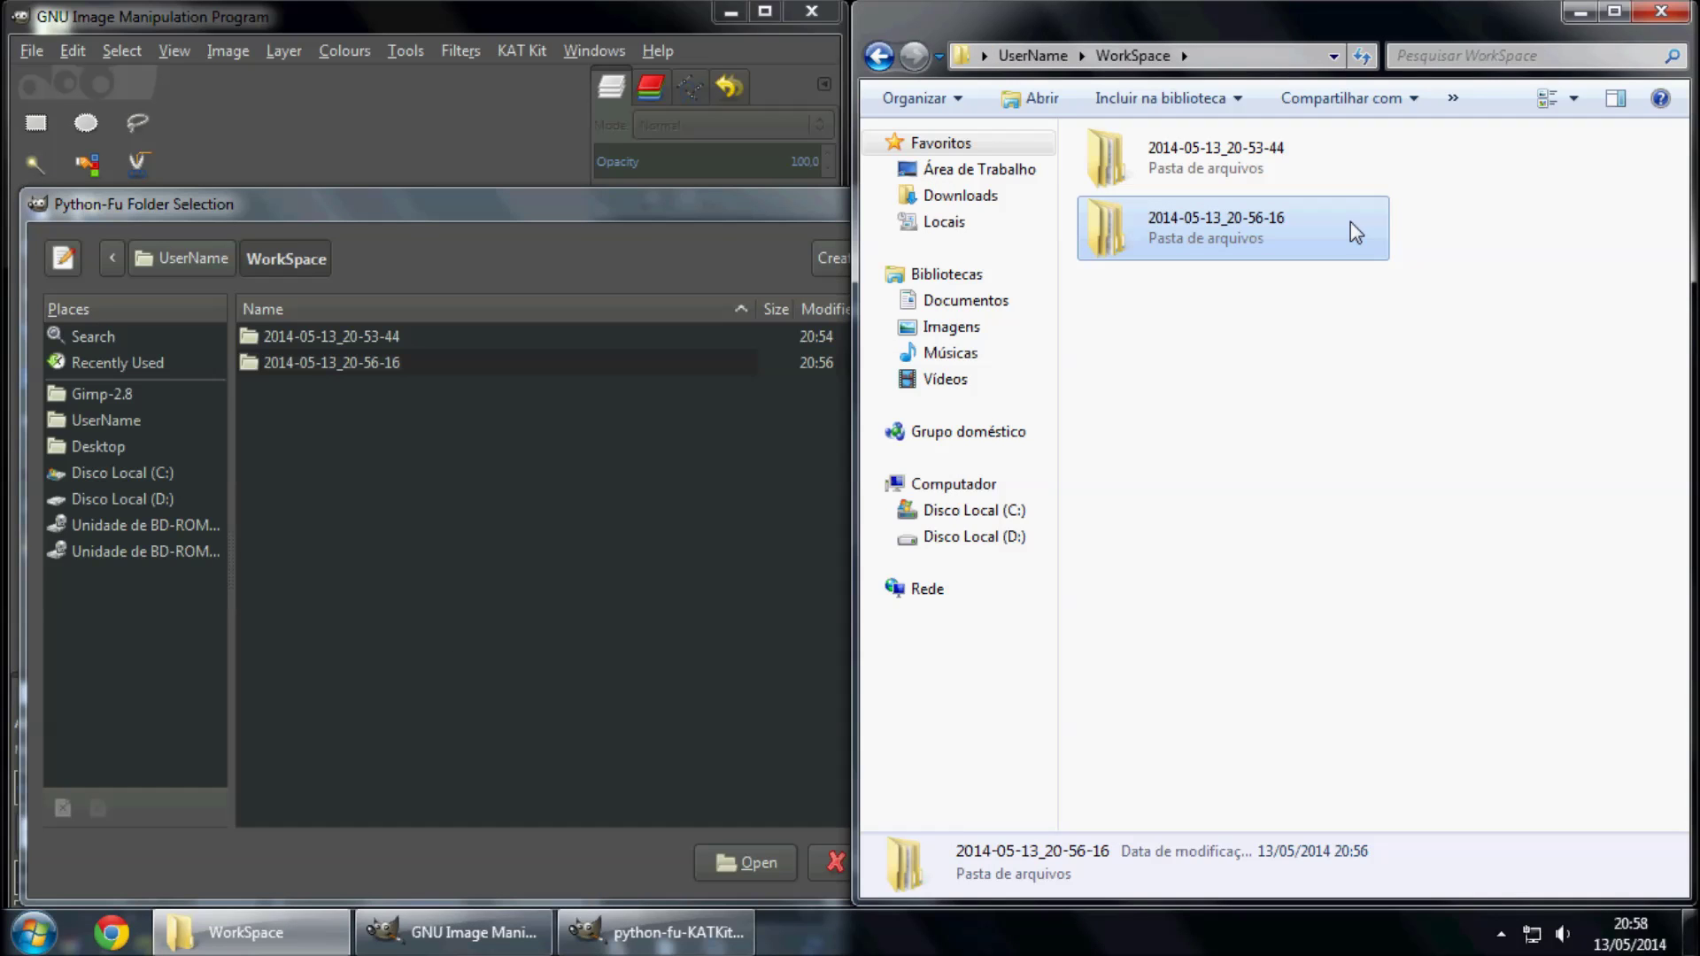
{"action": "left_click", "coordinate": [418, 362]}
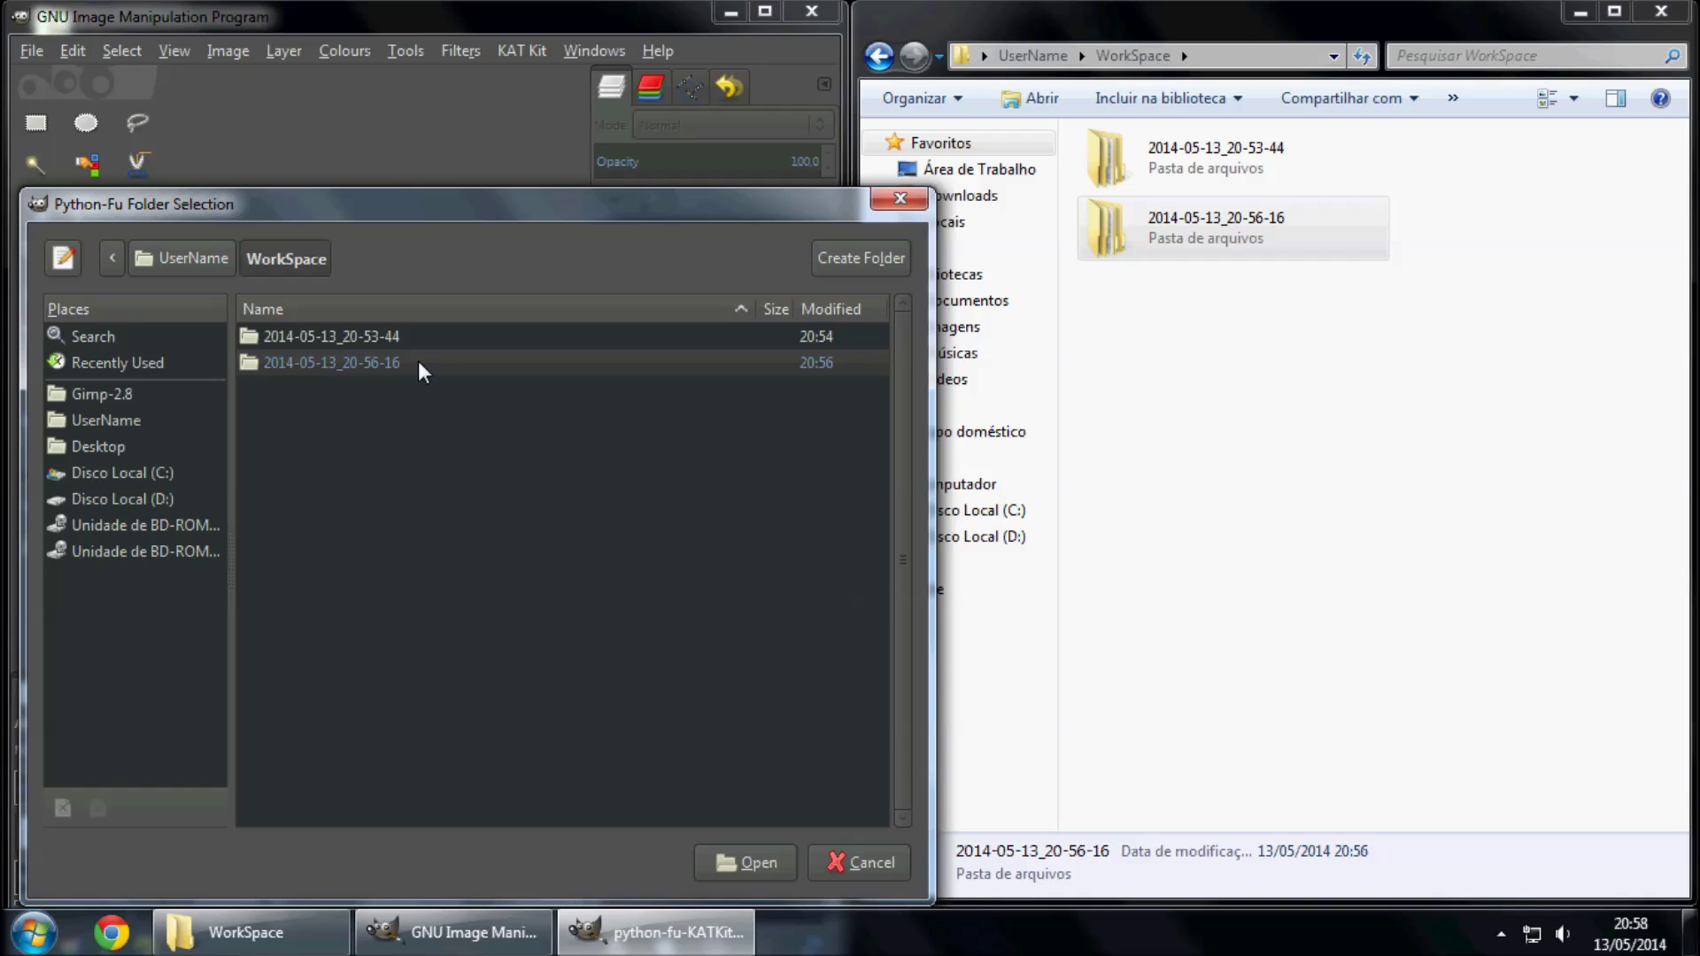
{"action": "left_click", "coordinate": [727, 871]}
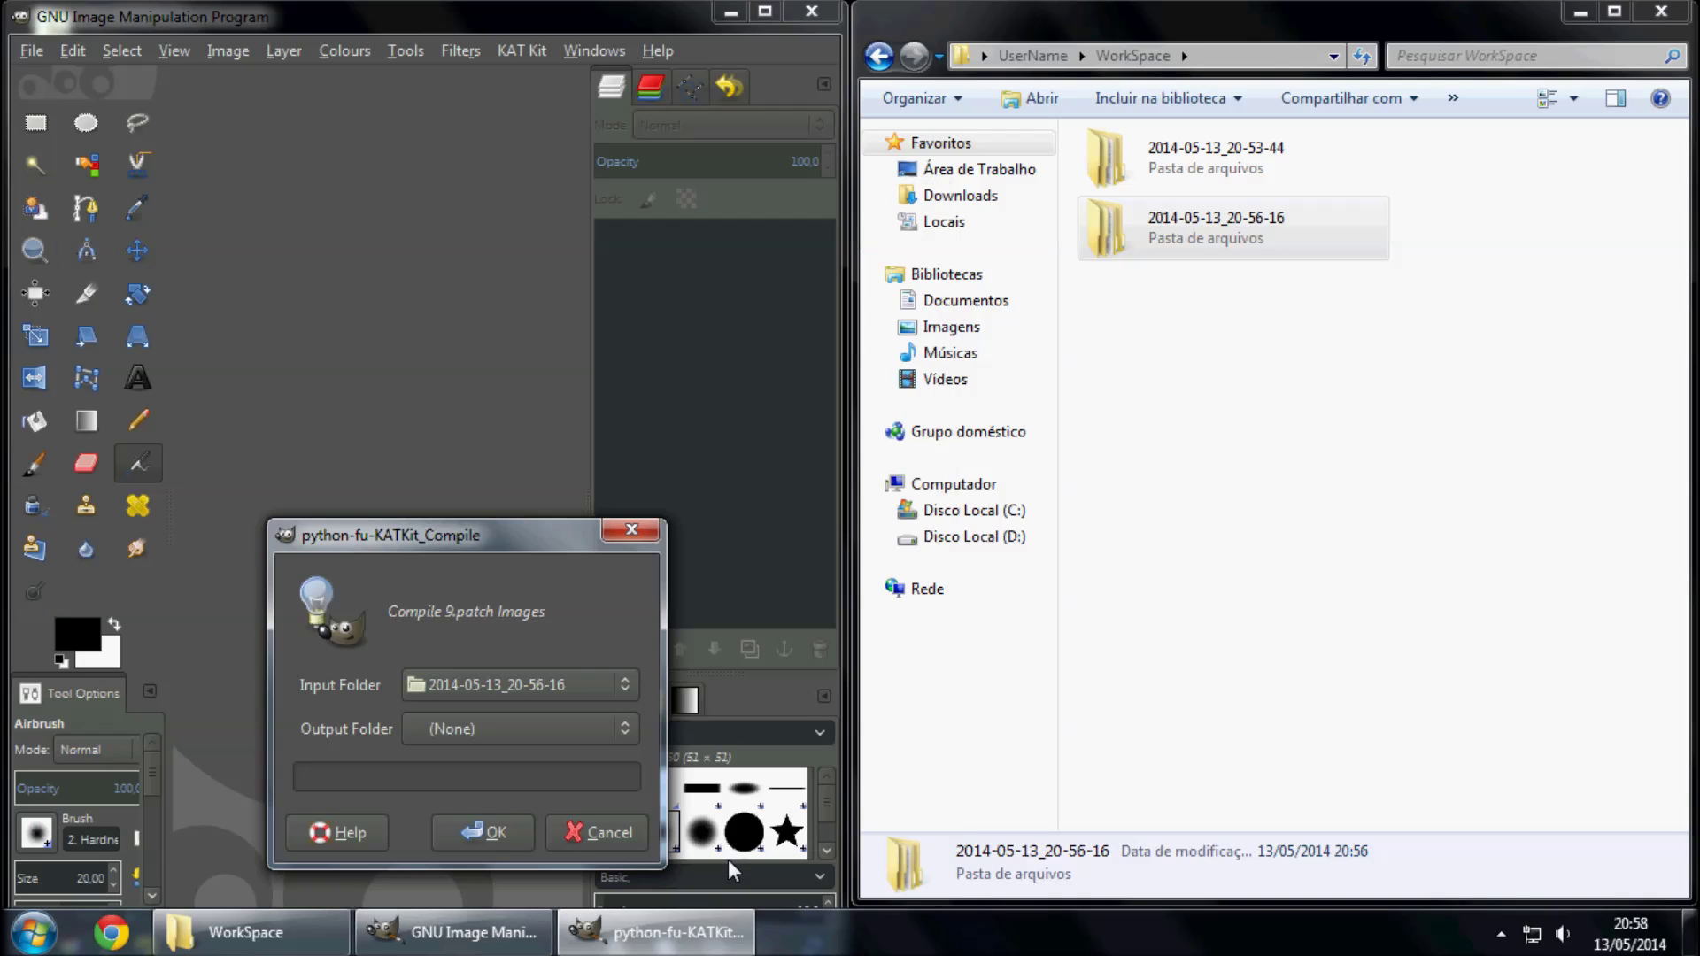
Set the output folder to WorkSpace and run the 9-patch compilation
{"action": "left_click", "coordinate": [629, 731]}
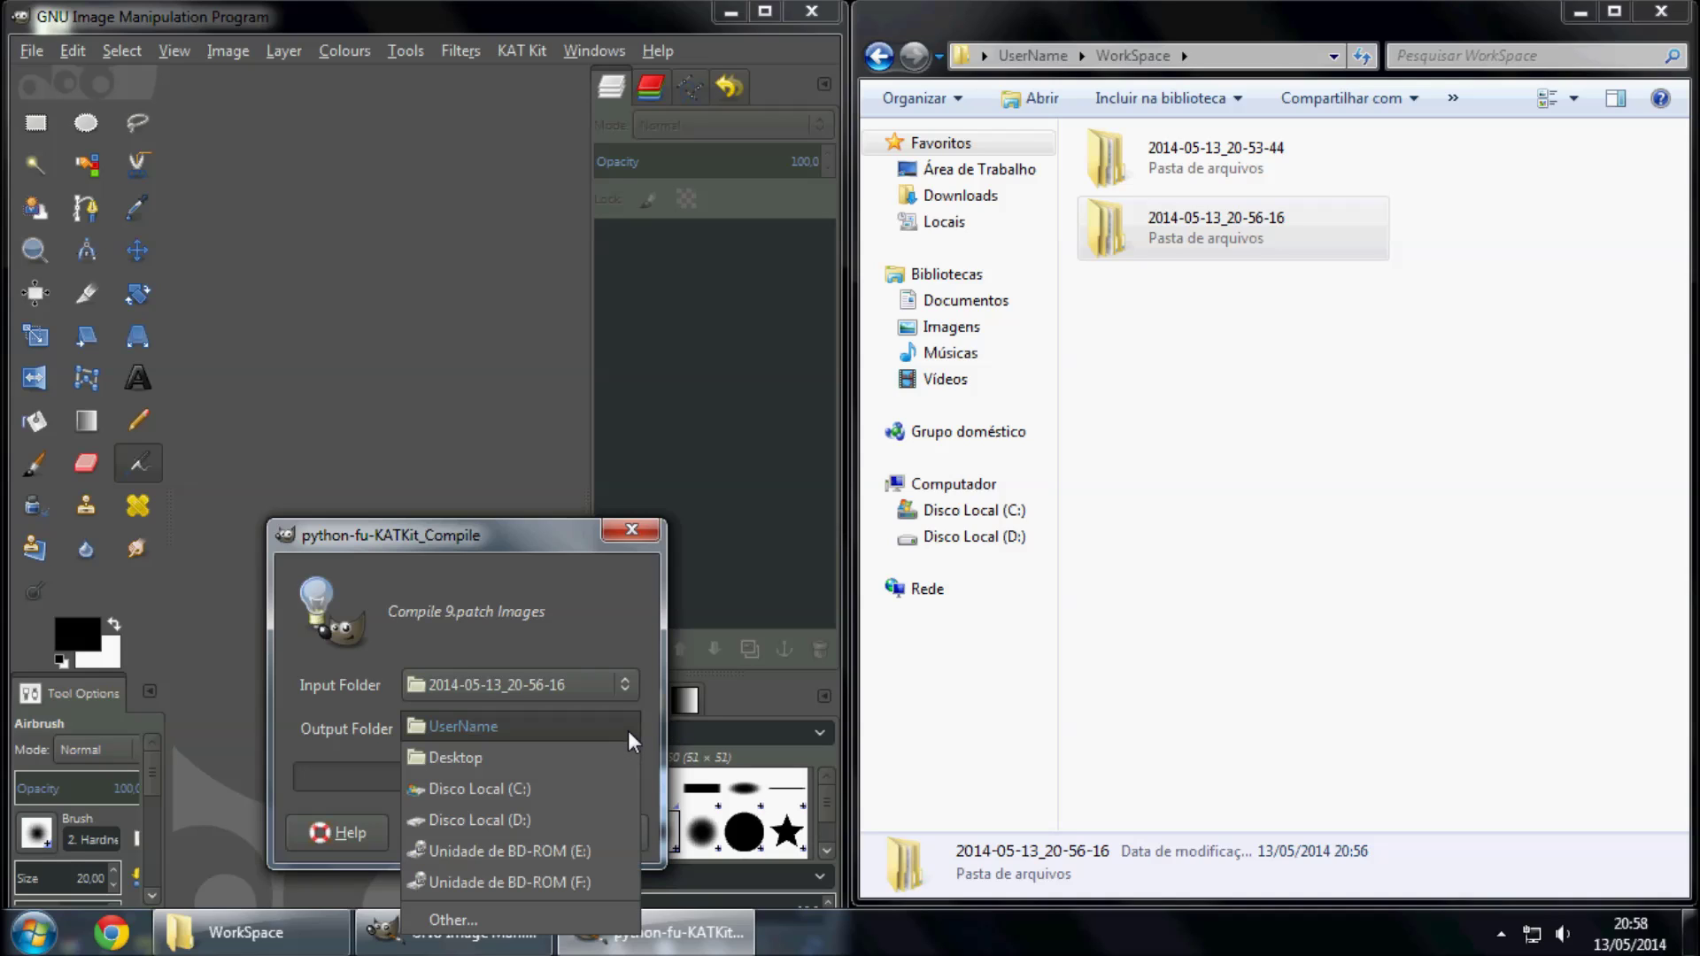
{"action": "left_click", "coordinate": [538, 920]}
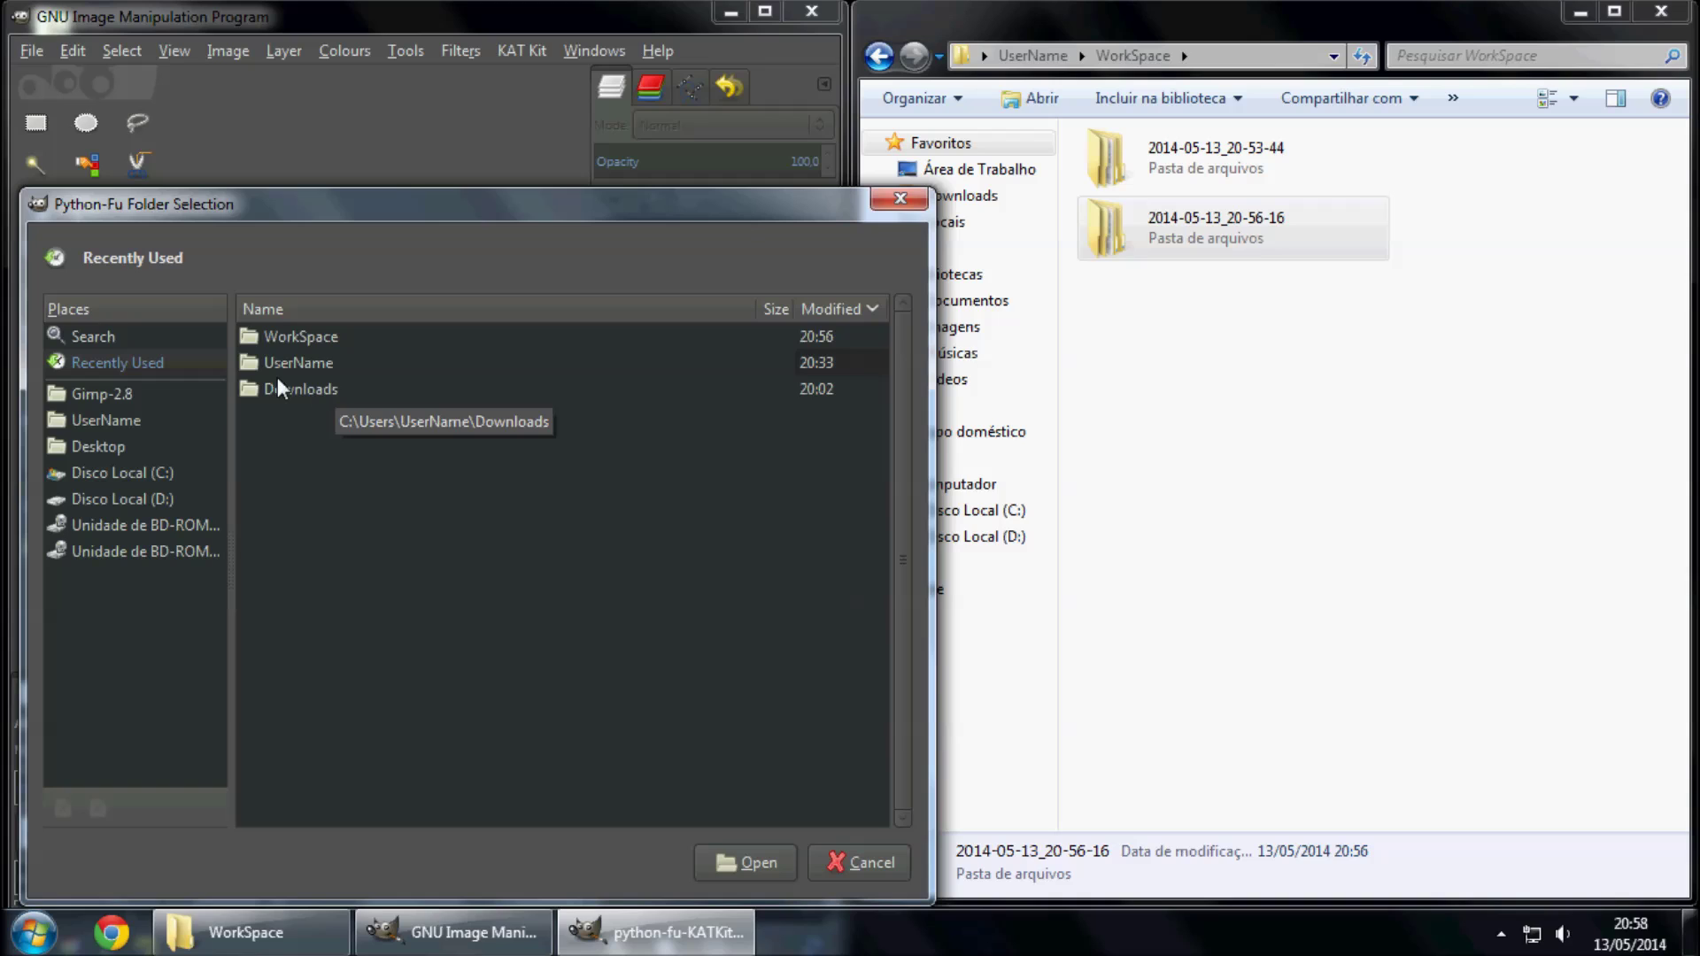
{"action": "left_click", "coordinate": [105, 419]}
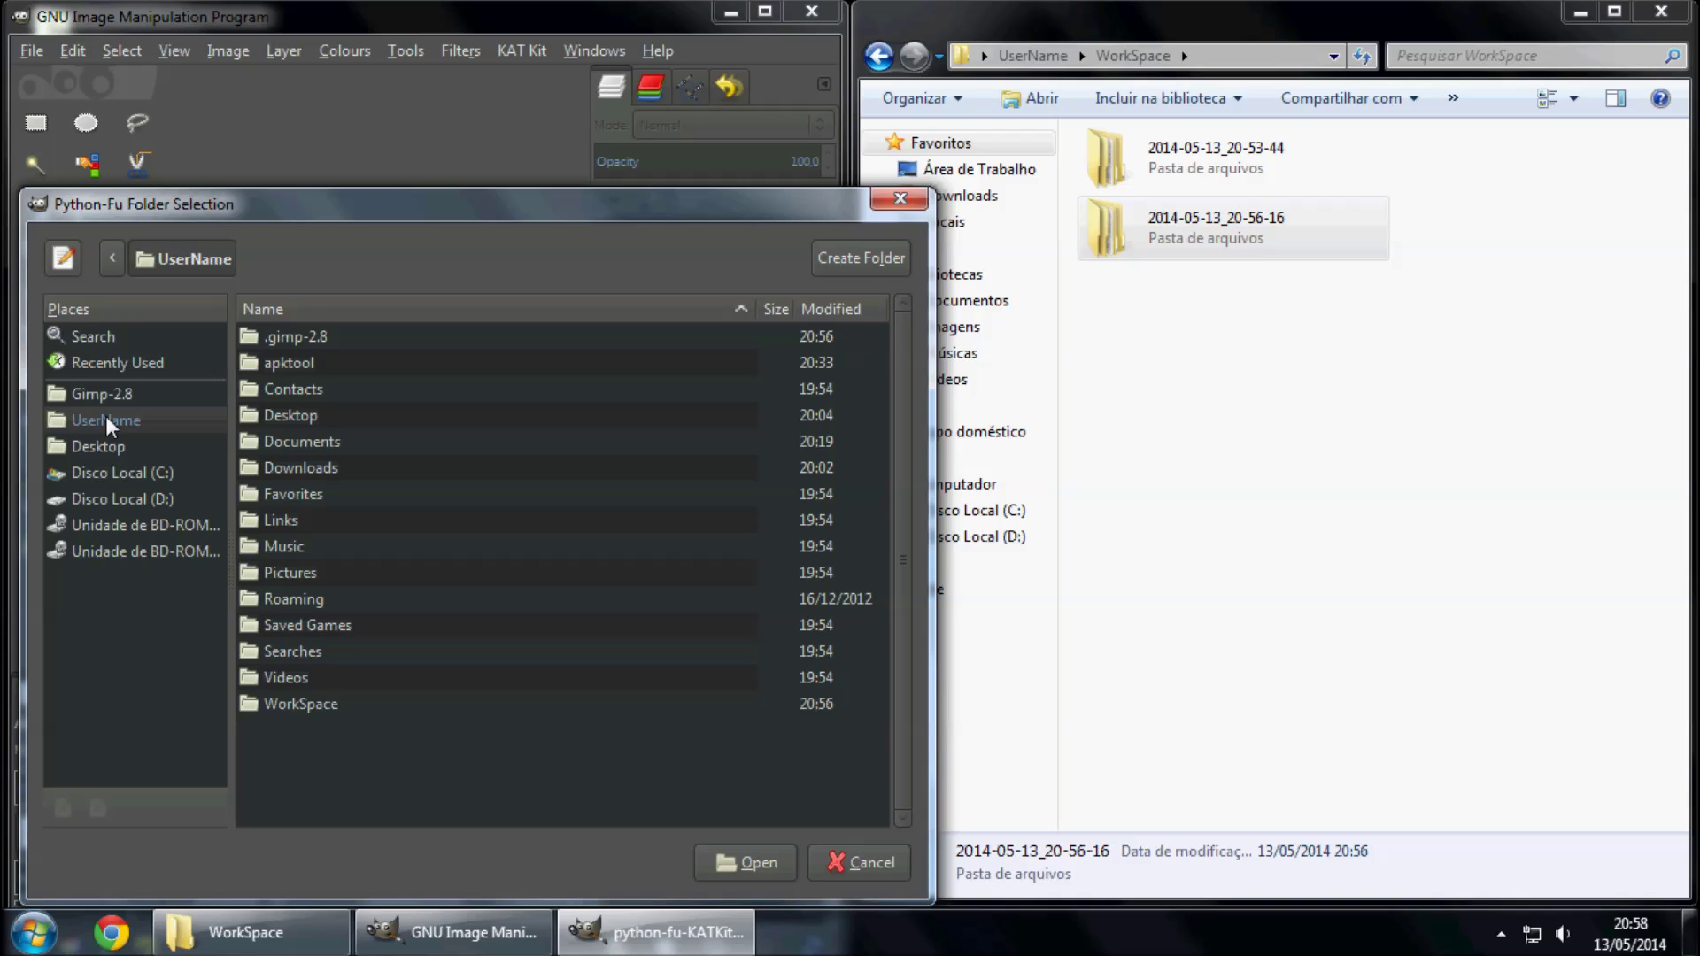
{"action": "double_click", "coordinate": [363, 707]}
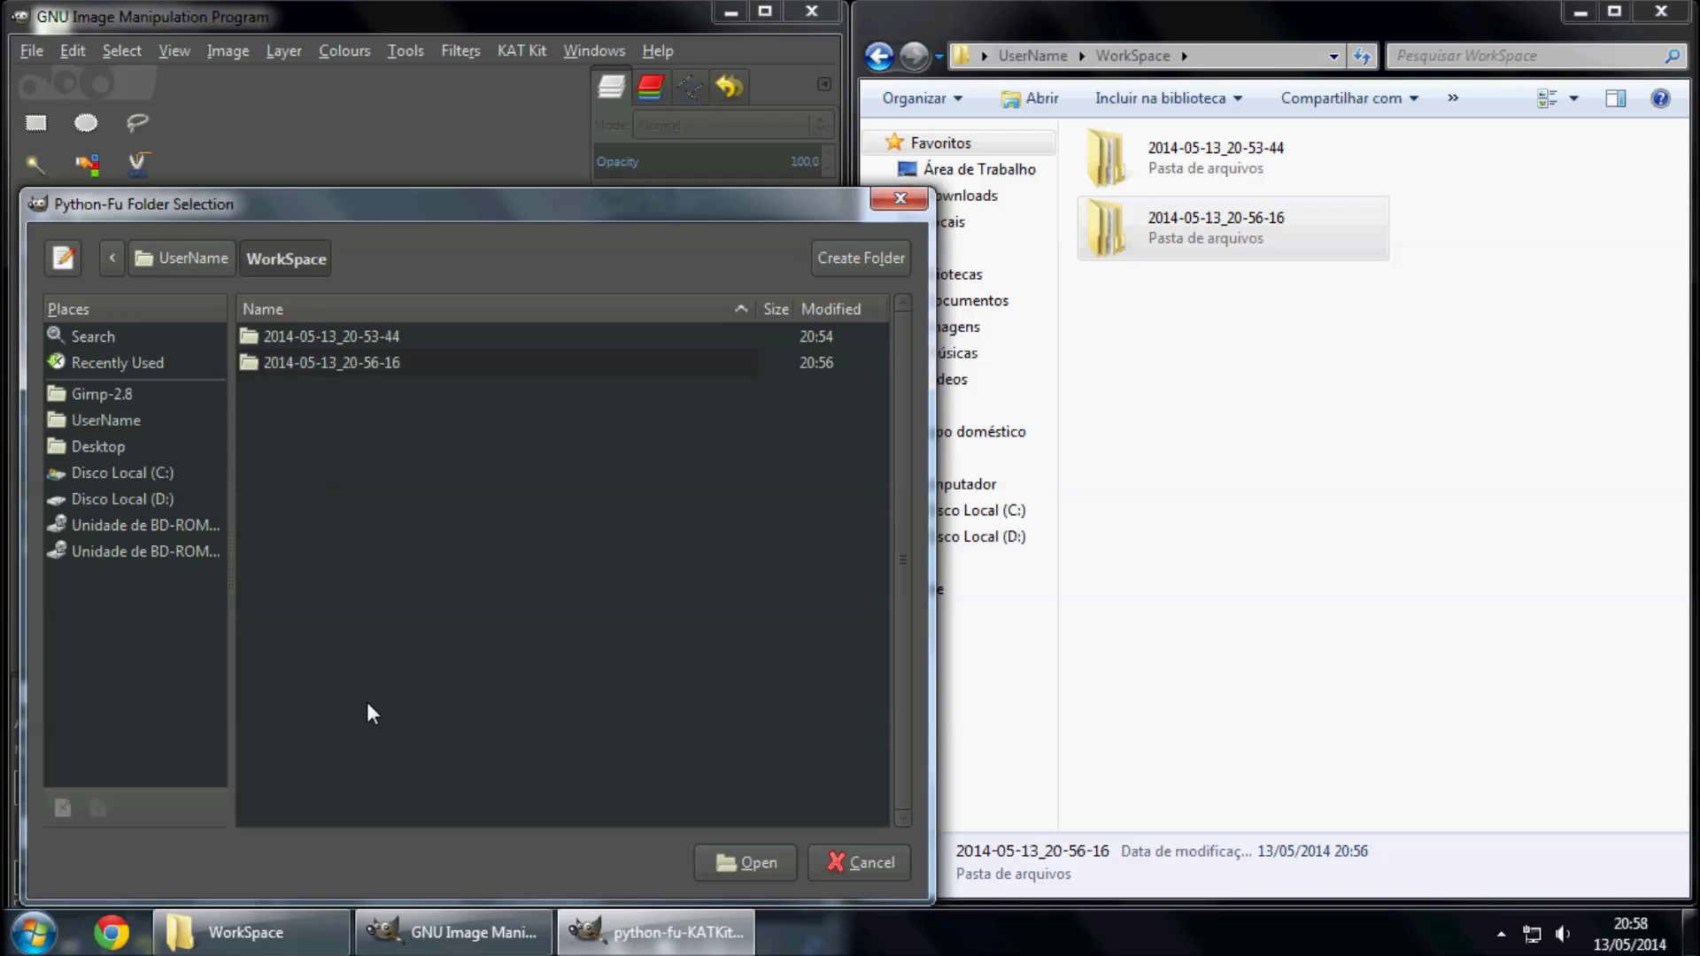
{"action": "left_click", "coordinate": [758, 862]}
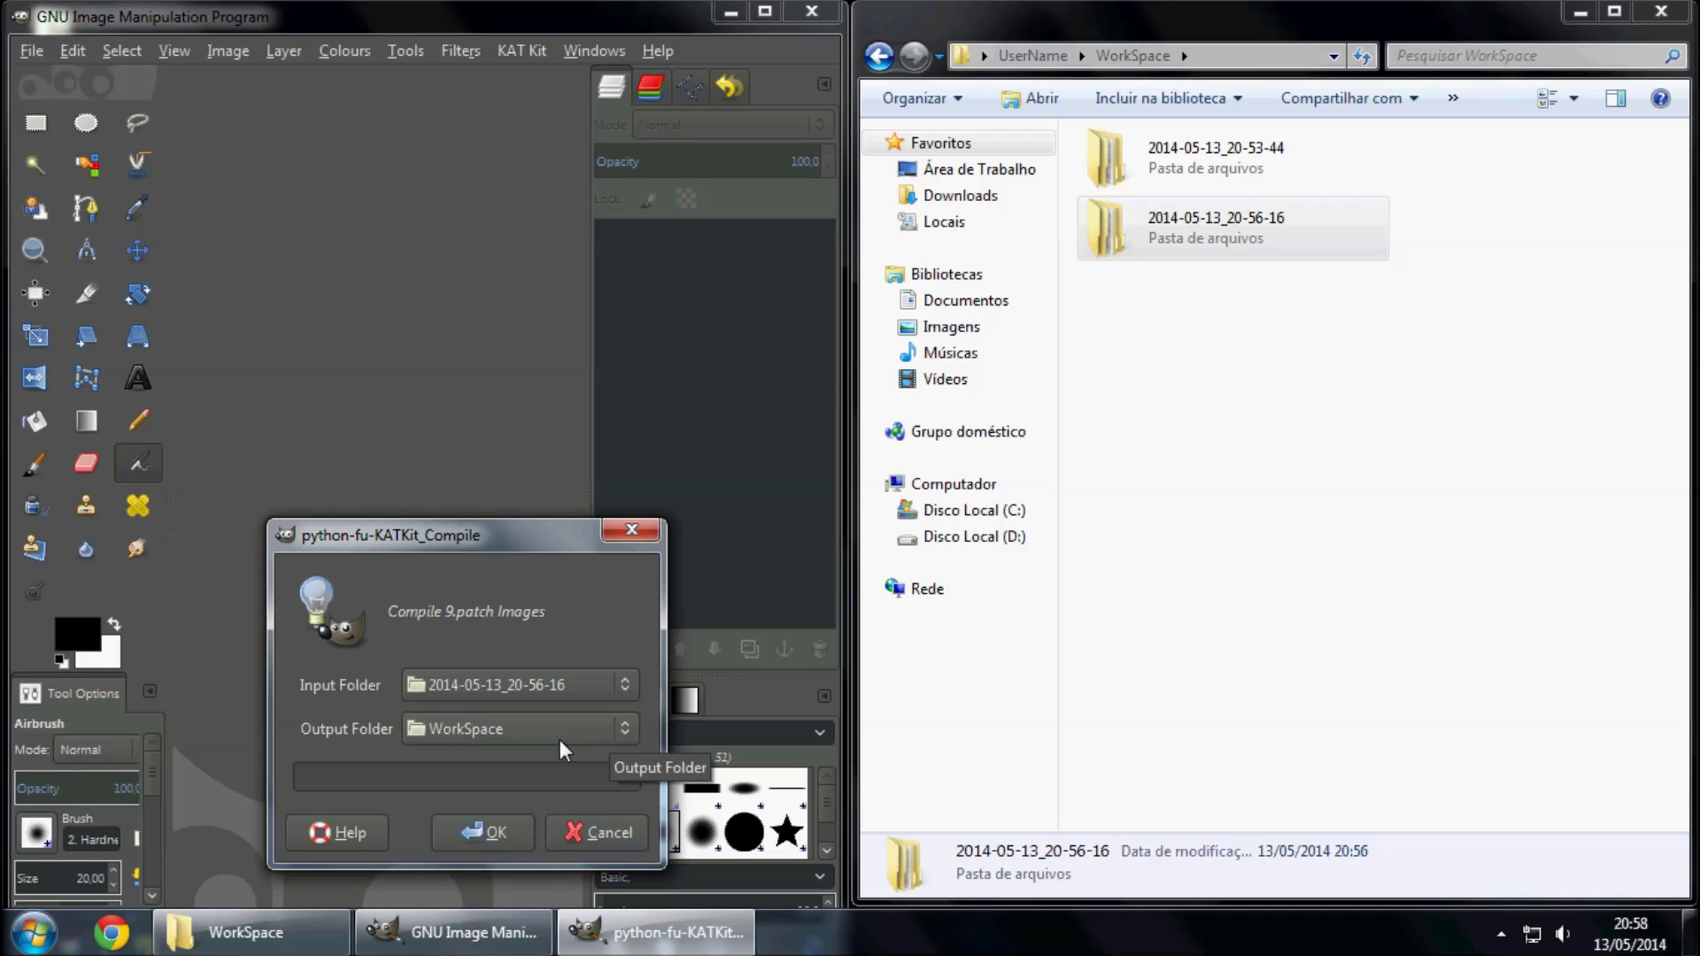
{"action": "left_click", "coordinate": [497, 835]}
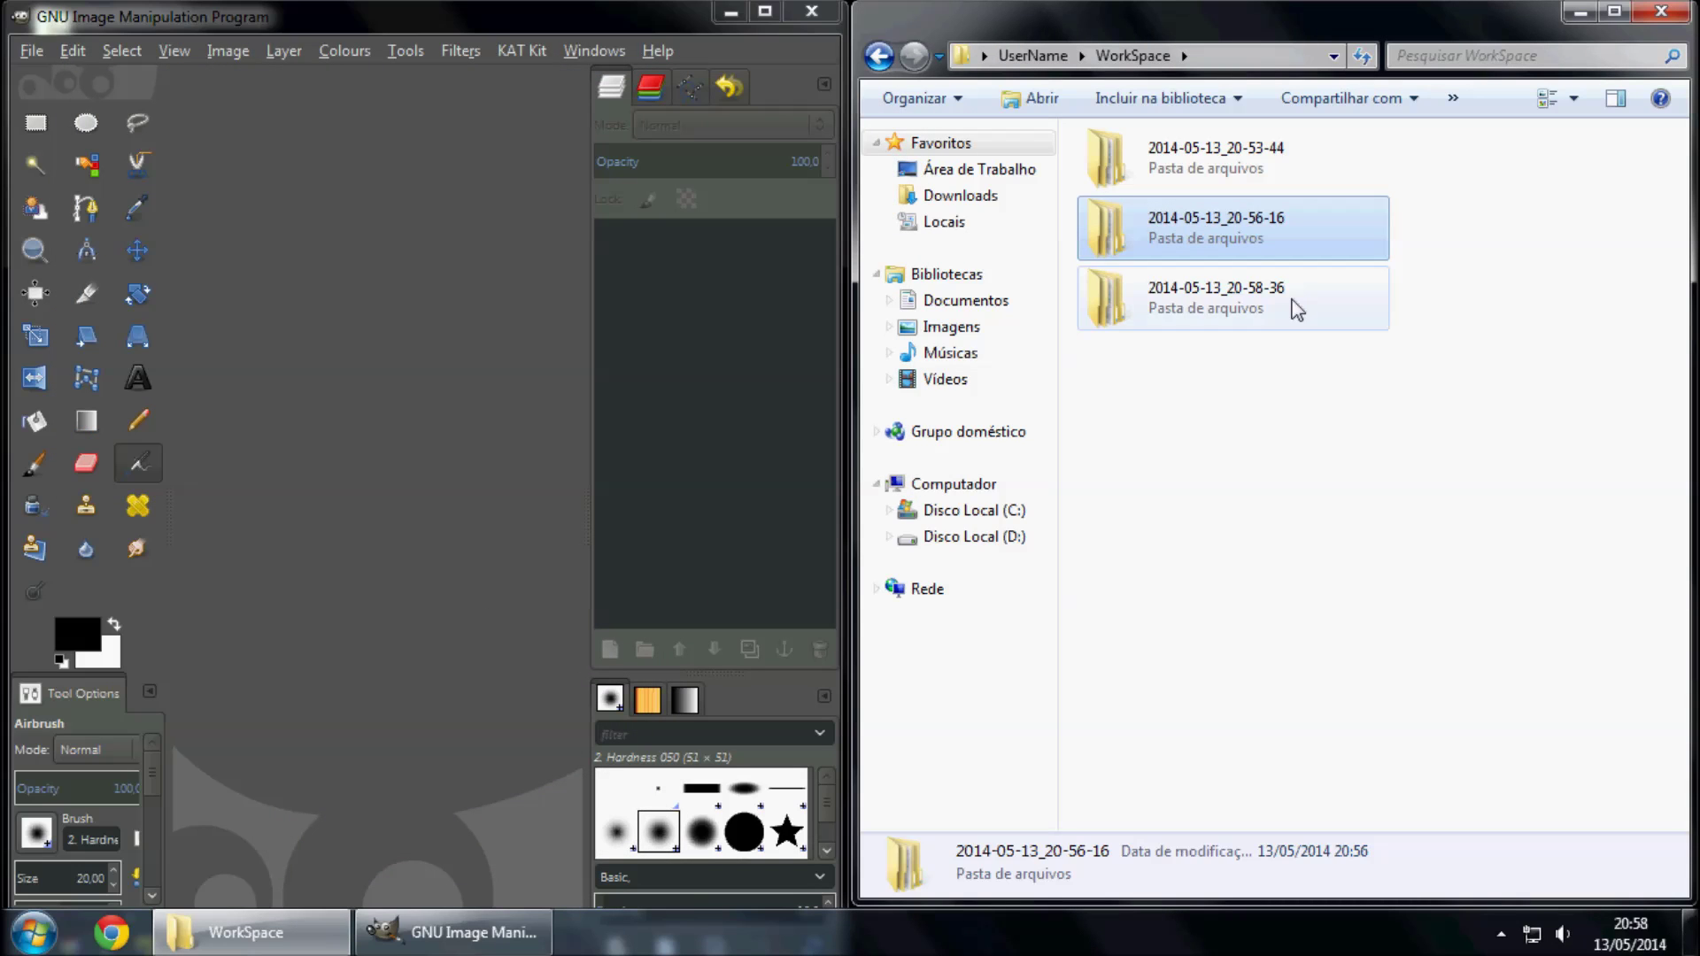
Open 2014-05-13_20-58-36 > system > app > SecCalendar_SPen.apk > res > drawable
{"action": "left_click", "coordinate": [1346, 306]}
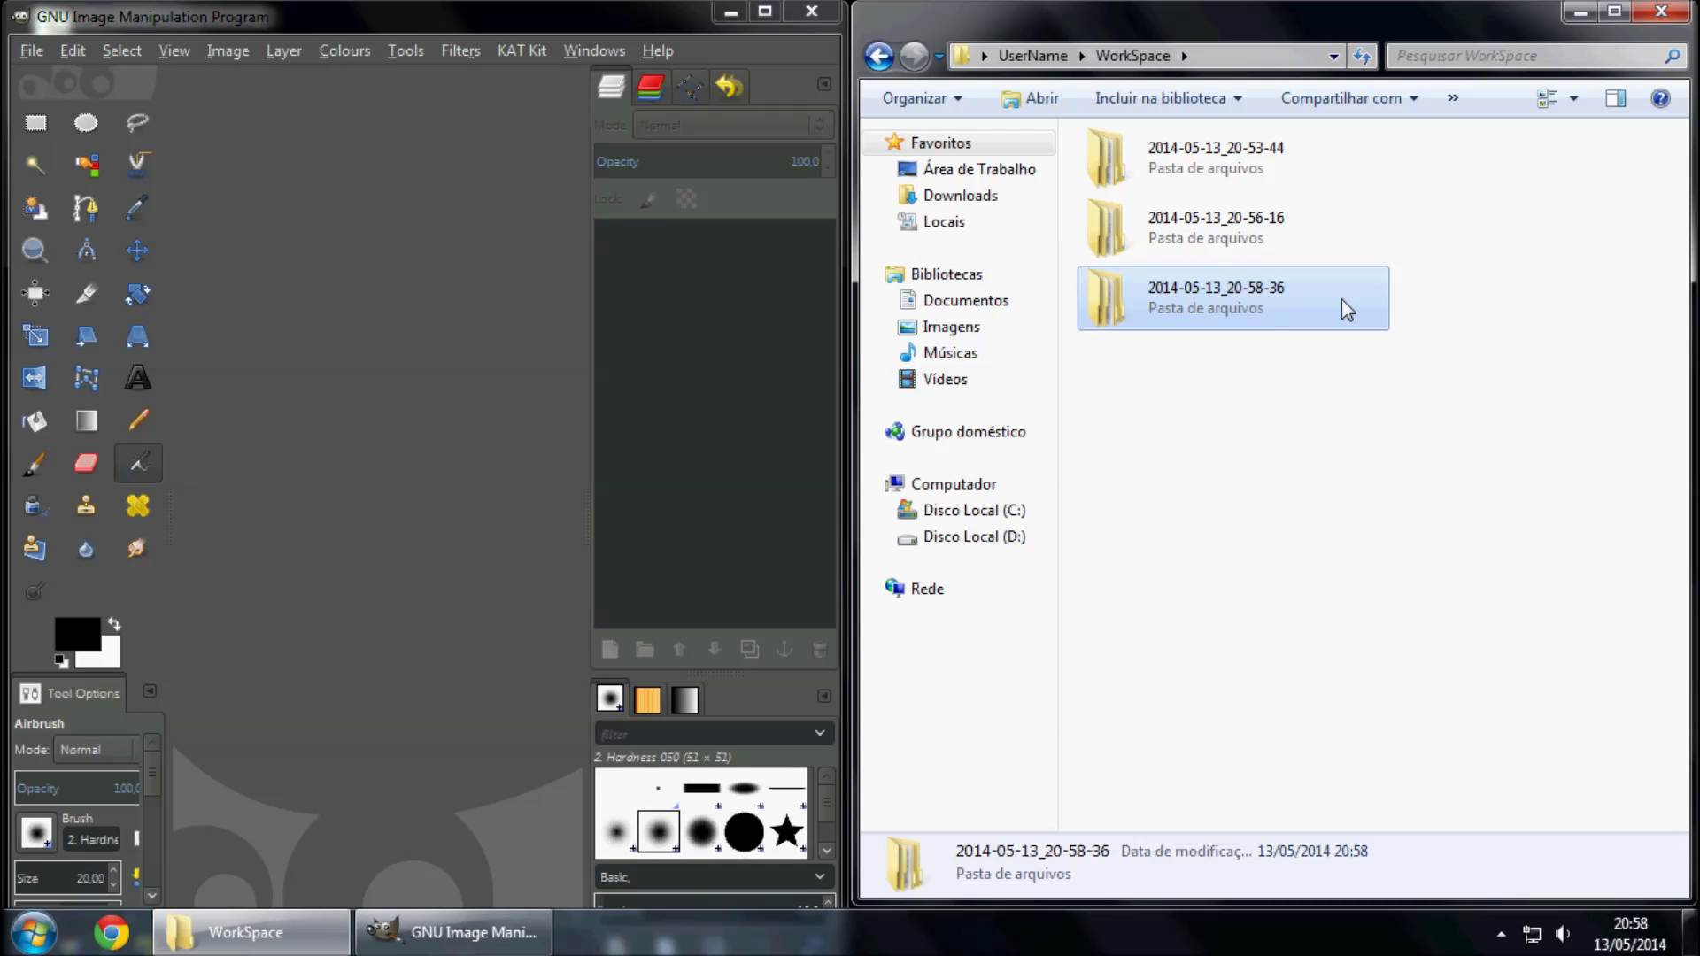
{"action": "double_click", "coordinate": [1342, 300]}
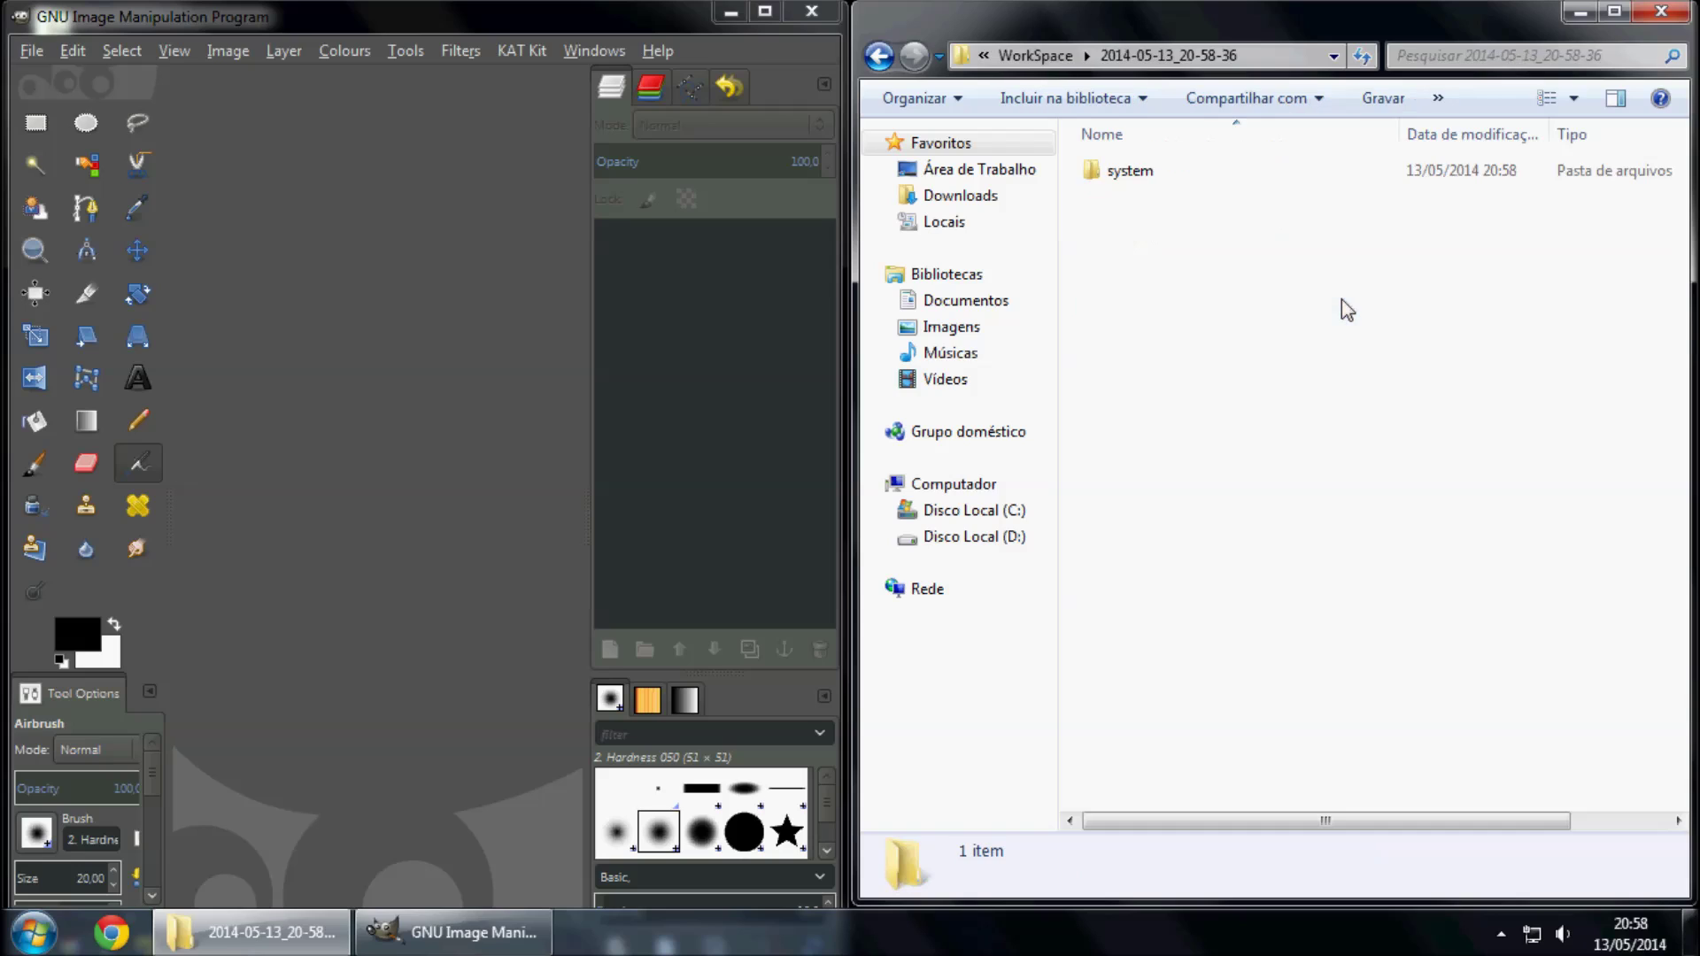
{"action": "double_click", "coordinate": [1280, 174]}
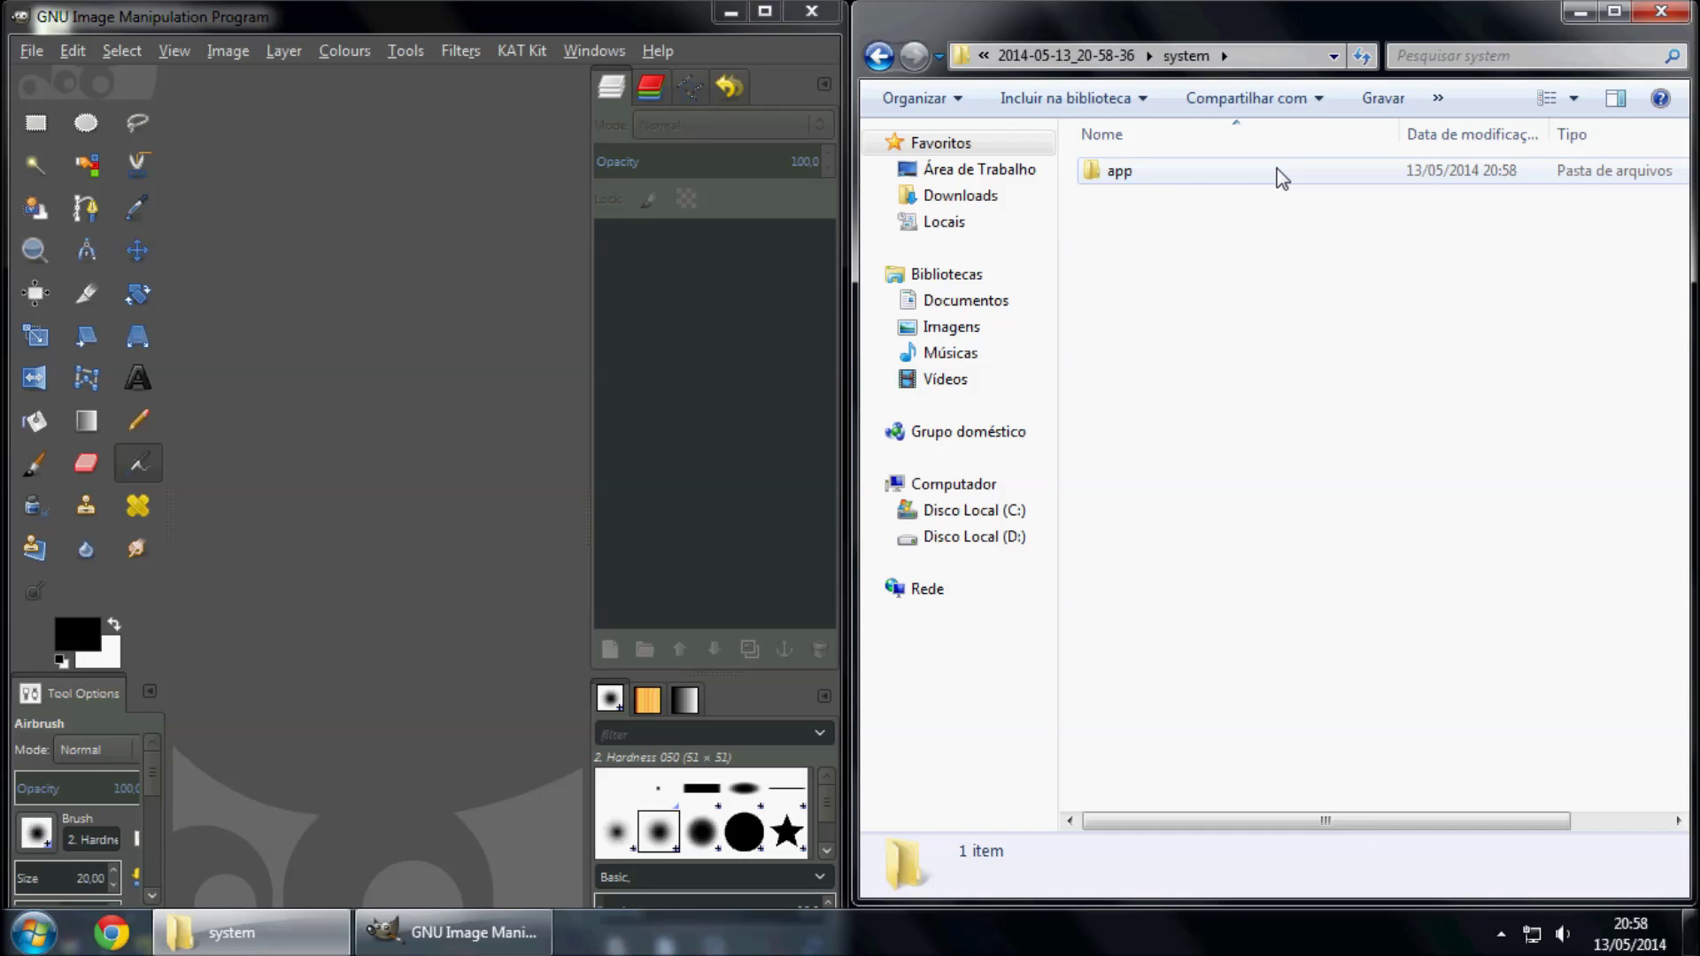
{"action": "double_click", "coordinate": [1279, 173]}
{"action": "double_click", "coordinate": [1321, 174]}
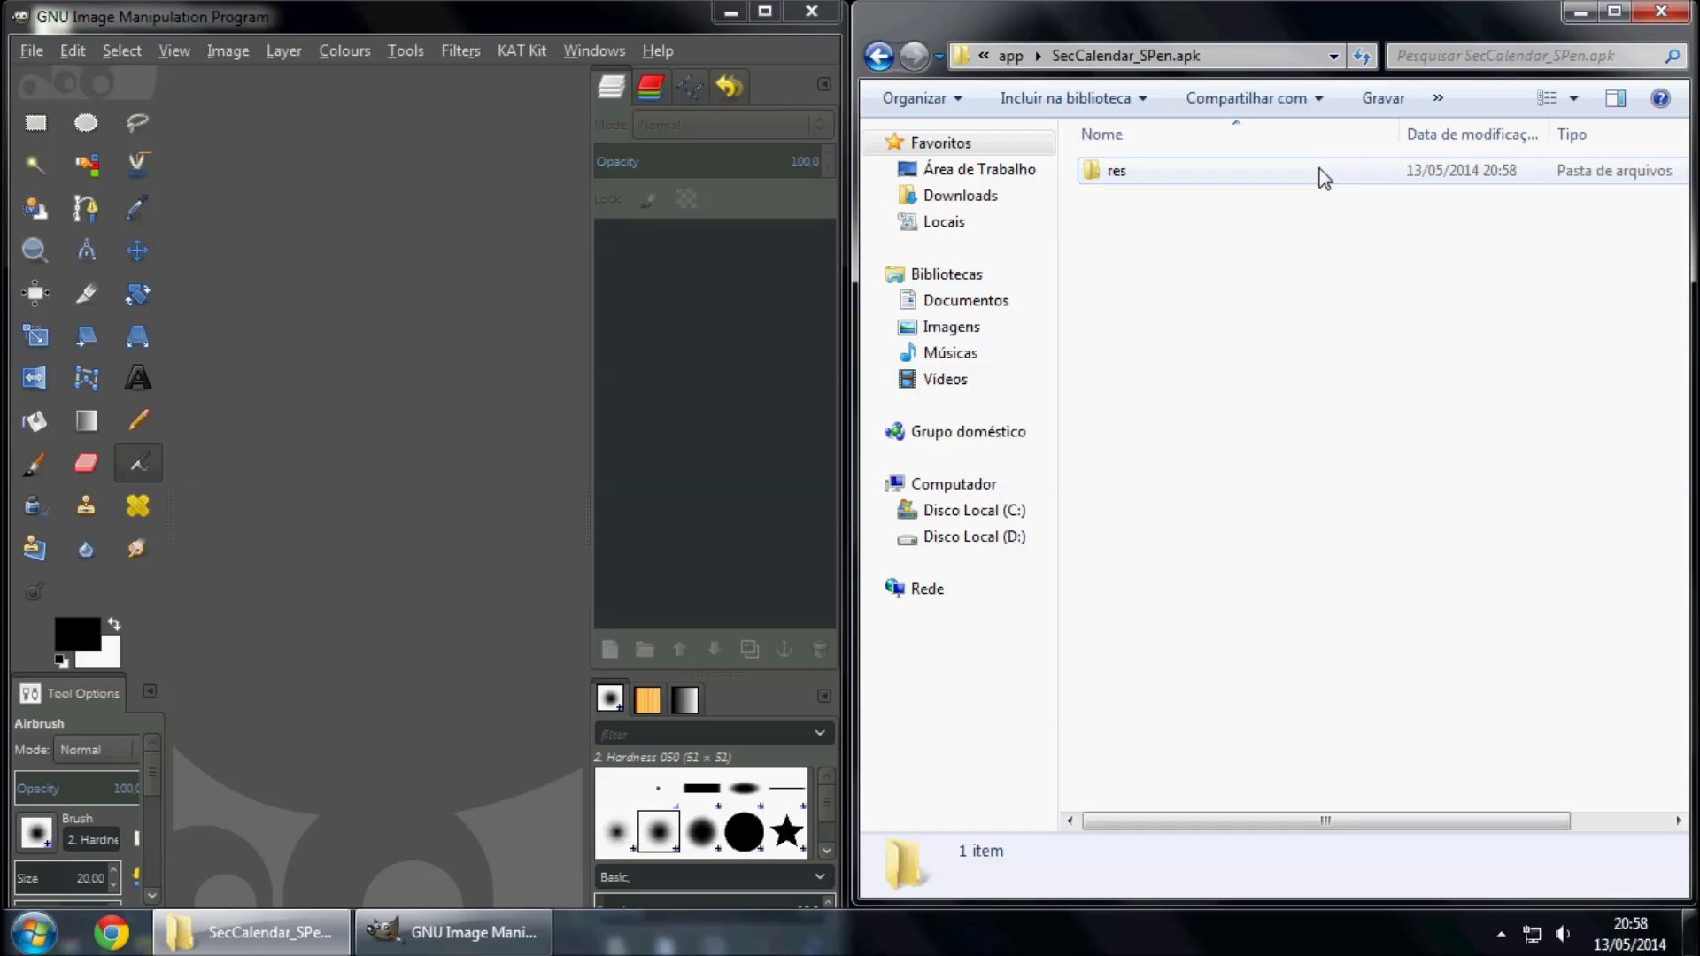
{"action": "double_click", "coordinate": [1321, 173]}
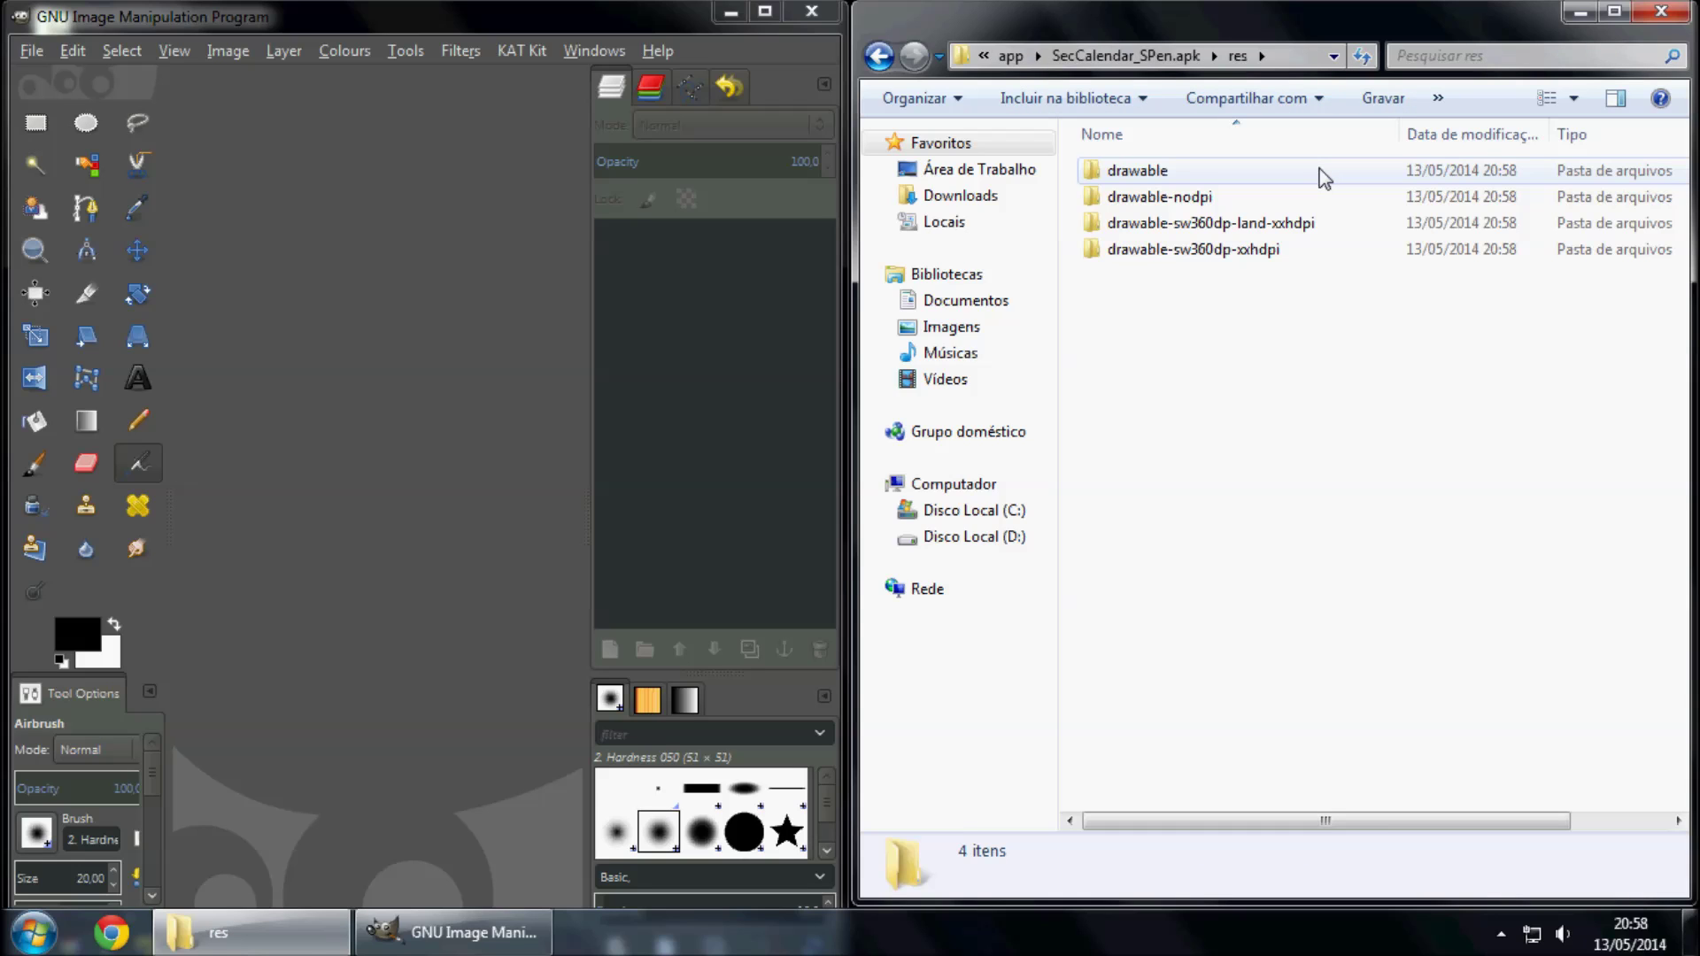
{"action": "left_click", "coordinate": [1324, 177]}
{"action": "left_click_drag", "start_coordinate": [1279, 327], "coordinate": [1120, 139]}
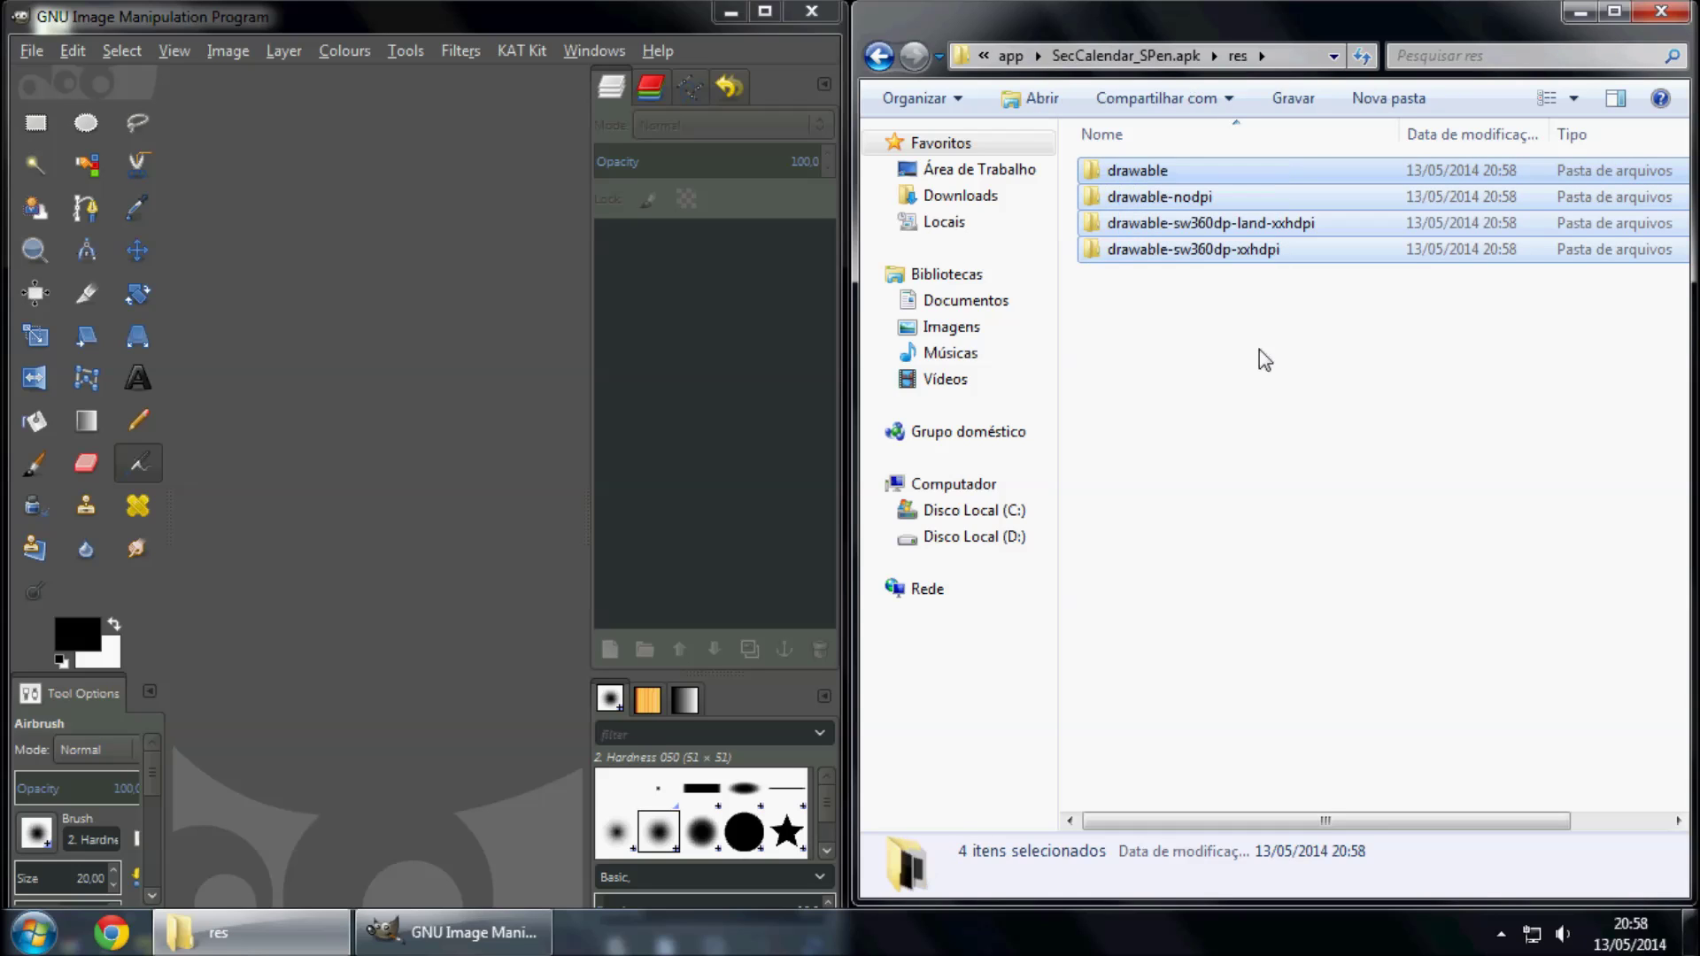
{"action": "left_click", "coordinate": [1216, 175]}
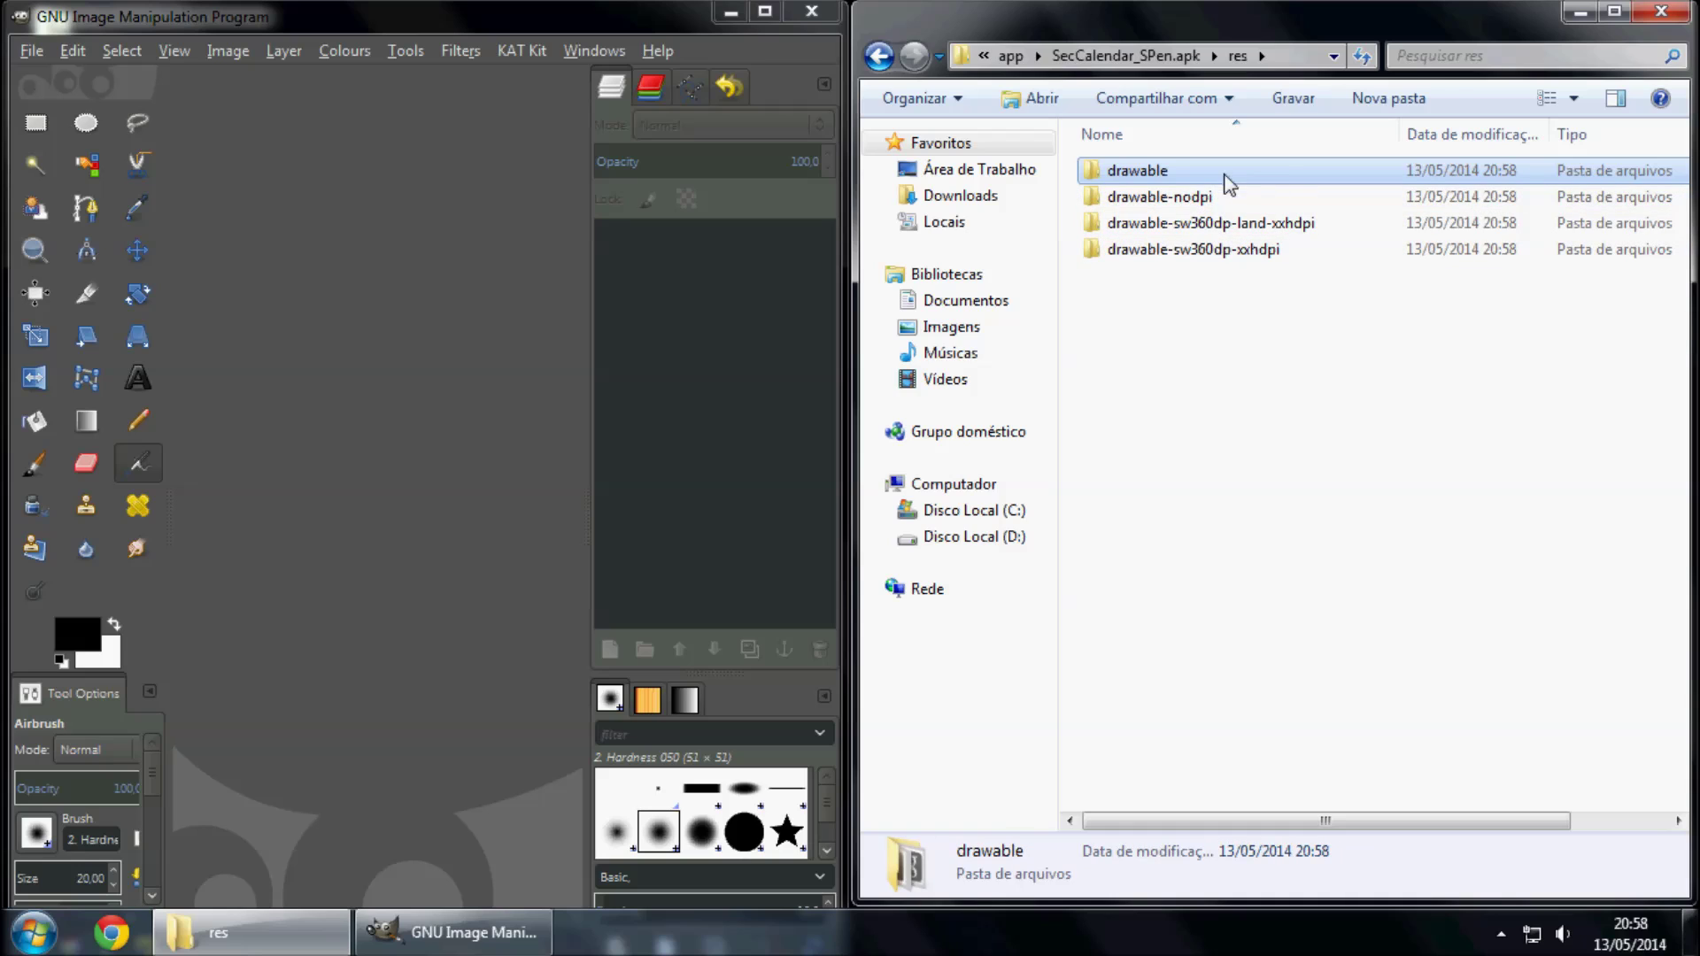
{"action": "double_click", "coordinate": [1293, 177]}
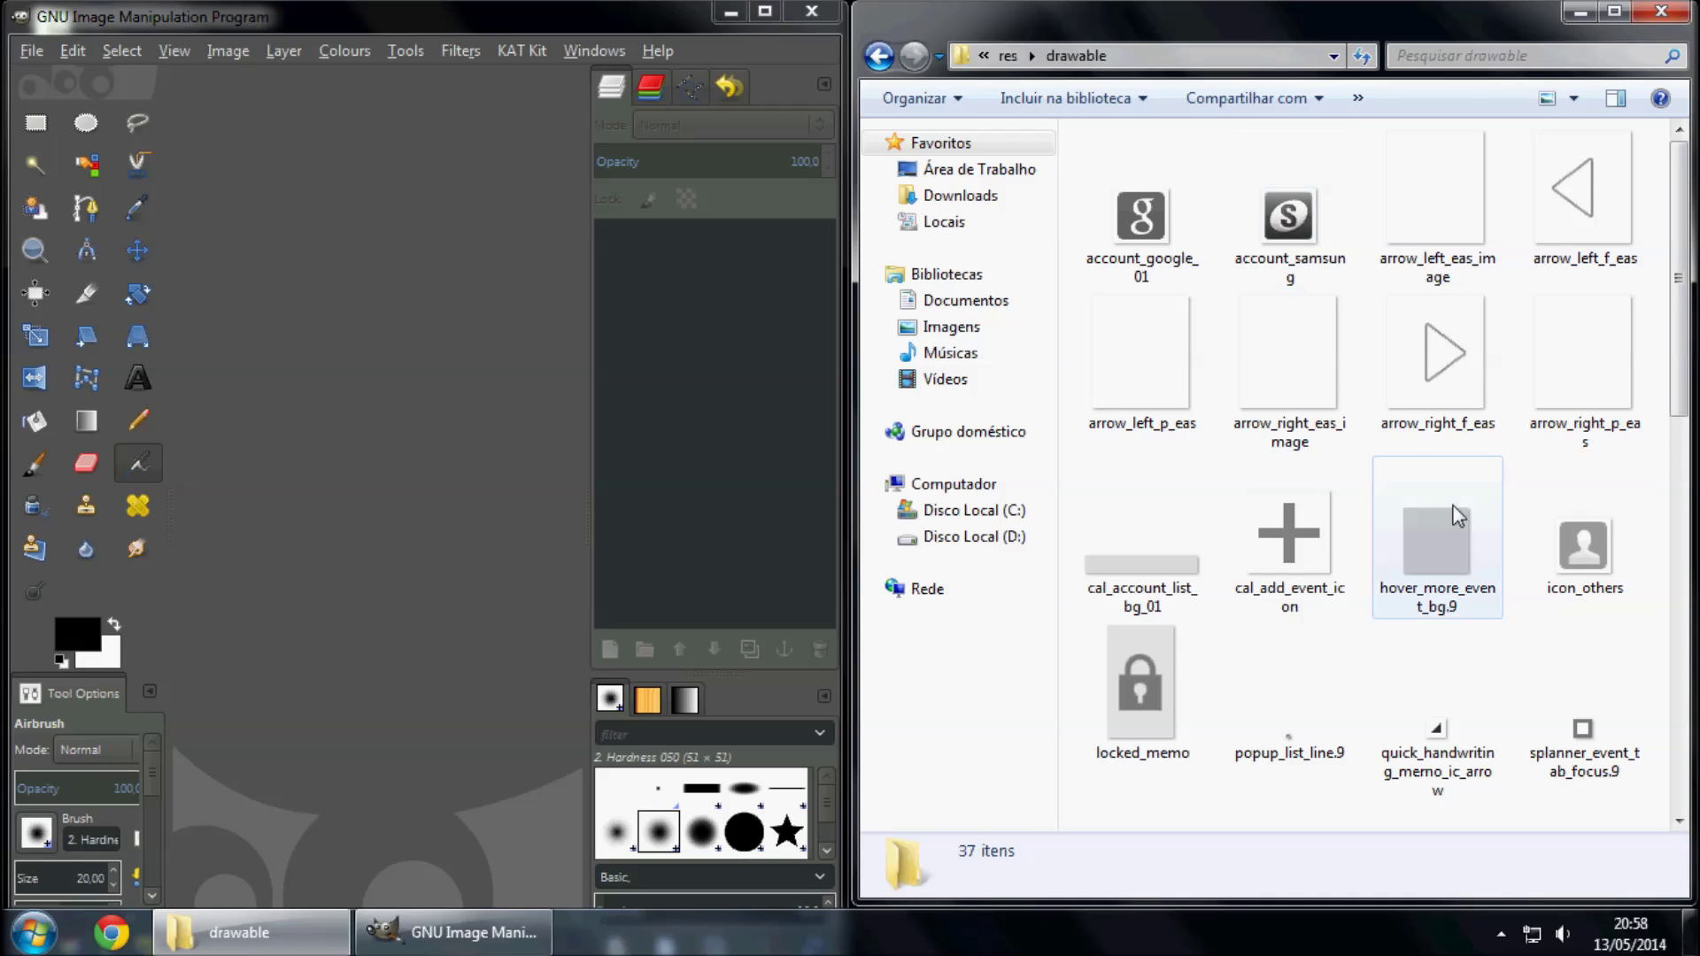
Preview the compiled hover_more_event_bg.9 image in Photo Viewer, then close it
{"action": "left_click", "coordinate": [1452, 529]}
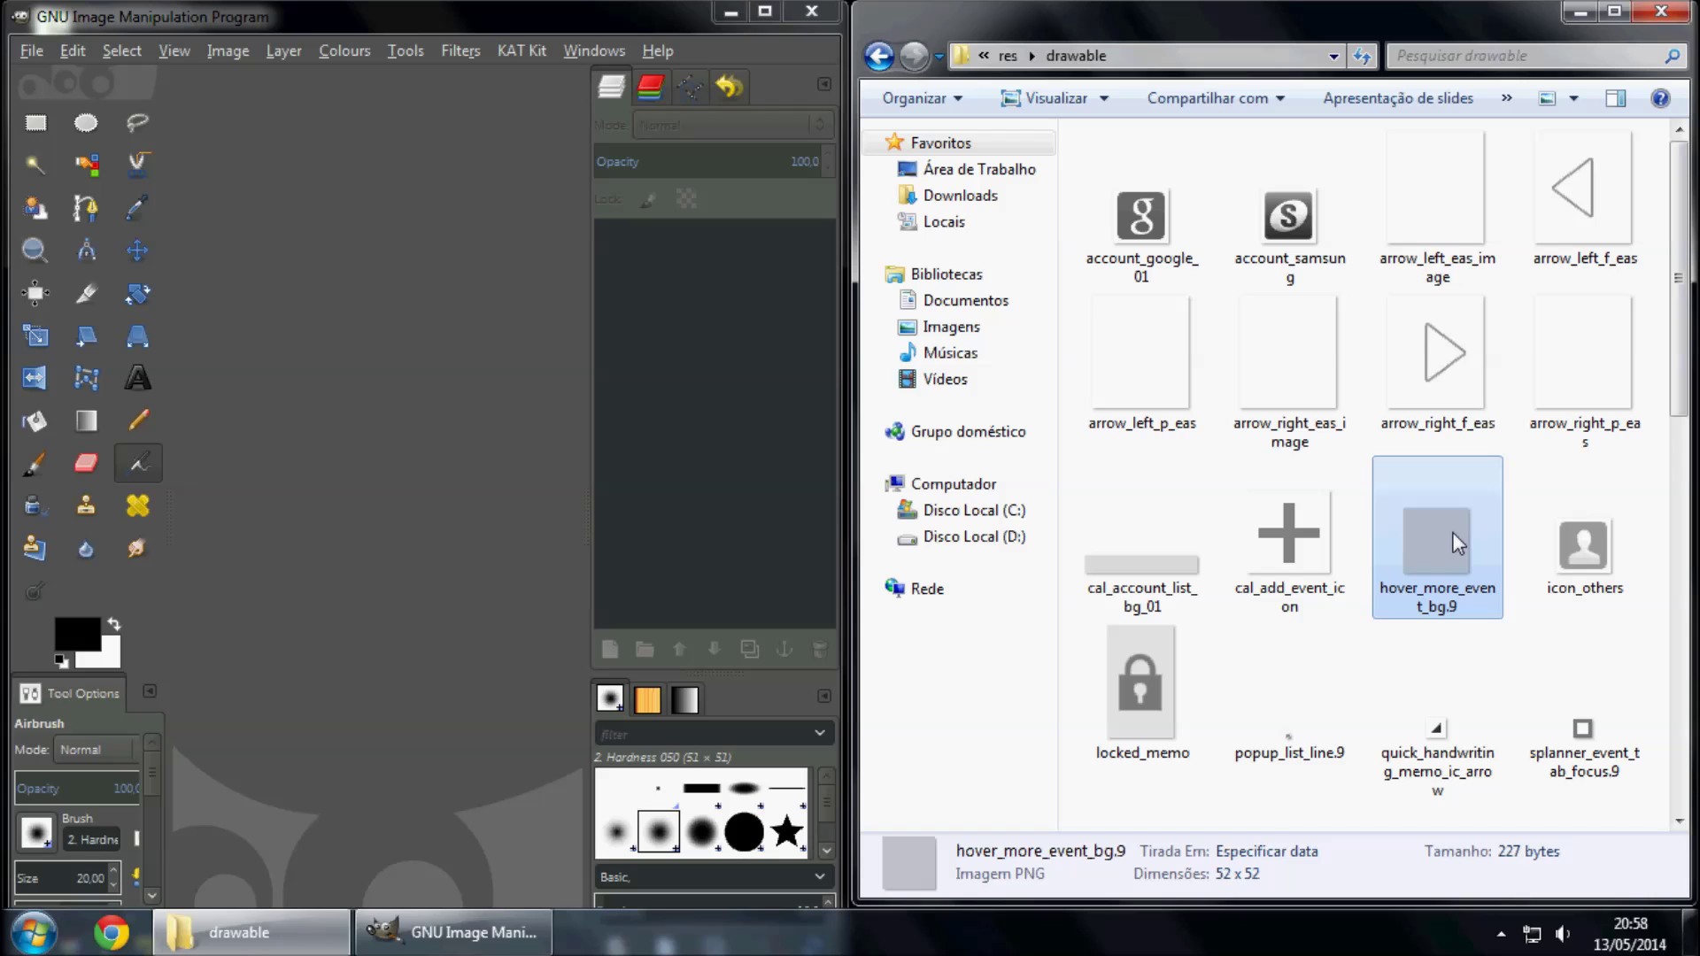
{"action": "right_click", "coordinate": [1452, 534]}
{"action": "left_click", "coordinate": [1364, 155]}
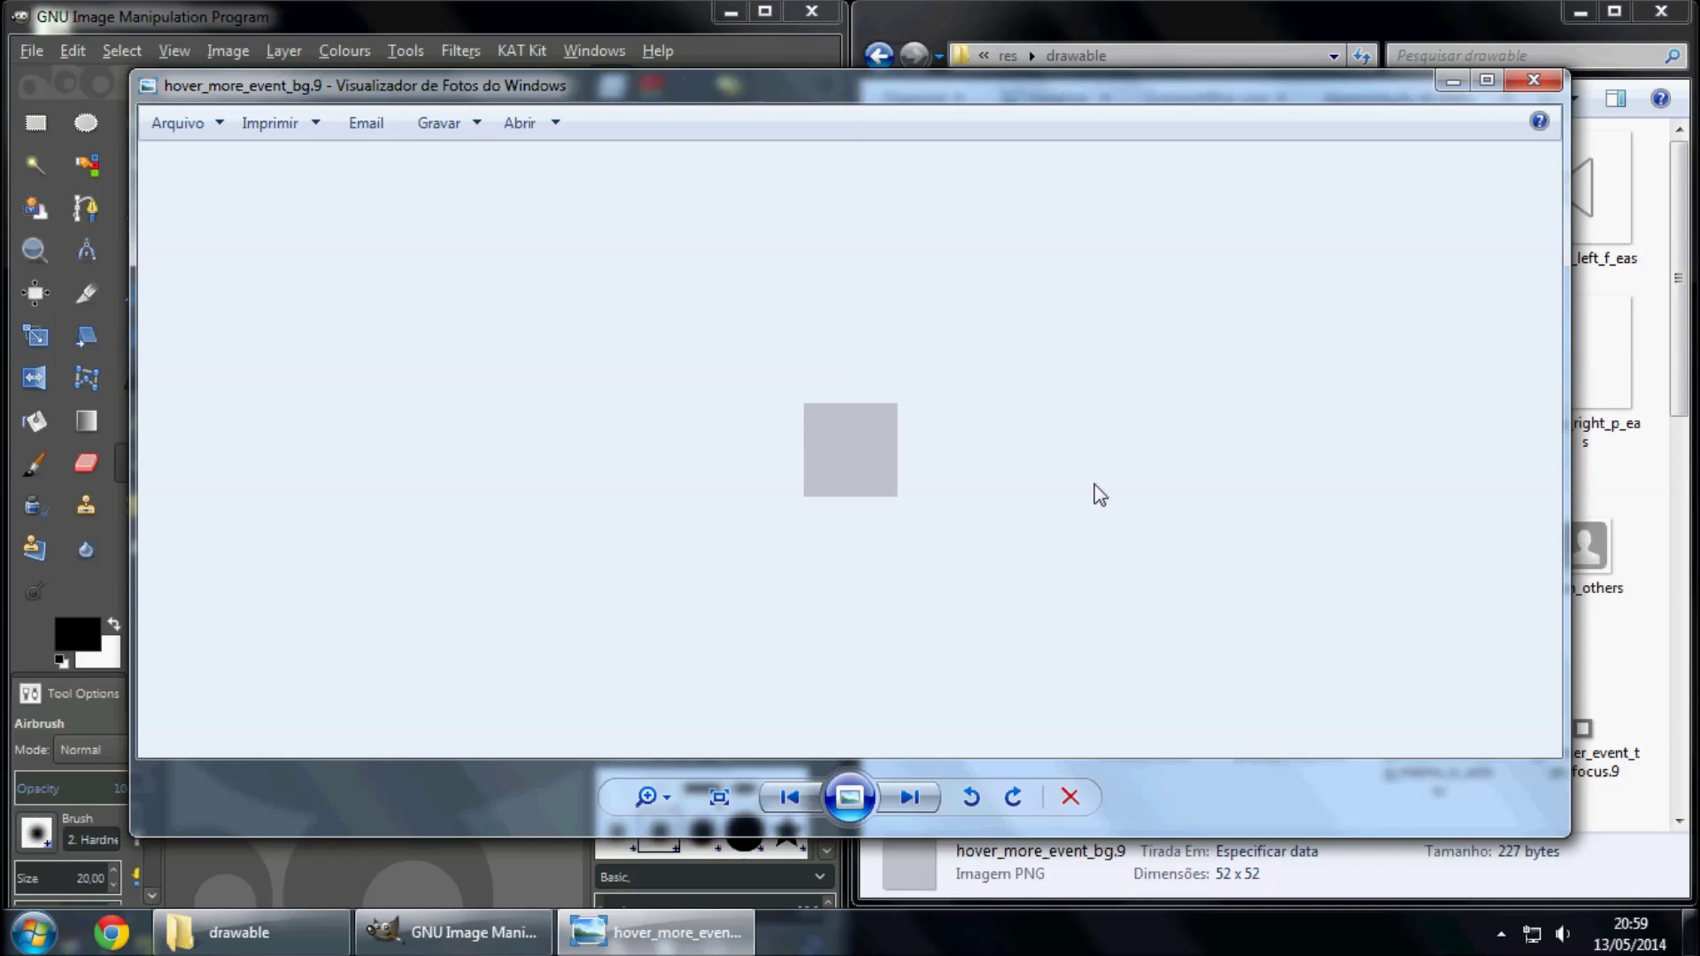
{"action": "scroll", "coordinate": [1097, 494], "scroll_direction": "up", "scroll_amount": 1}
{"action": "scroll", "coordinate": [1098, 494], "scroll_direction": "up", "scroll_amount": 1}
{"action": "scroll", "coordinate": [1097, 494], "scroll_direction": "up", "scroll_amount": 1}
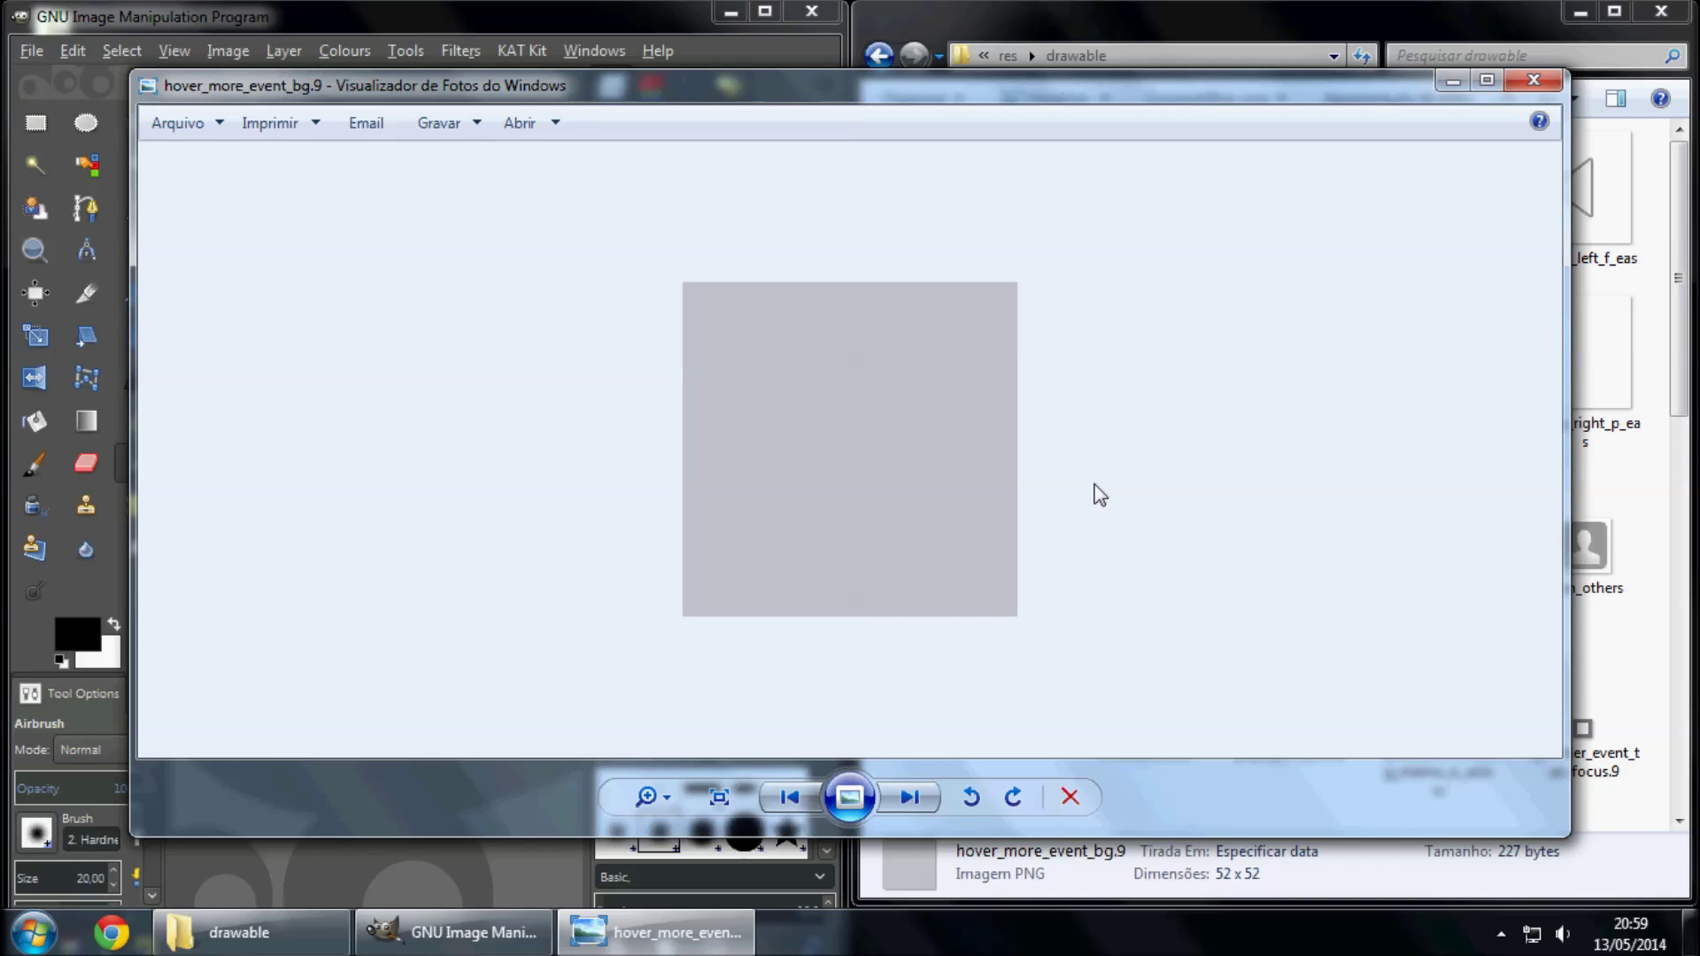
{"action": "left_click", "coordinate": [1534, 80]}
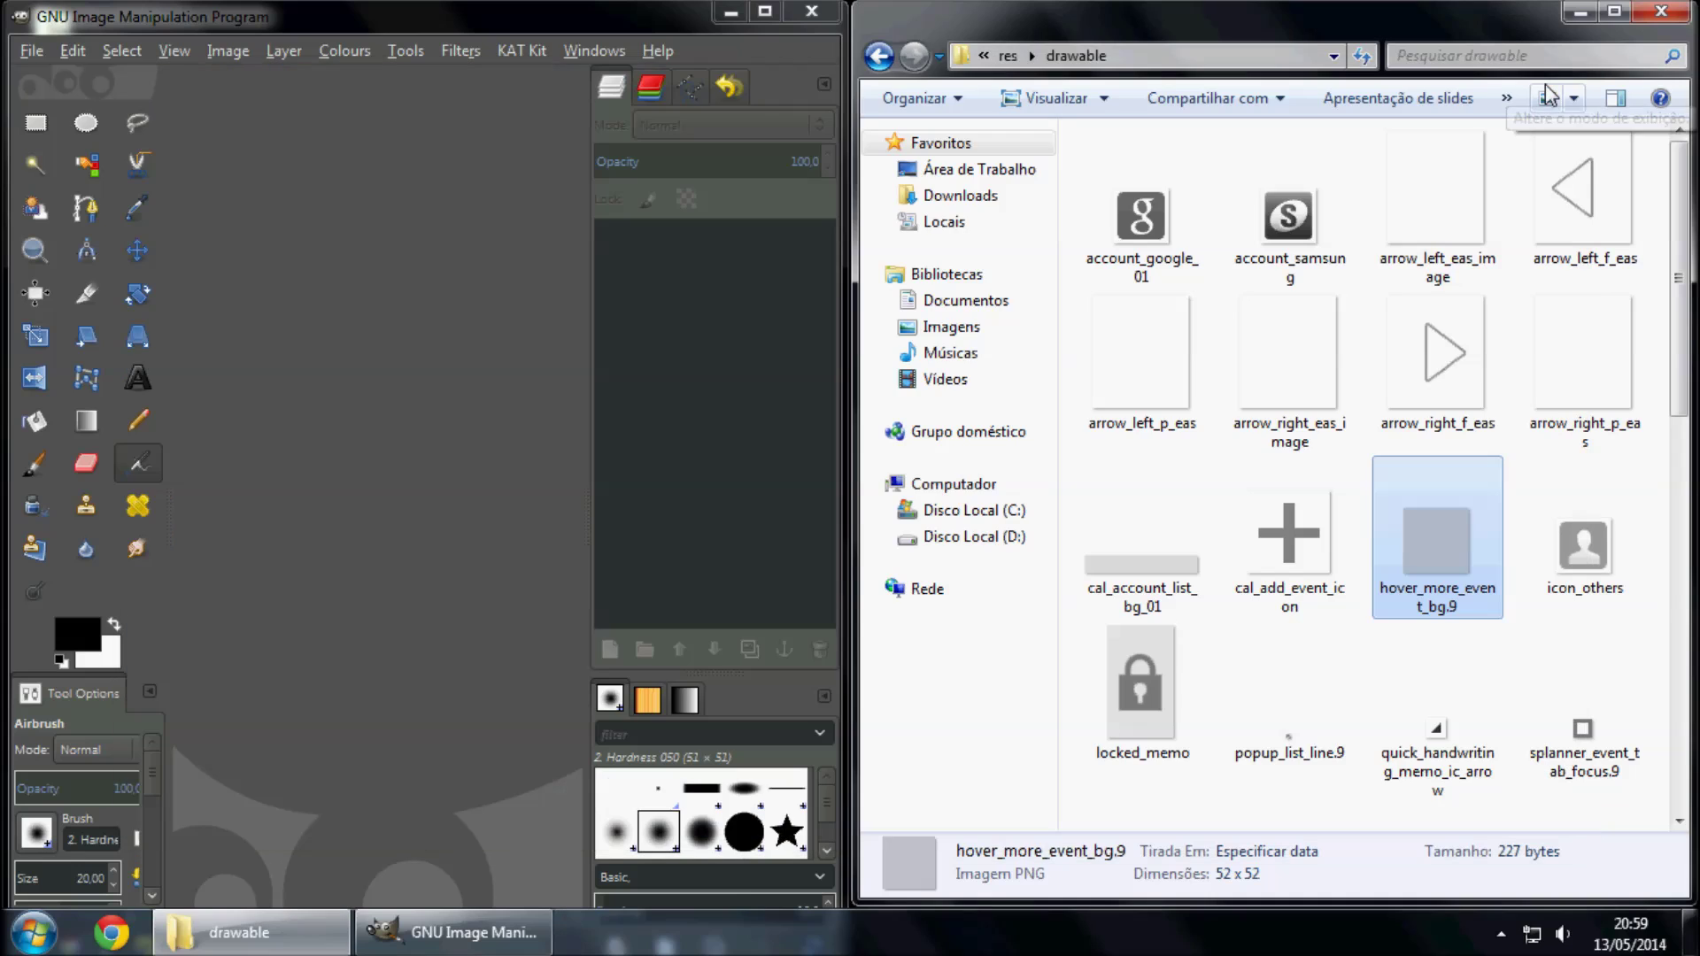
Go back three levels to the WorkSpace folder
{"action": "left_click", "coordinate": [889, 49]}
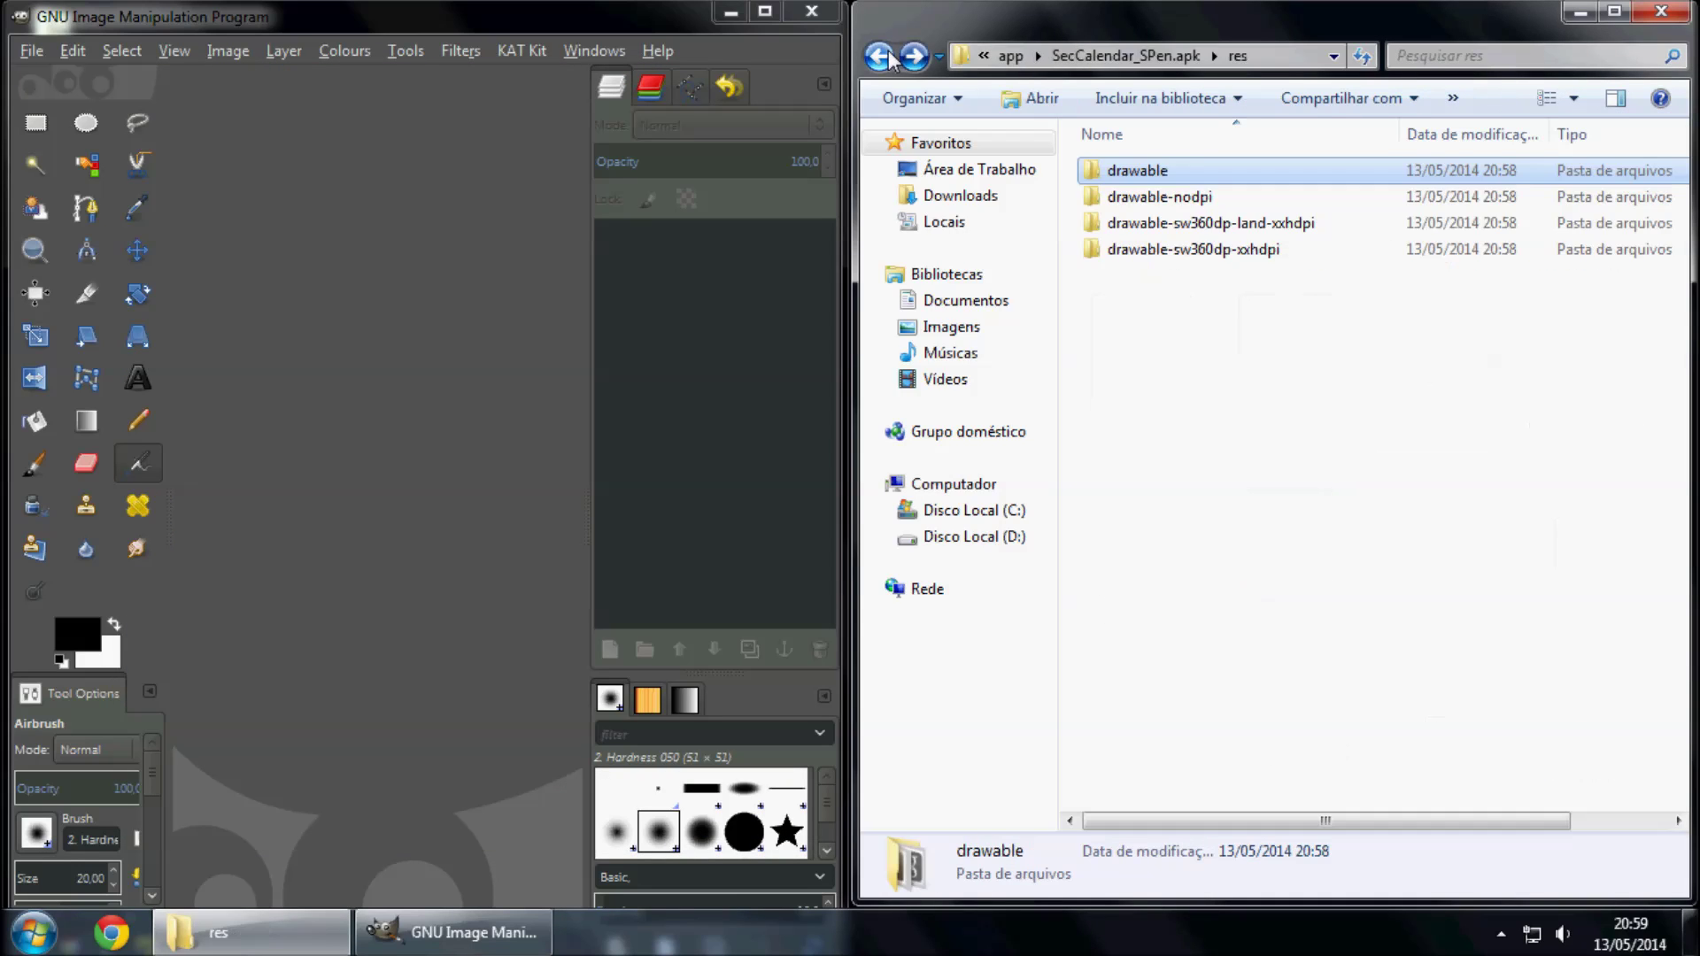
{"action": "left_click", "coordinate": [889, 49]}
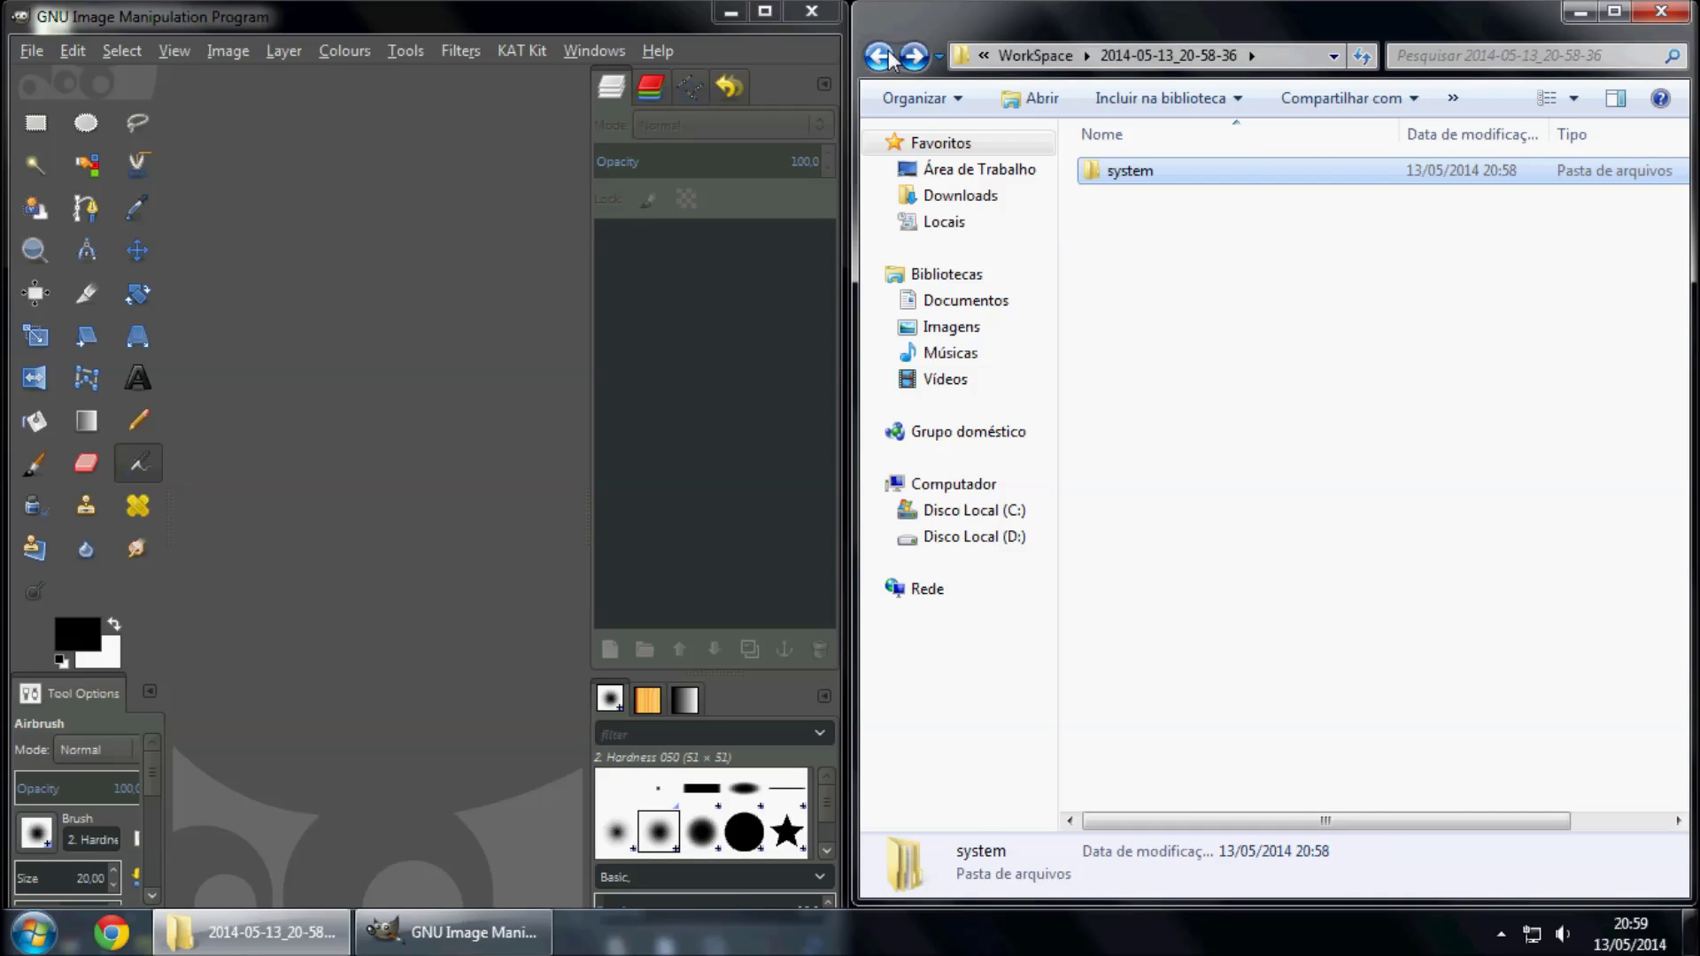
{"action": "left_click", "coordinate": [889, 49]}
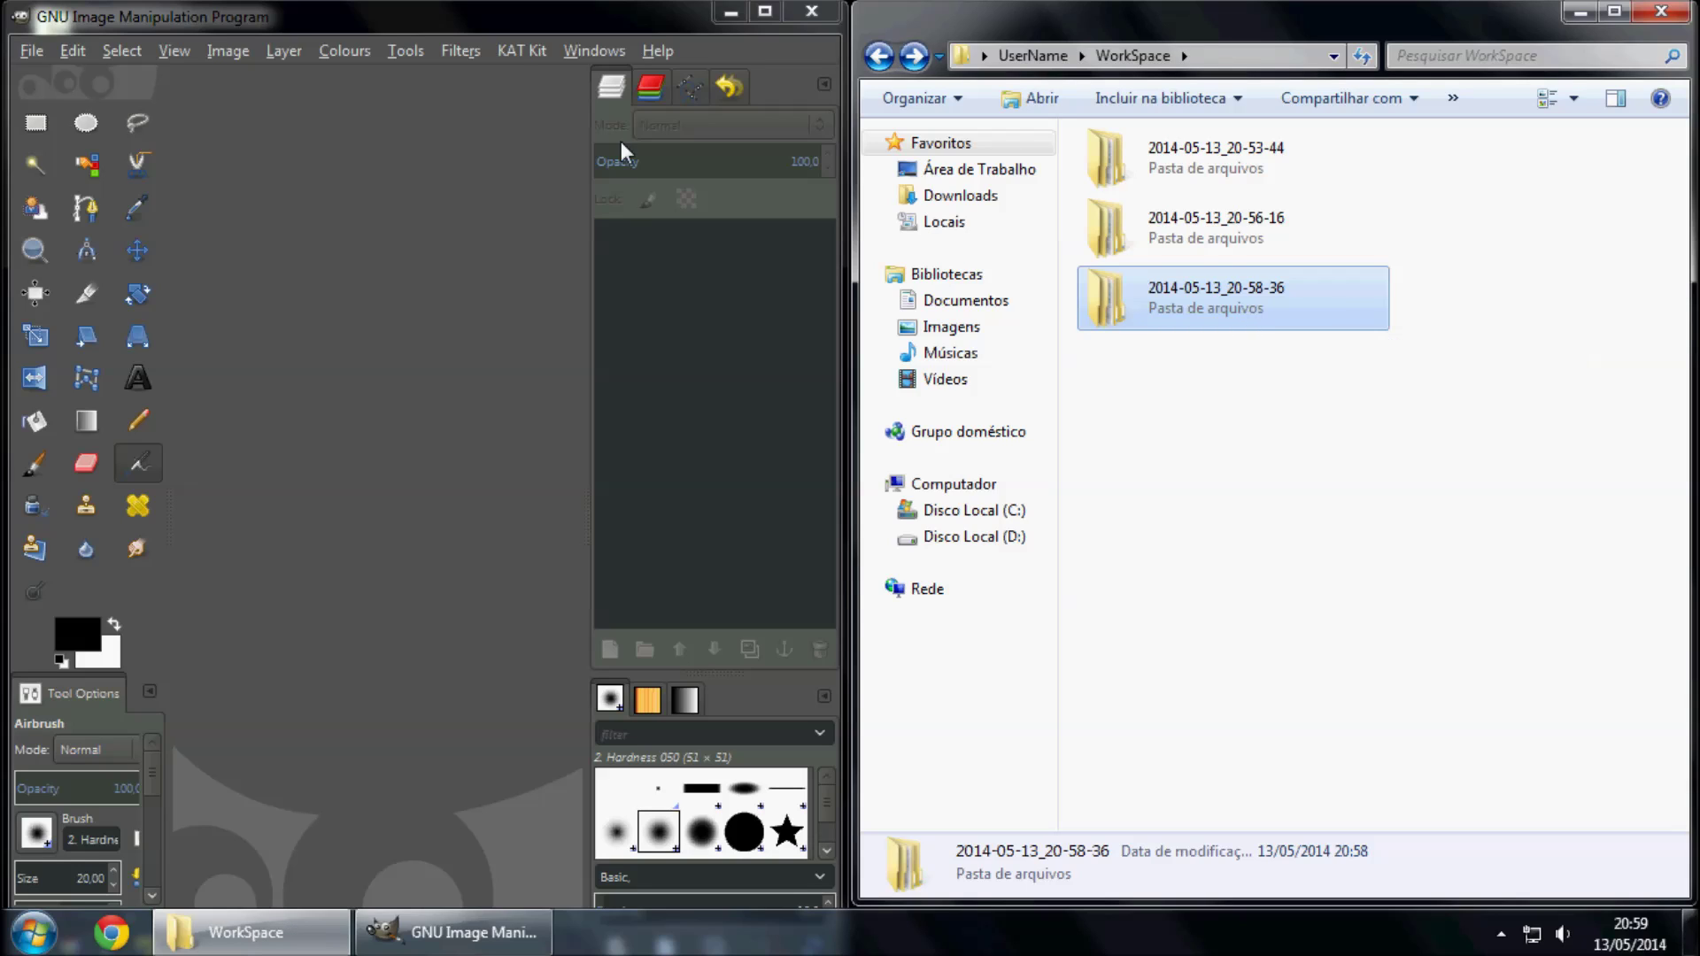
Open KAT Kit's F - Create Flashable ZIP dialog and move it aside
{"action": "left_click", "coordinate": [512, 46]}
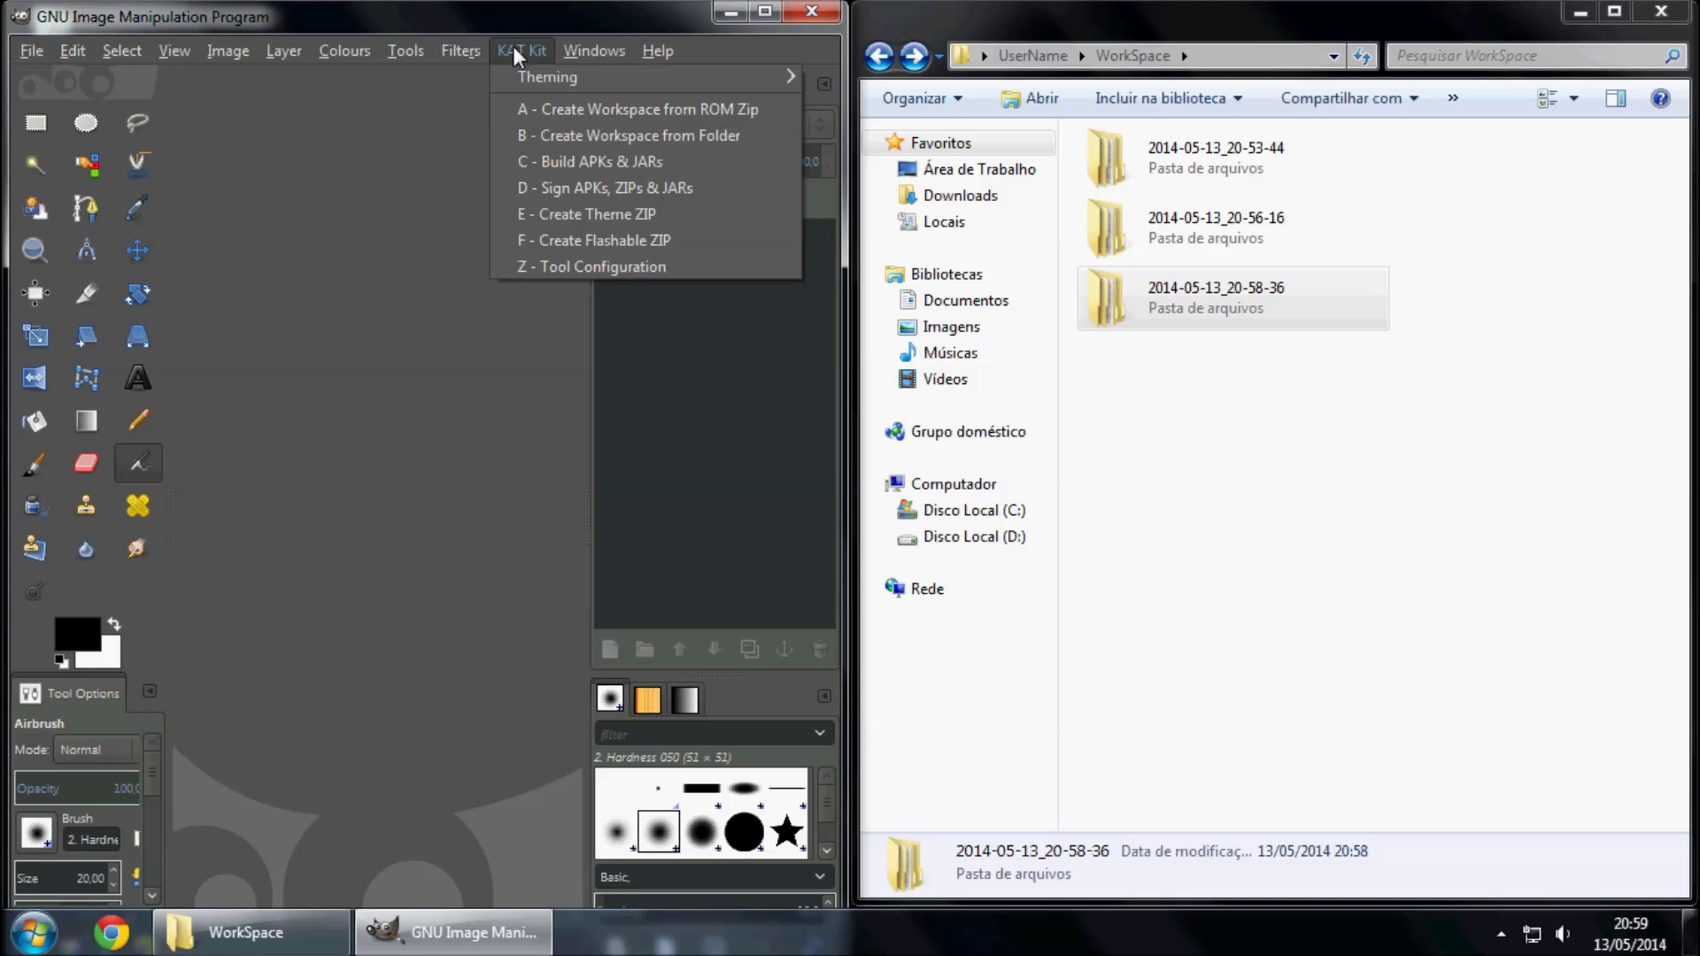
{"action": "left_click", "coordinate": [723, 213]}
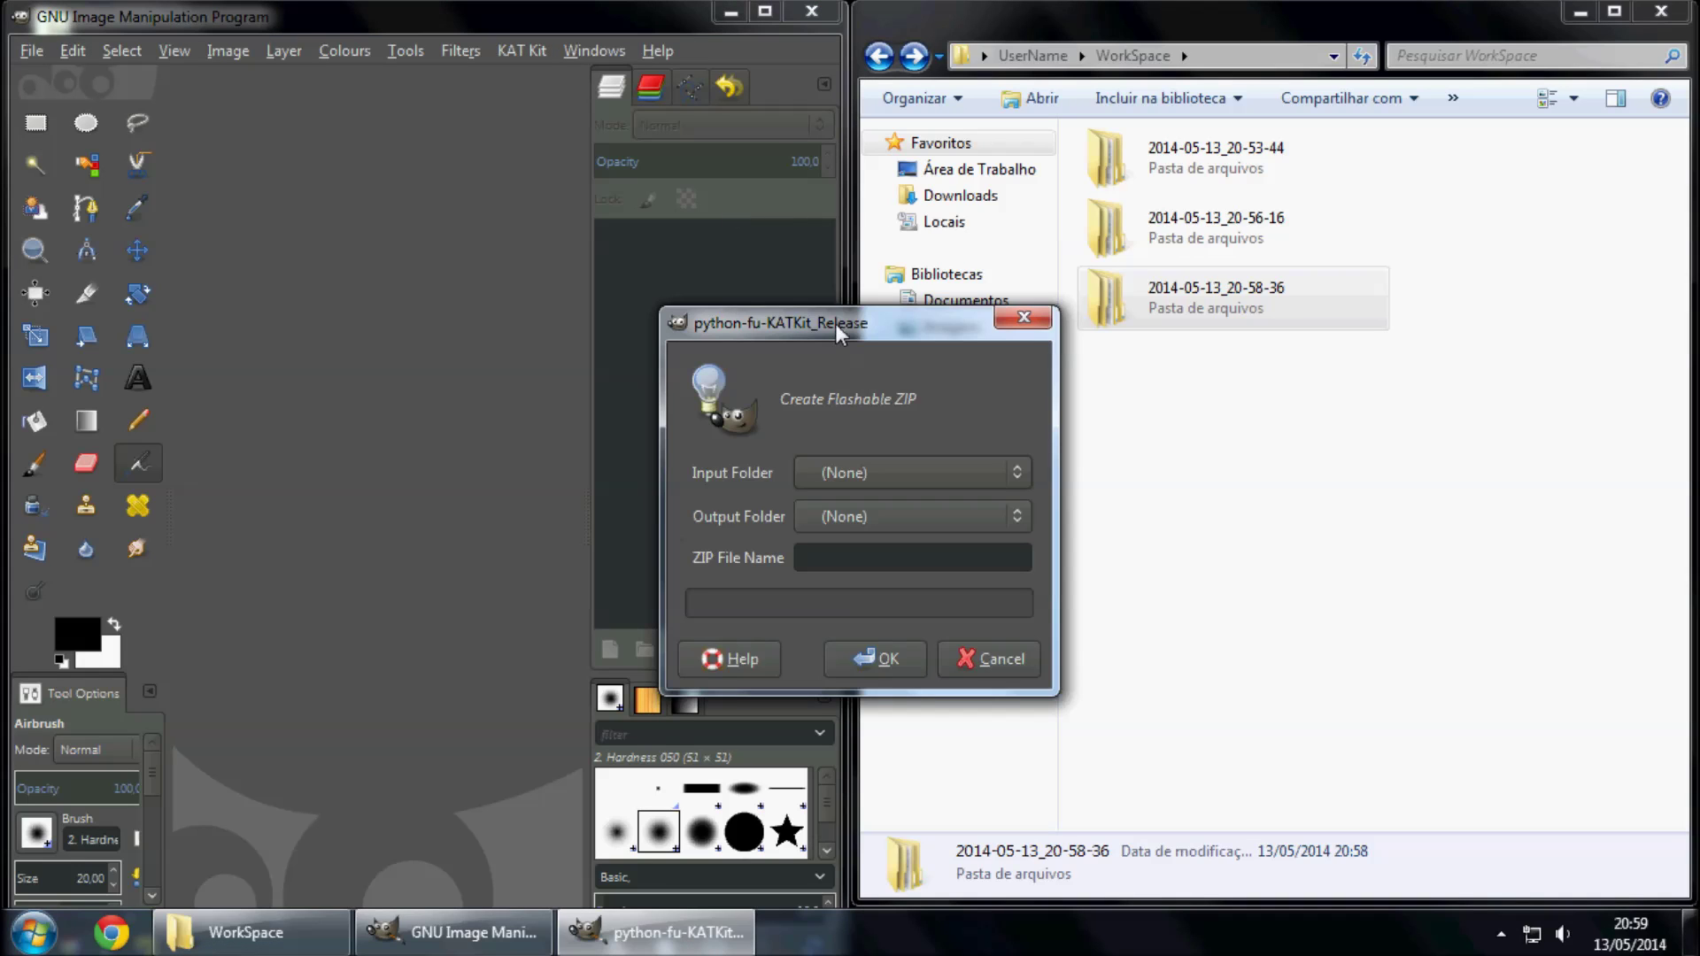
{"action": "mouse_move", "coordinate": [836, 323]}
{"action": "left_mouse_down"}
{"action": "mouse_move", "coordinate": [348, 458]}
{"action": "mouse_move", "coordinate": [363, 475]}
{"action": "left_mouse_up"}
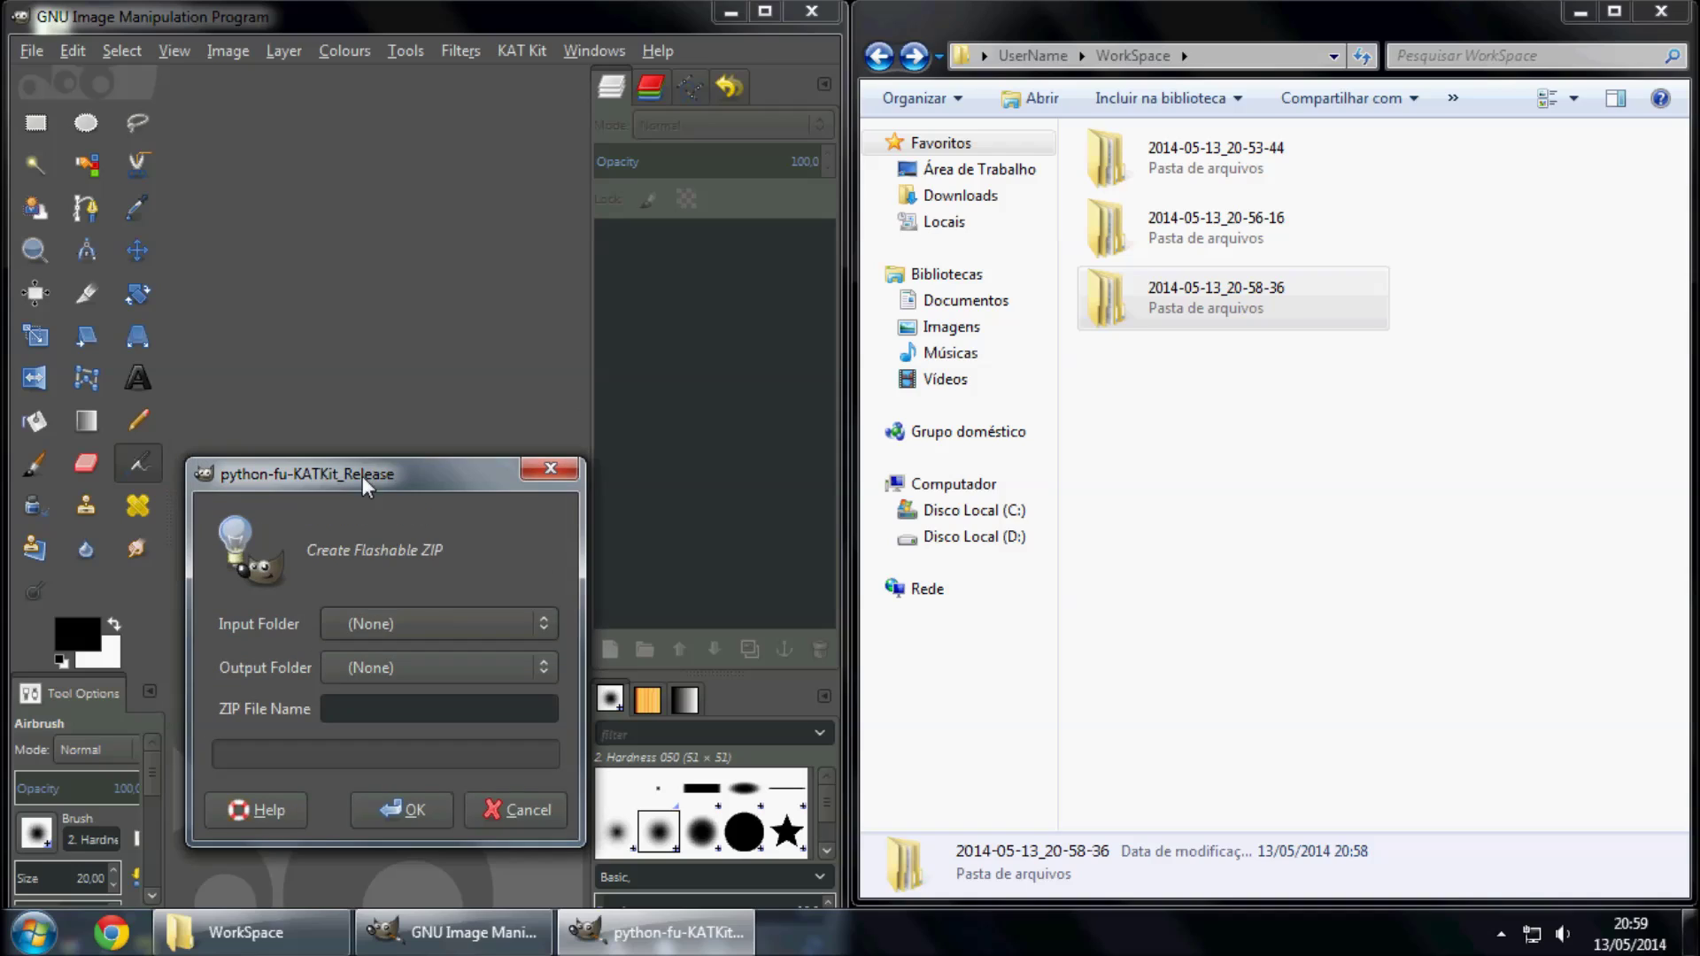
Set the ZIP input folder to WorkSpace\2014-05-13_20-58-36
{"action": "left_click", "coordinate": [552, 624]}
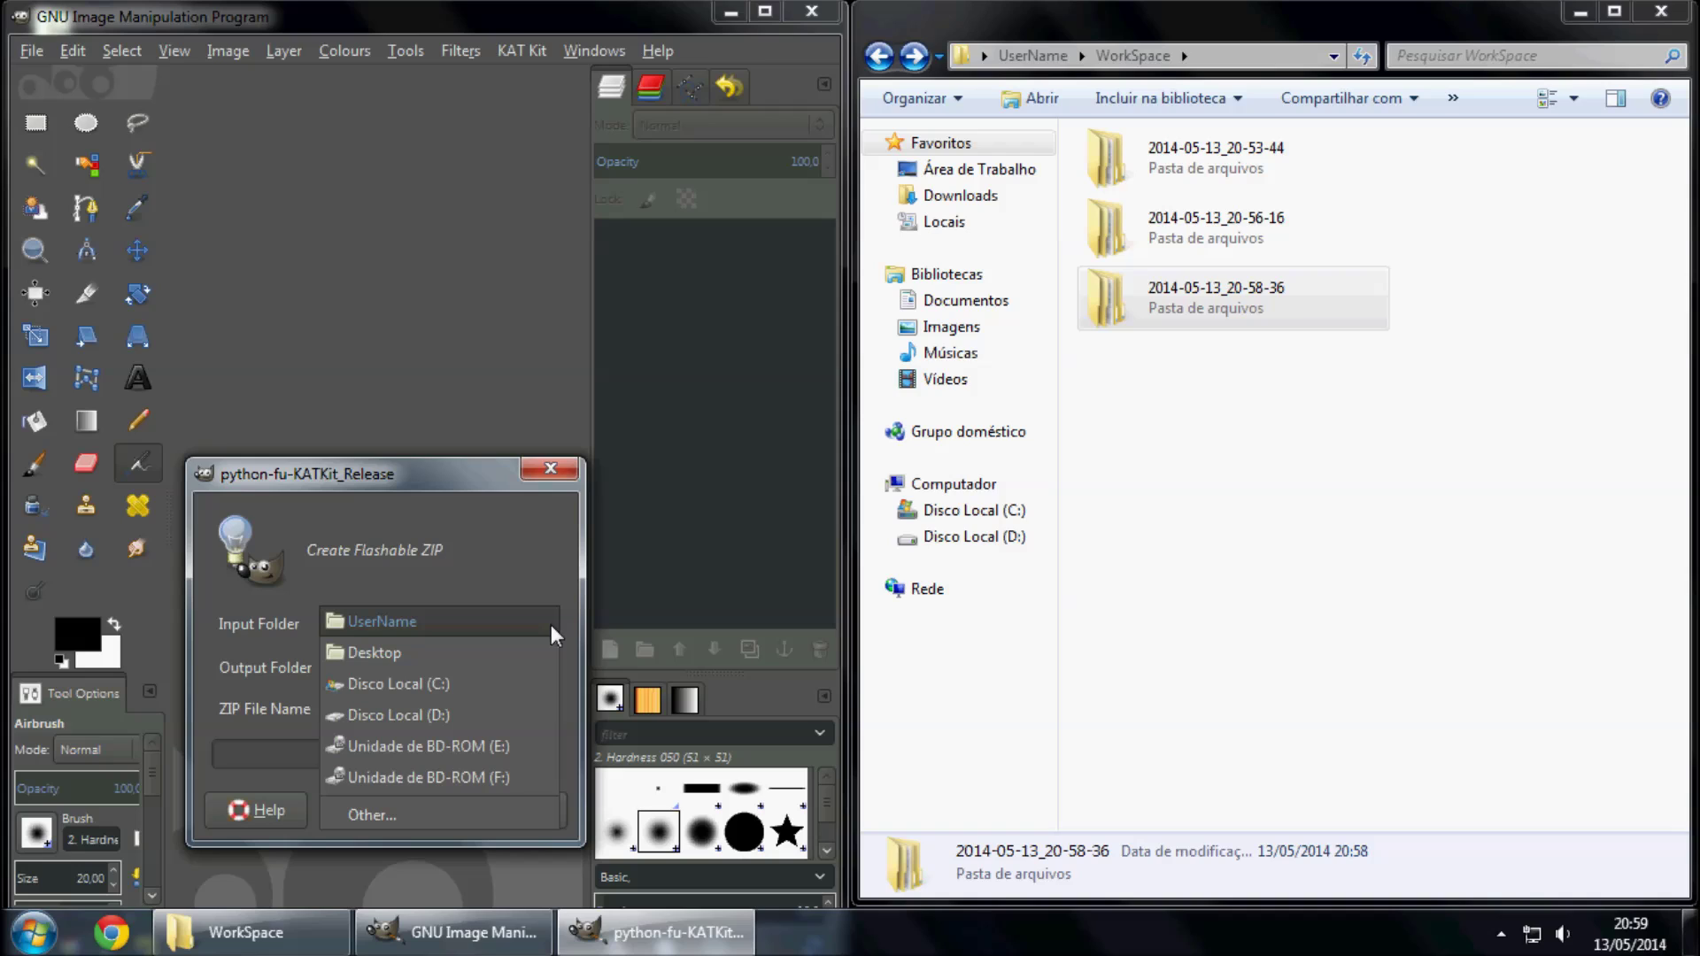
{"action": "left_click", "coordinate": [515, 822]}
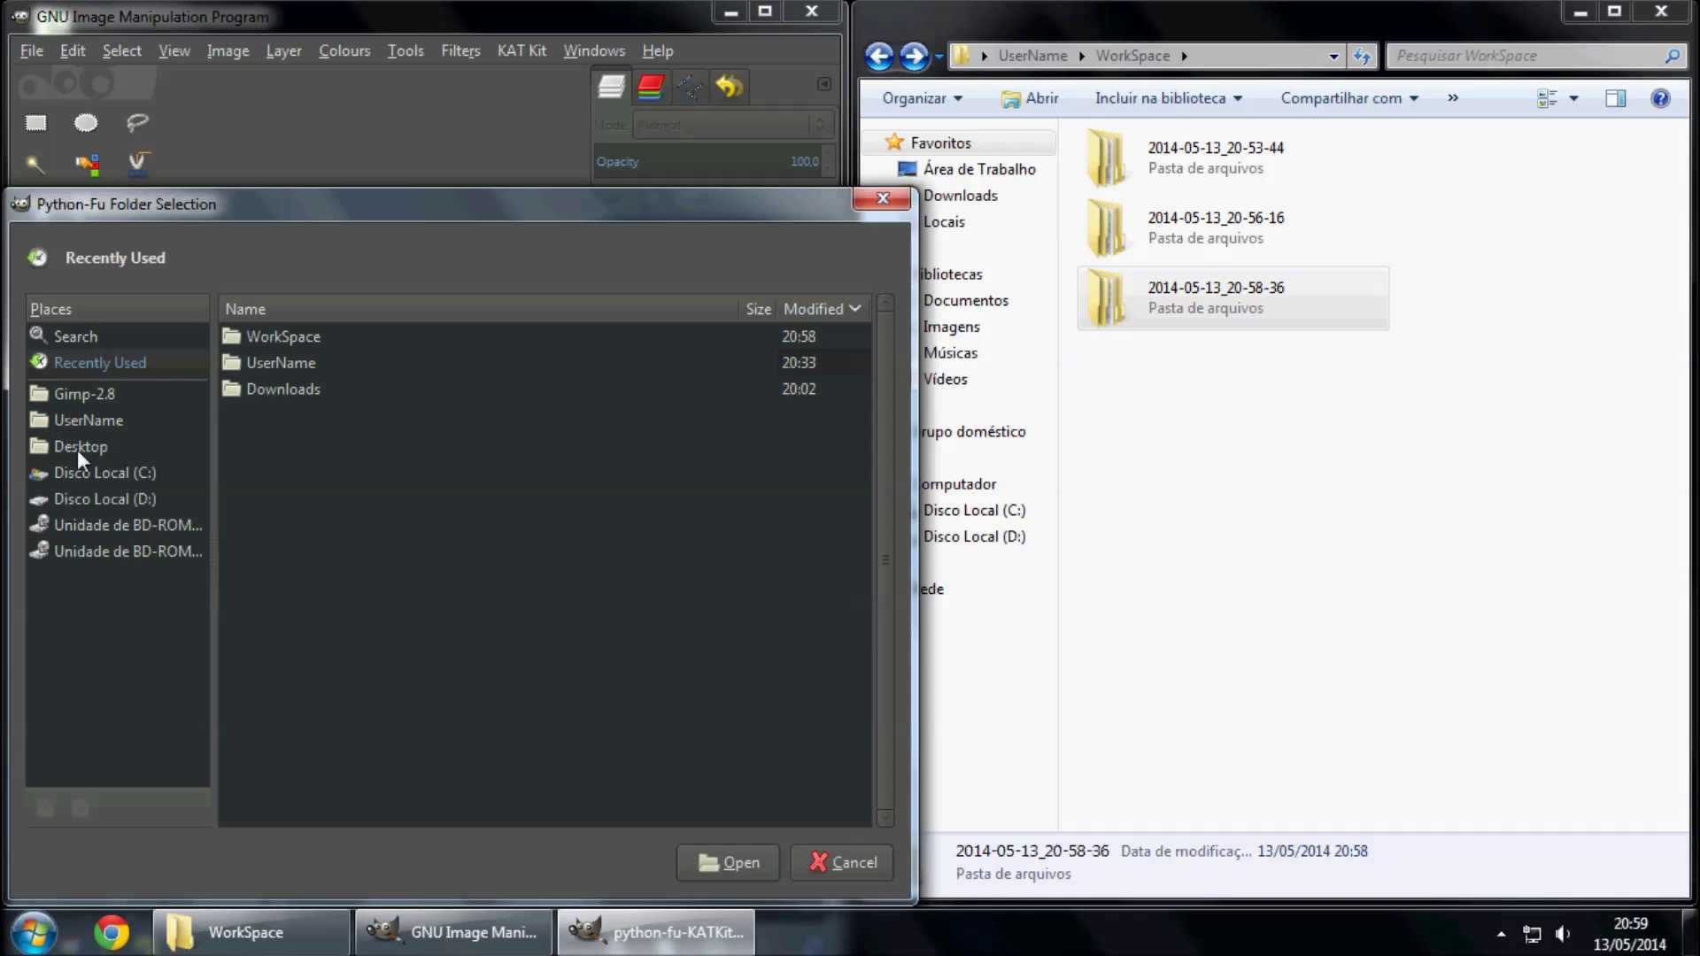
{"action": "left_click", "coordinate": [95, 420]}
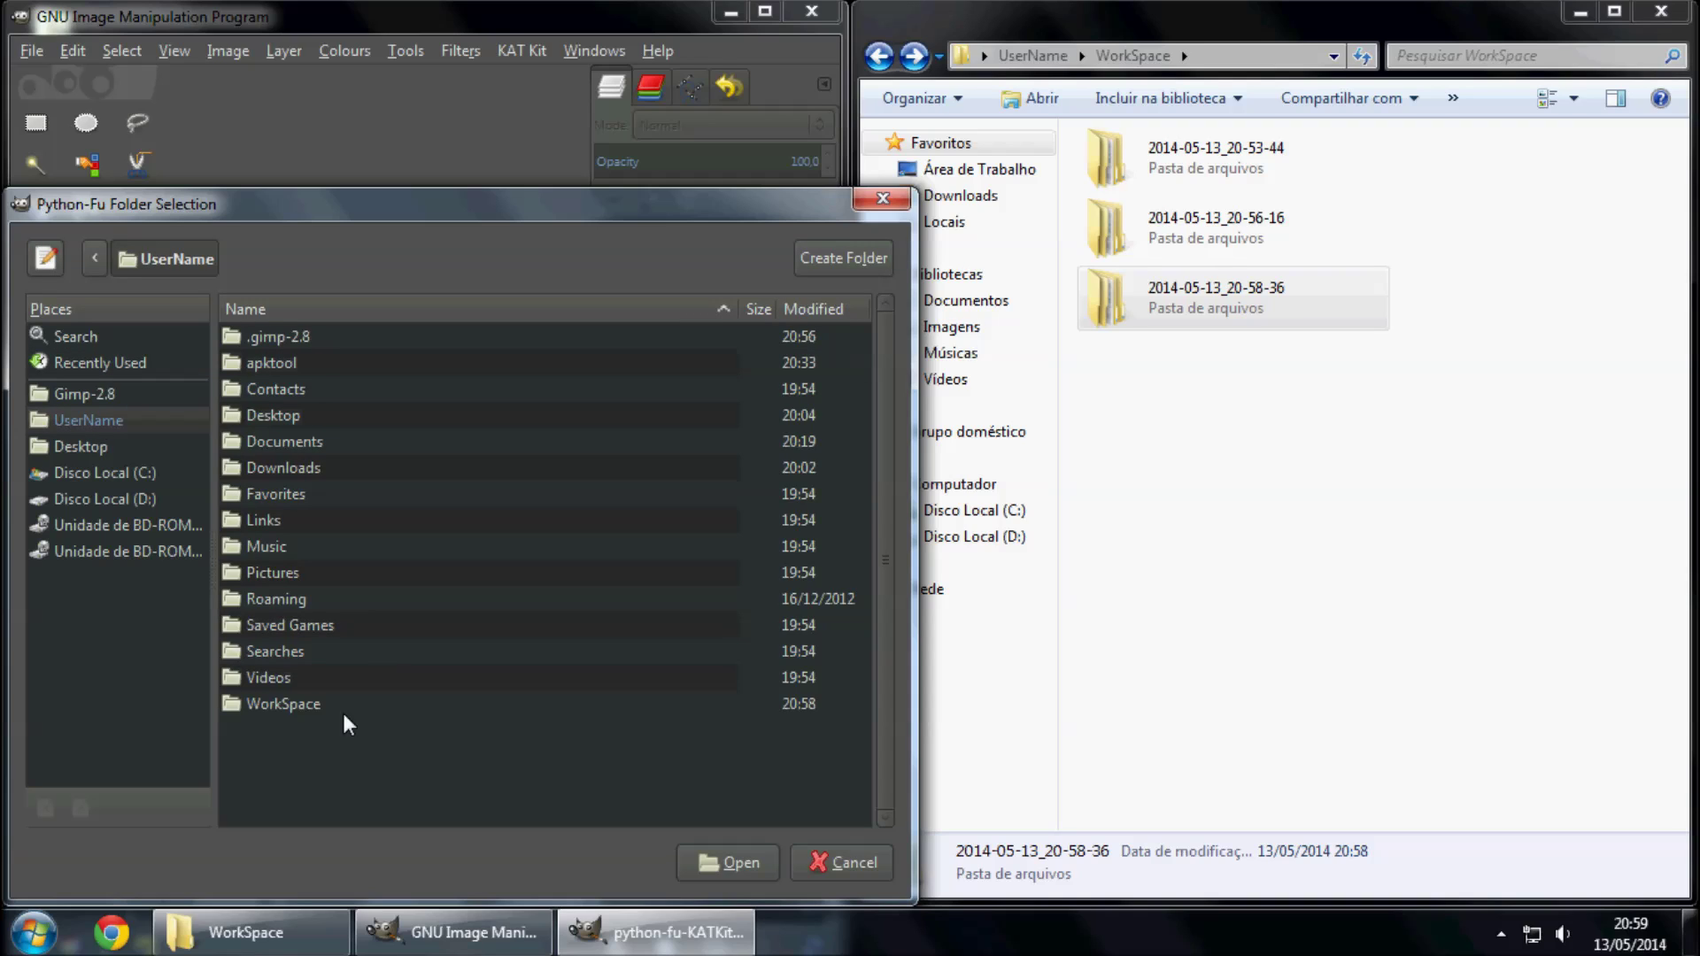
{"action": "double_click", "coordinate": [306, 703]}
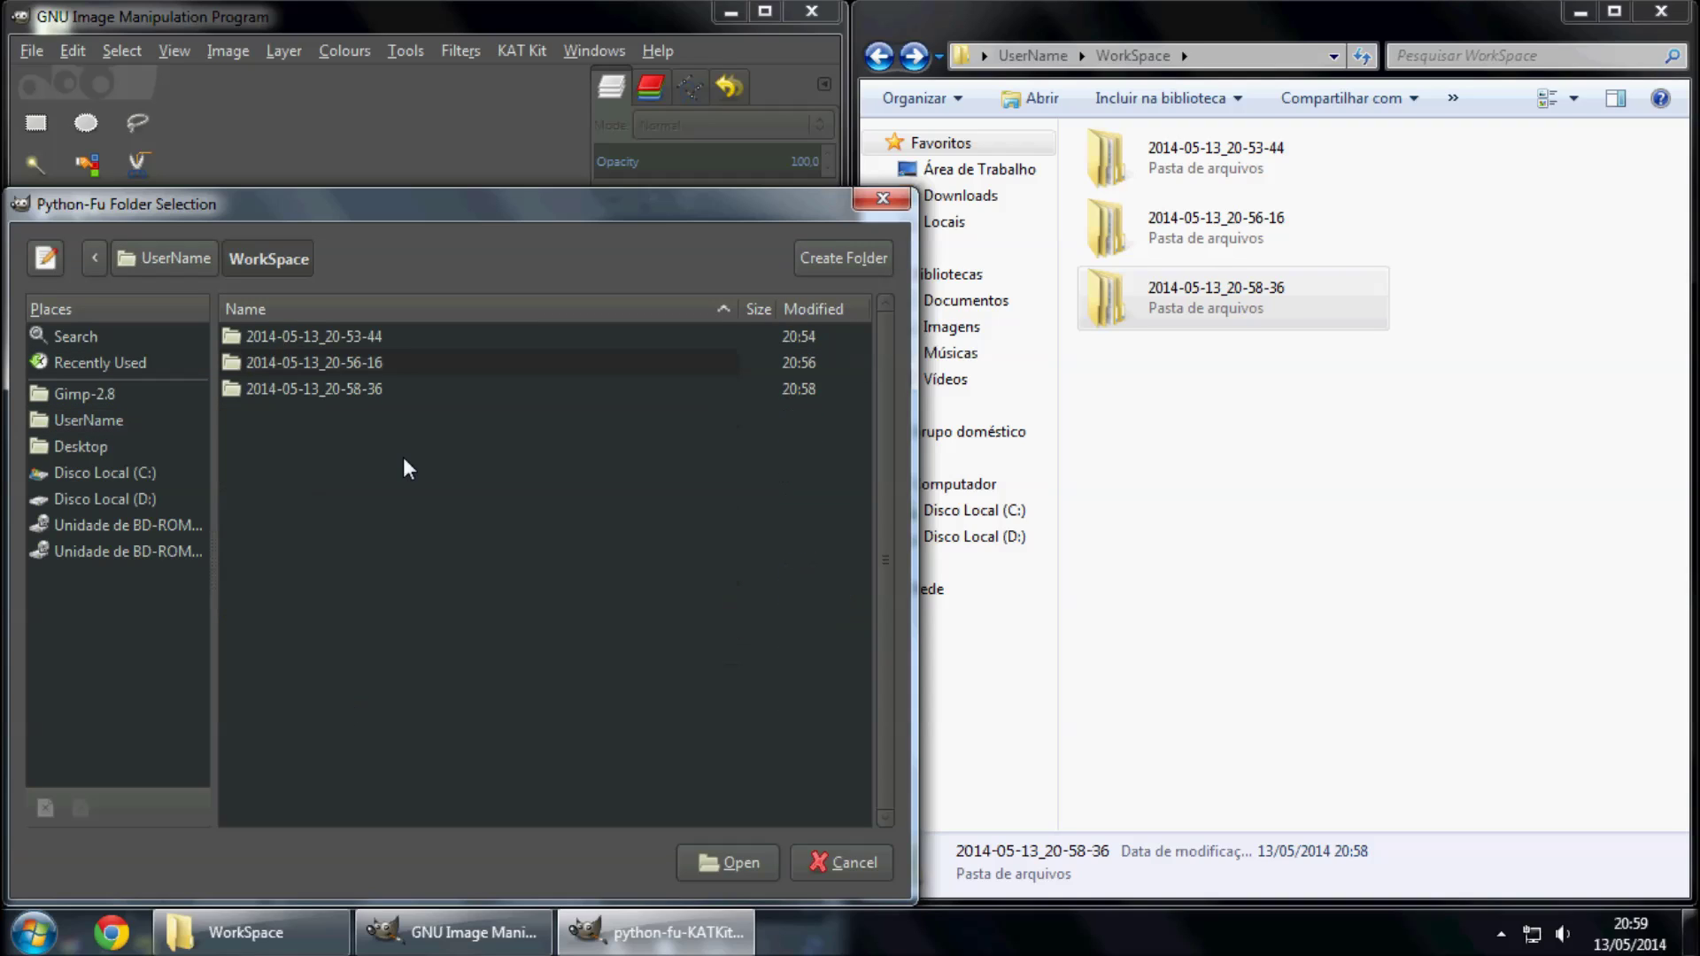
{"action": "left_click", "coordinate": [412, 391]}
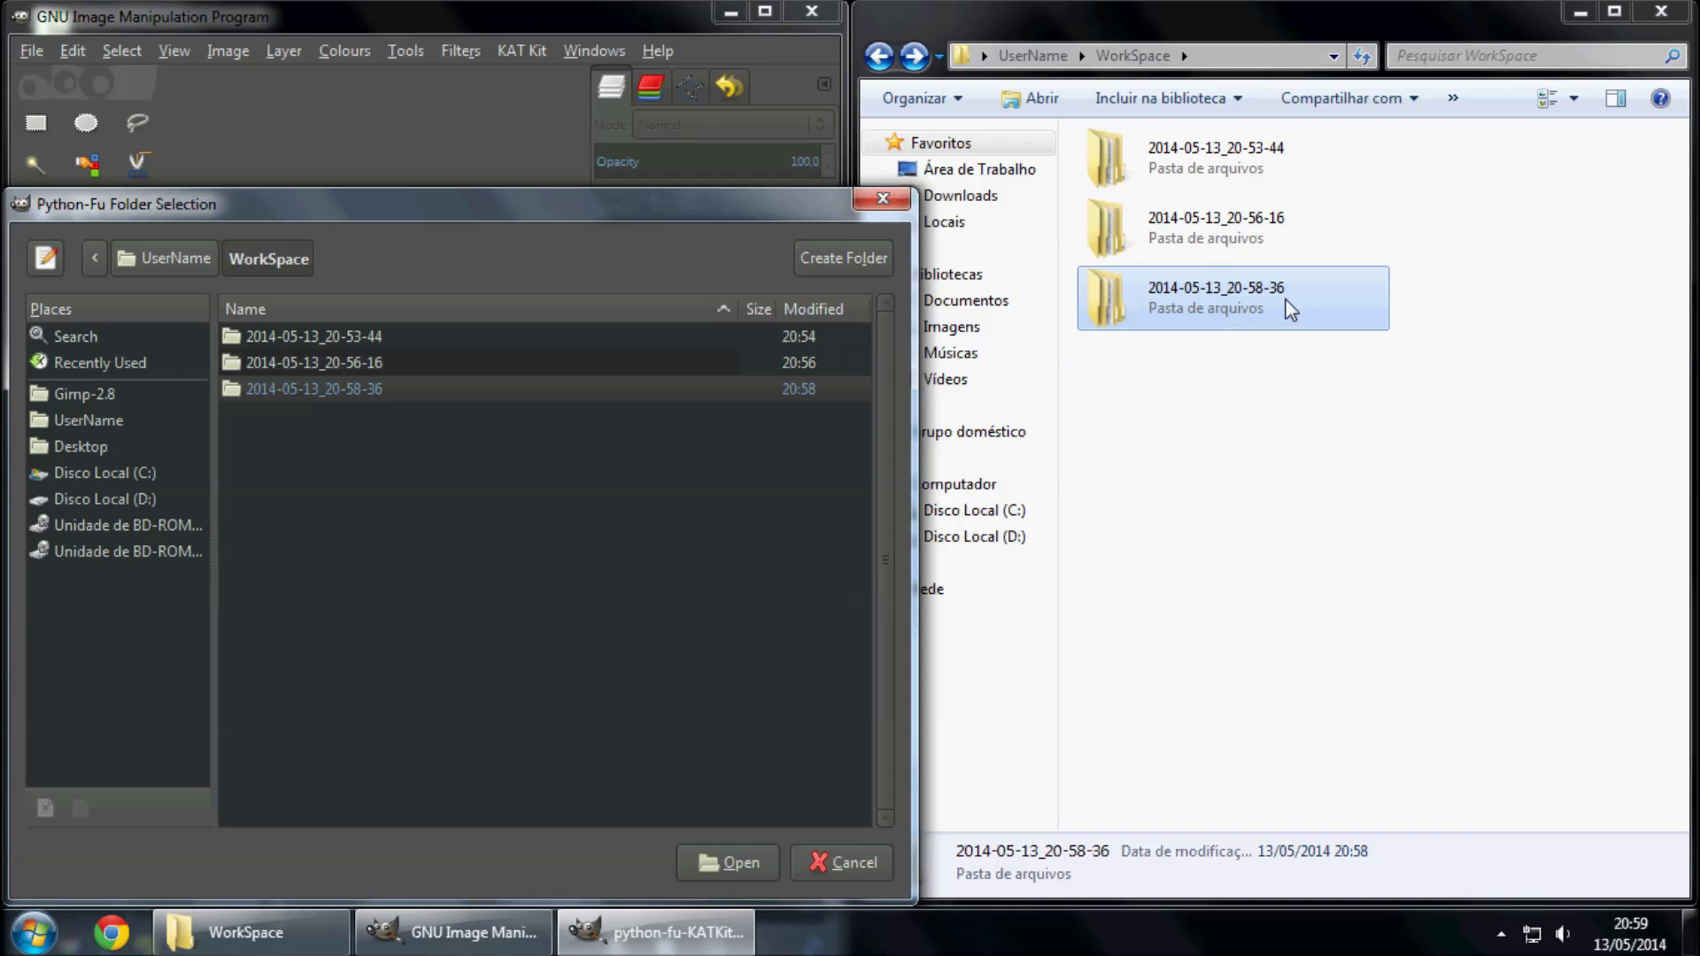
{"action": "double_click", "coordinate": [424, 388]}
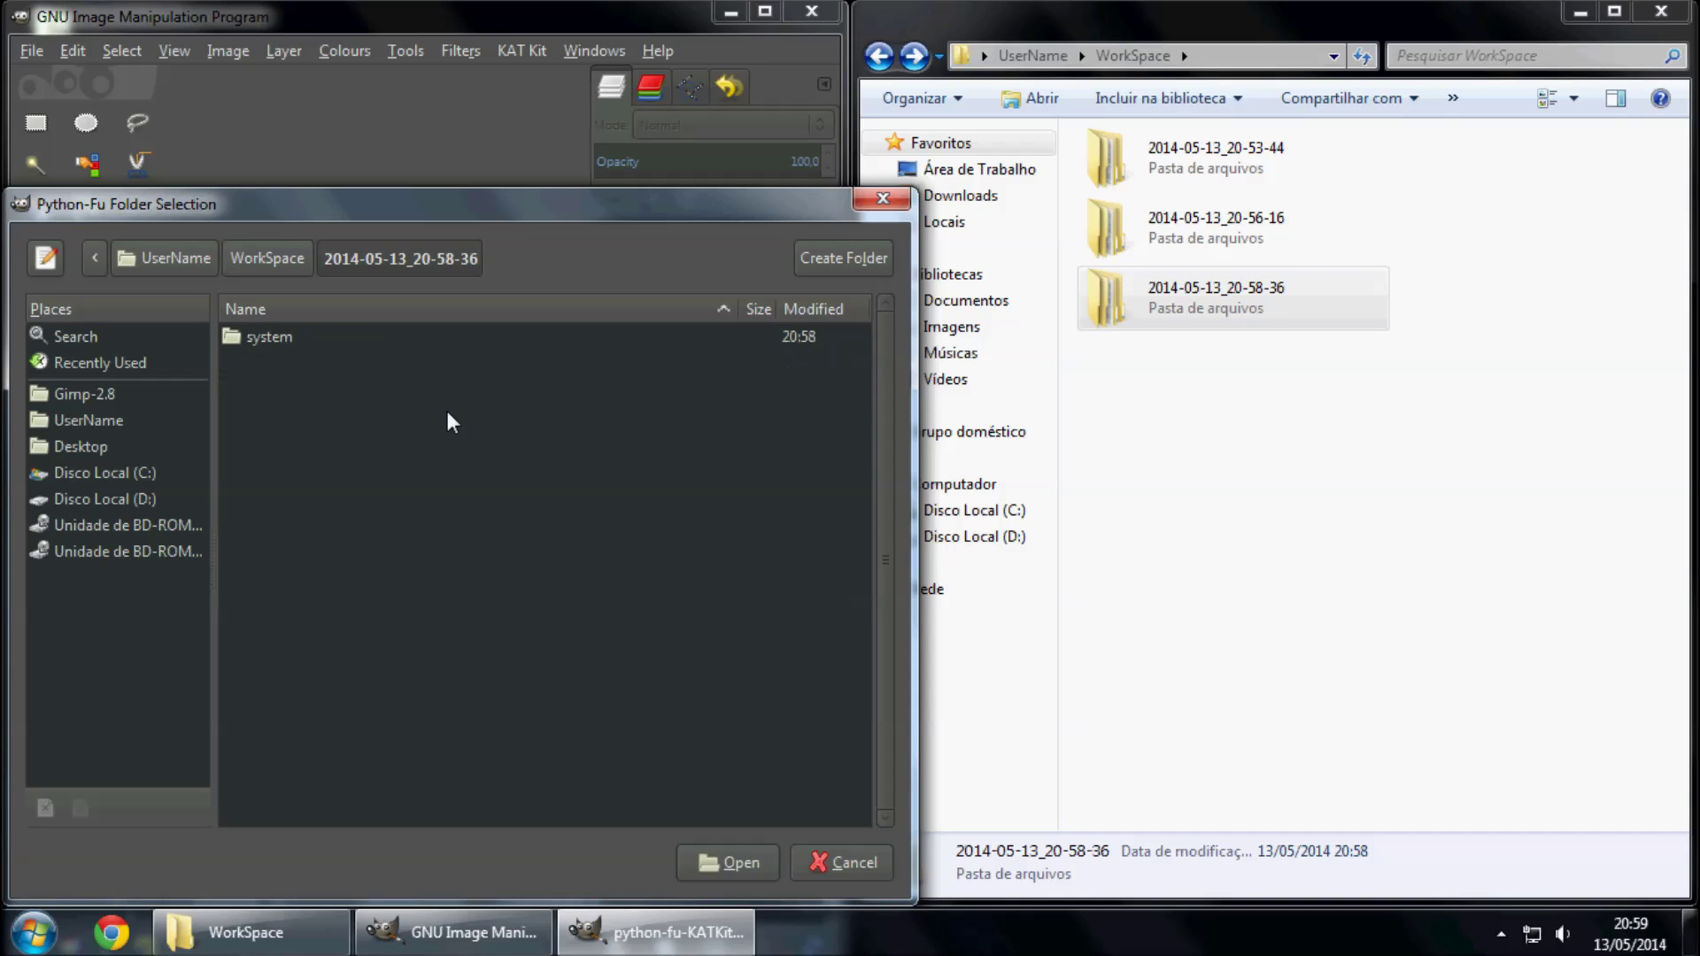
{"action": "left_click", "coordinate": [749, 860]}
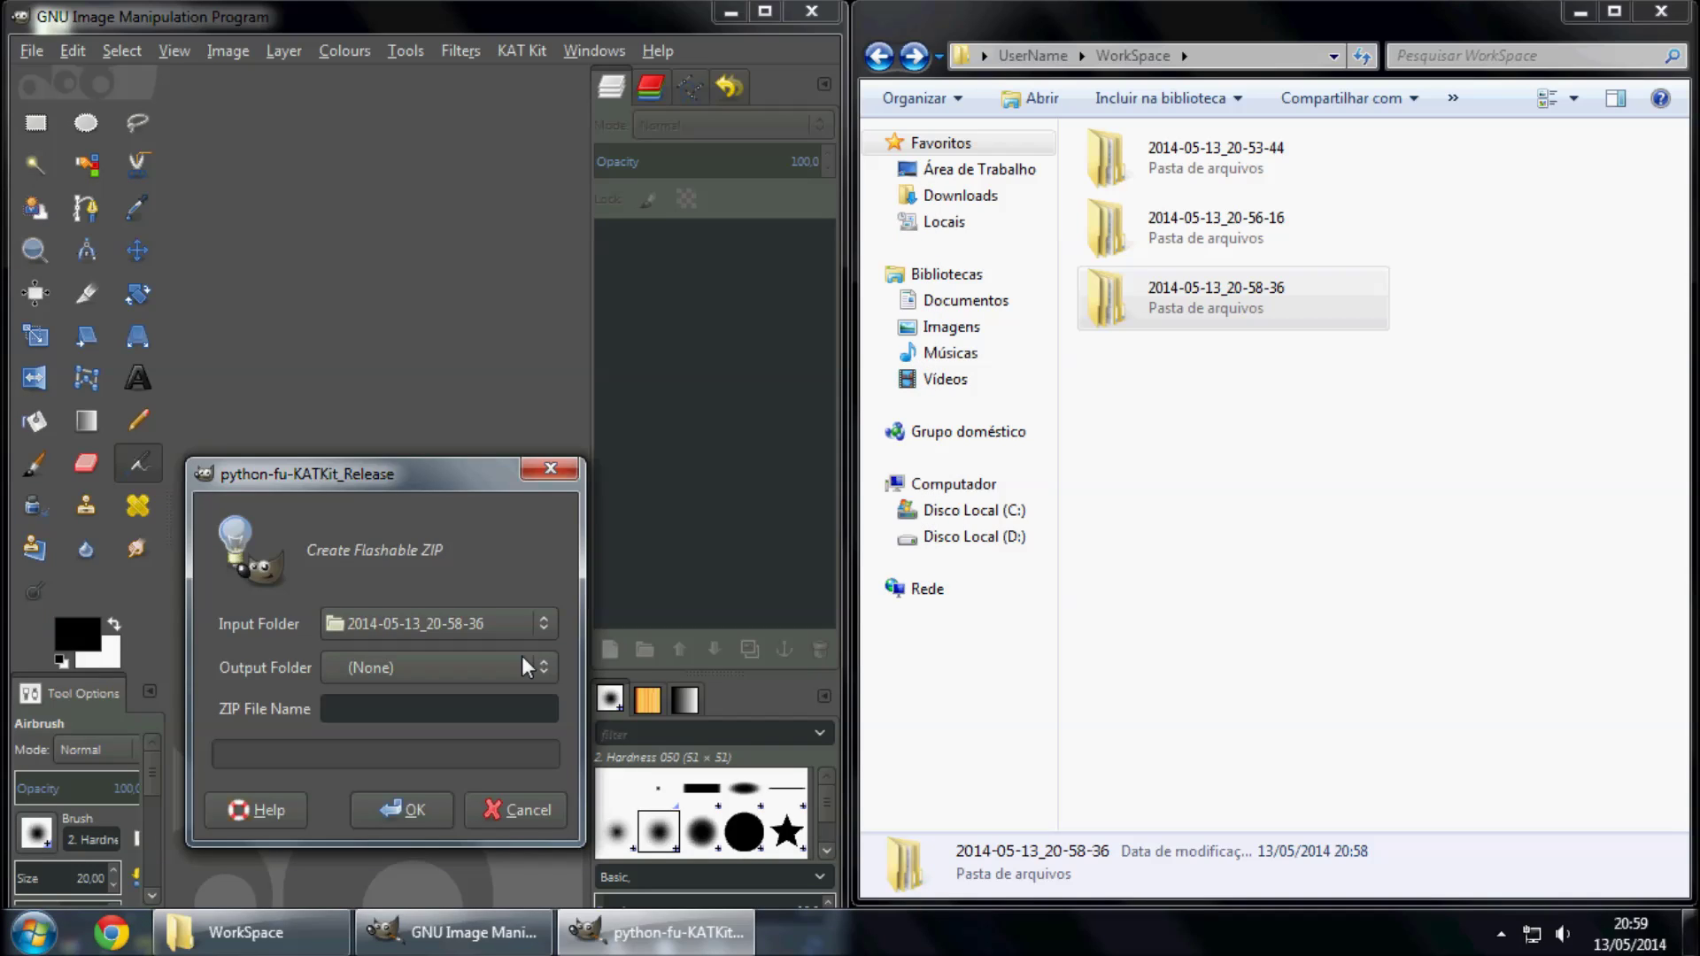
Set the flashable ZIP's output folder to WorkSpace
{"action": "left_click", "coordinate": [545, 672]}
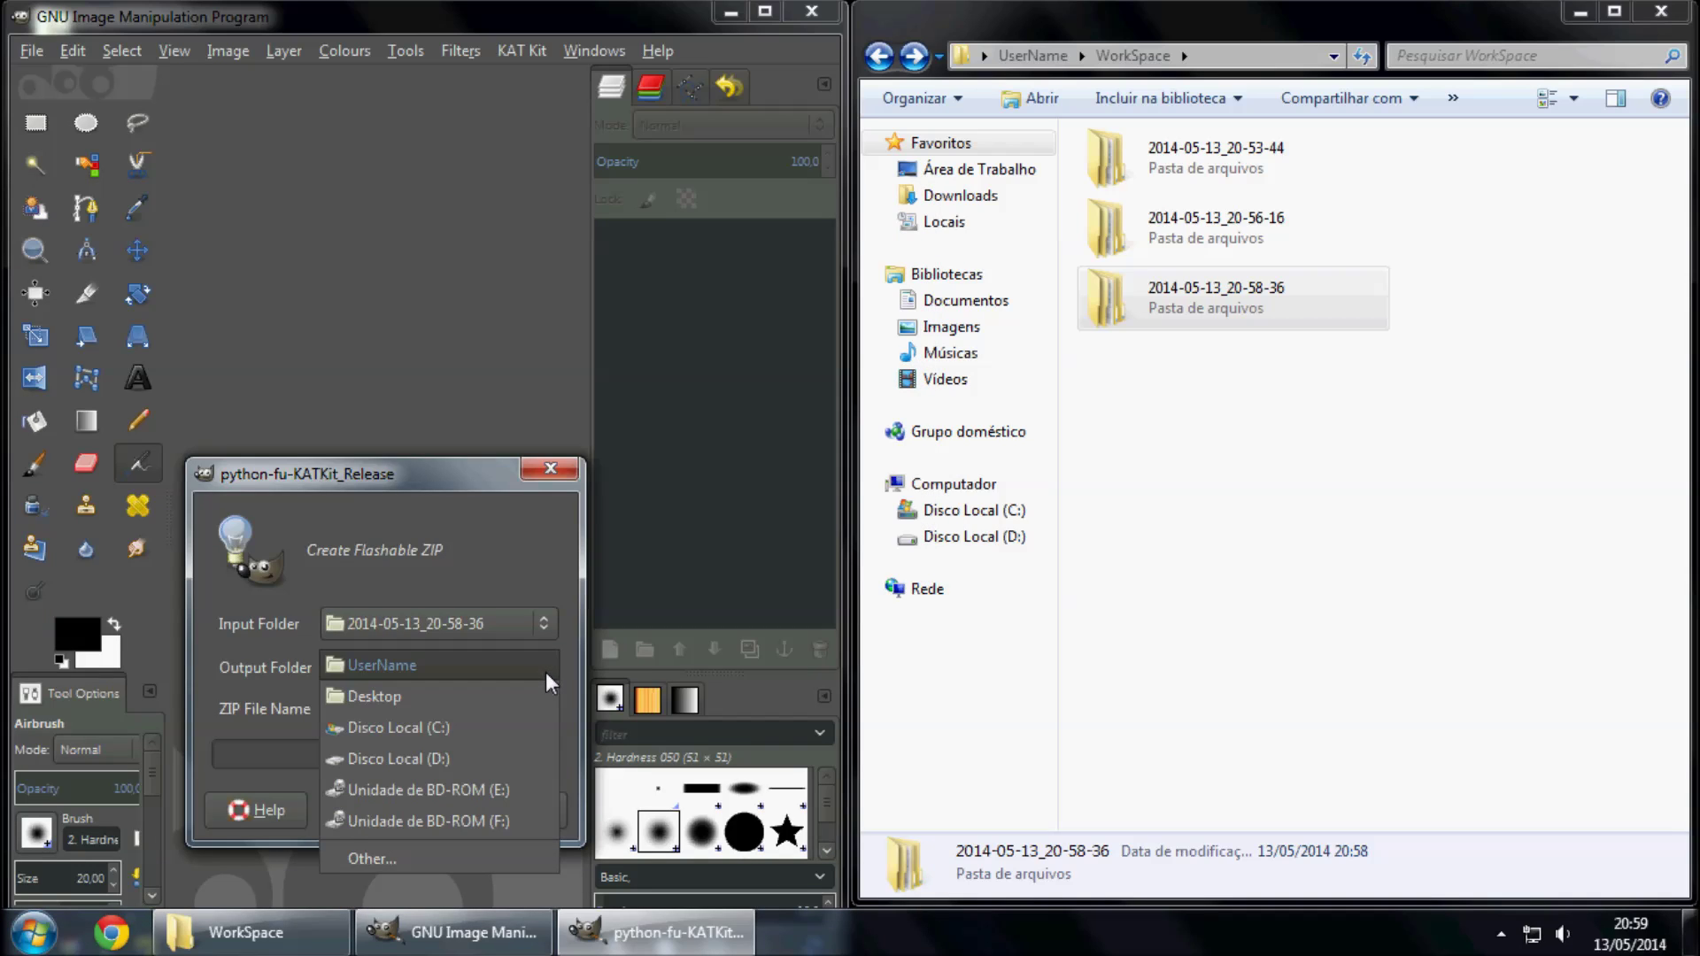
{"action": "left_click", "coordinate": [487, 862]}
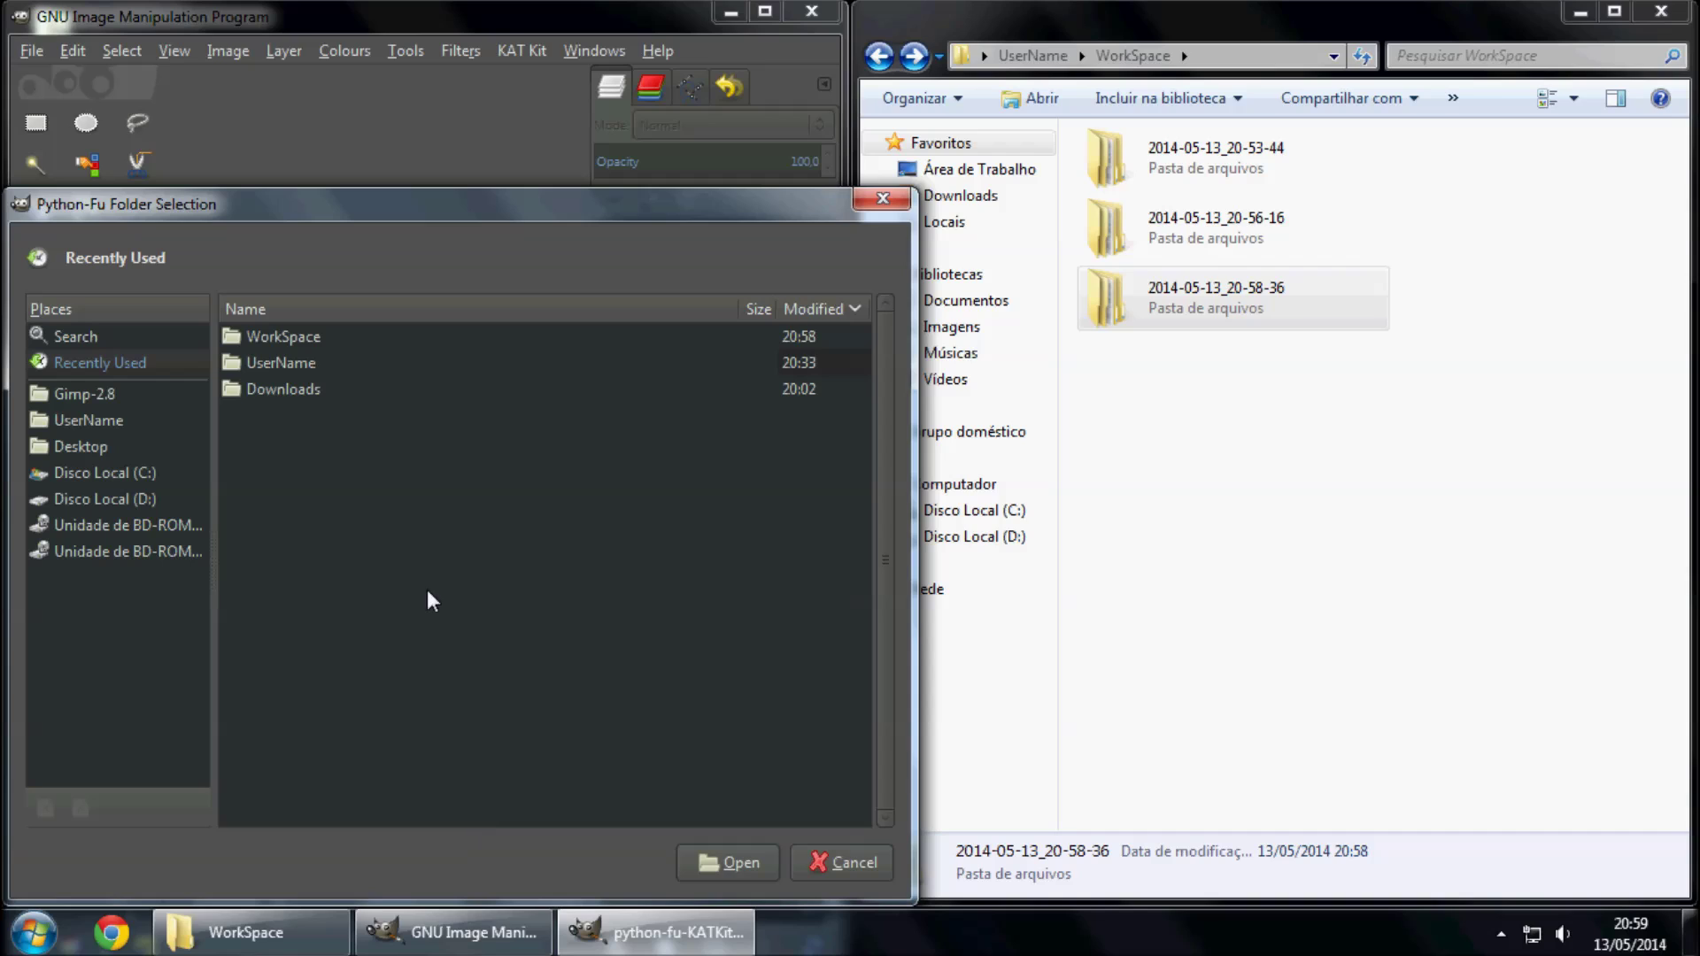
{"action": "left_click", "coordinate": [93, 423]}
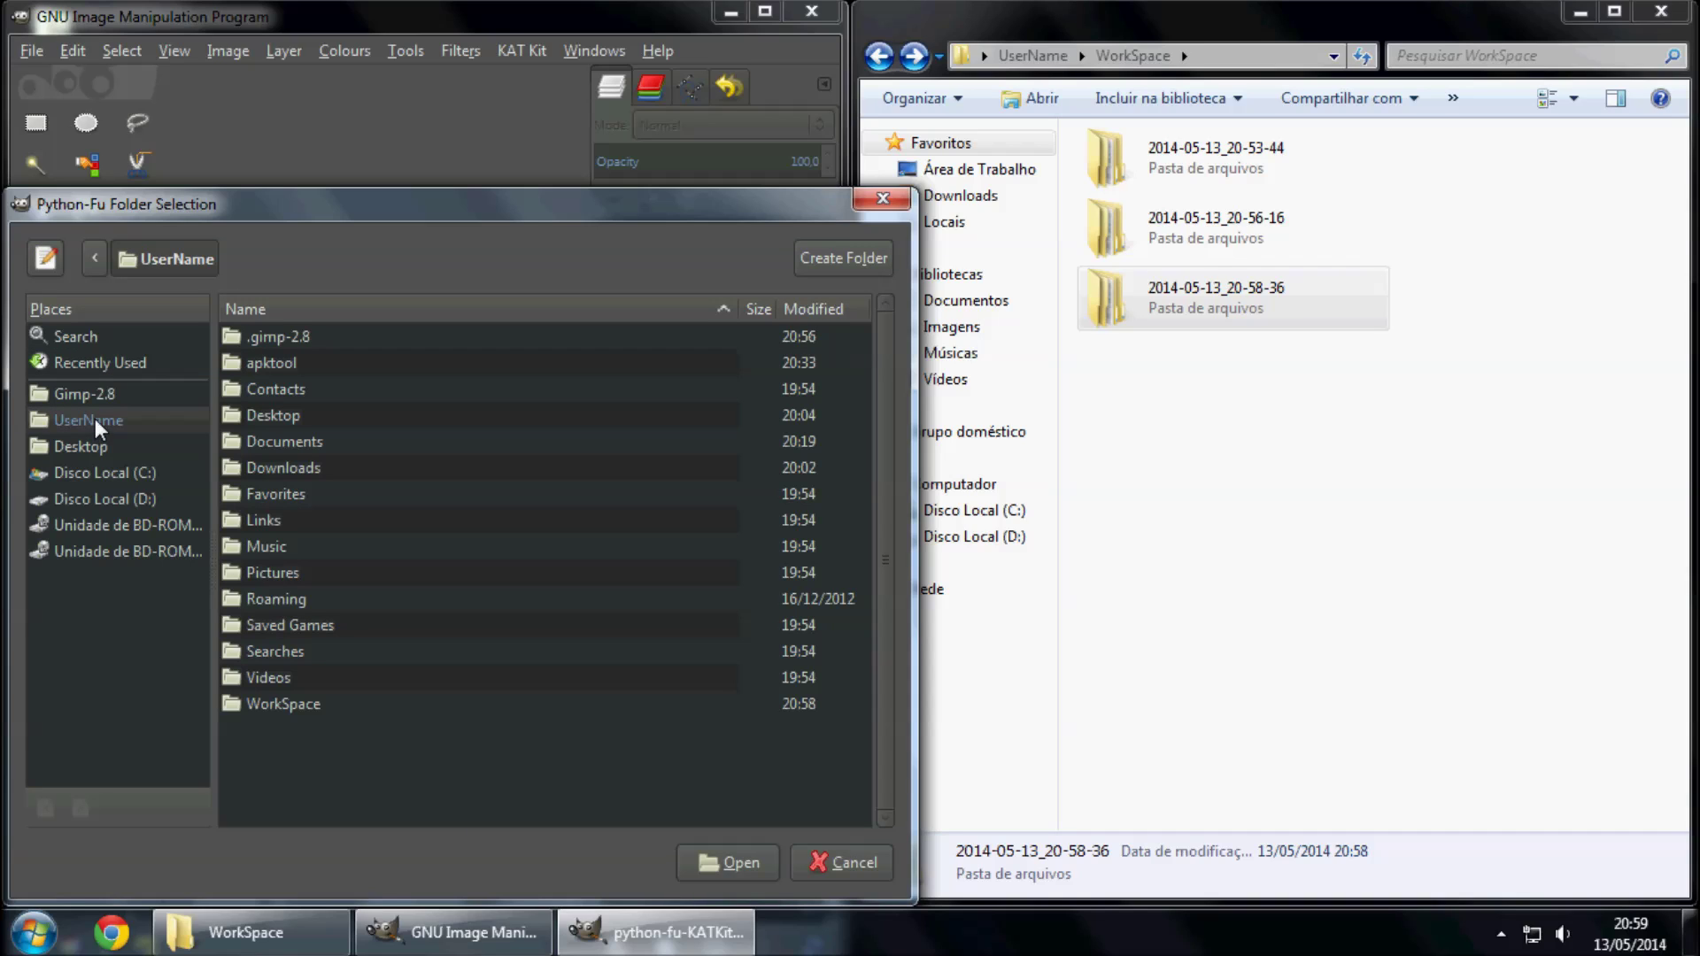
{"action": "left_click", "coordinate": [334, 707]}
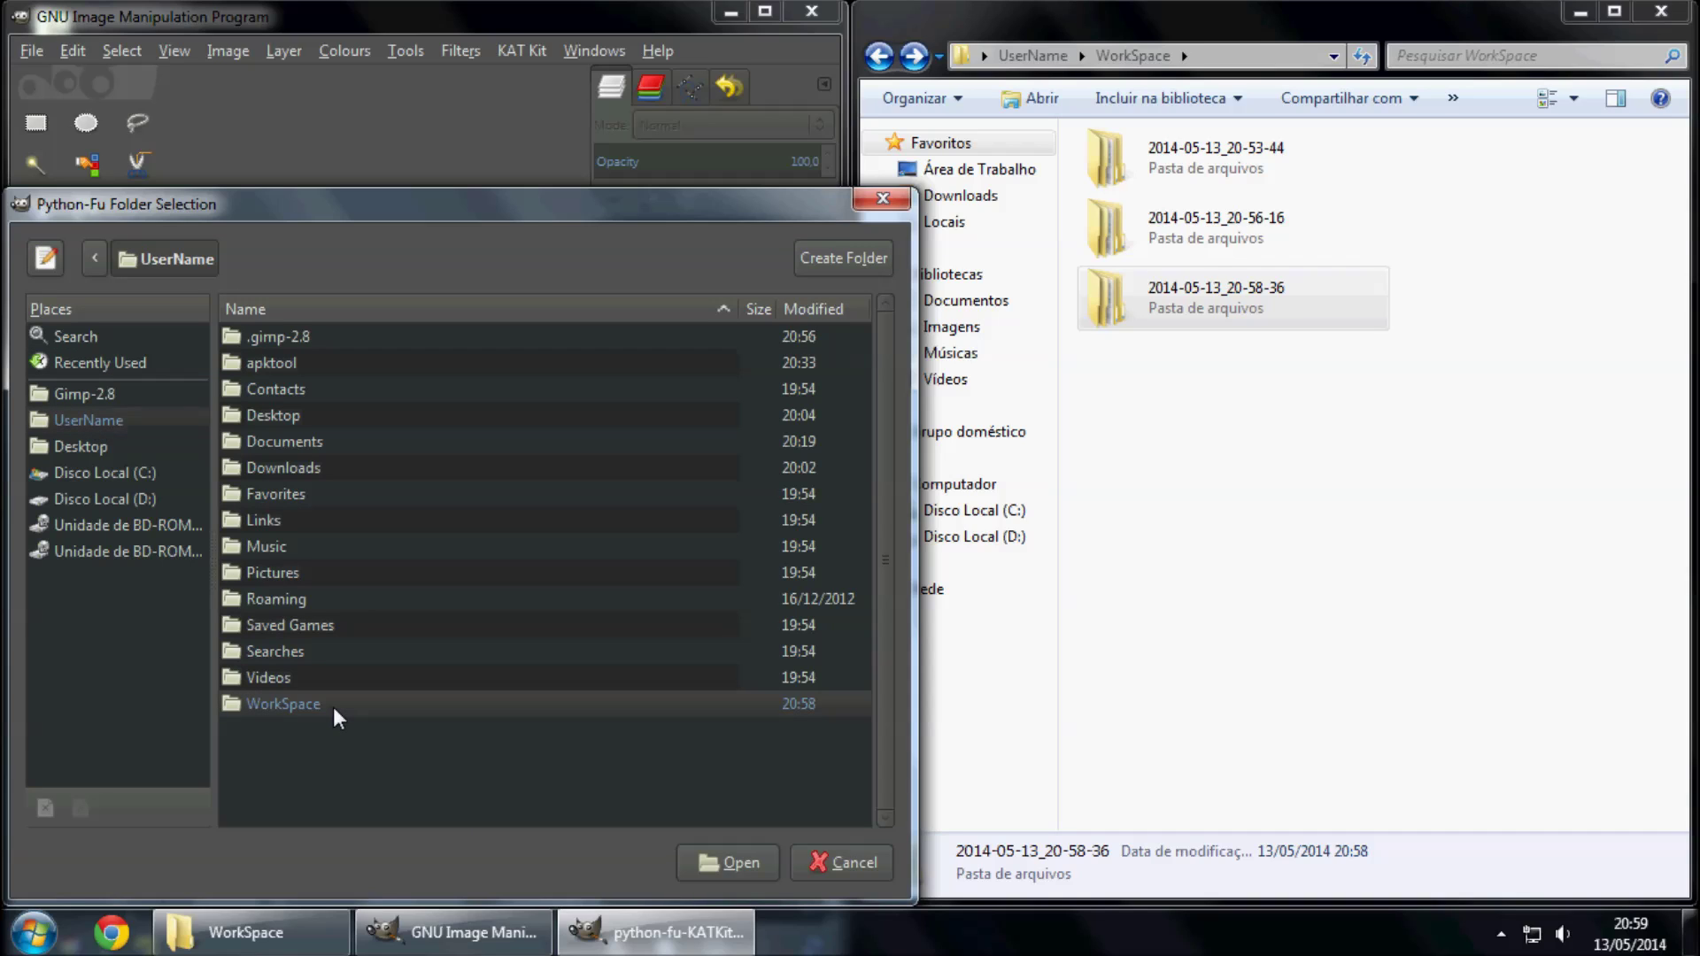
{"action": "double_click", "coordinate": [438, 706]}
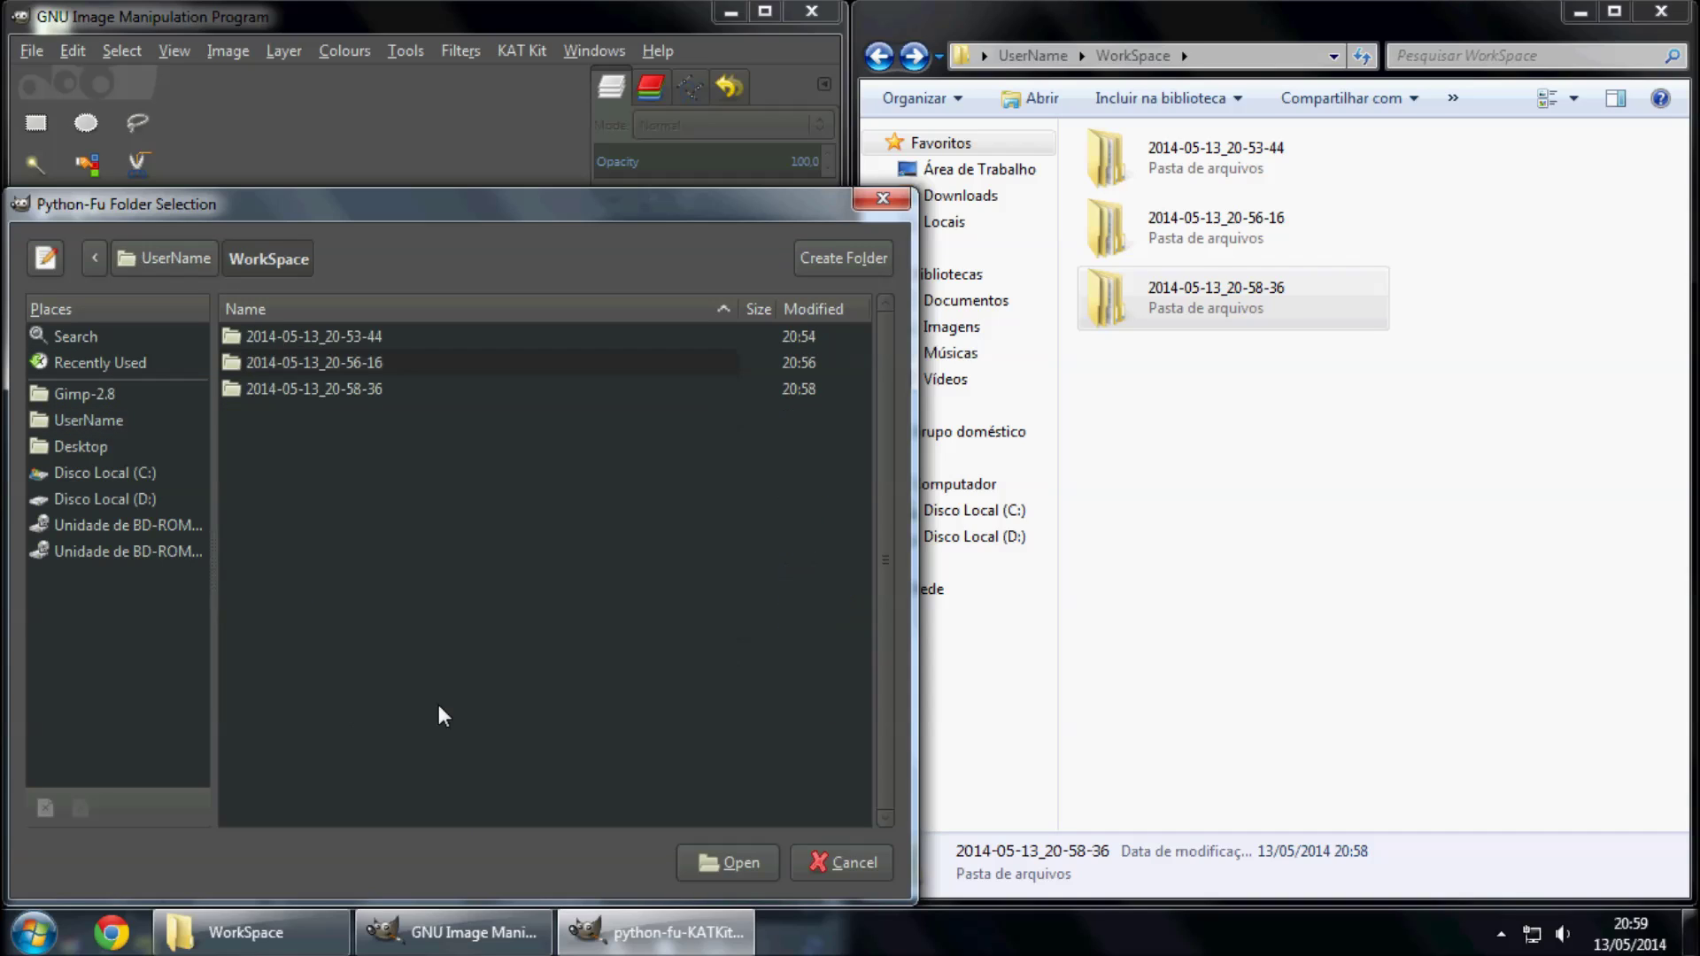
{"action": "left_click", "coordinate": [747, 864]}
Name the ZIP GrayCalendar, build and sign it, and select 2014-05-13_21-00-10
{"action": "left_click", "coordinate": [374, 708]}
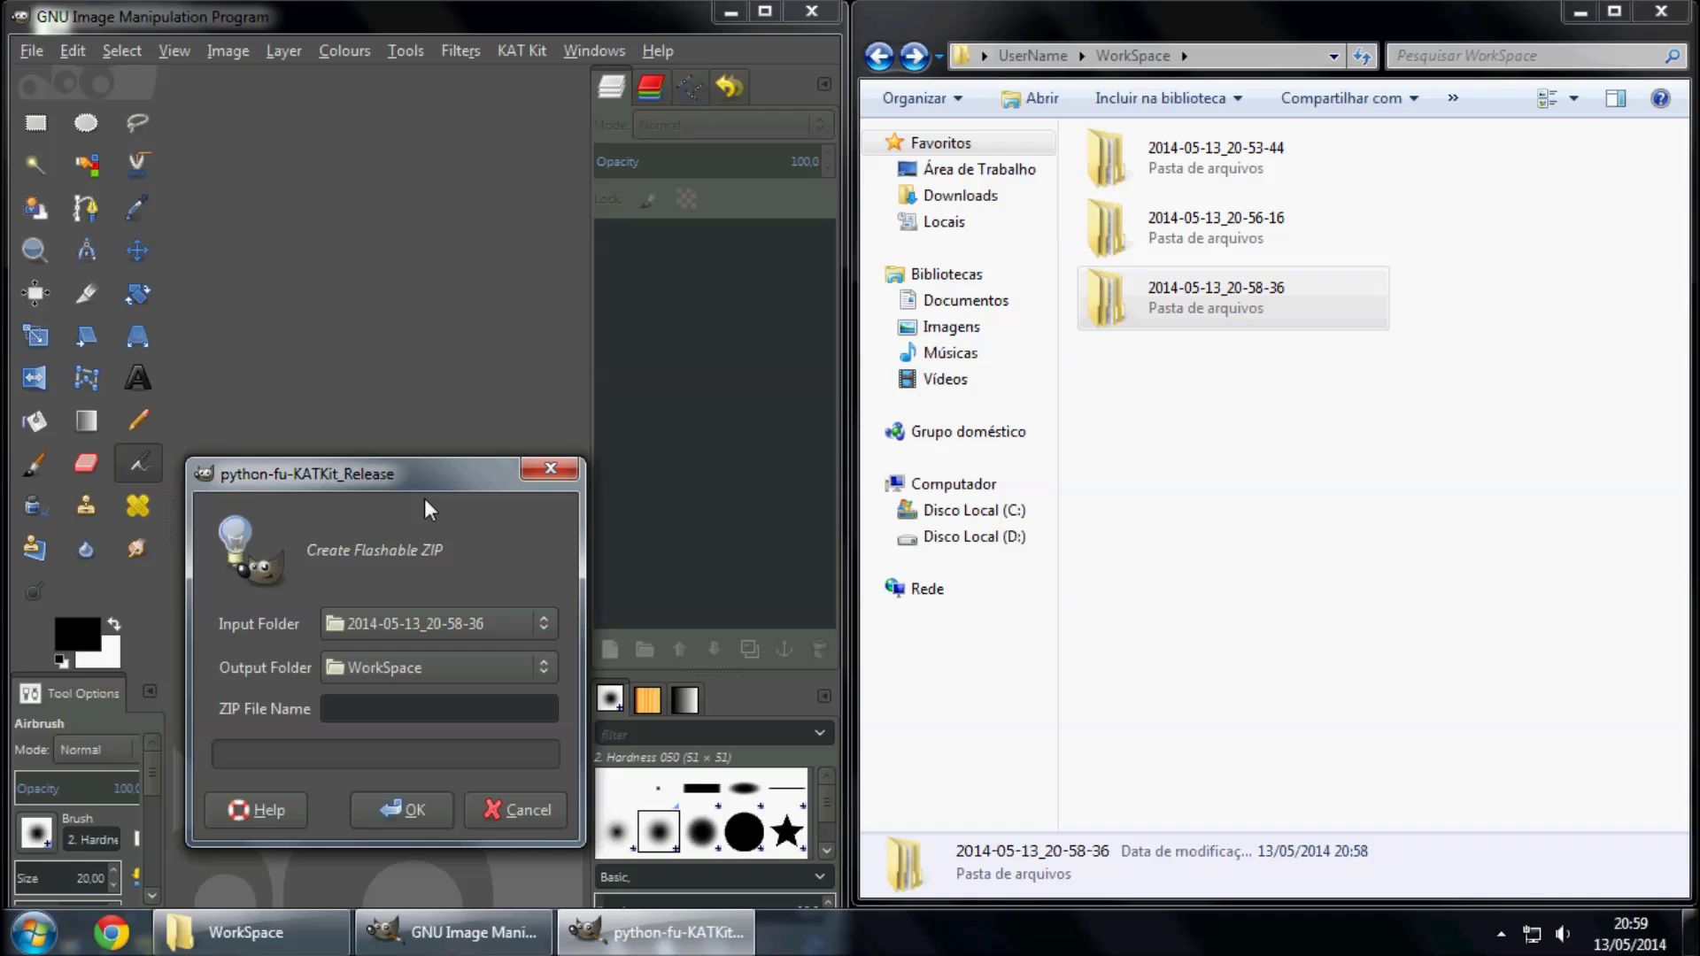
{"action": "type", "text": "Gra"}
{"action": "type", "text": "yCalendar"}
{"action": "left_click", "coordinate": [393, 814]}
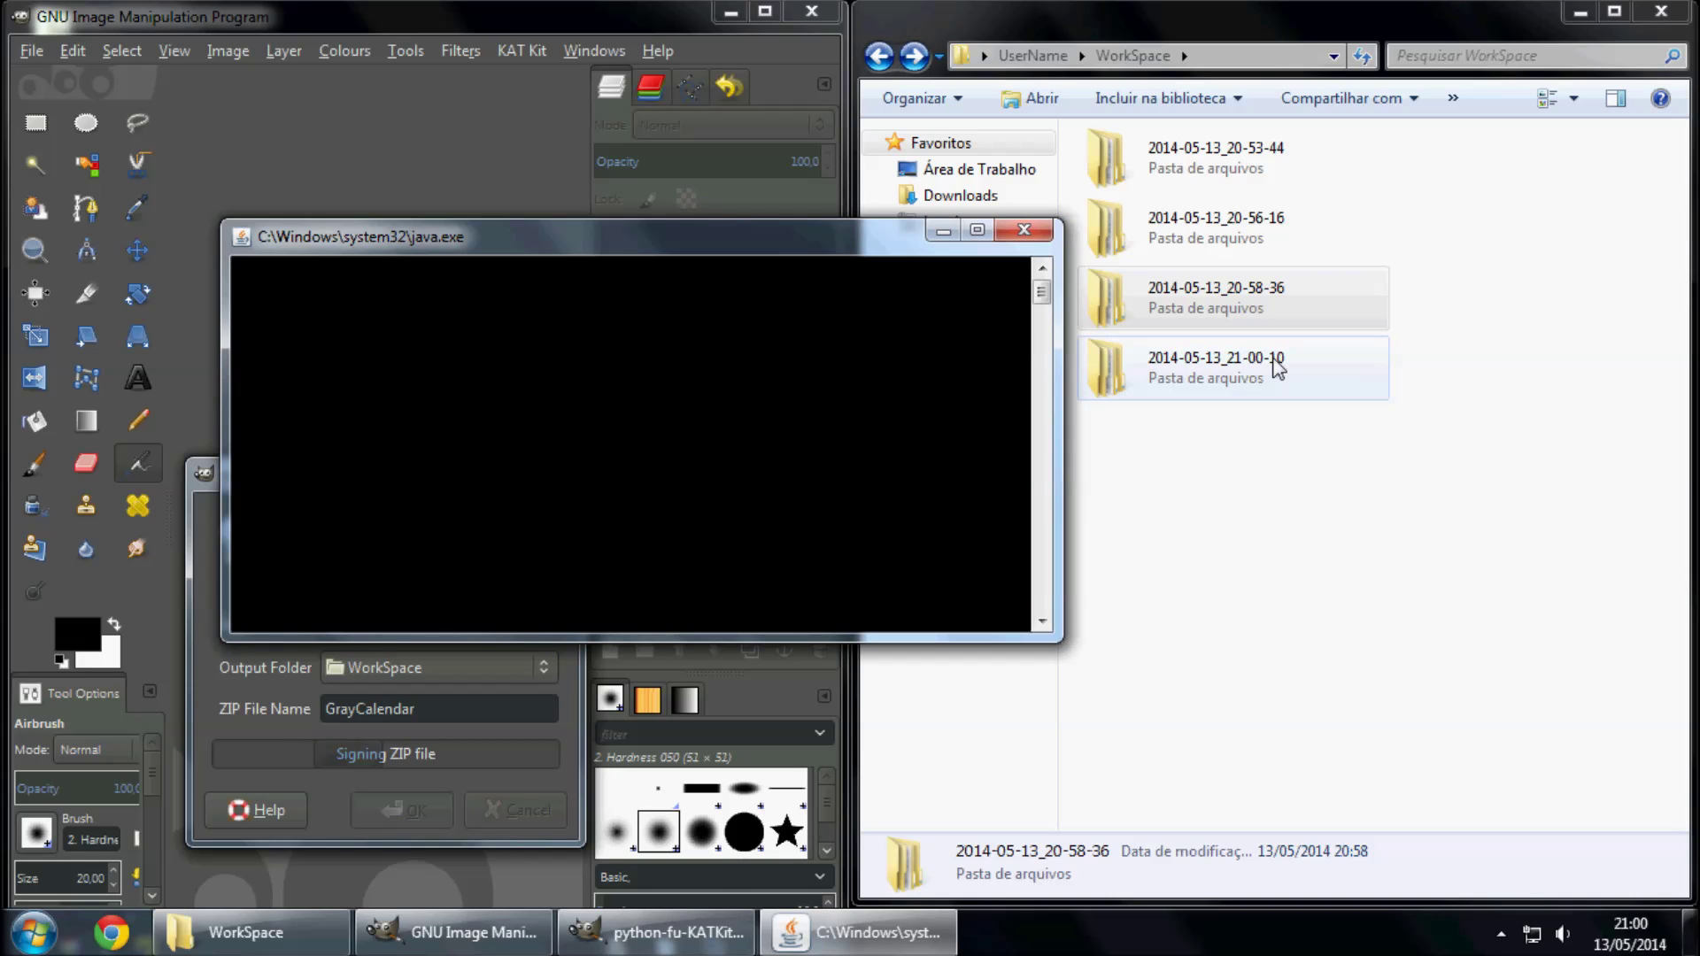
{"action": "left_click", "coordinate": [1249, 386]}
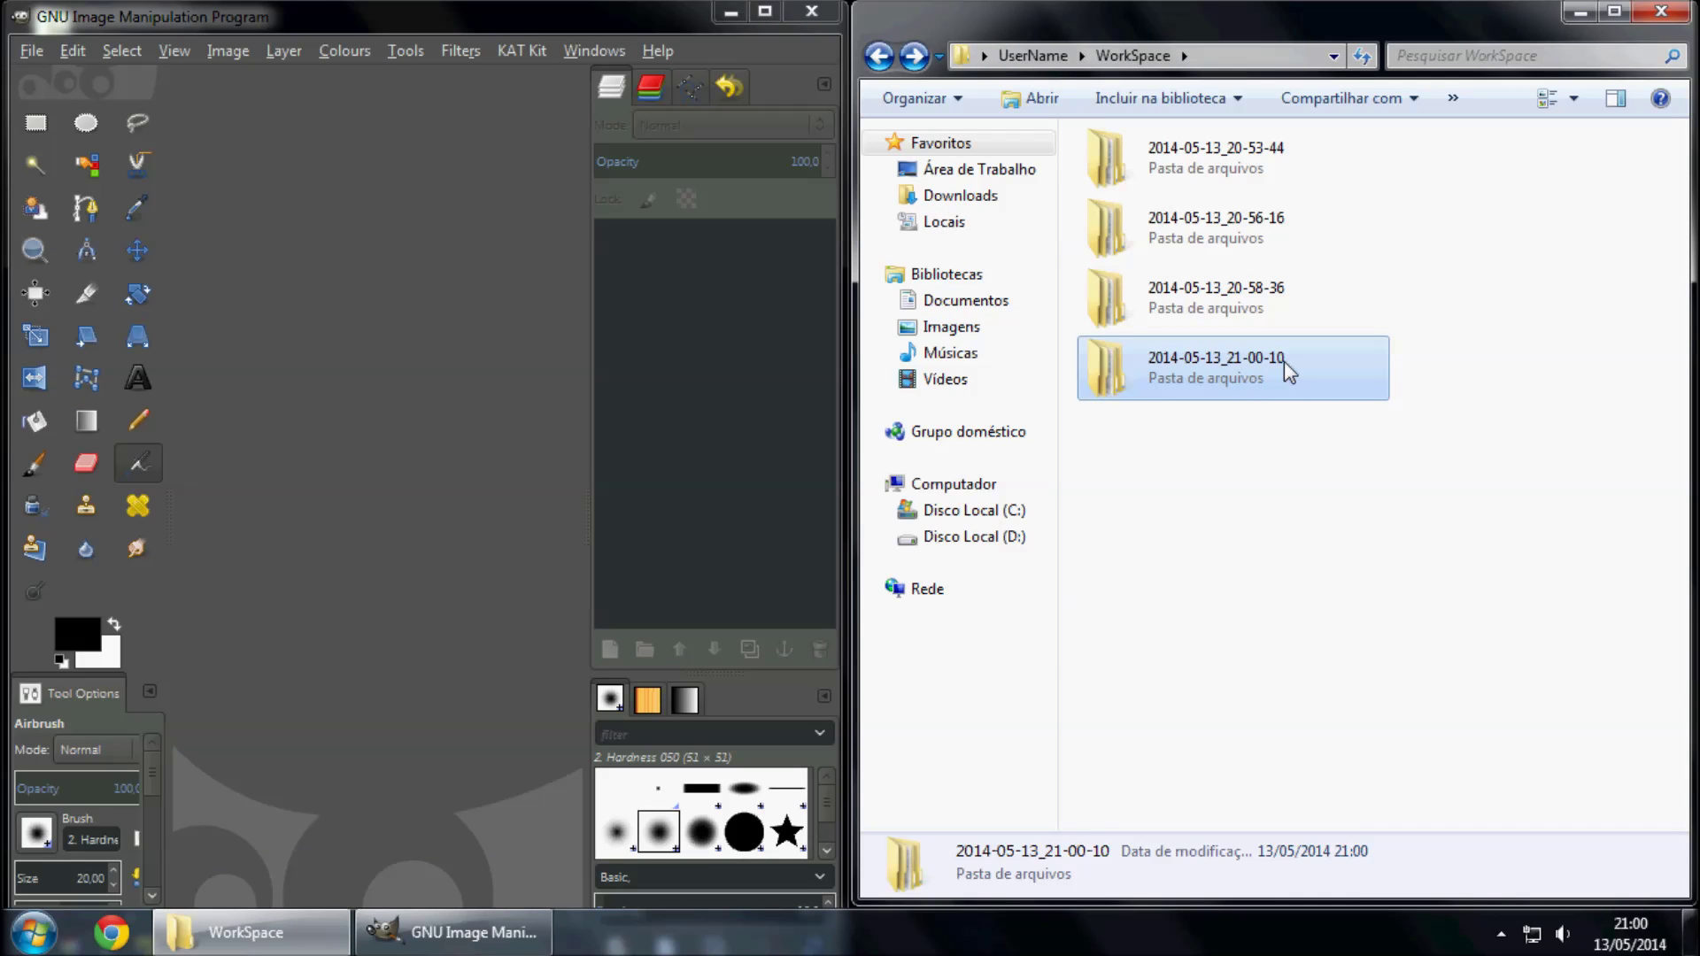
Check the 2.73 MB GrayCalendar ZIP in 2014-05-13_21-00-10, minimize GIMP, close Explorer
{"action": "double_click", "coordinate": [1284, 361]}
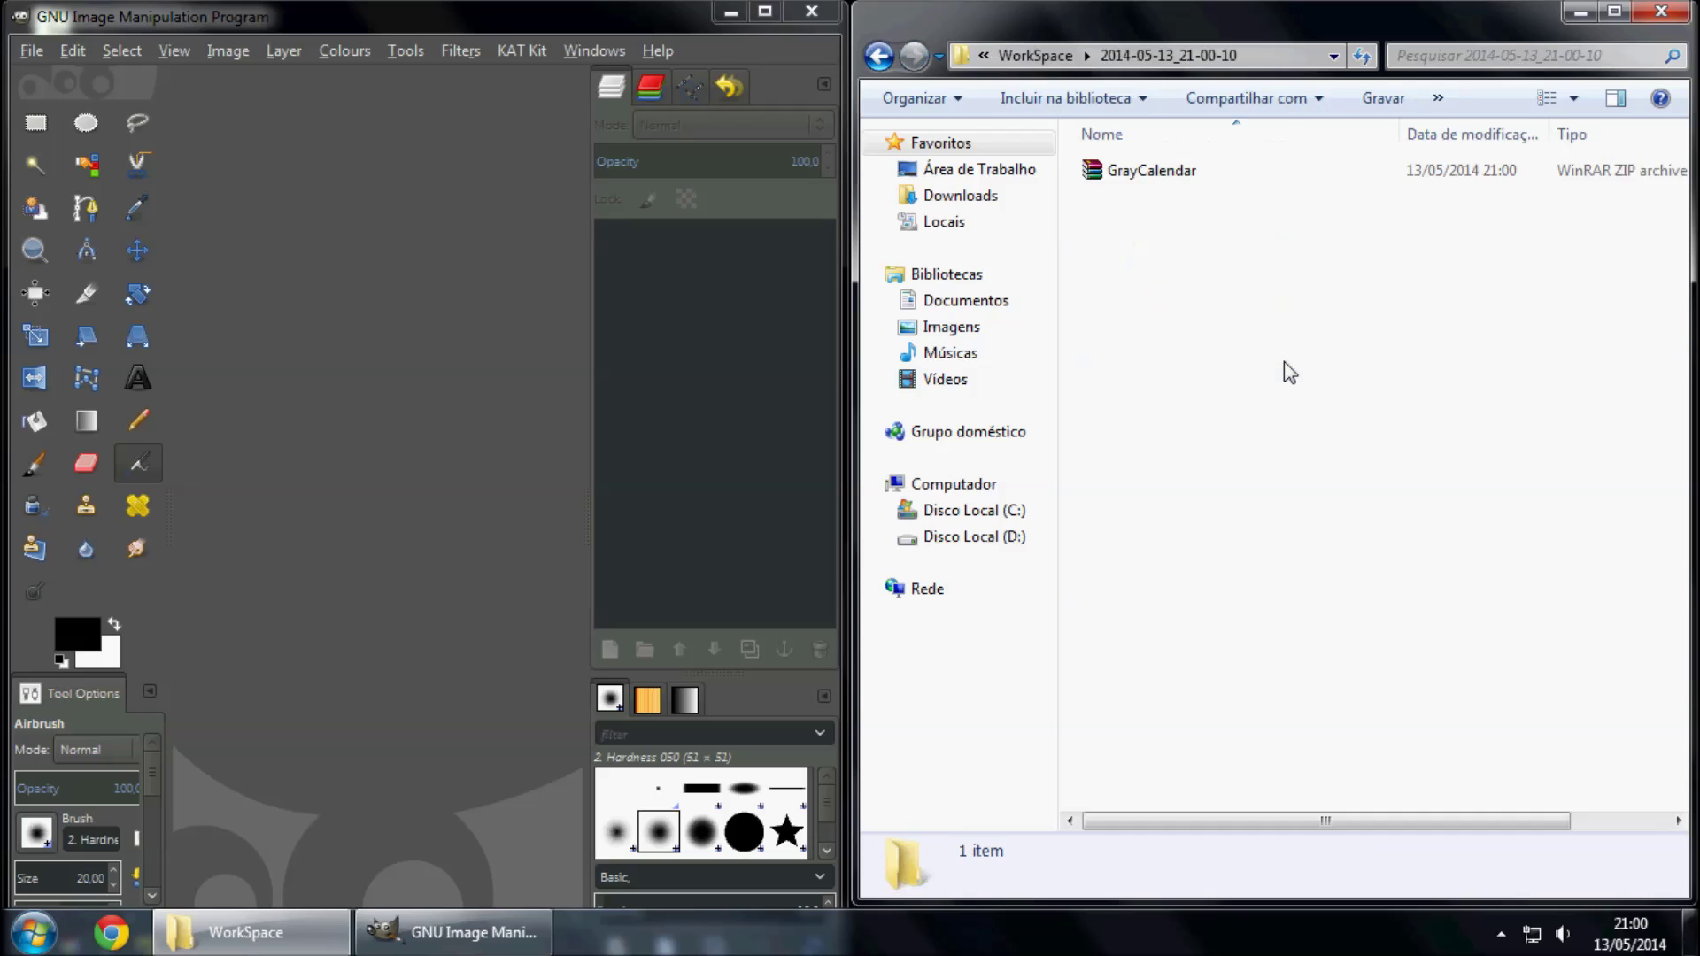
{"action": "left_click", "coordinate": [1209, 182]}
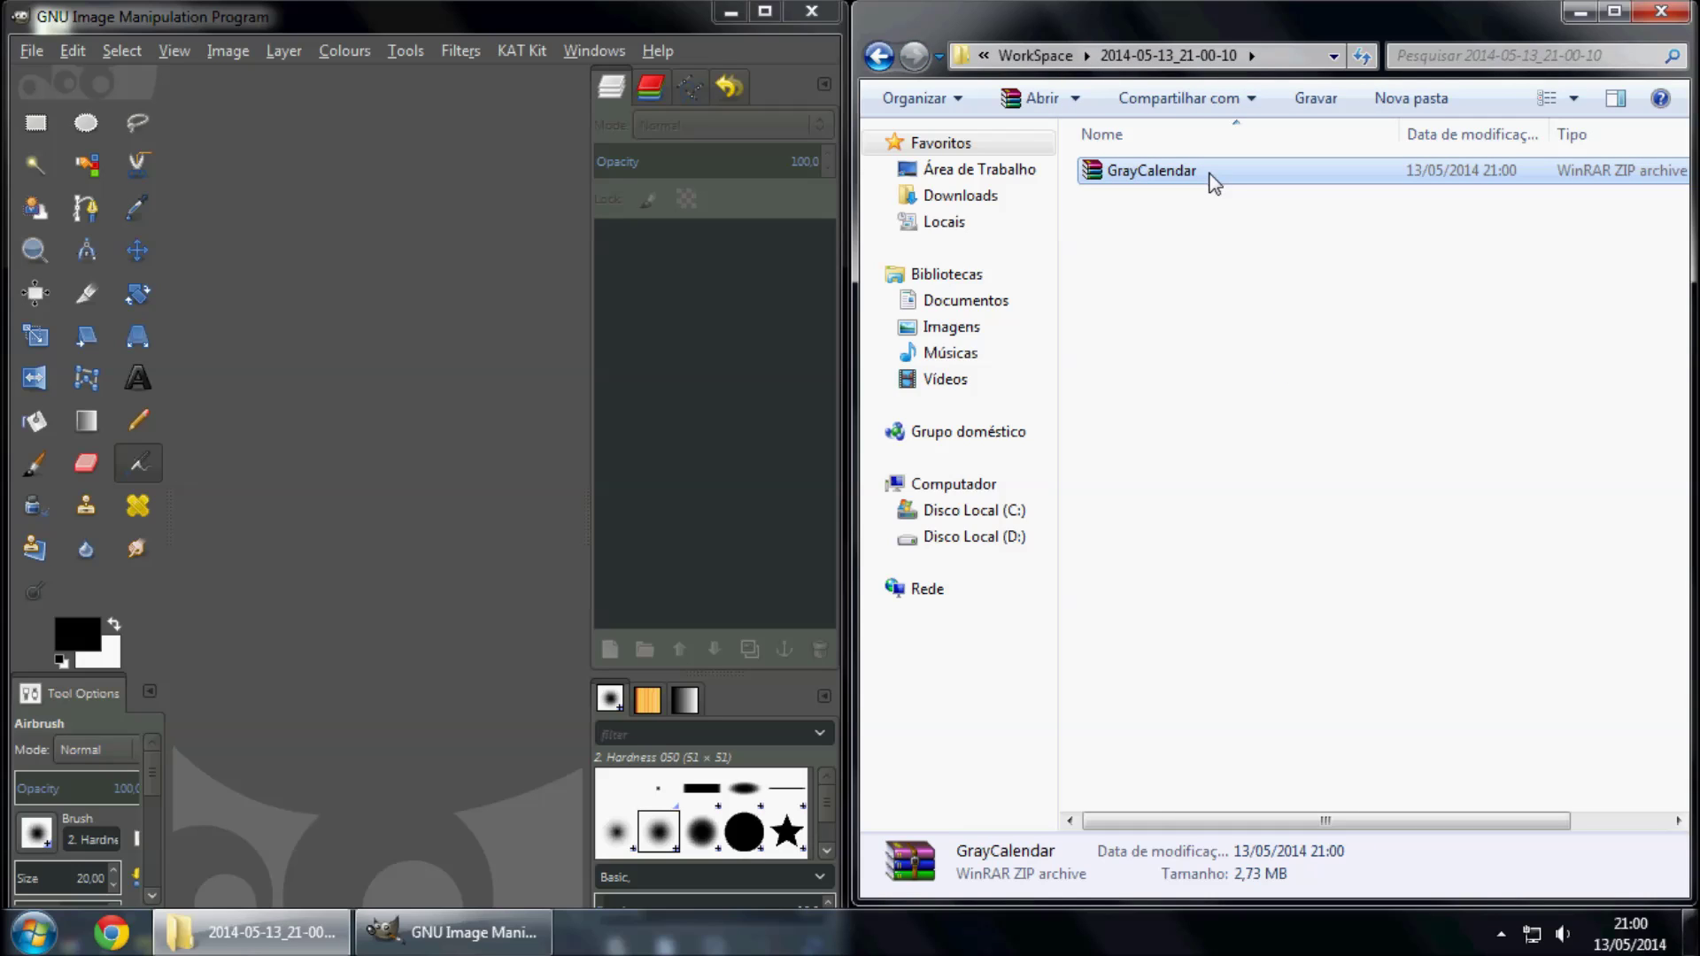
{"action": "left_click", "coordinate": [733, 14]}
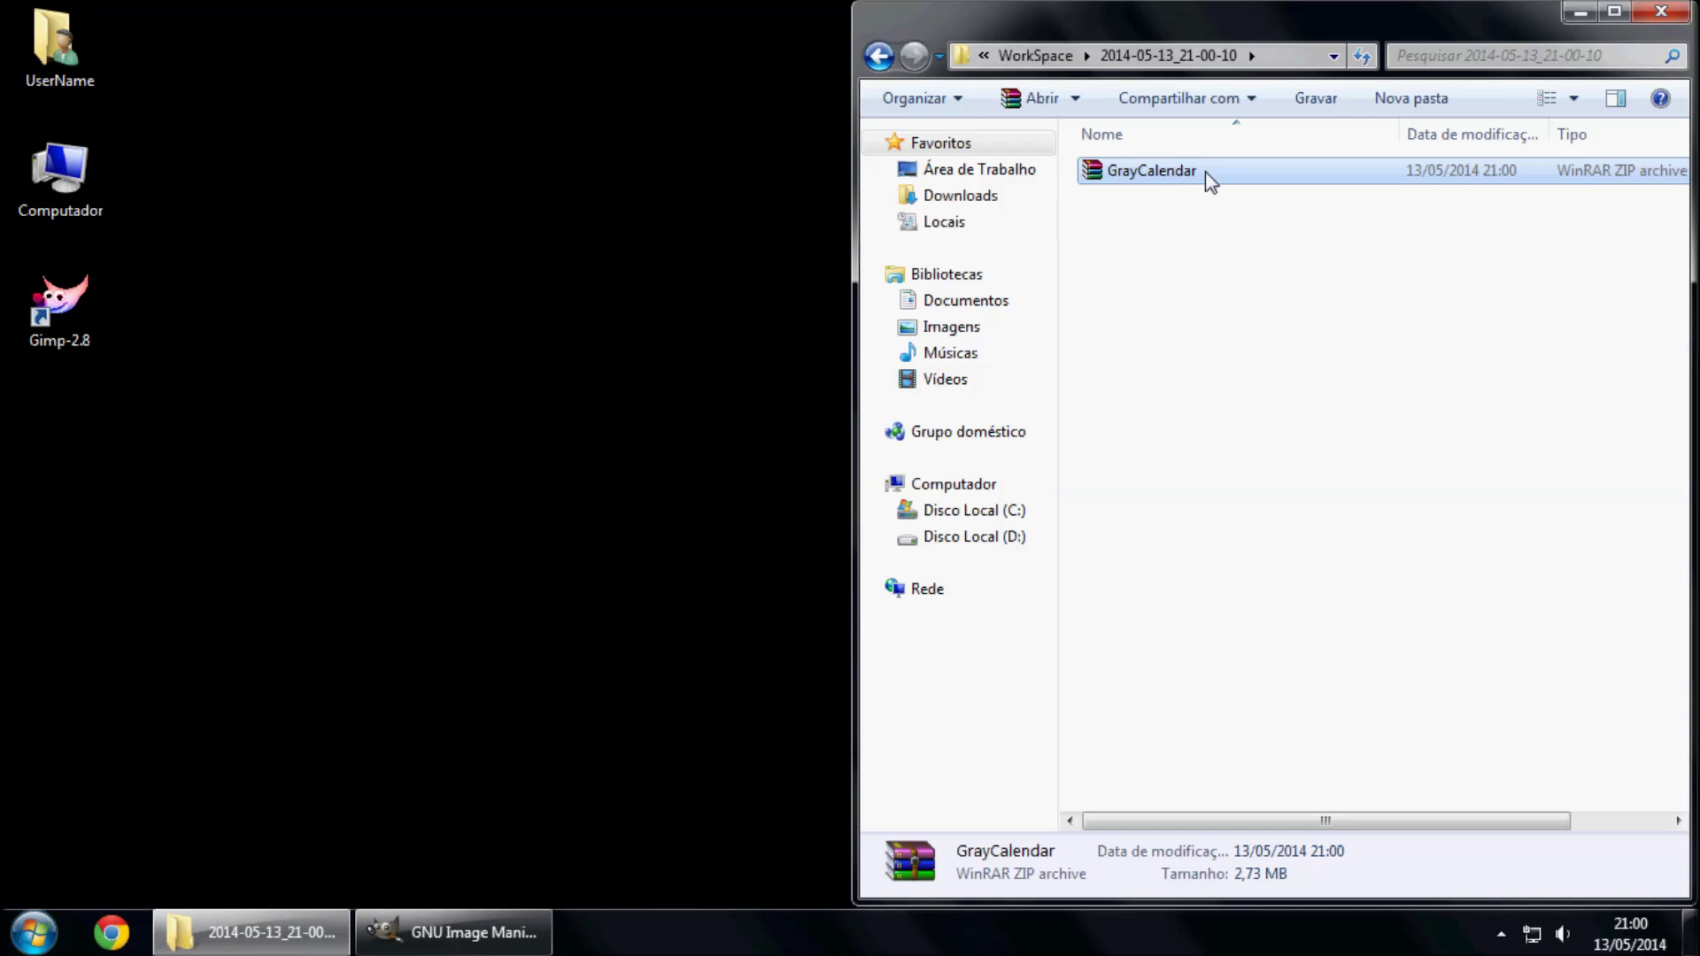
{"action": "left_click", "coordinate": [1659, 13]}
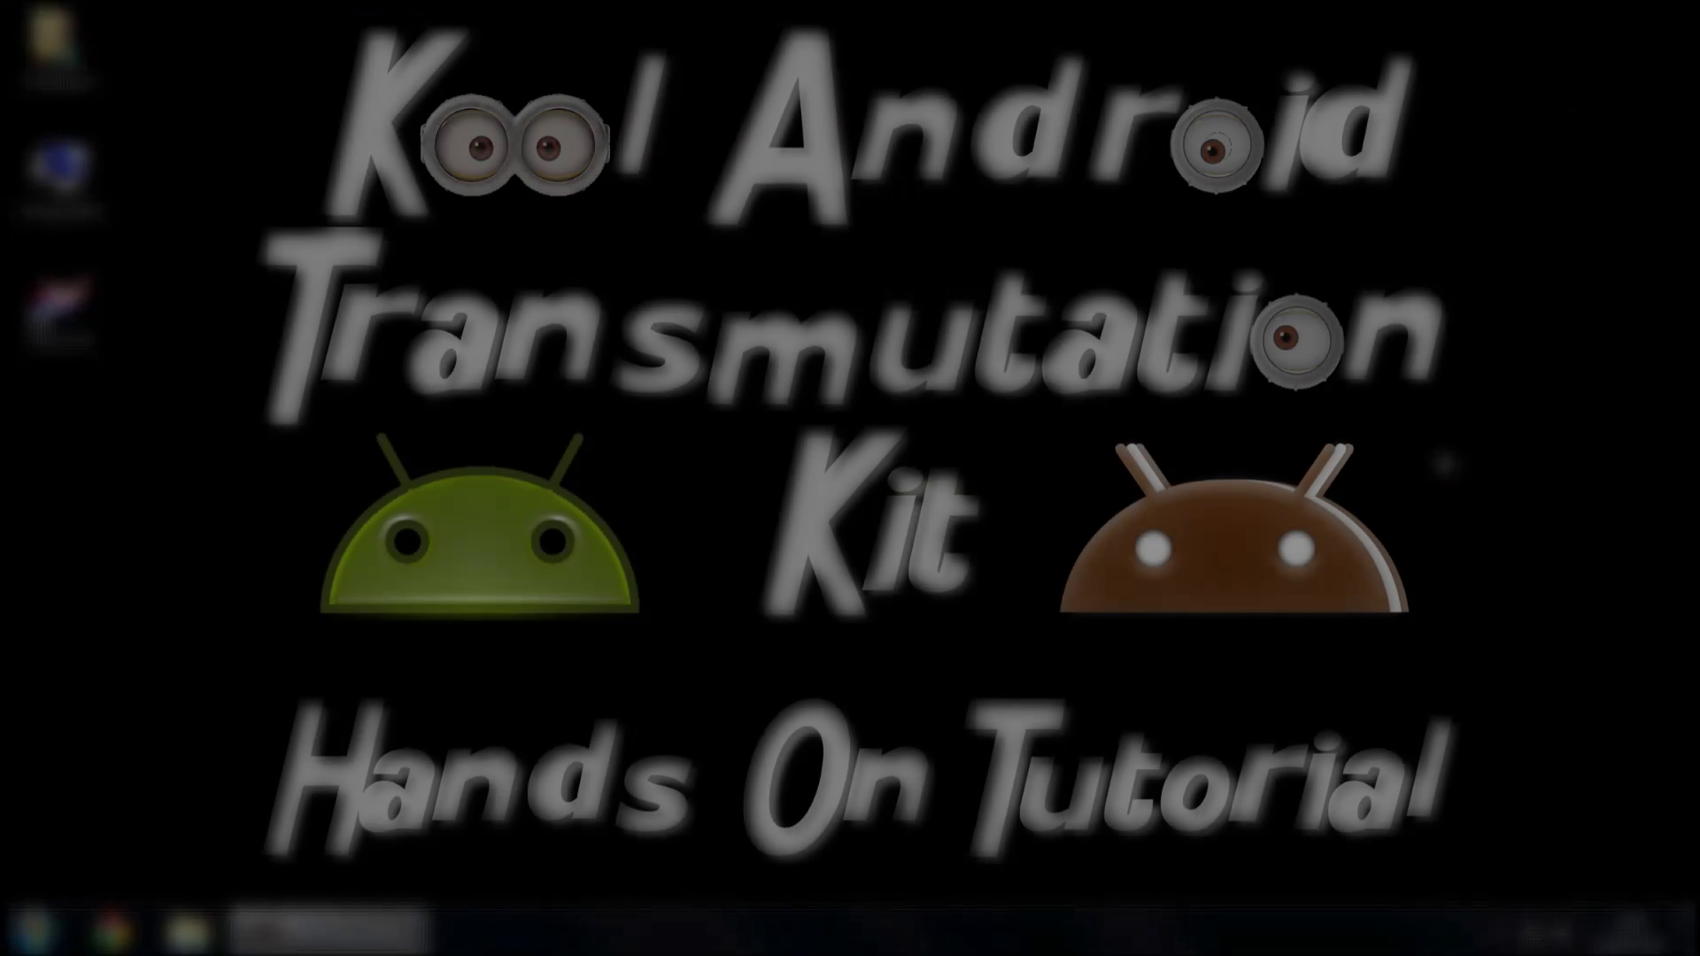